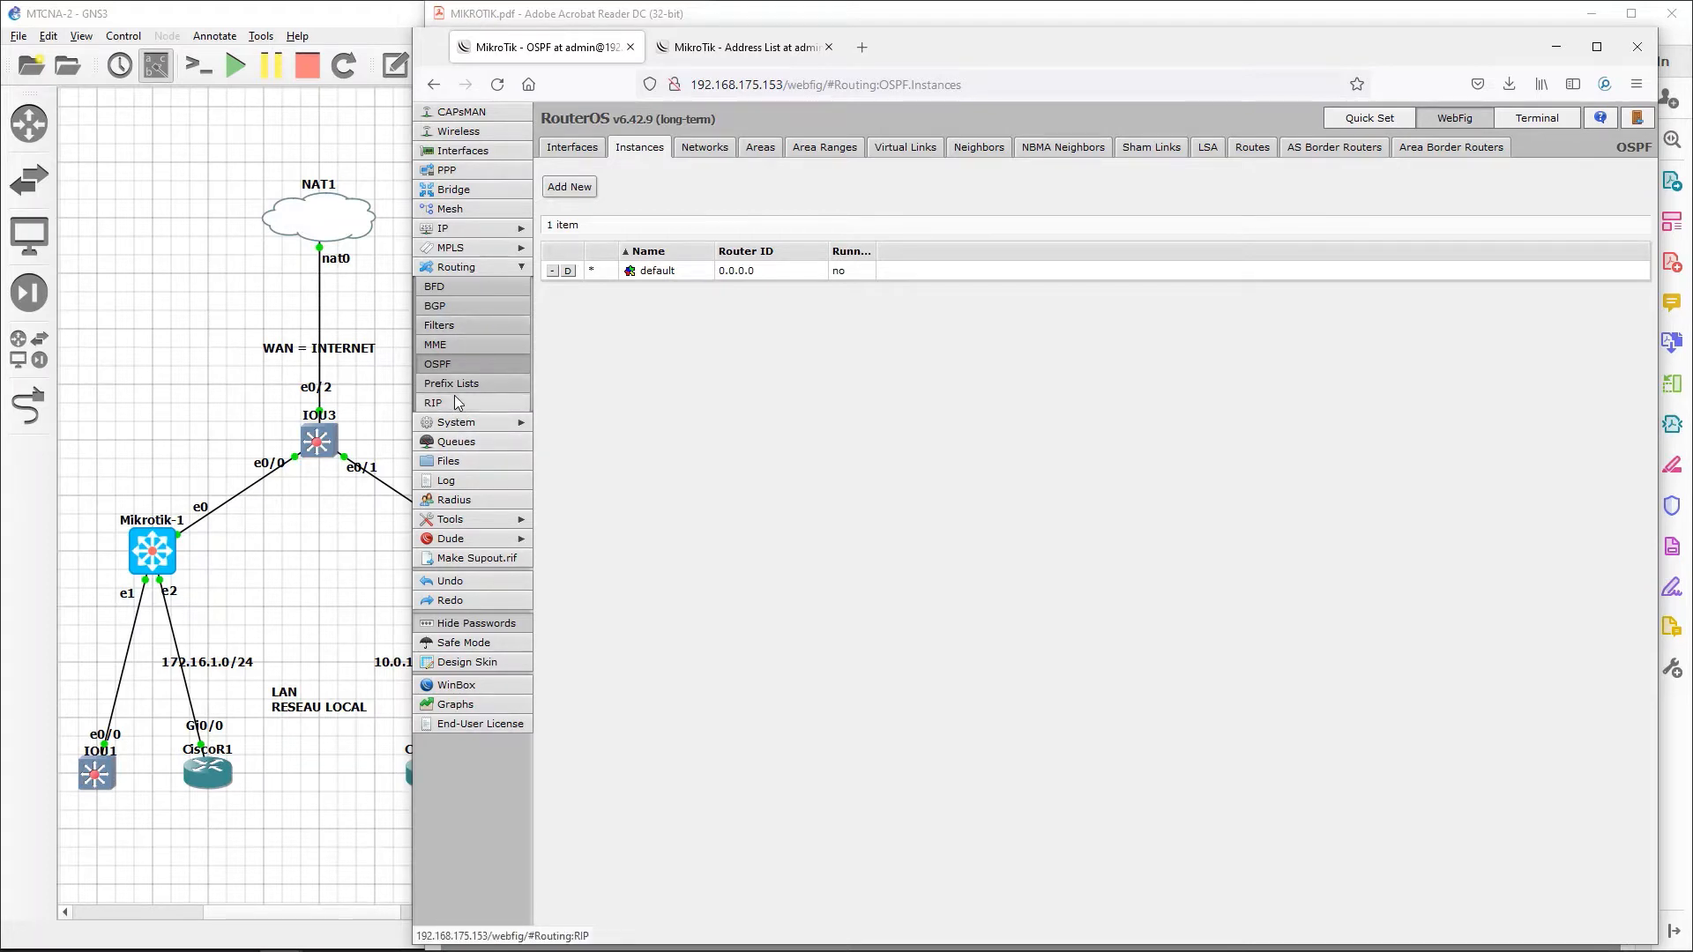
Step: Look through all the OSPF configuration sections, from Interfaces and Instances to AS Border Routers and Area Border Routers
left_click(439, 363)
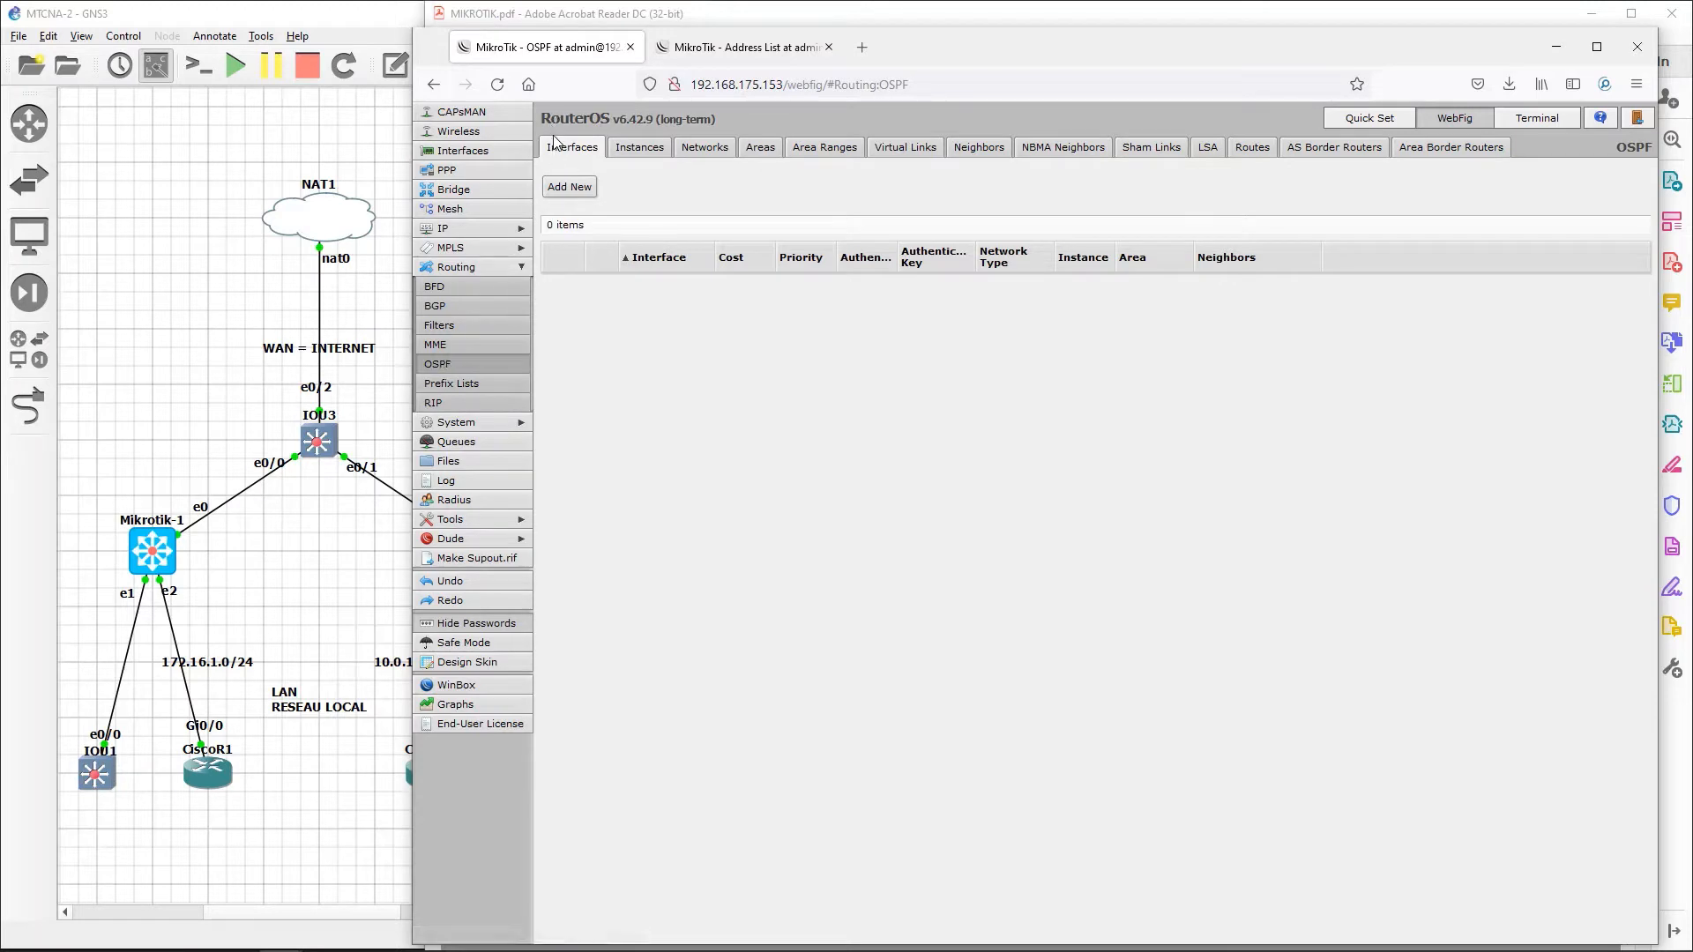
left_click(639, 150)
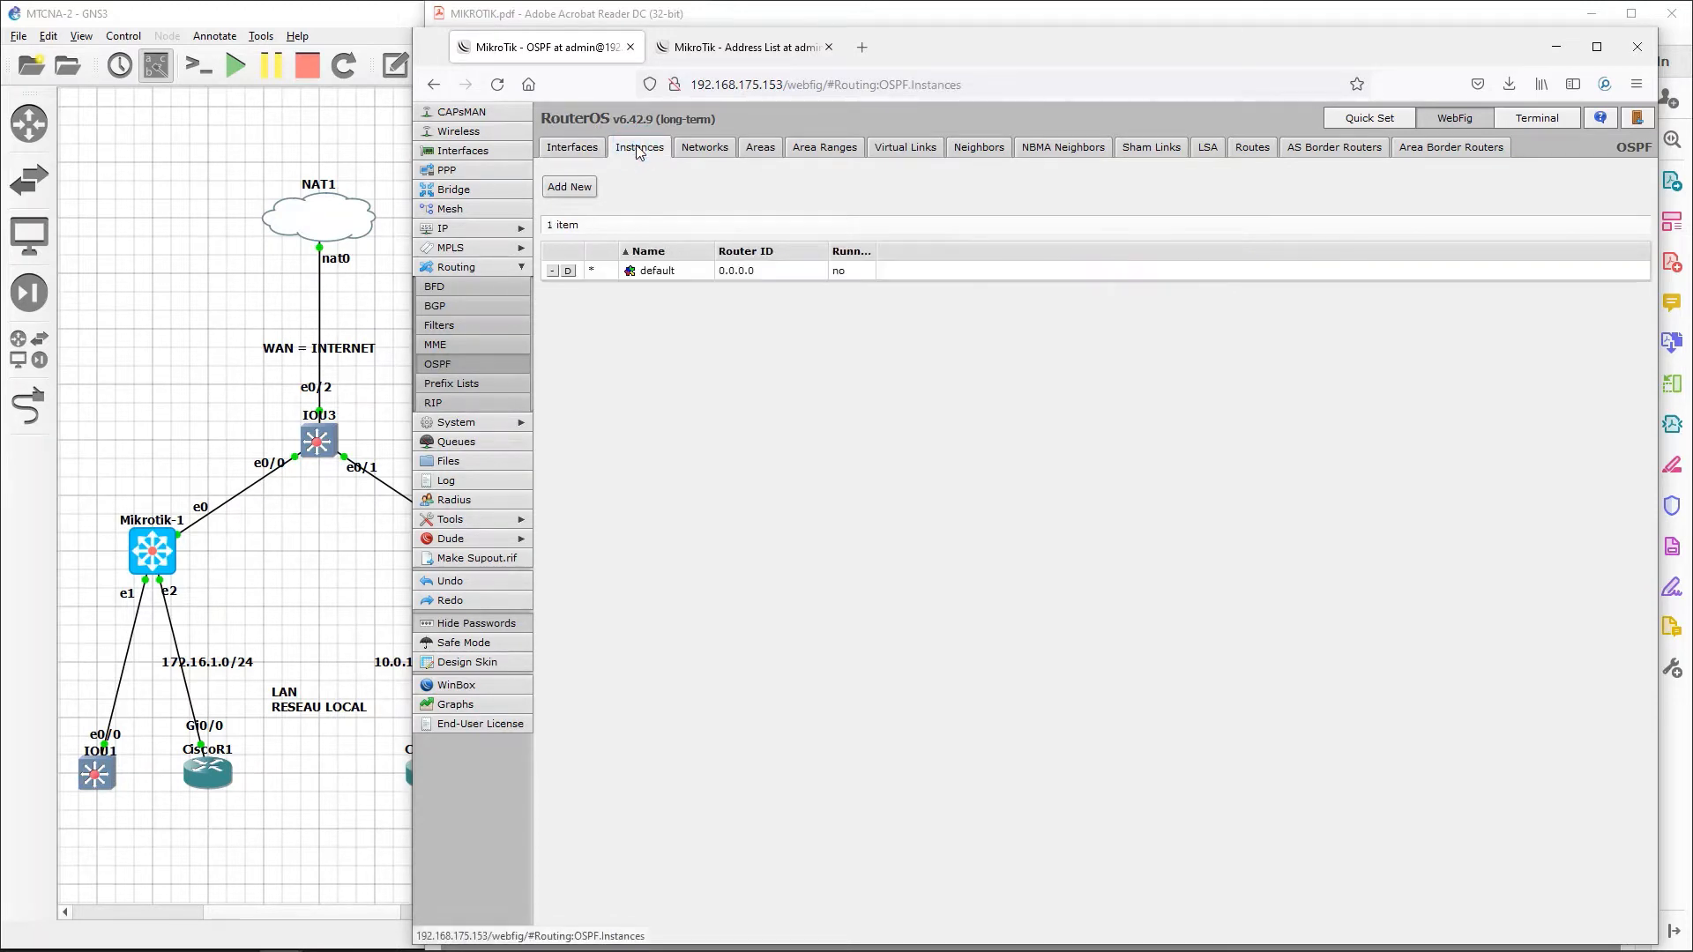
left_click(704, 148)
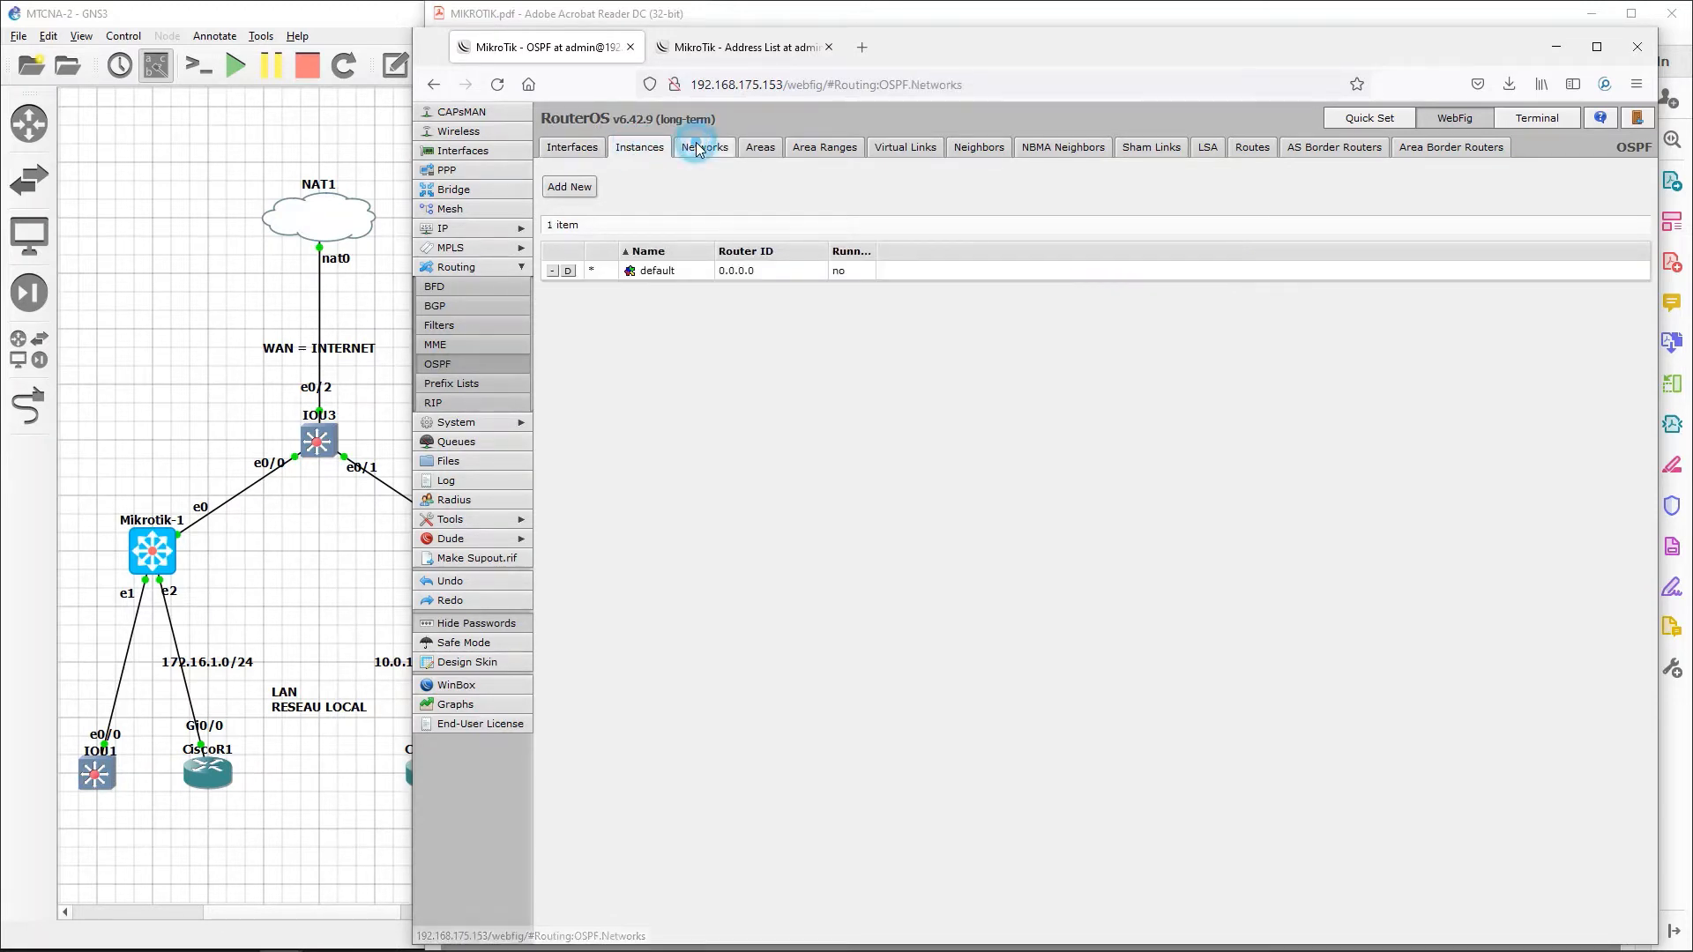
left_click(754, 147)
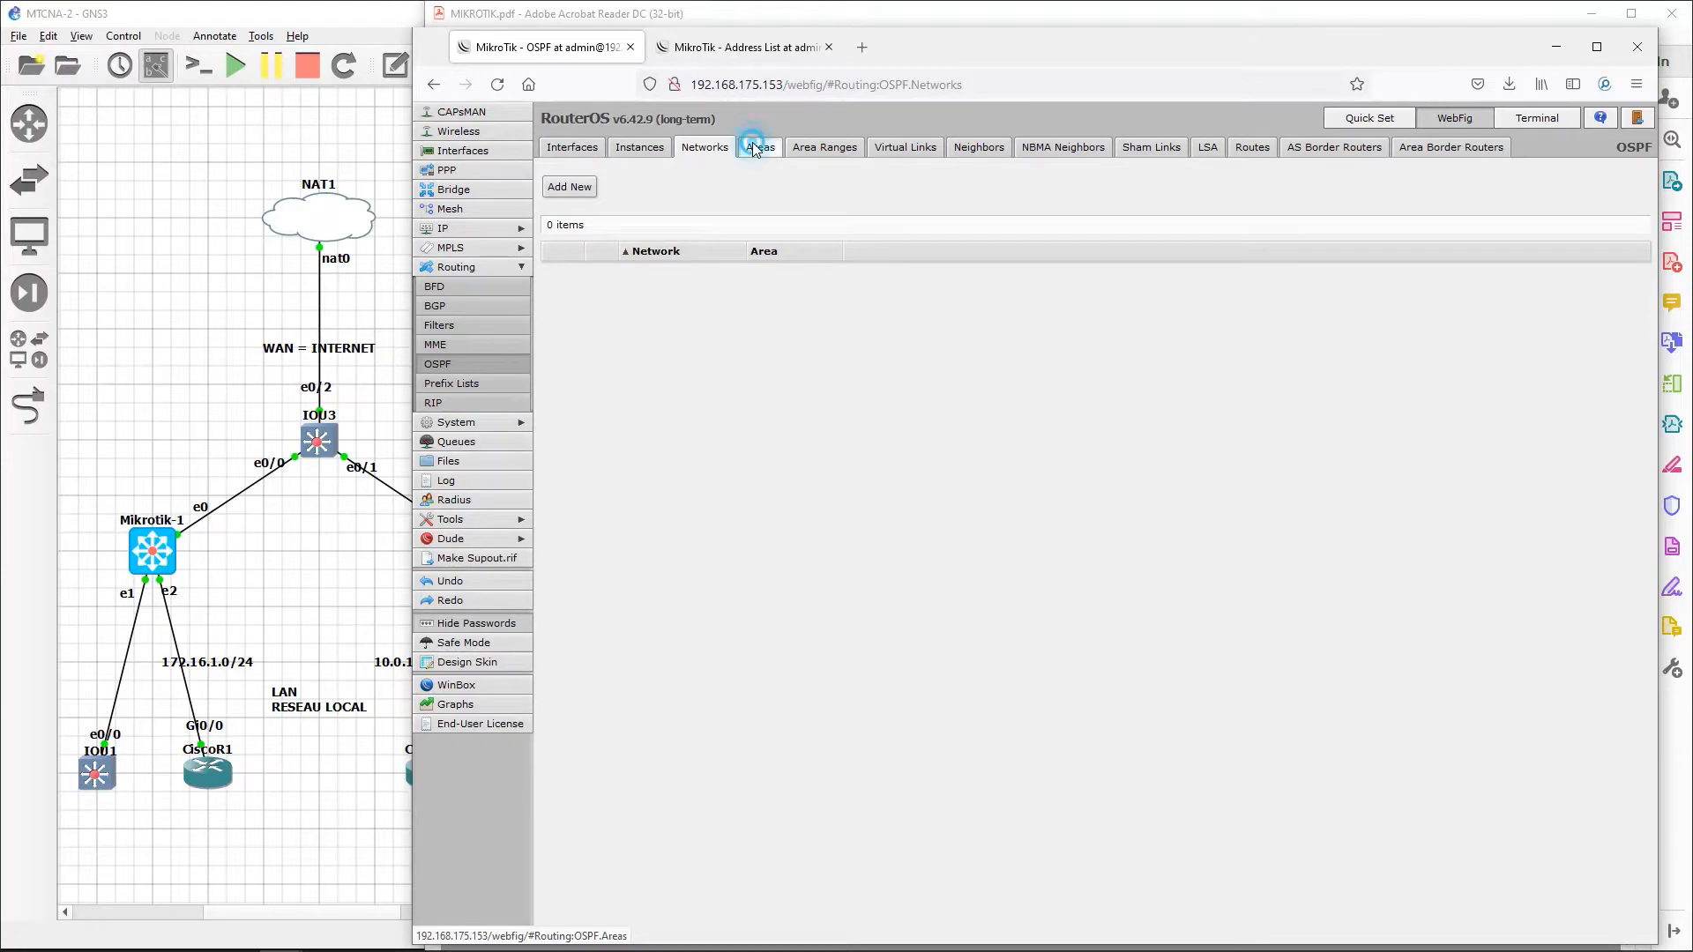
left_click(826, 152)
left_click(905, 149)
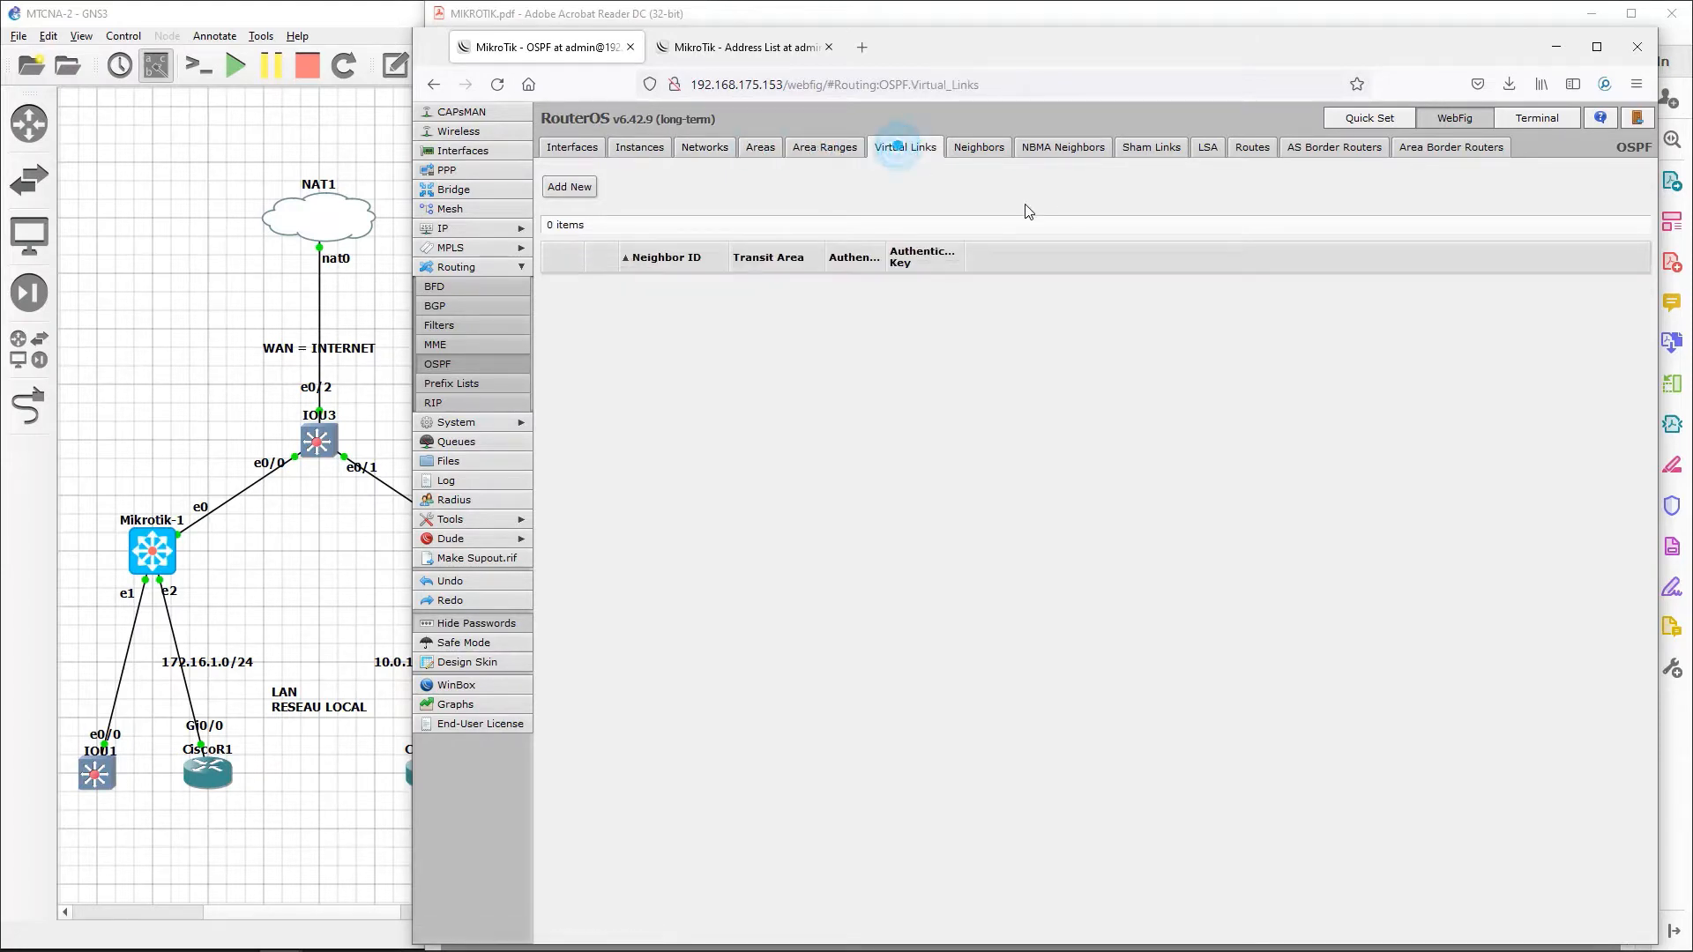
left_click(974, 146)
left_click(1044, 147)
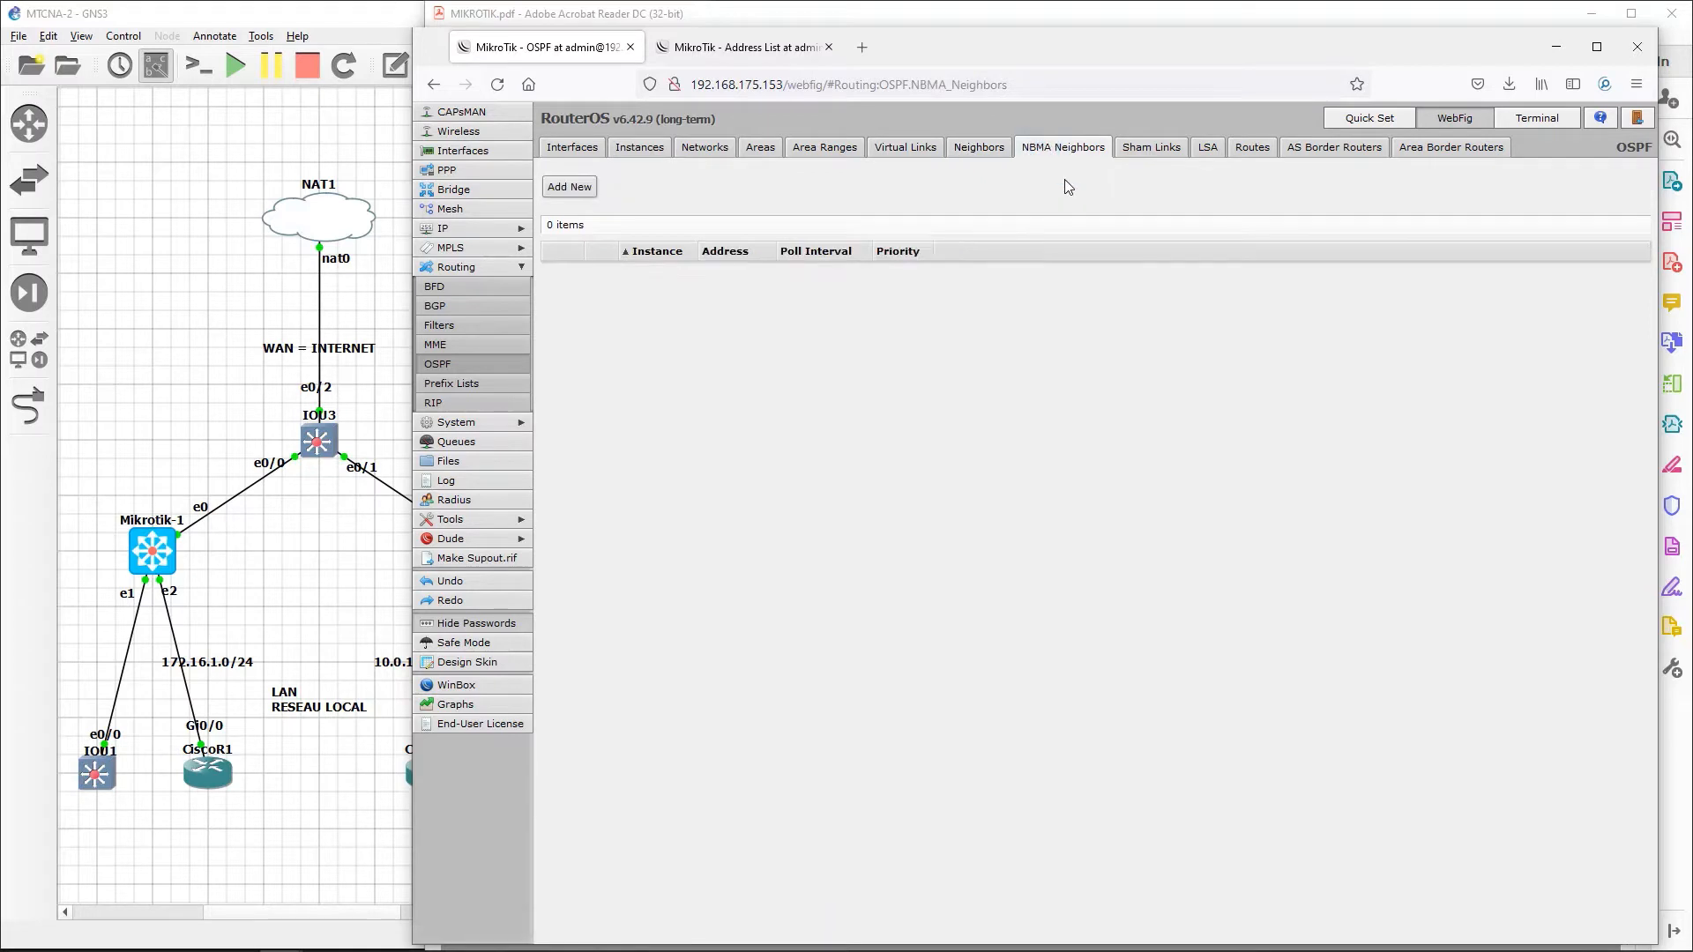
left_click(1150, 150)
left_click(1208, 150)
left_click(1250, 148)
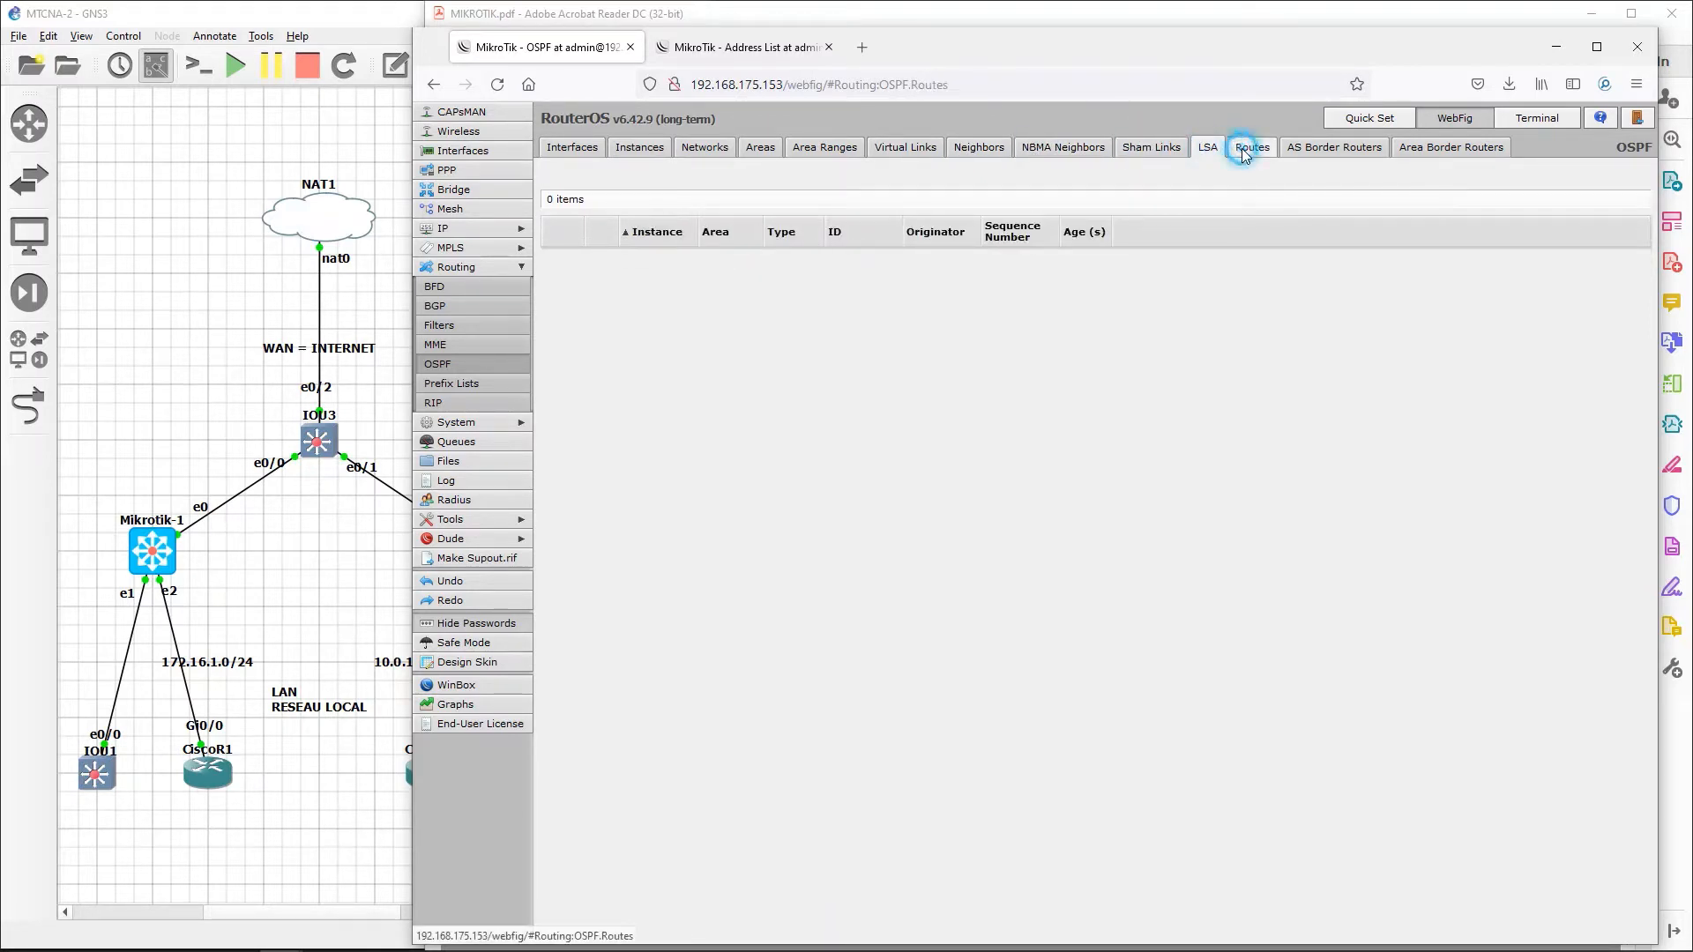
left_click(1317, 152)
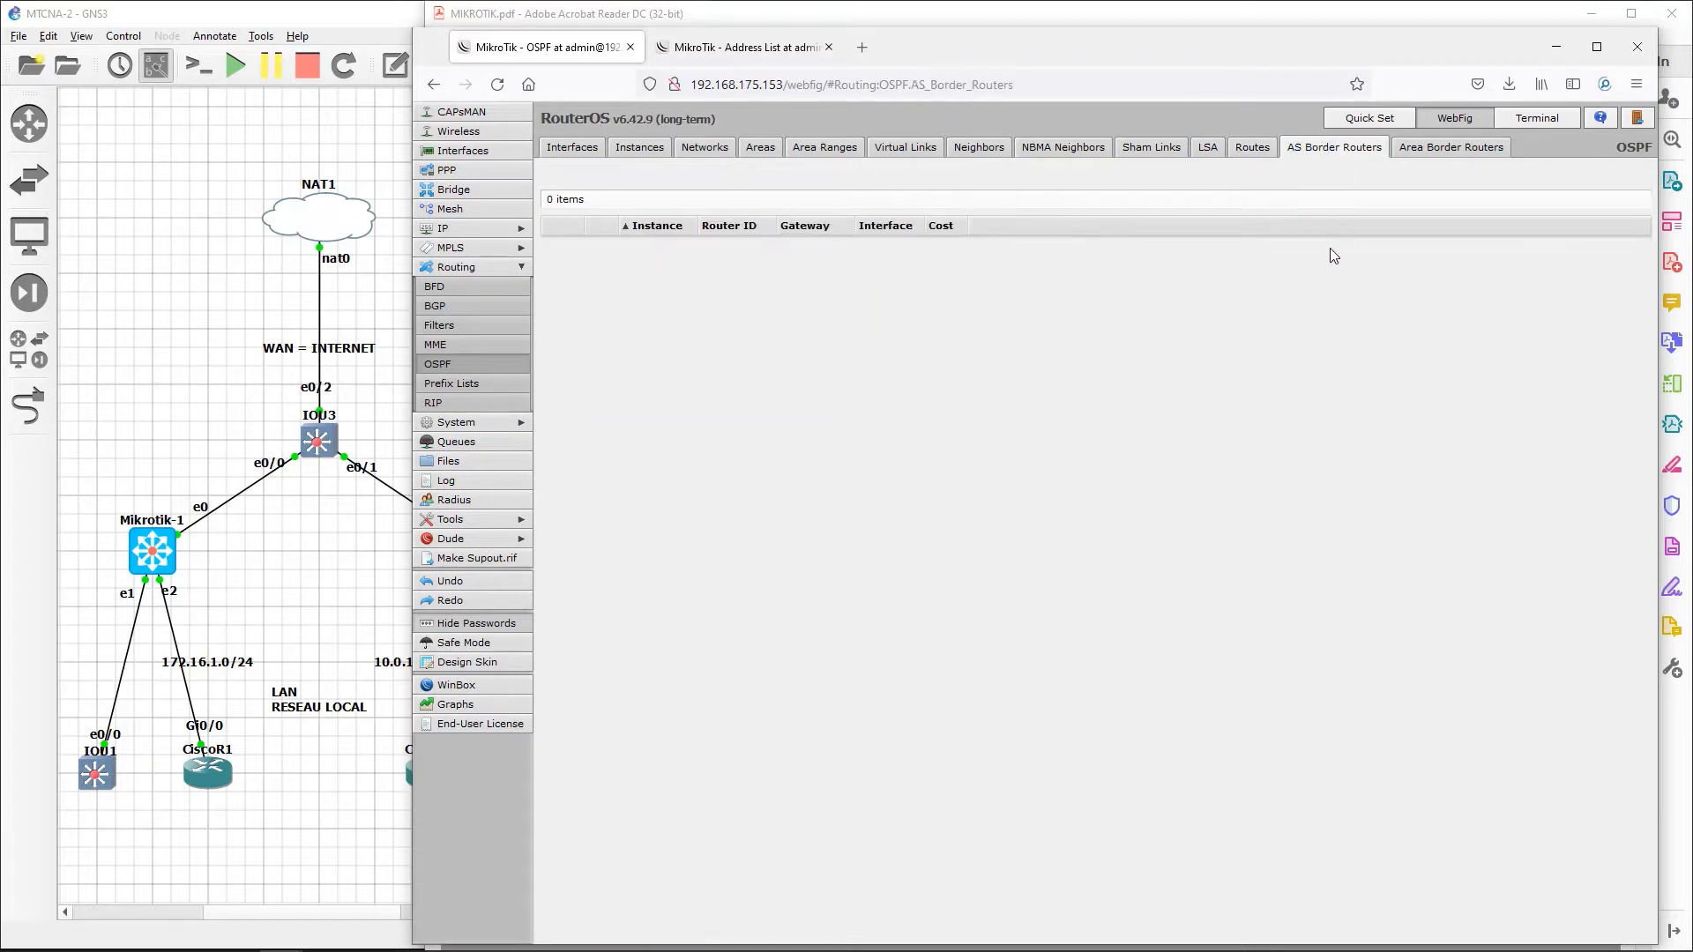
left_click(1433, 148)
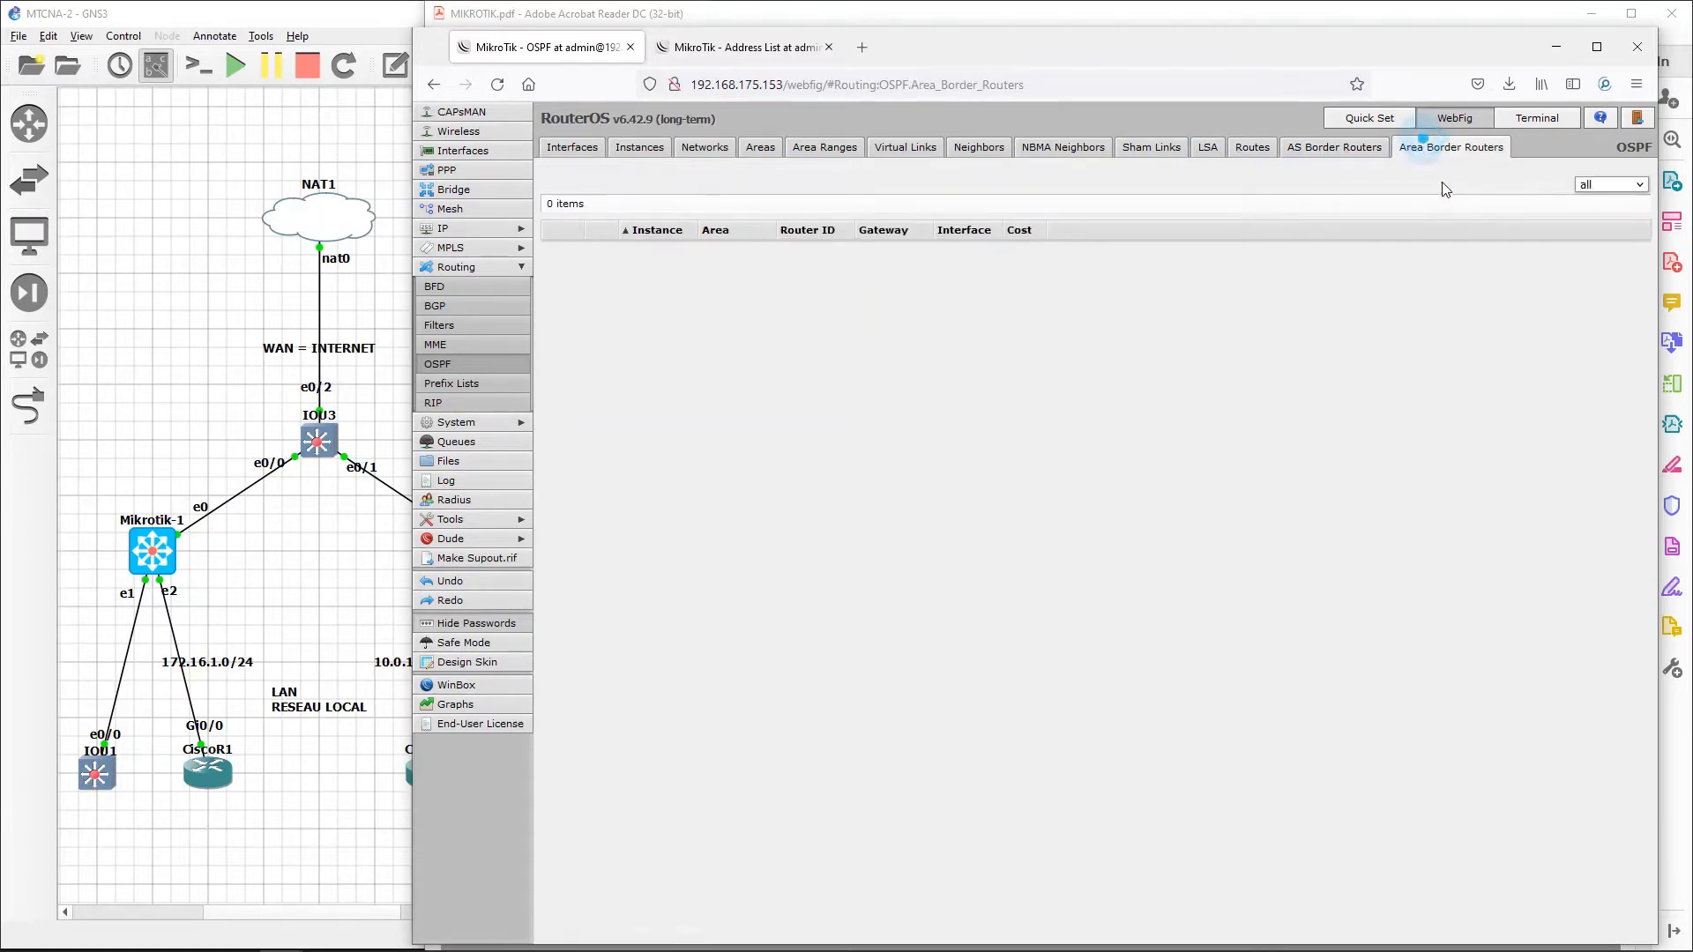
Step: Review the OSPF Interfaces, Instances, Networks, Areas, Area Ranges, Virtual Links and Neighbors lists once more
left_click(573, 151)
left_click(627, 151)
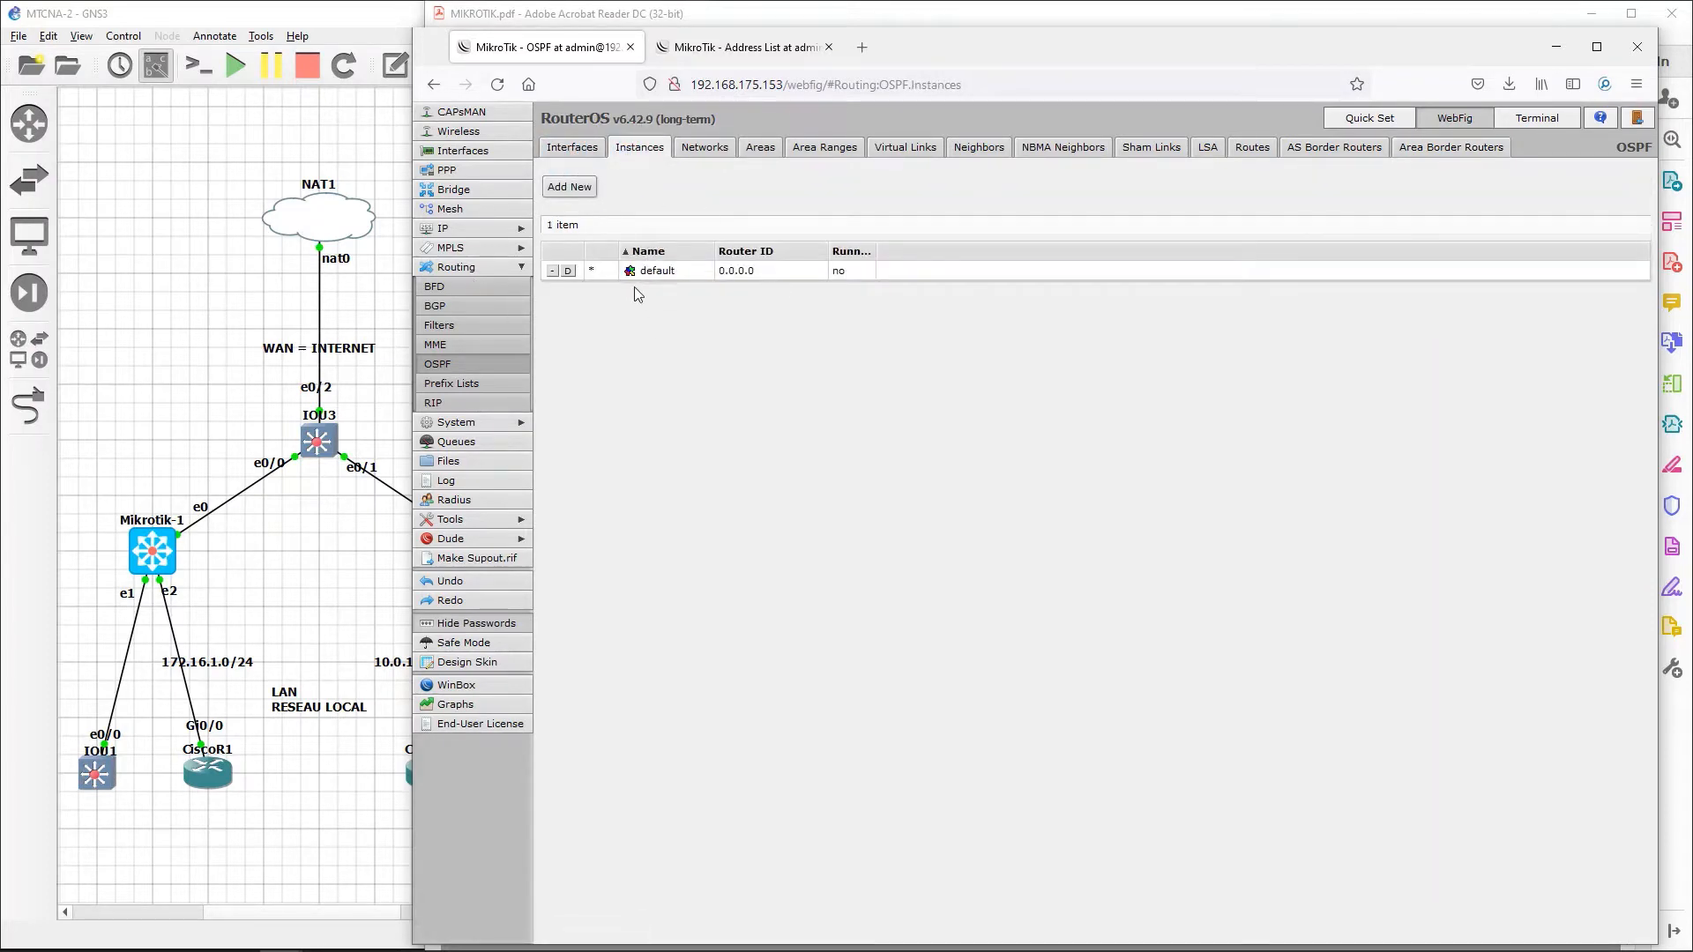
left_click(704, 146)
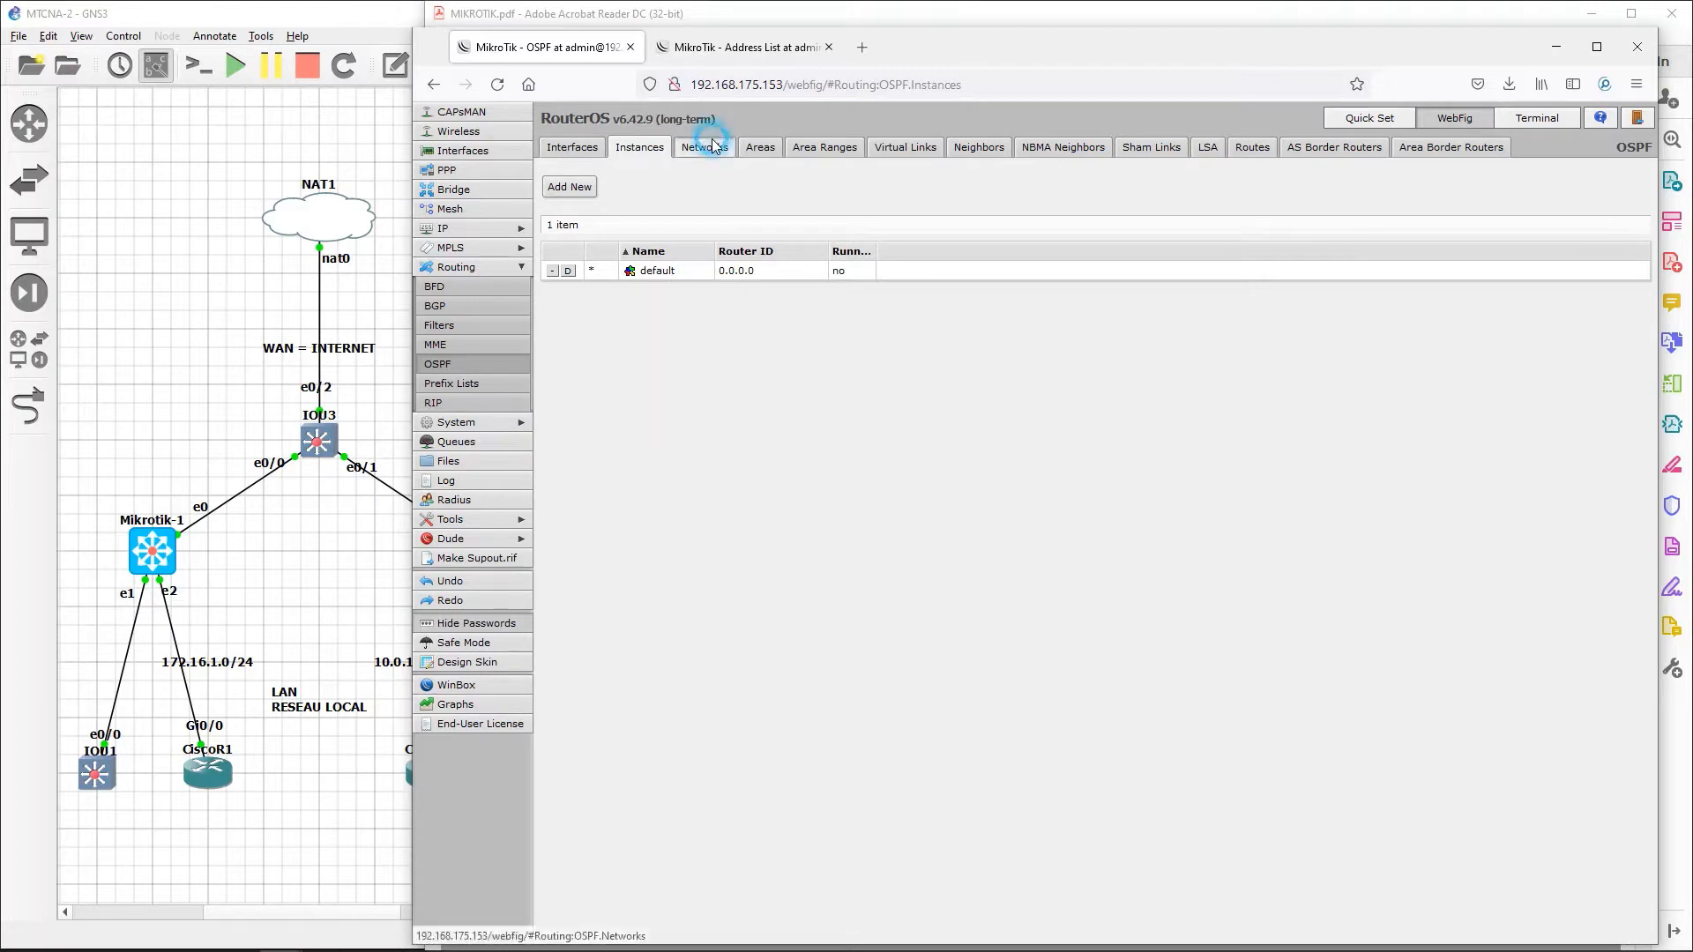
left_click(760, 146)
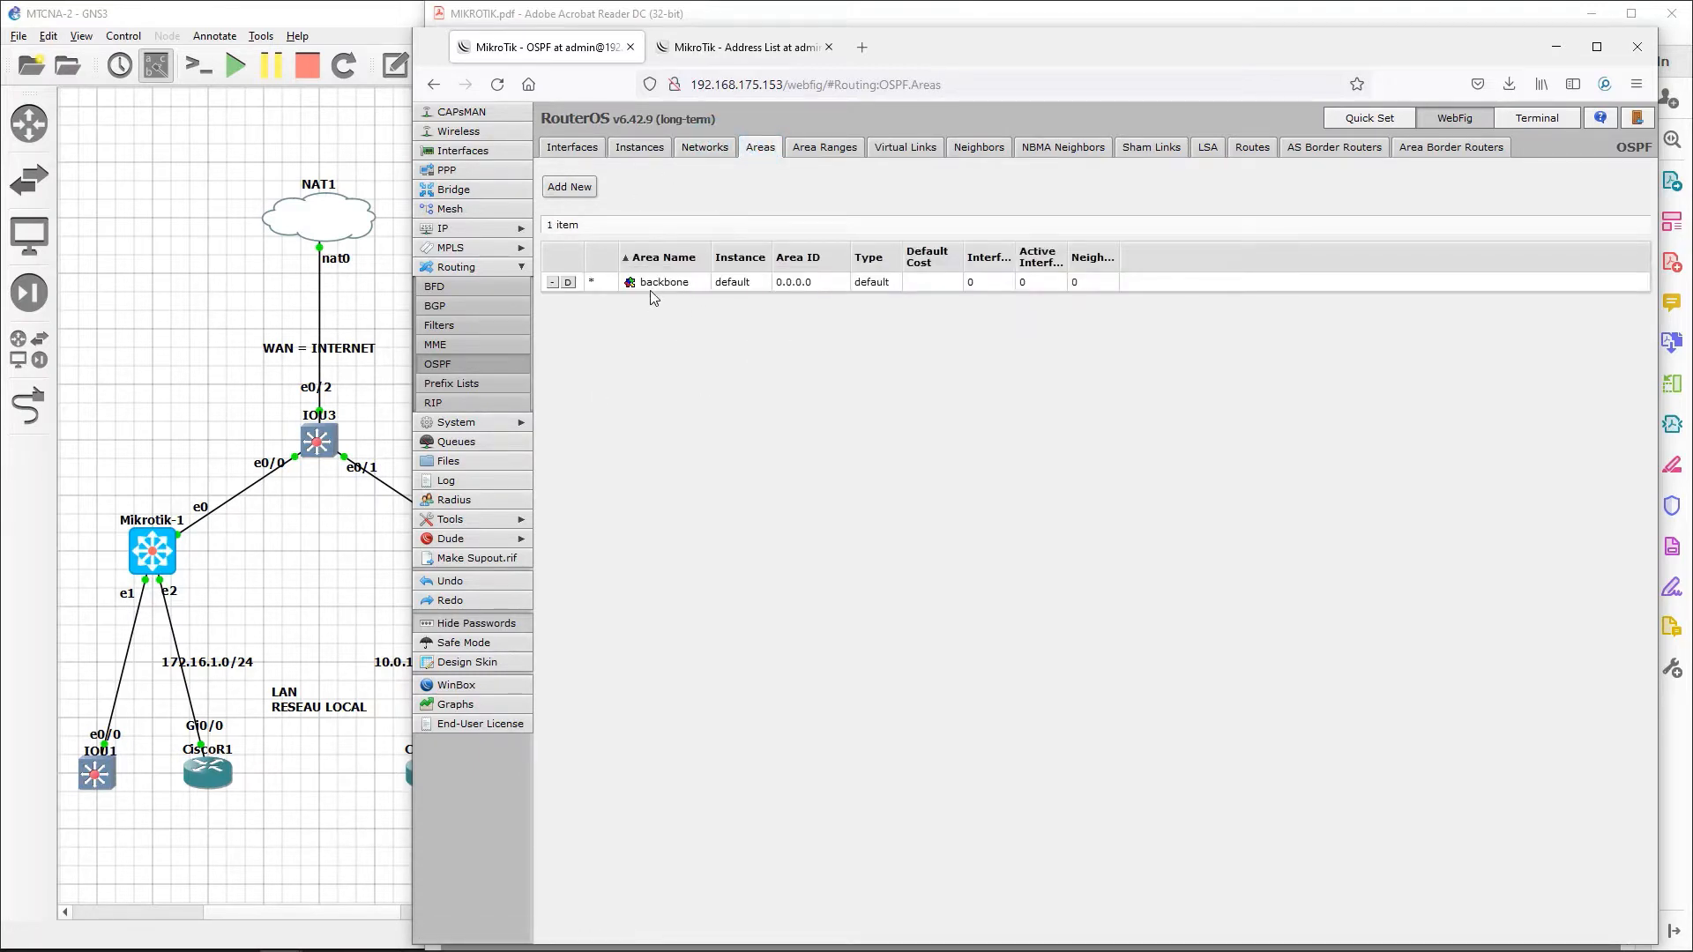
left_click(825, 147)
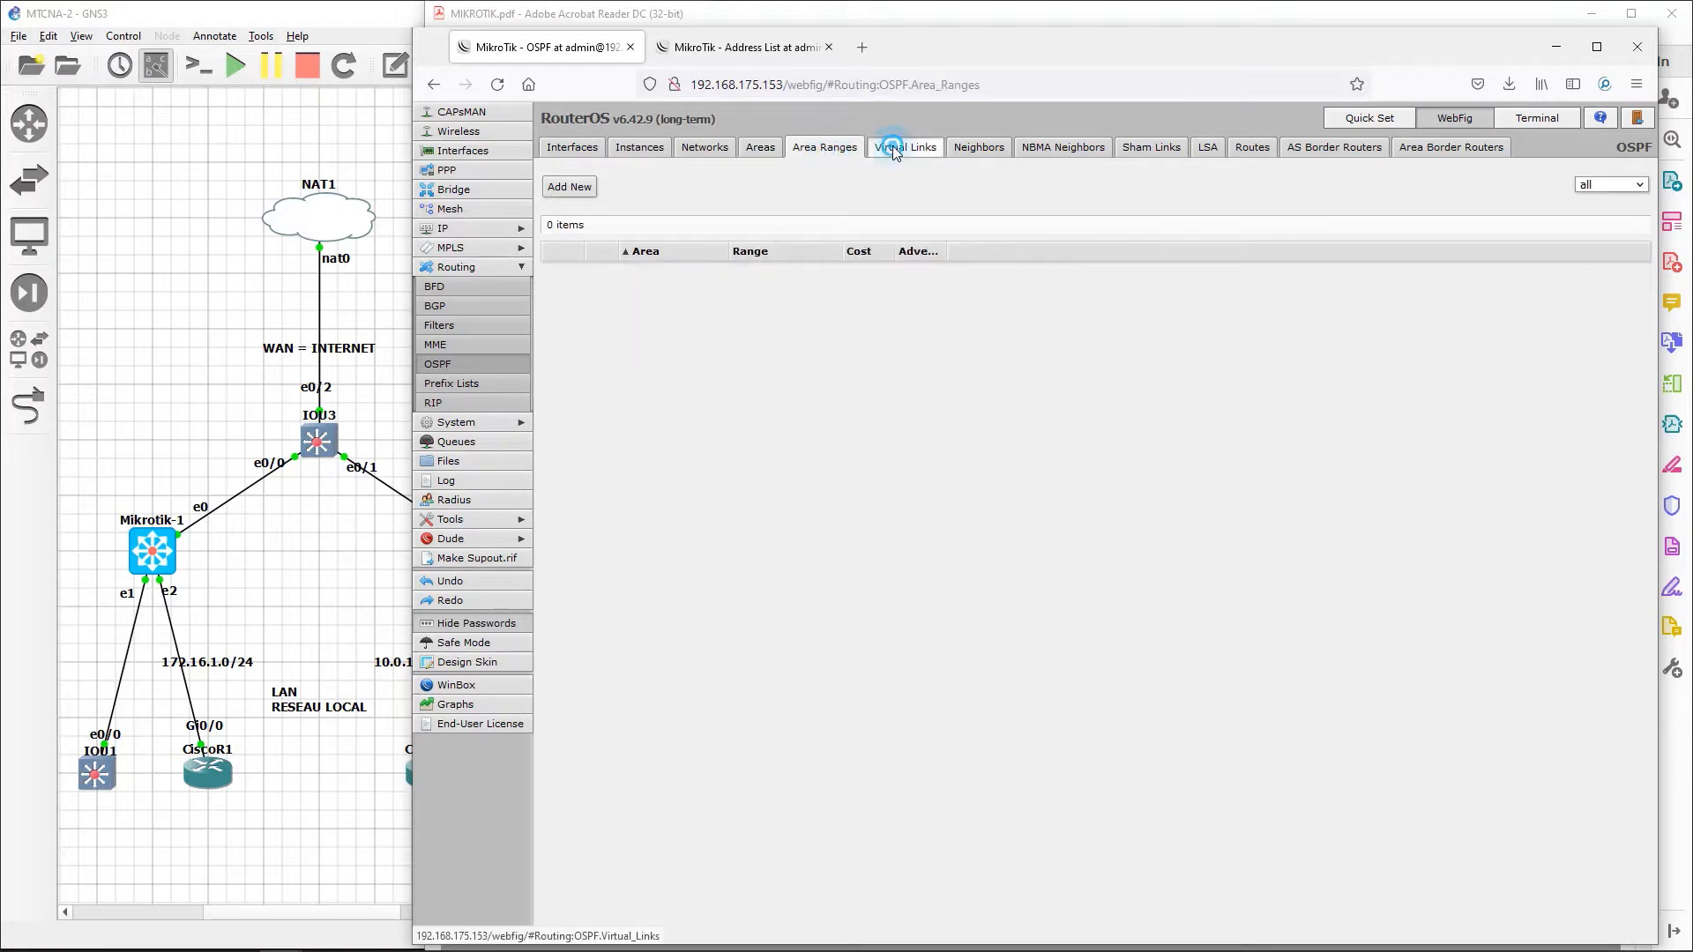
left_click(909, 147)
left_click(978, 147)
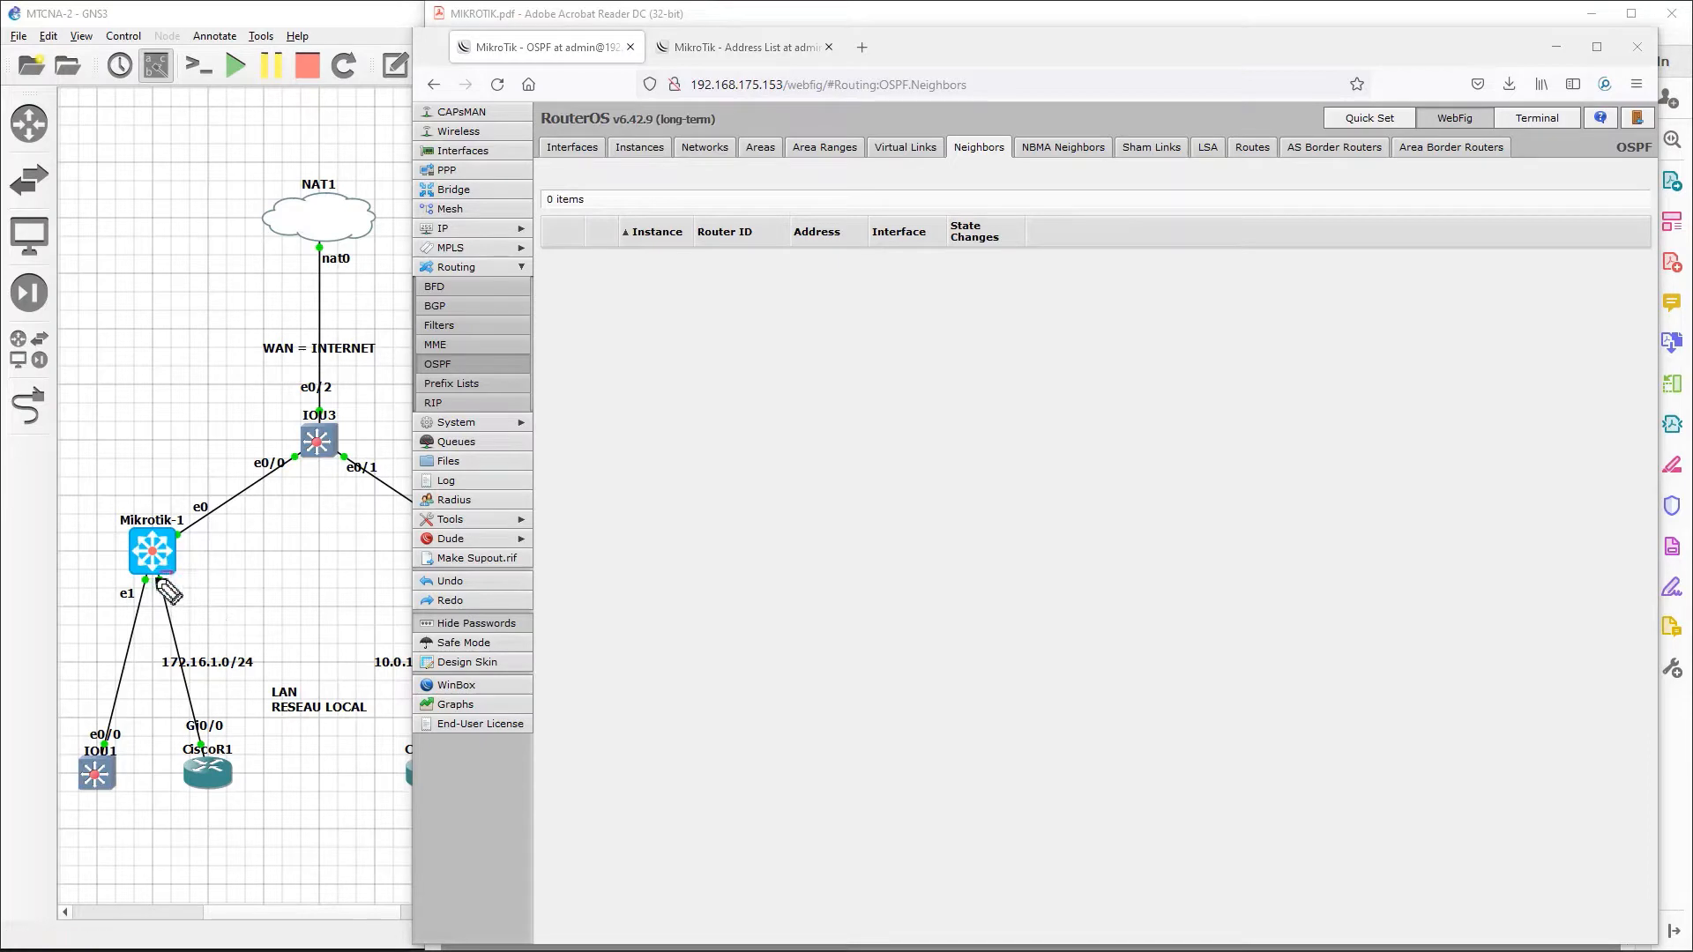
Step: Mark the Mikrotik-1 e1 link to IOU1 on the topology with a freehand arrow labelled OSPF
mouse_move(159, 584)
left_mouse_down()
mouse_move(231, 654)
mouse_move(220, 760)
left_mouse_up()
key("Escape")
mouse_move(134, 583)
left_mouse_down()
mouse_move(116, 595)
mouse_move(139, 614)
mouse_move(122, 603)
mouse_move(84, 696)
mouse_move(78, 735)
mouse_move(97, 733)
left_mouse_up()
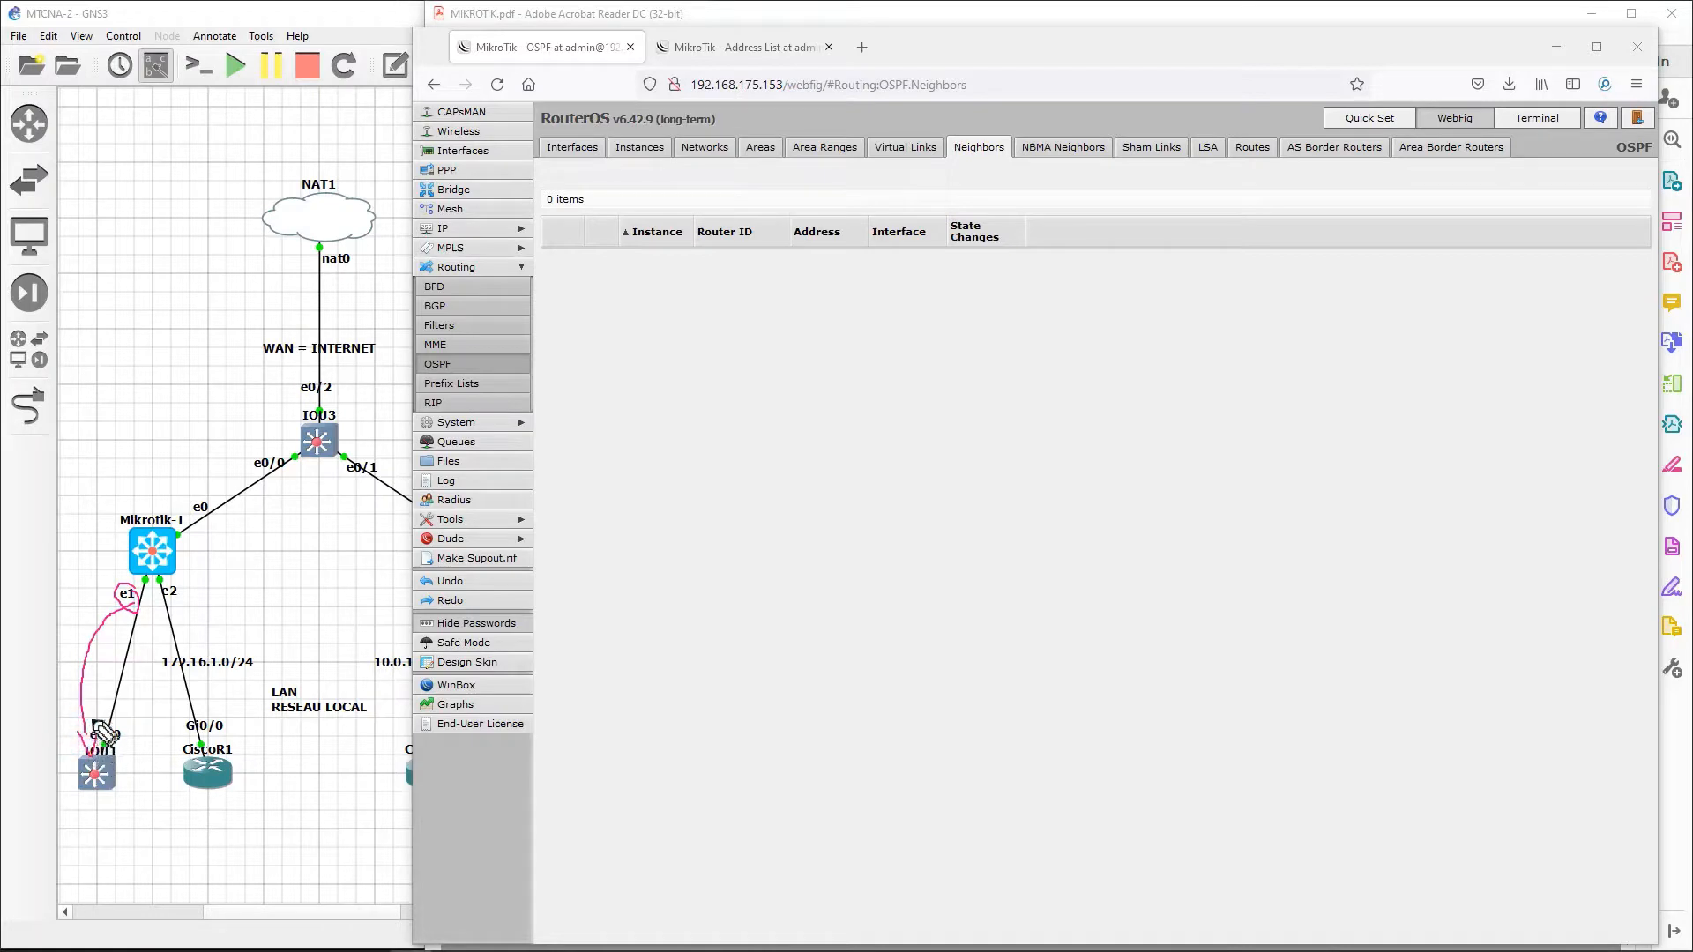
mouse_move(63, 659)
left_mouse_down()
mouse_move(92, 670)
mouse_move(86, 653)
mouse_move(97, 672)
mouse_move(115, 650)
left_mouse_up()
Step: Add a text note reading 172.16.2.0/24 beside the link between Mikrotik-1 and IOU1 in the GNS3 topology
left_click(396, 69)
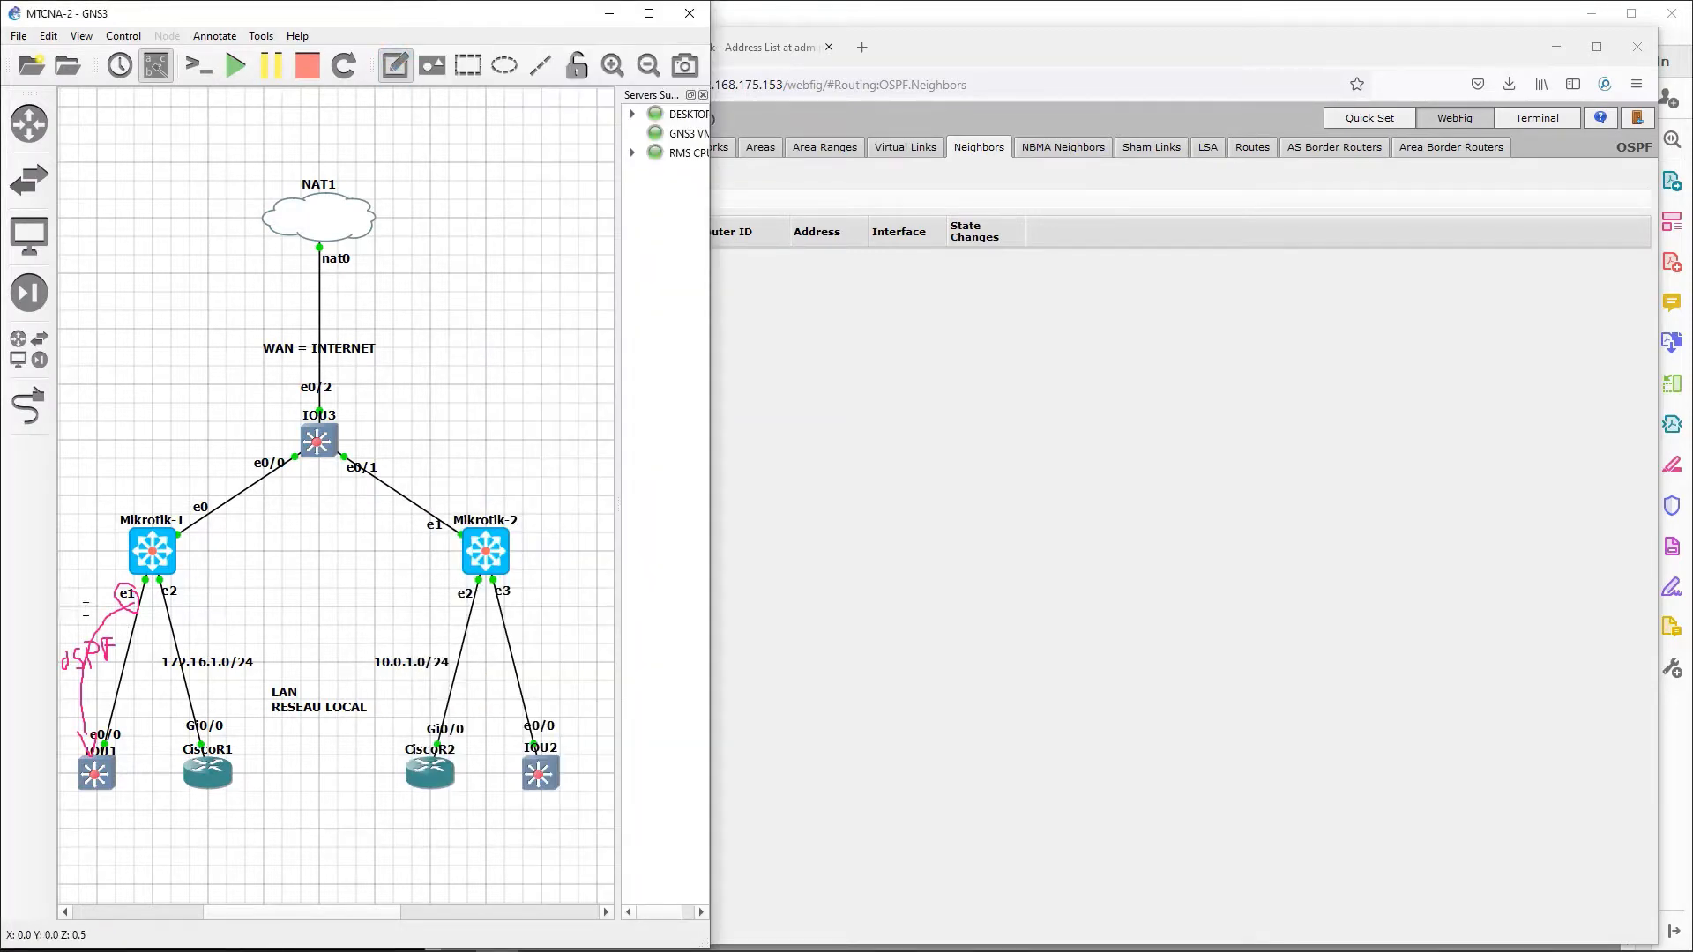
left_click(62, 620)
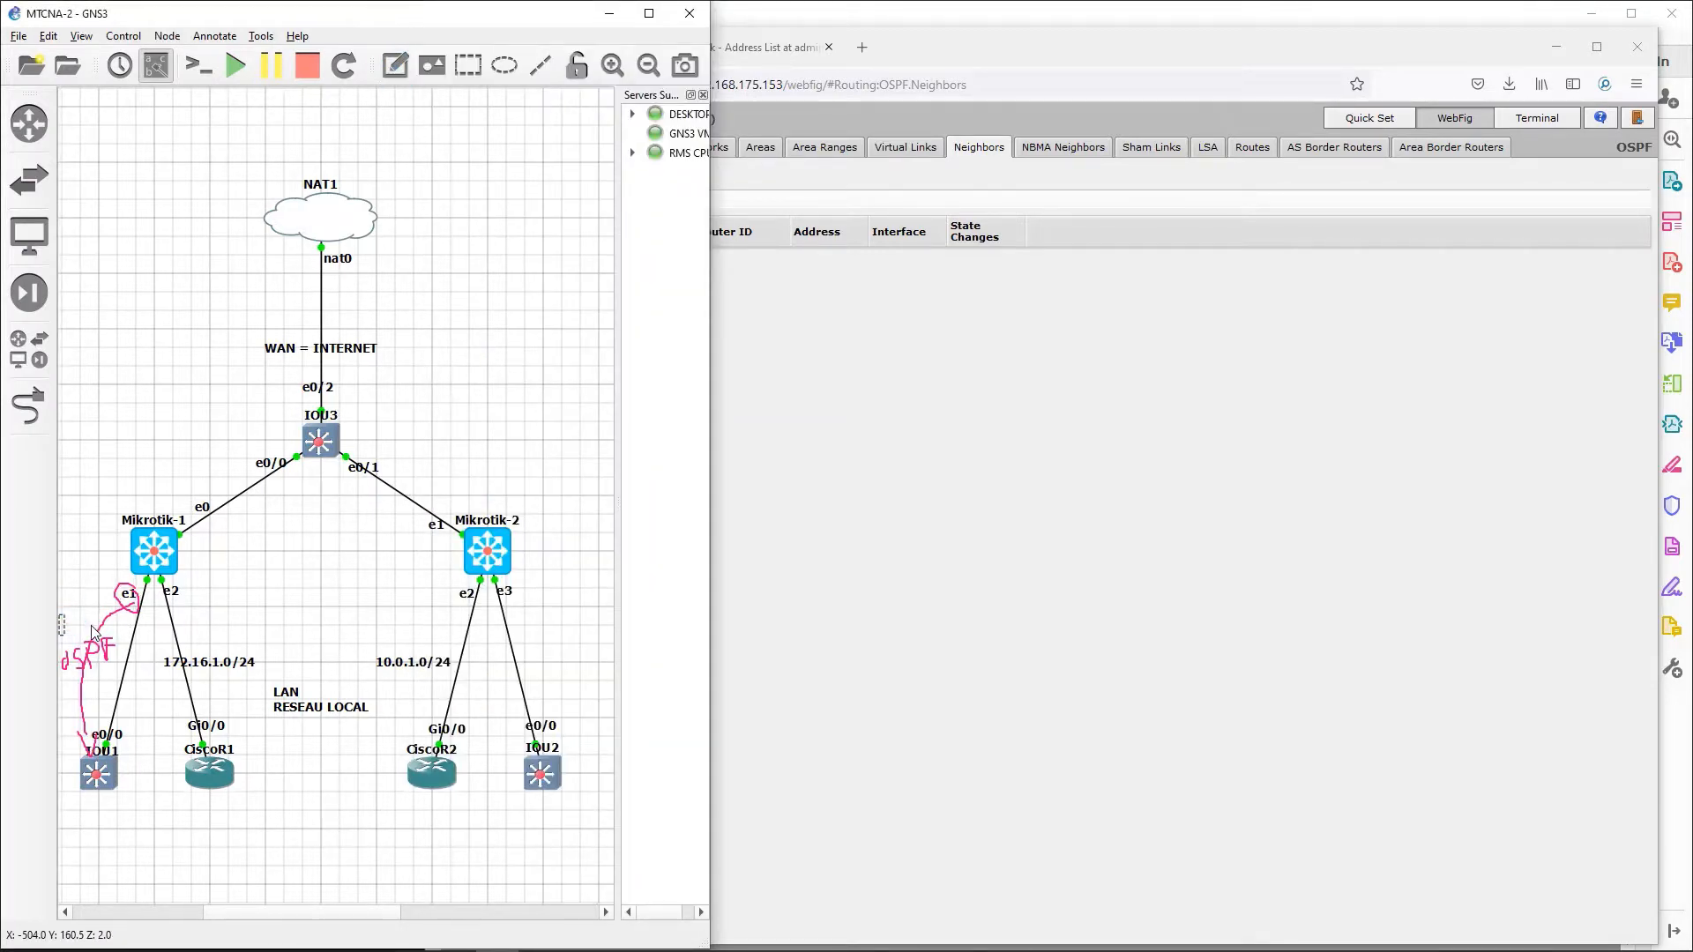
type("172.16.2.0")
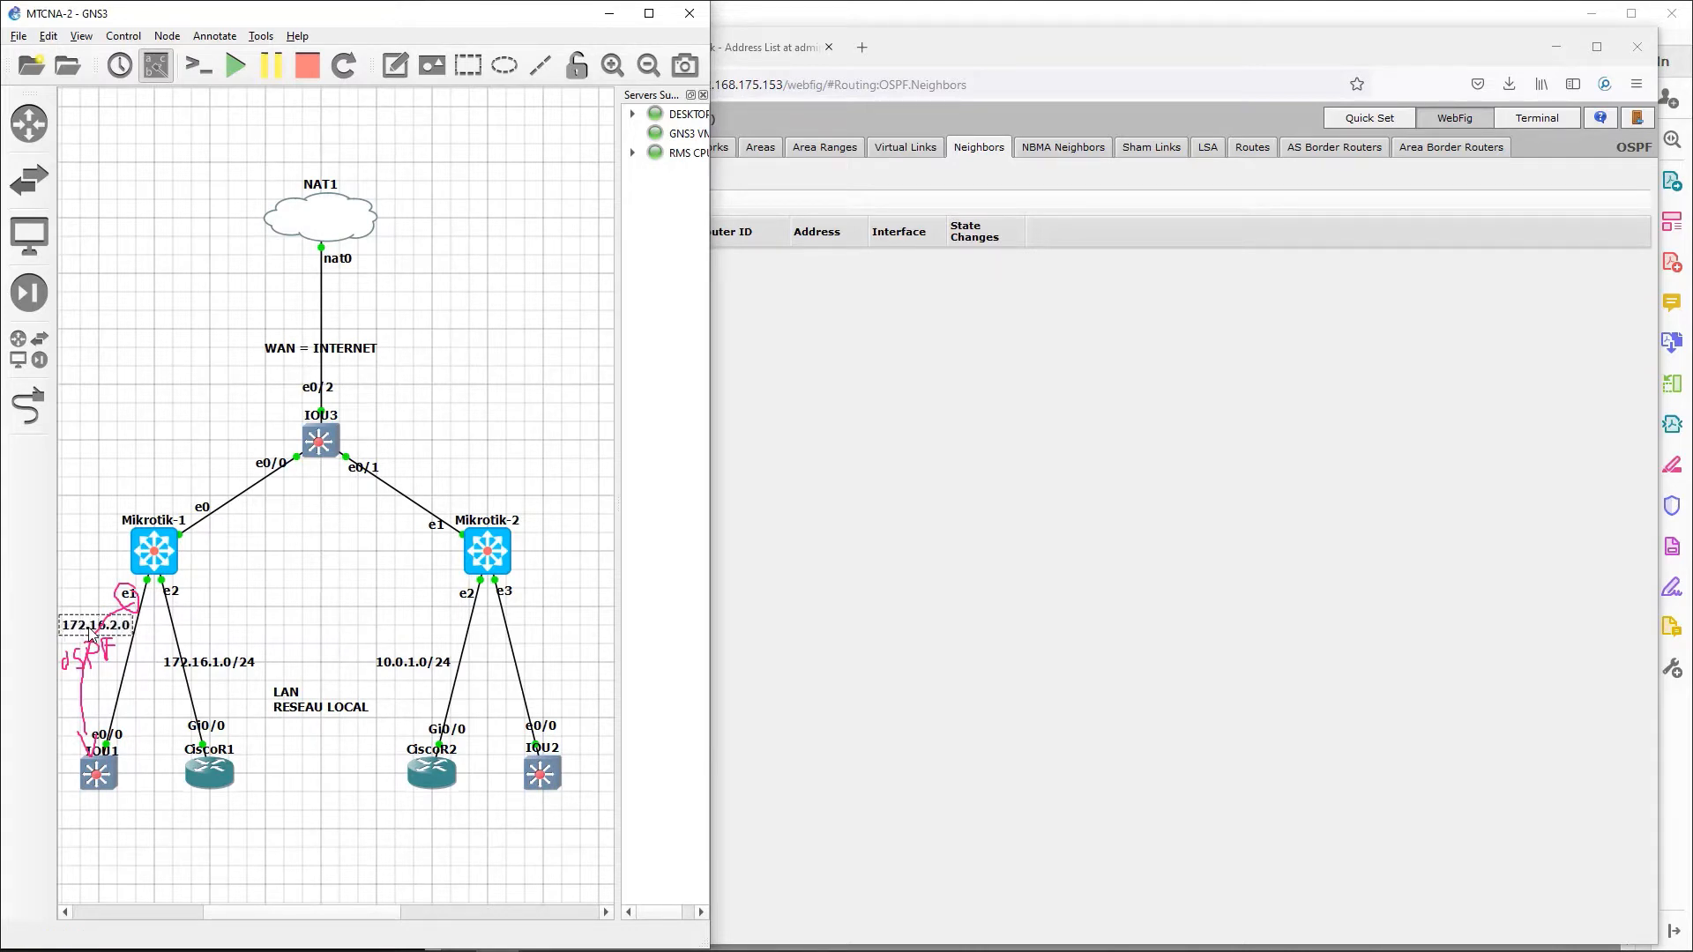
type("/24")
Step: Add a text note reading 10.0.2.0/24 for the Mikrotik-2 to IOU2 link and position it clear of the line
left_click(389, 72)
left_click(504, 638)
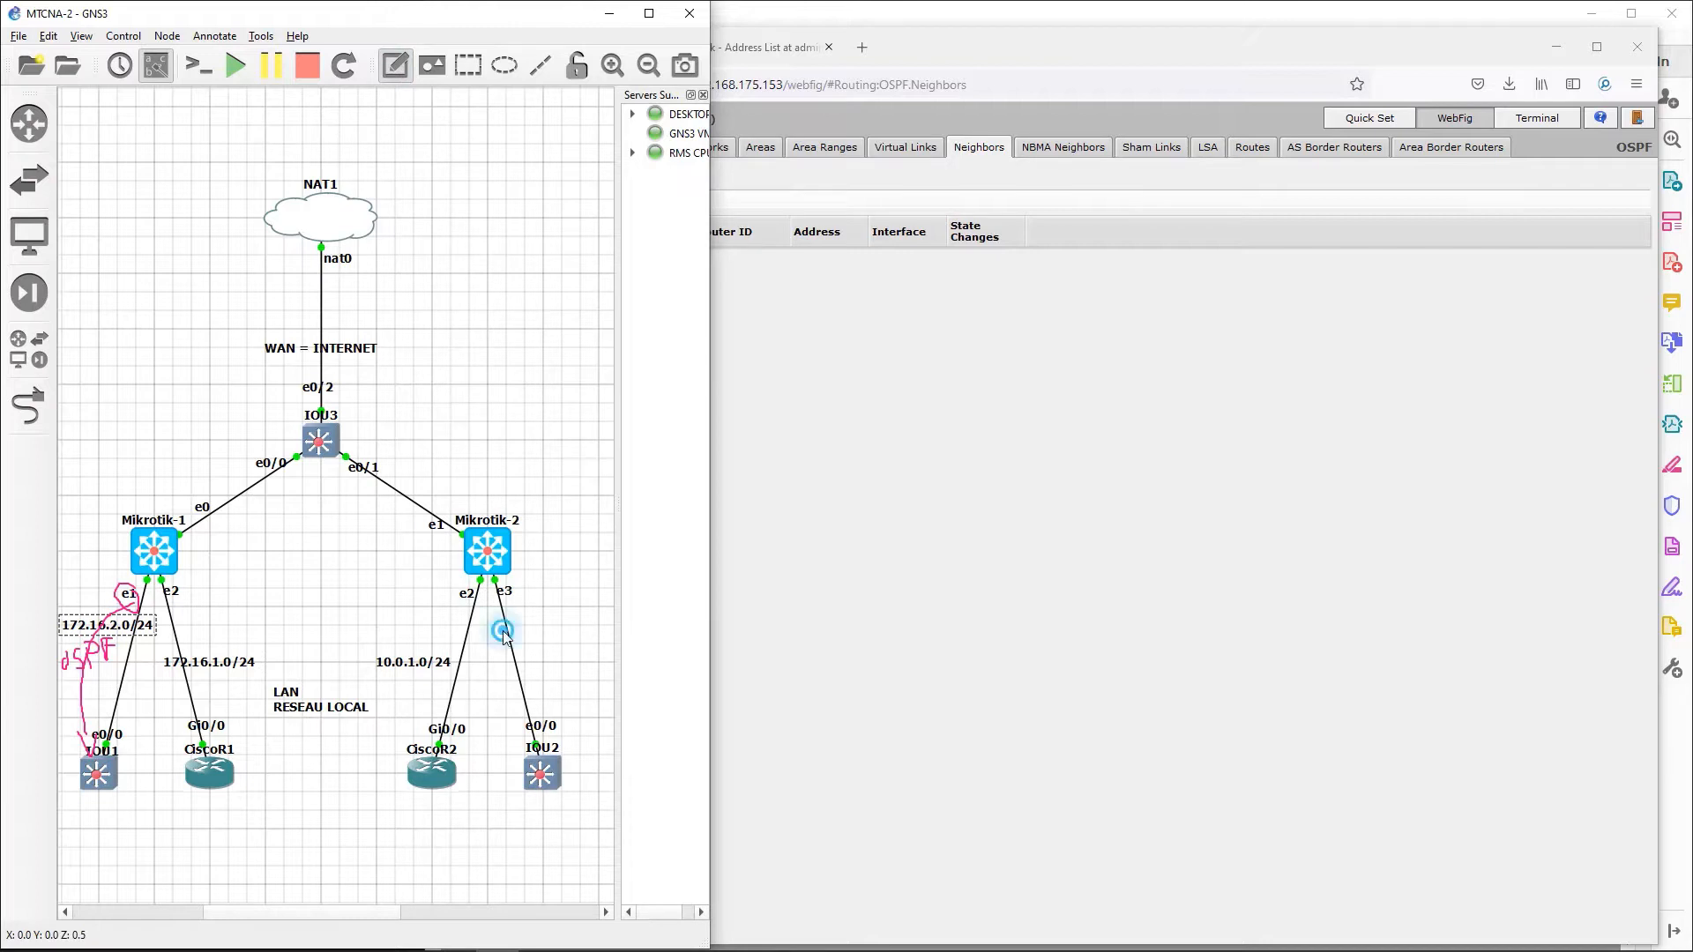
type("10.0")
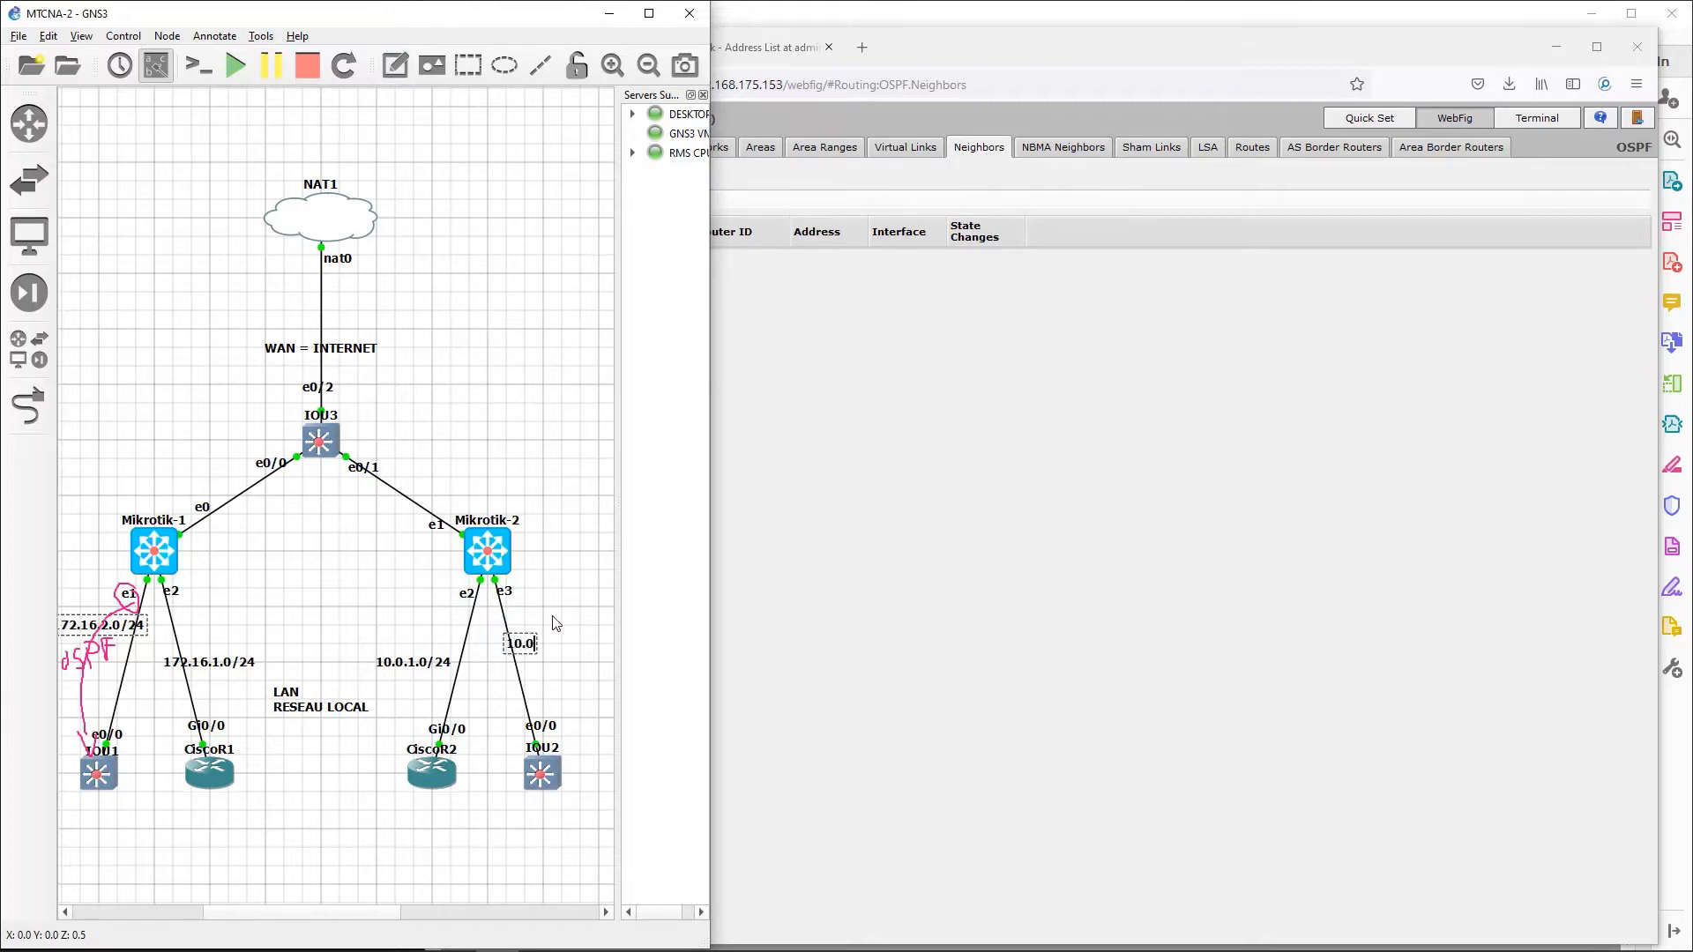
type(".2.0/24")
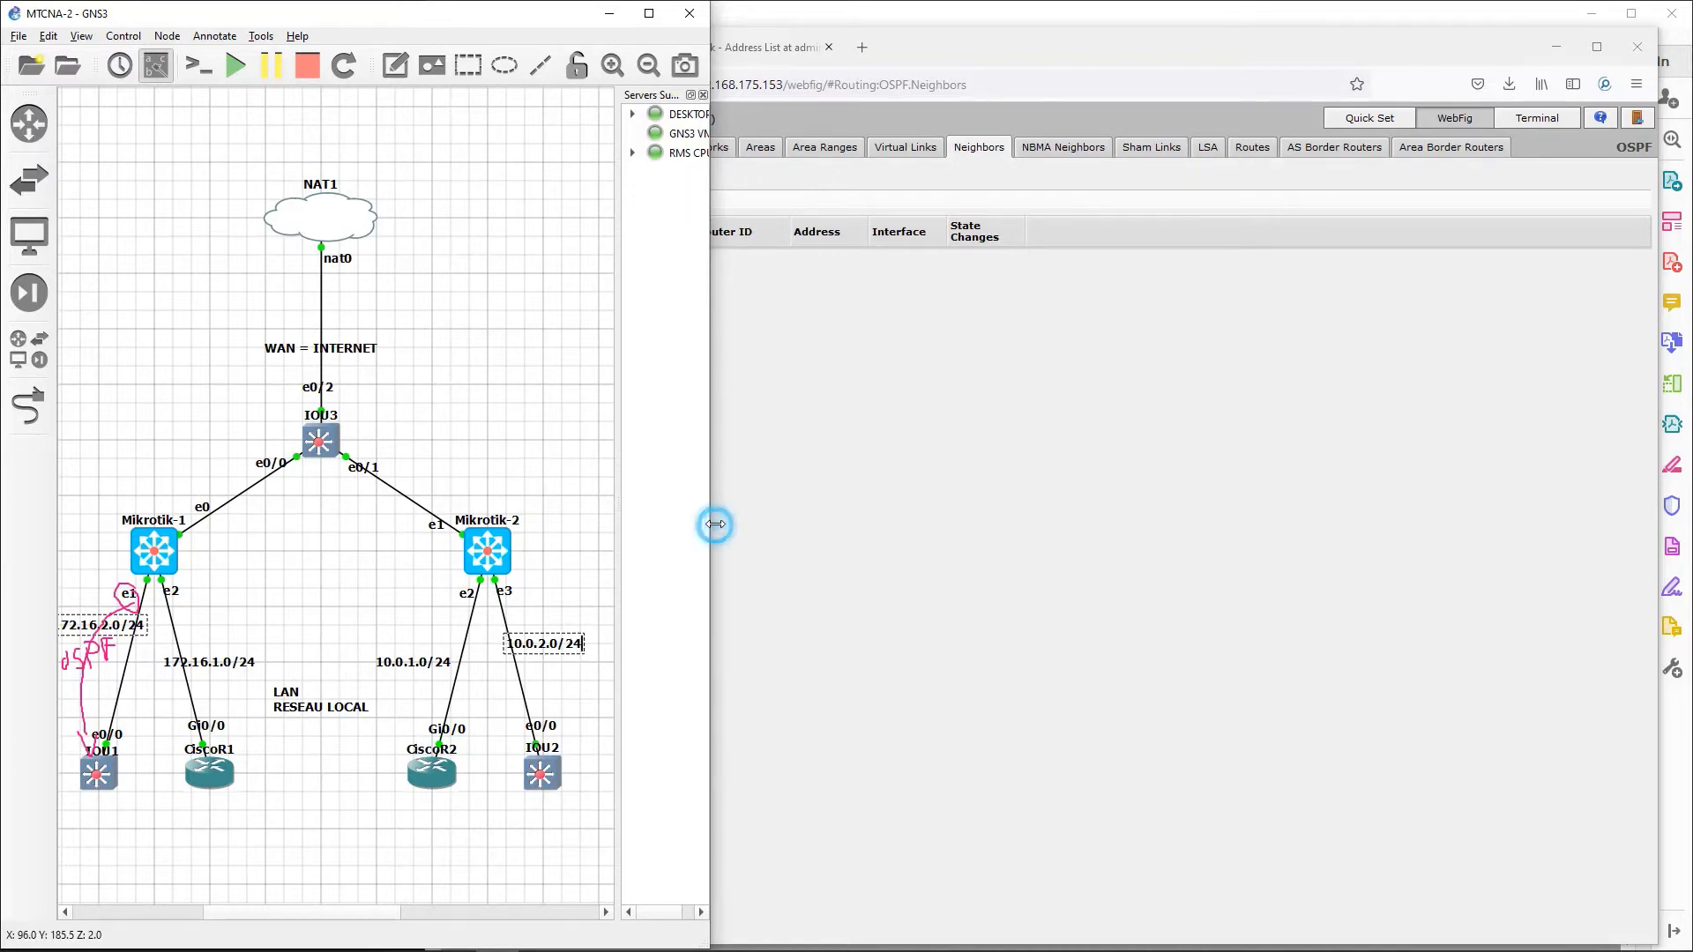
left_click_drag(715, 525, 726, 527)
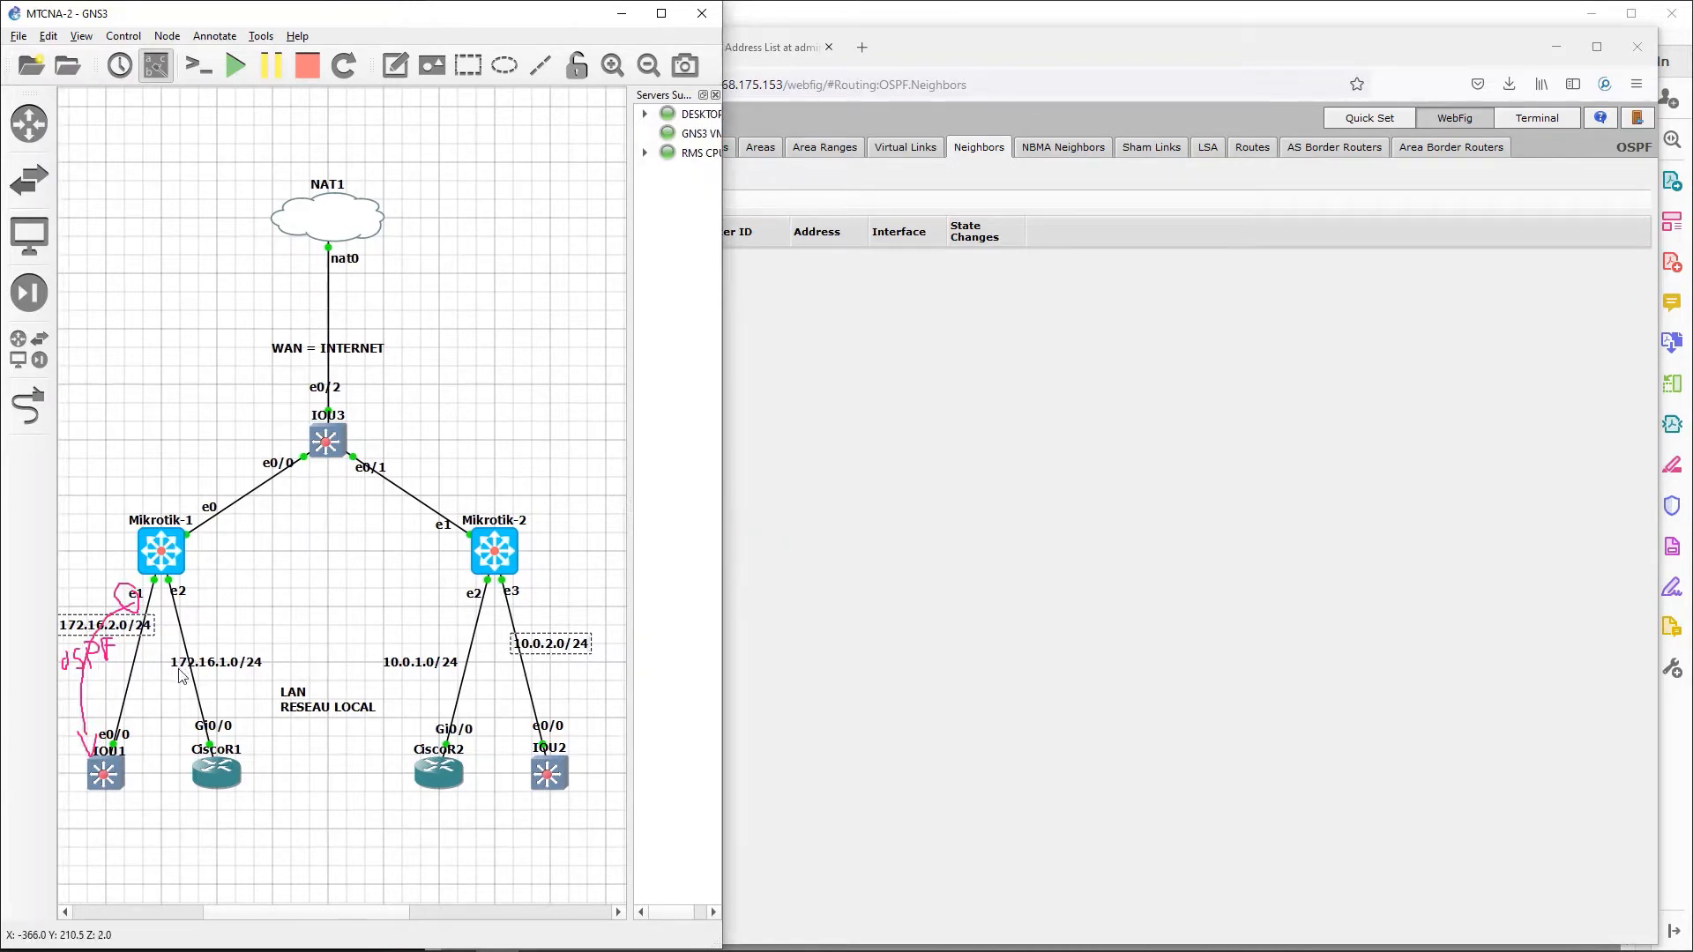
mouse_move(546, 640)
left_mouse_down()
mouse_move(579, 643)
mouse_move(571, 623)
left_mouse_up()
left_click(549, 677)
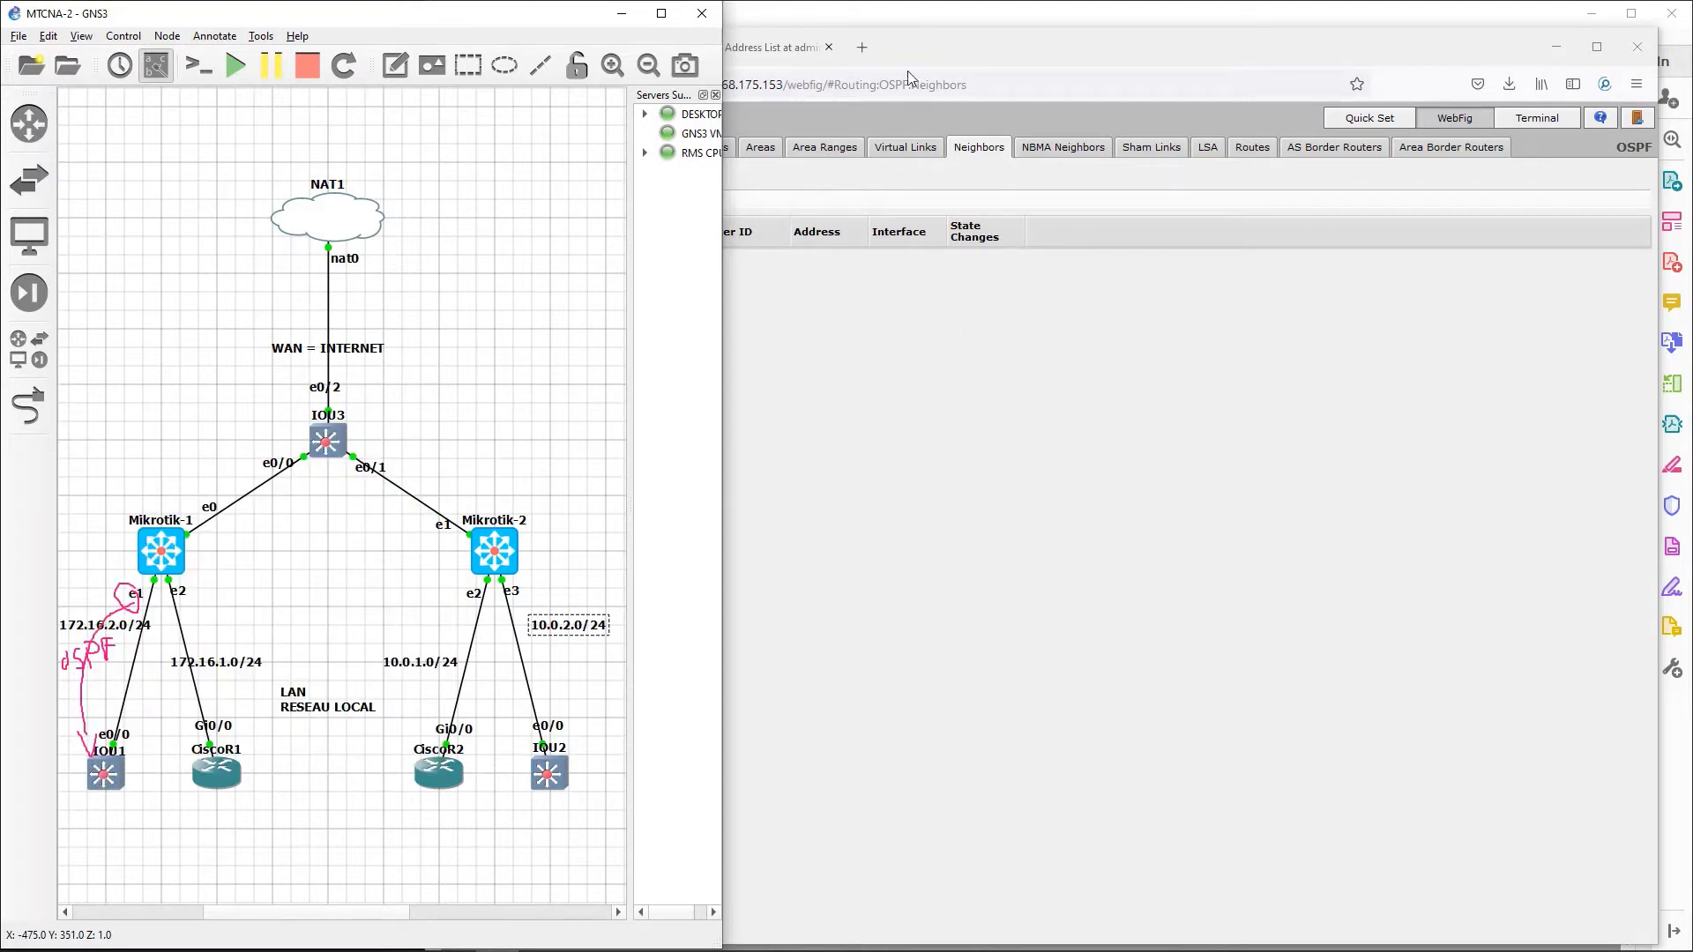
Step: Switch to the MikroTik WebFig page and create an OSPF instance named CITS with router ID 172.16.2.1
left_click(949, 42)
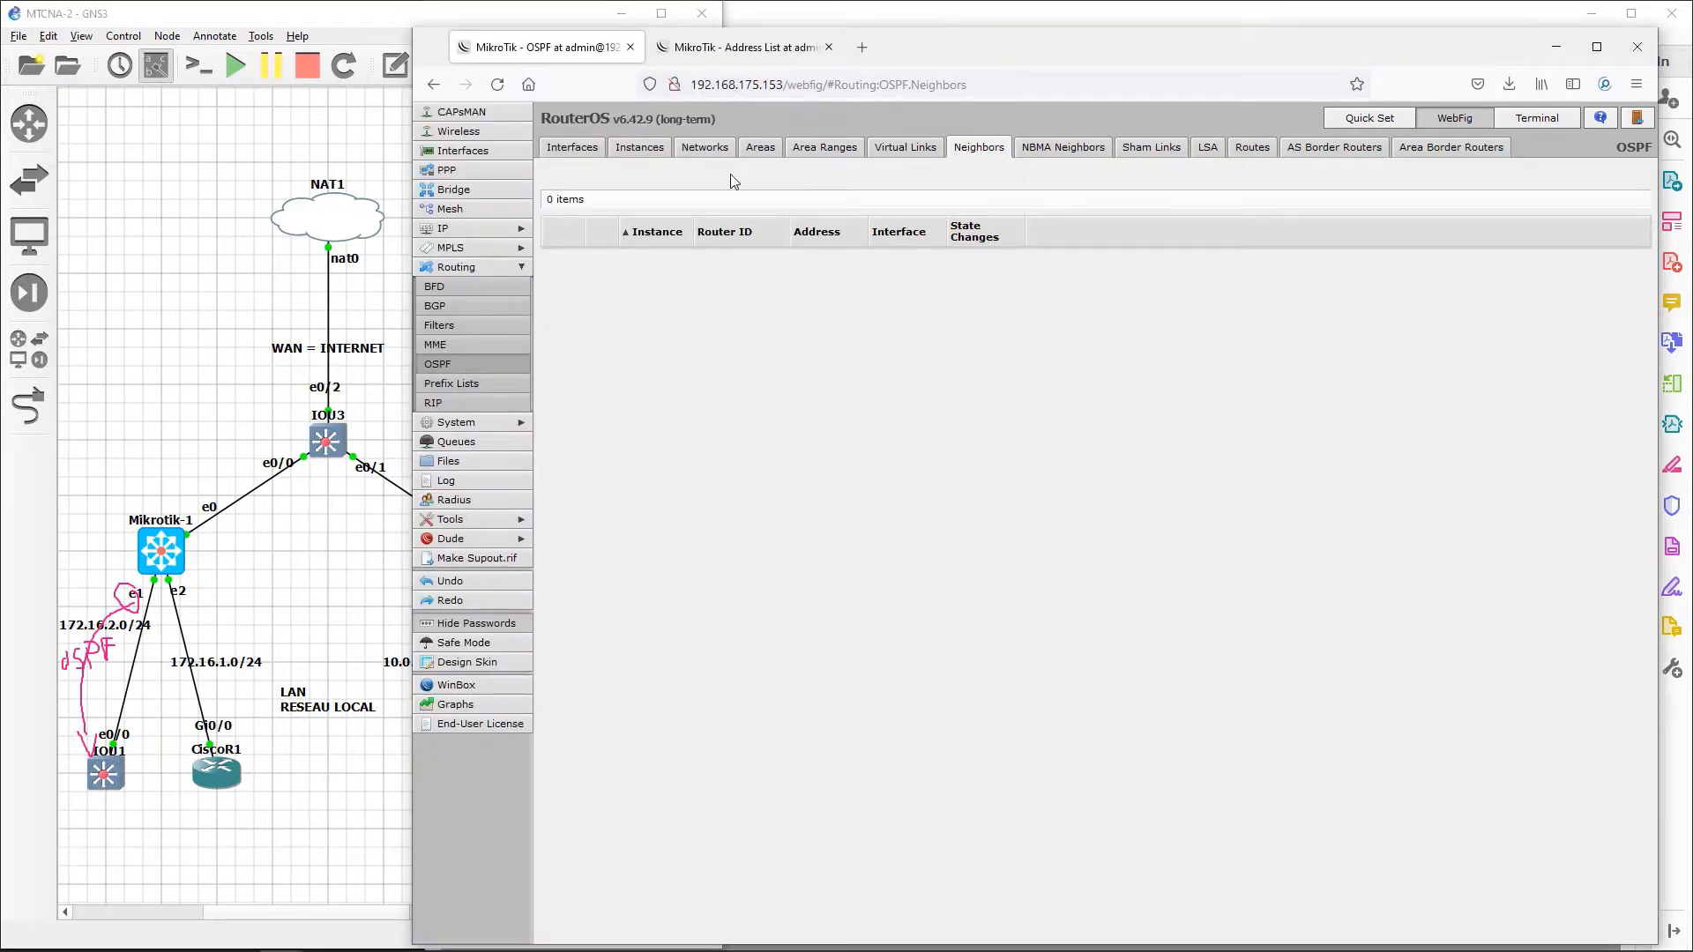
left_click(632, 150)
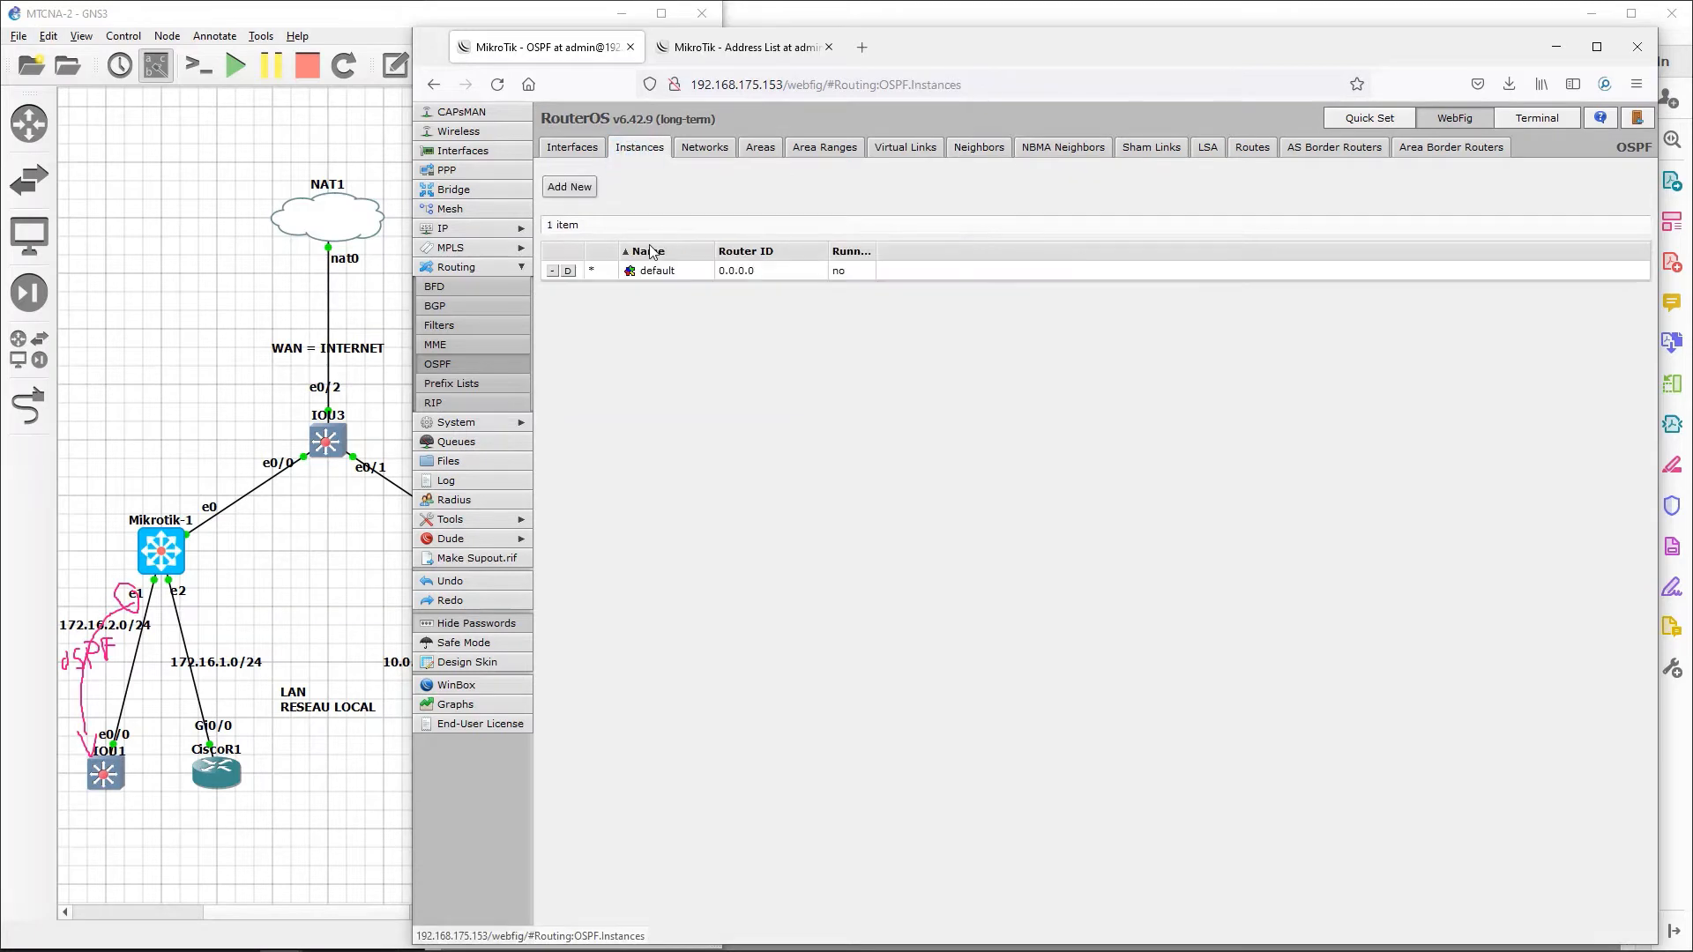
left_click(587, 188)
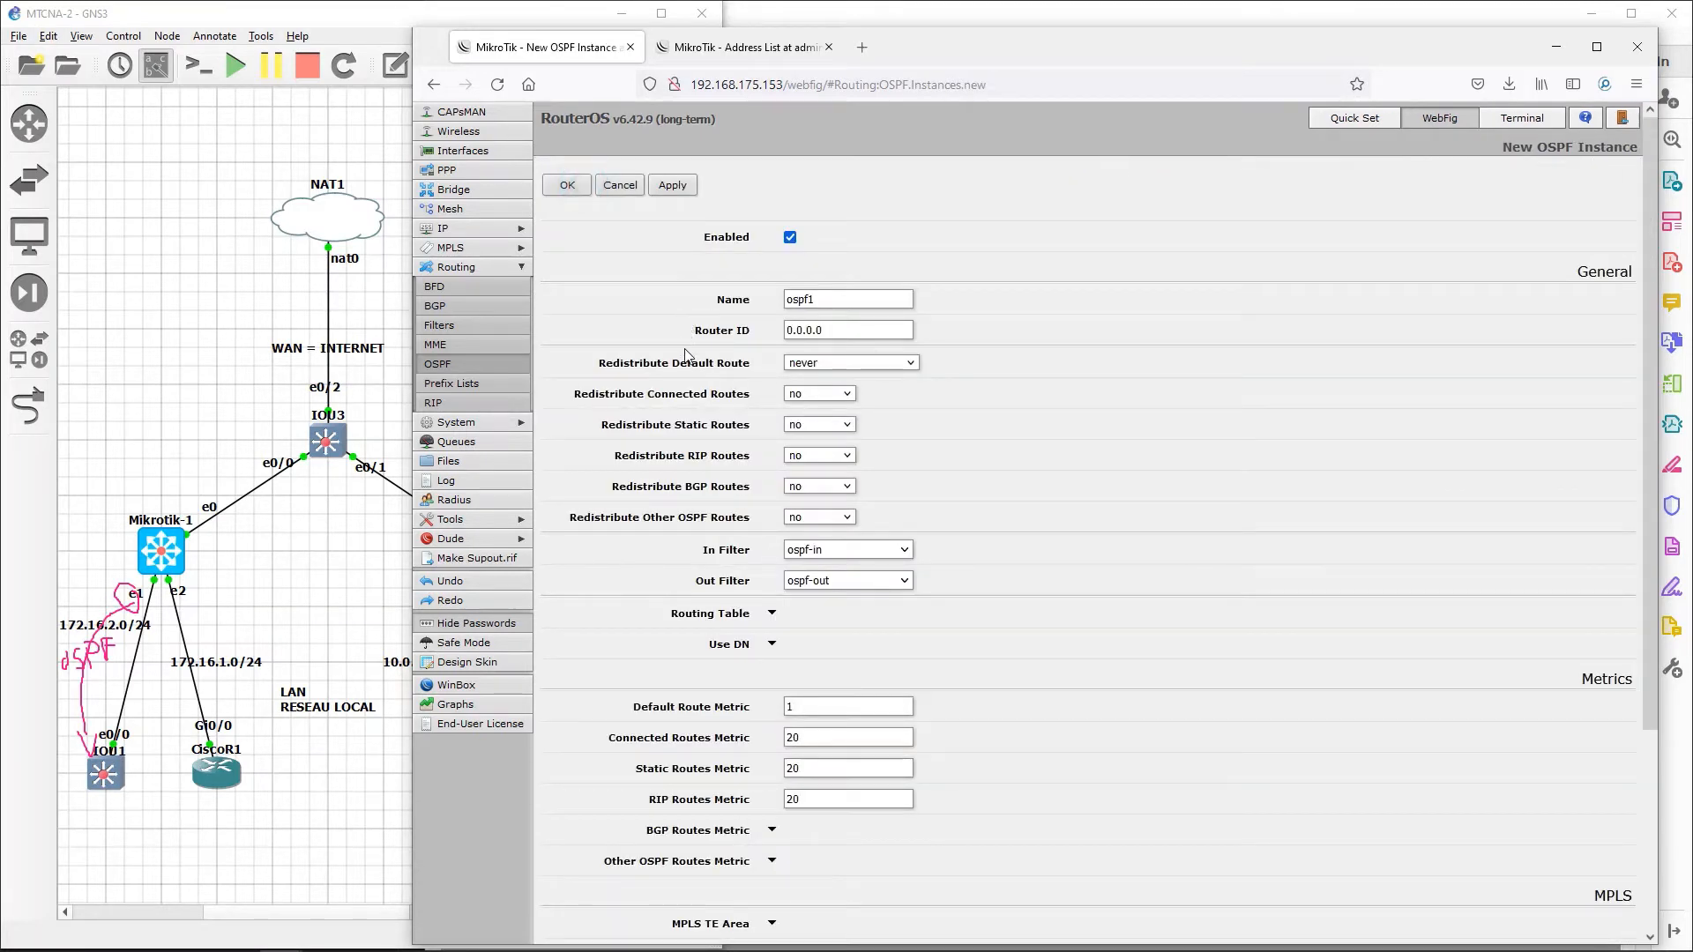
left_click_drag(836, 297, 763, 303)
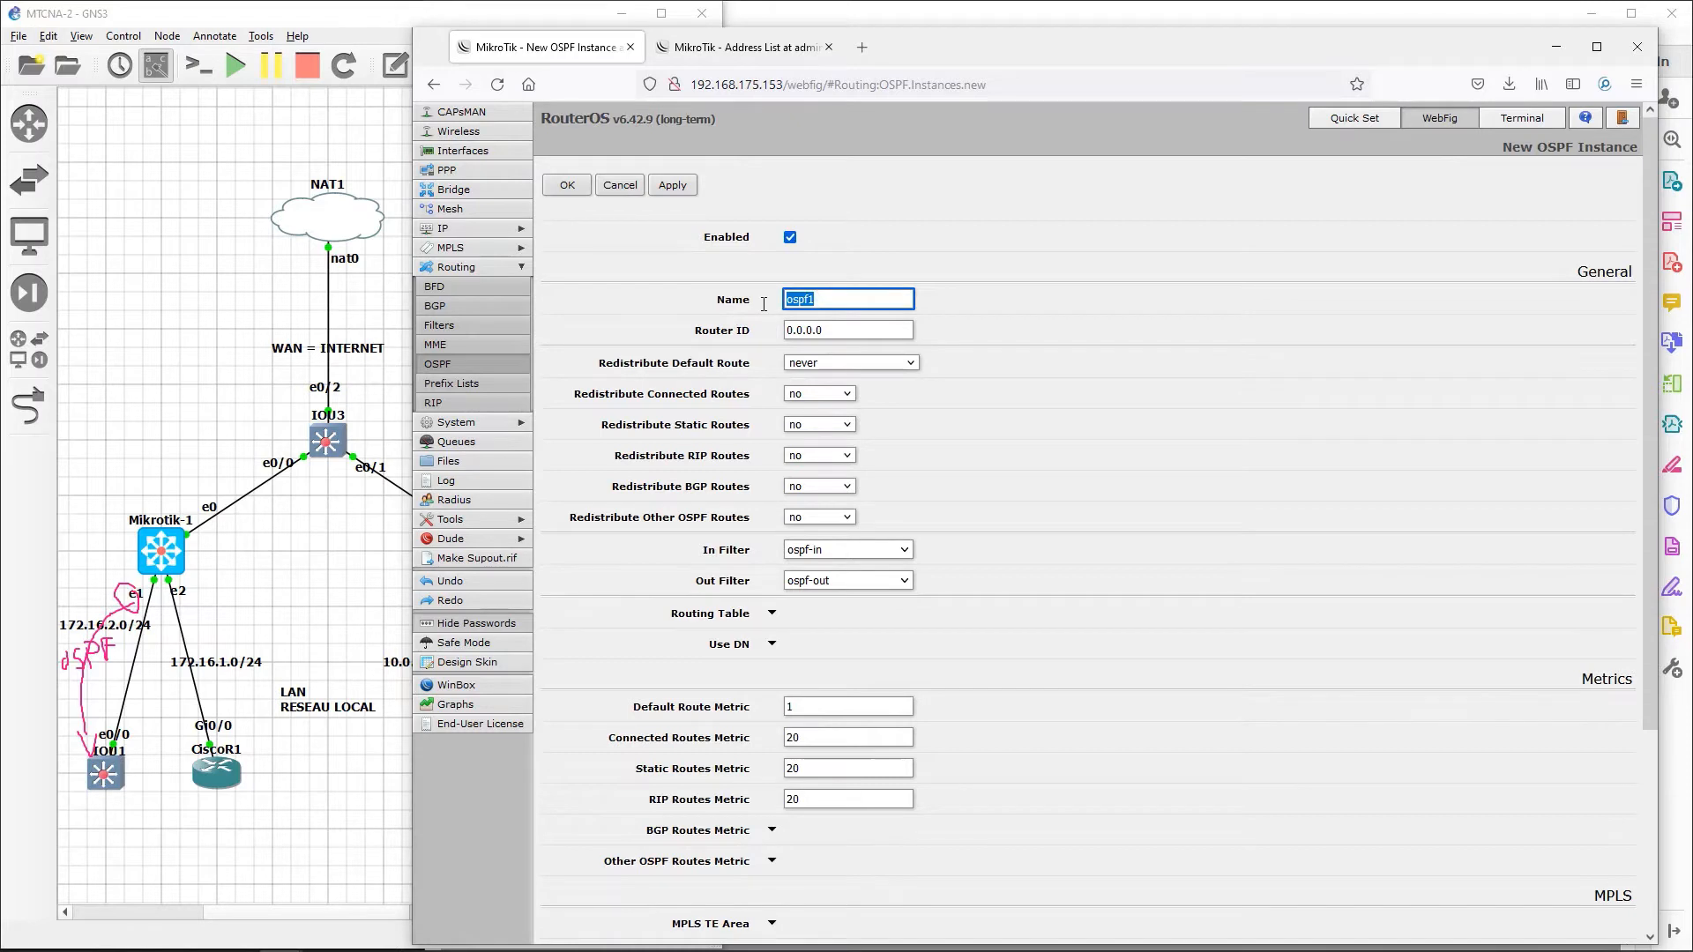
type("CITS")
key("Tab")
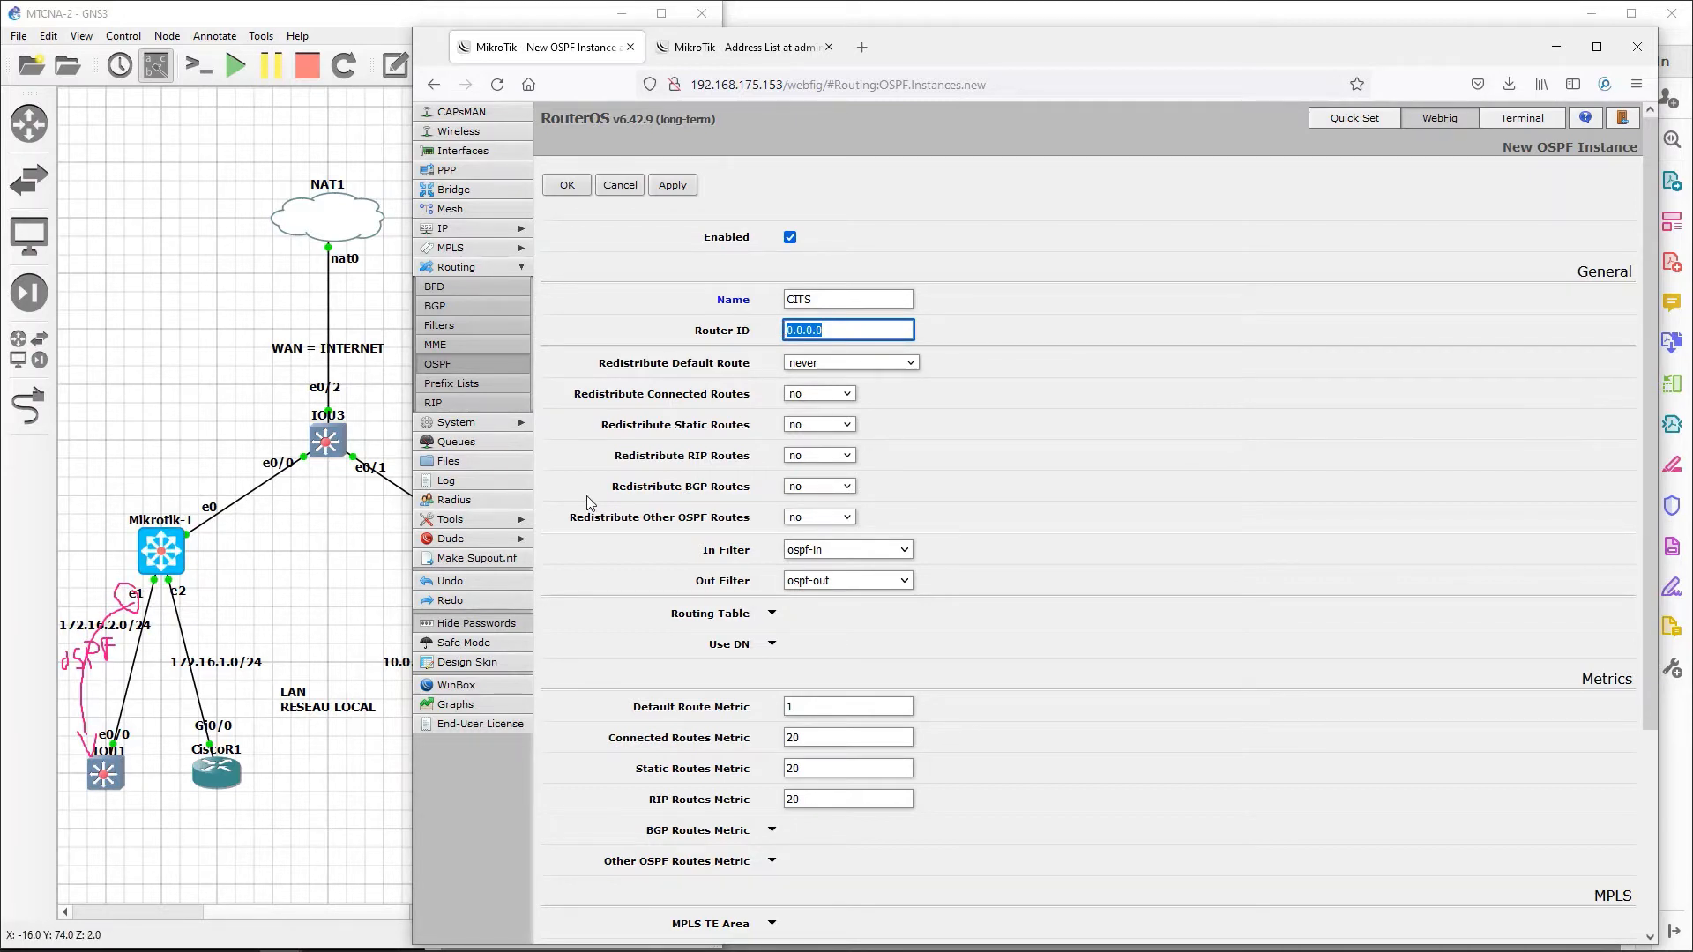
type("172.16.2.1")
left_click(663, 185)
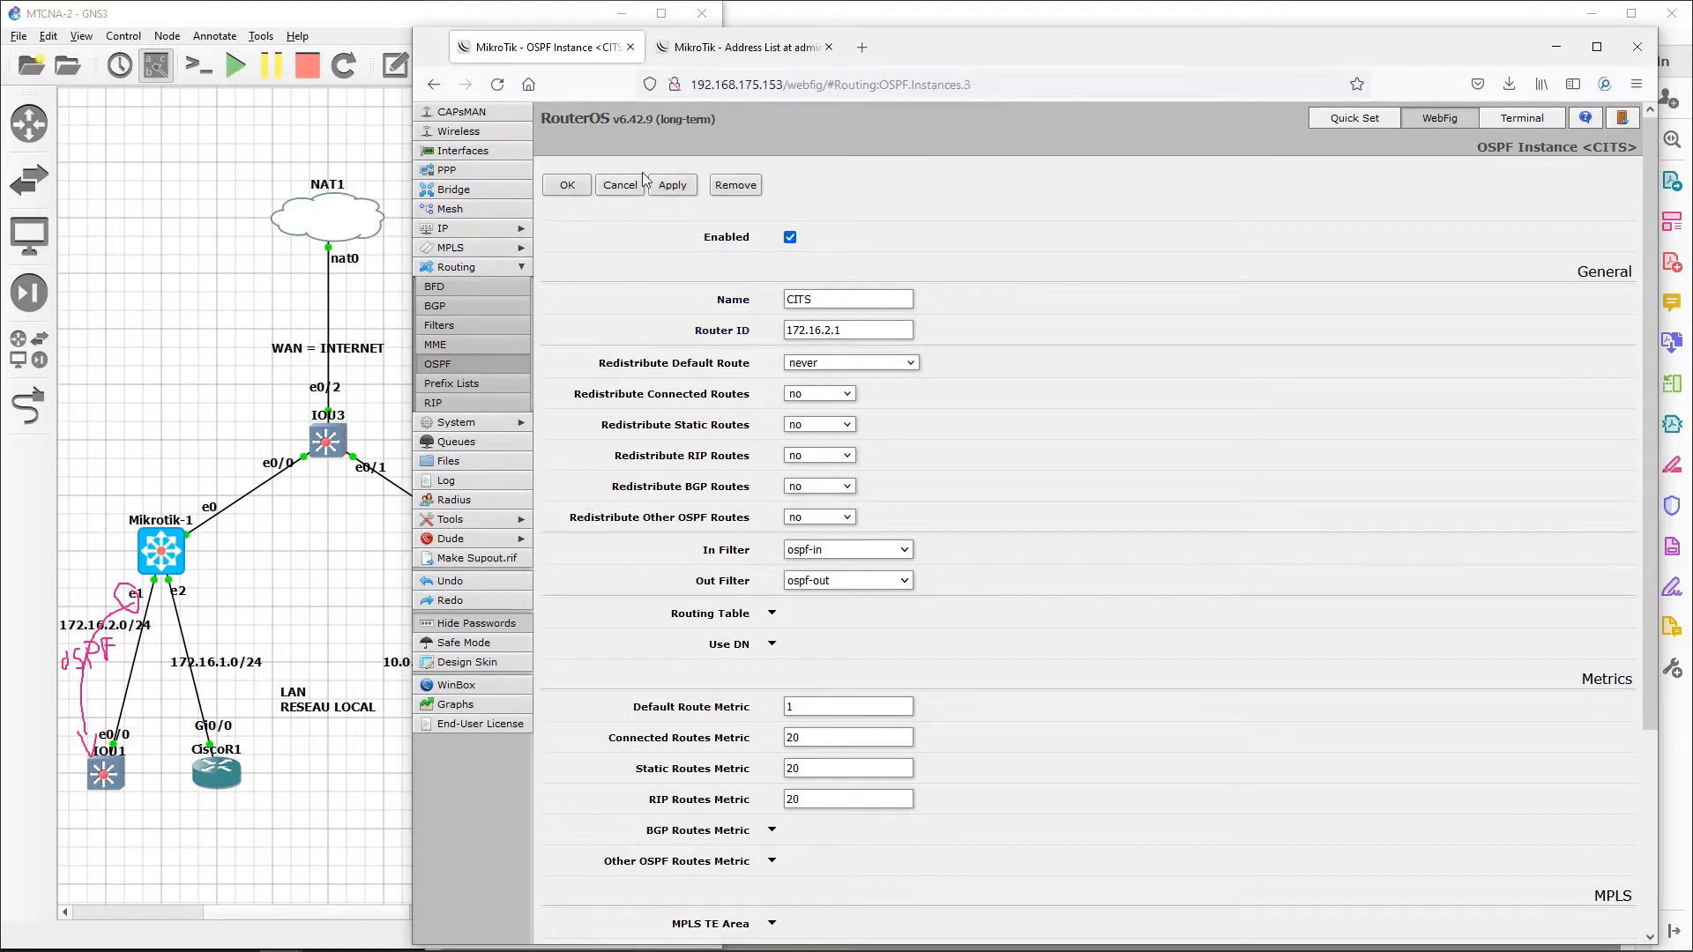
left_click(565, 187)
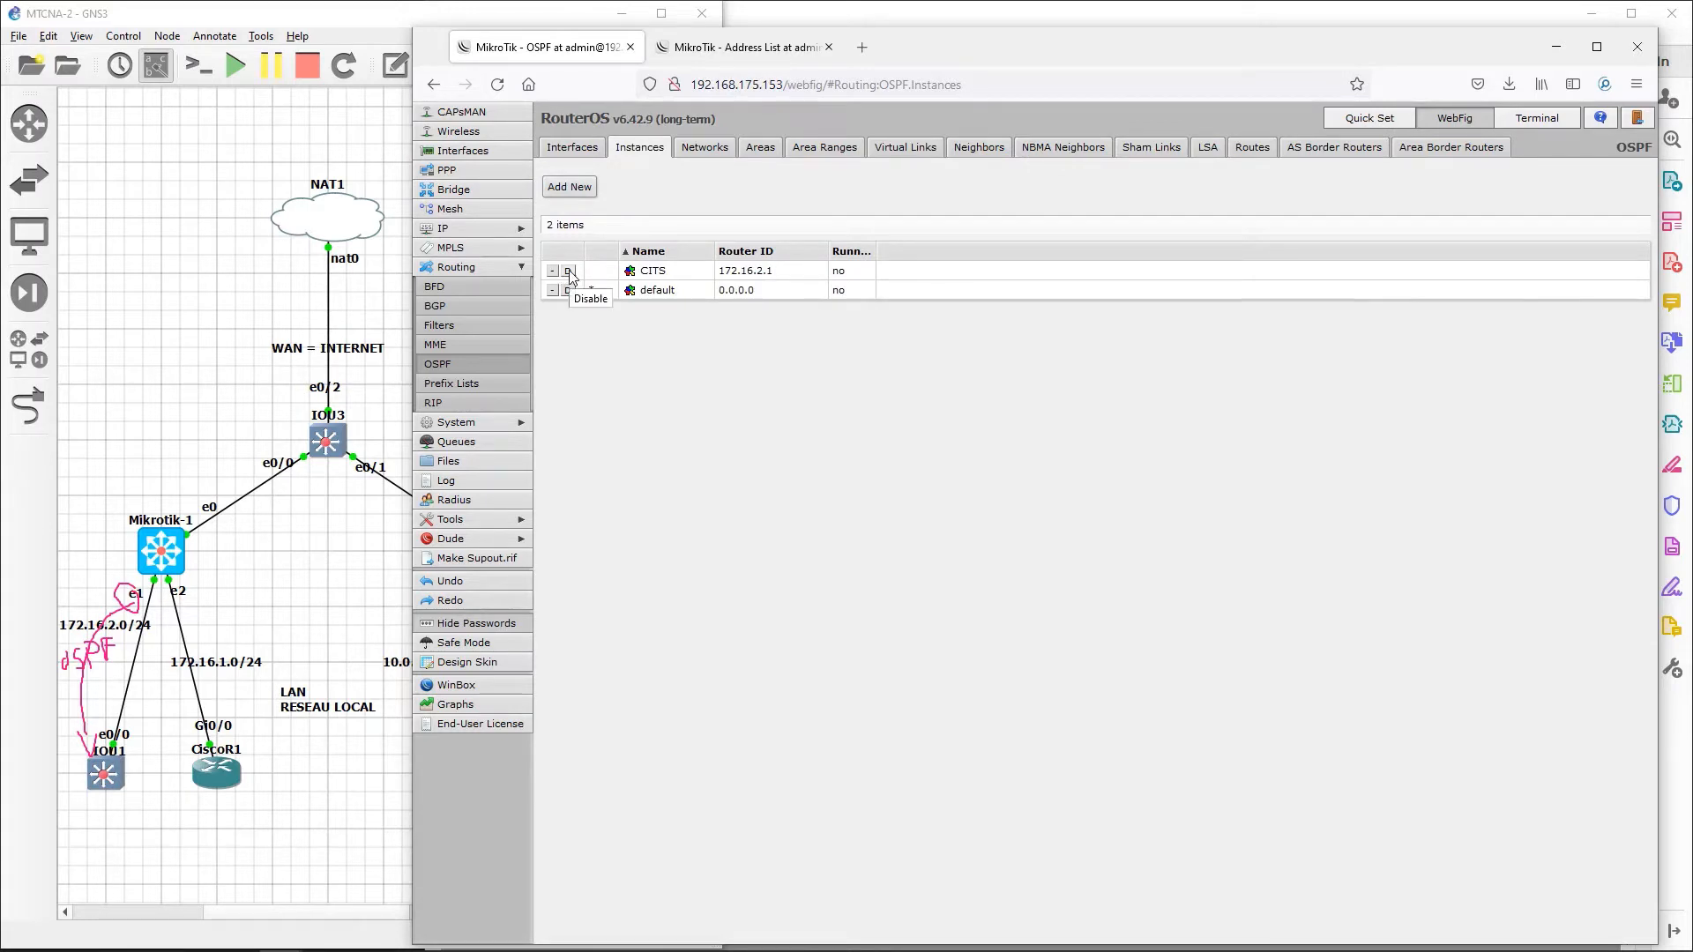
Step: Add an OSPF area named CITS-AREA on the CITS instance, keeping its type as default
left_click(718, 148)
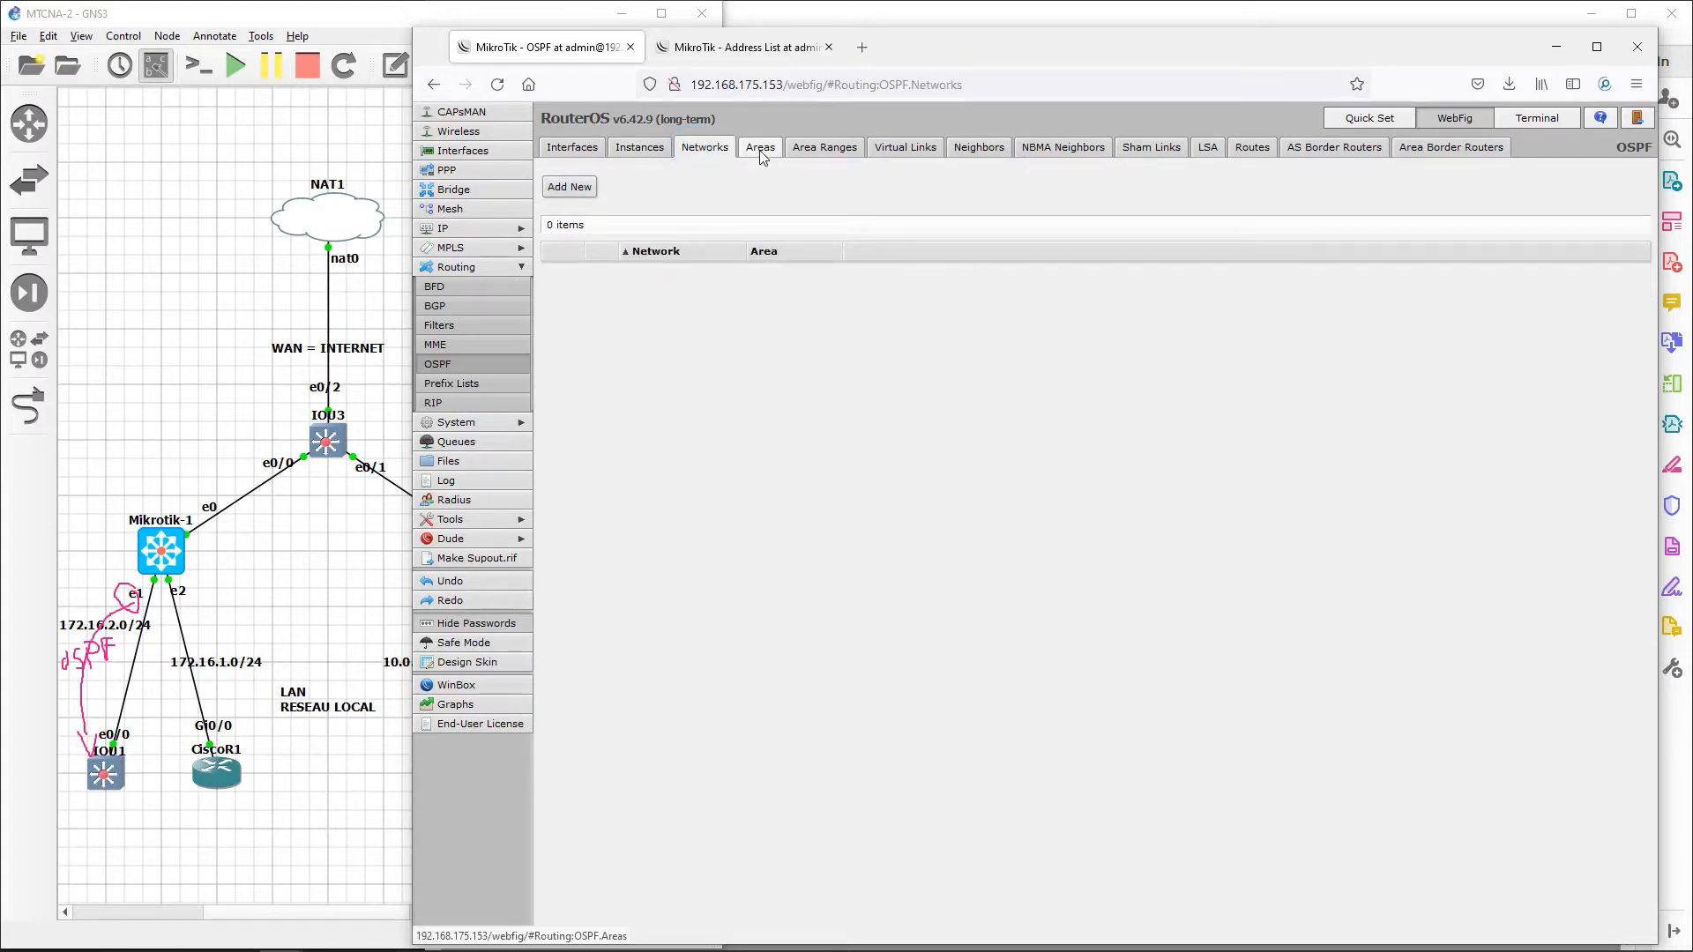
left_click(760, 148)
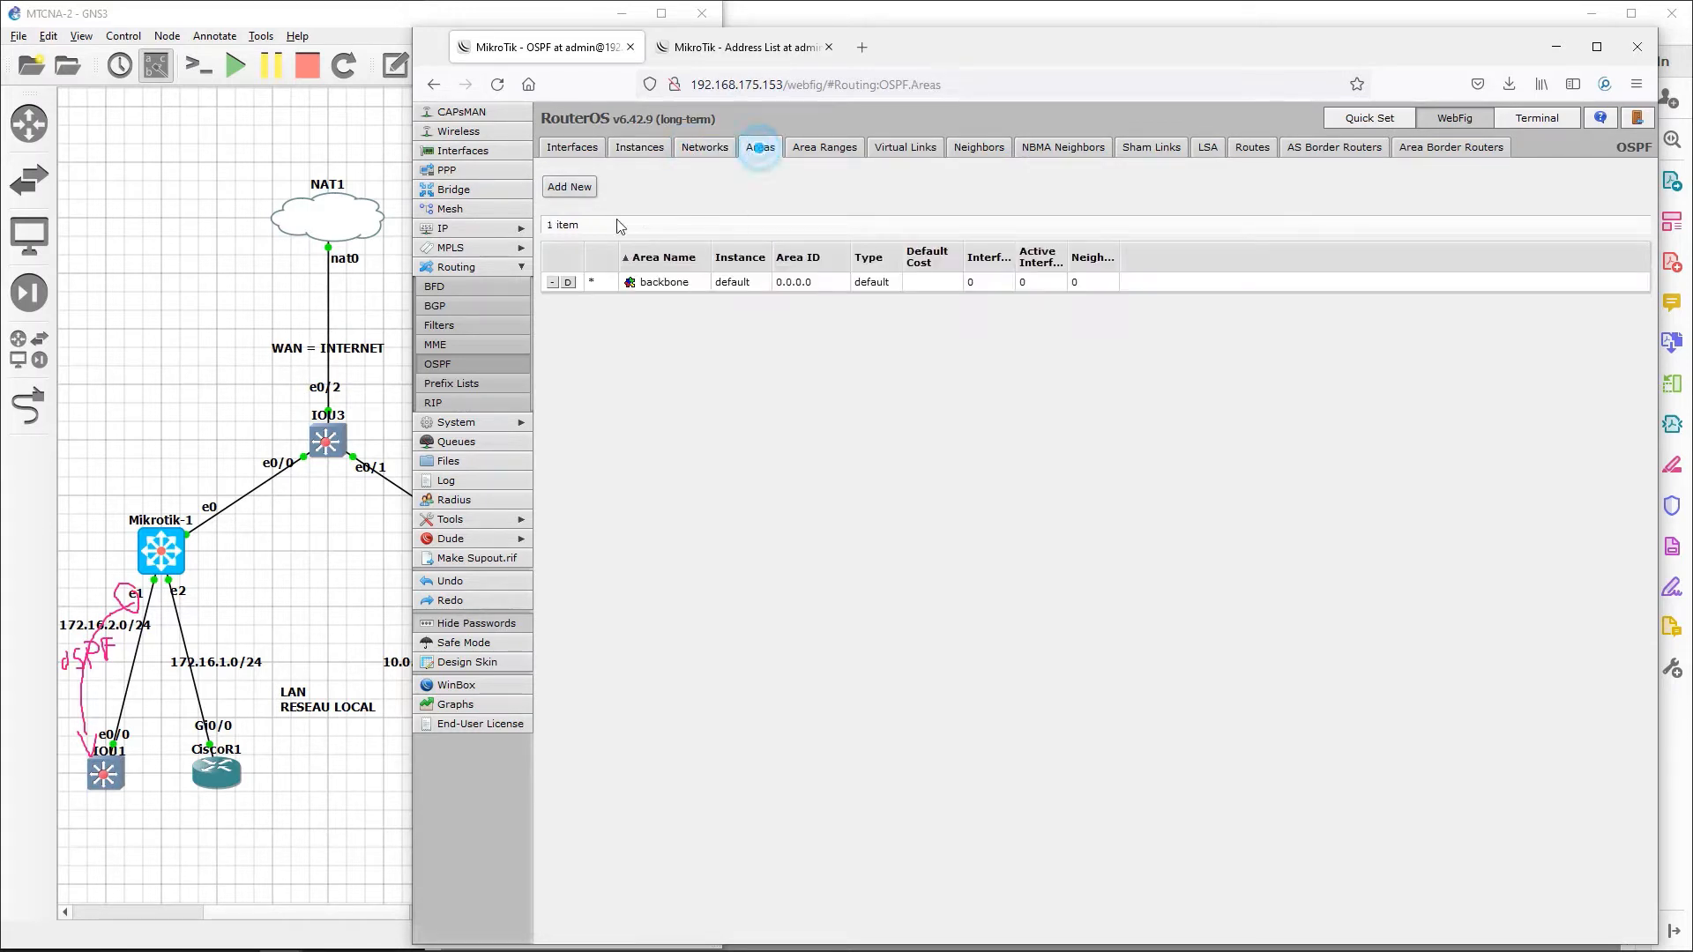
left_click(568, 188)
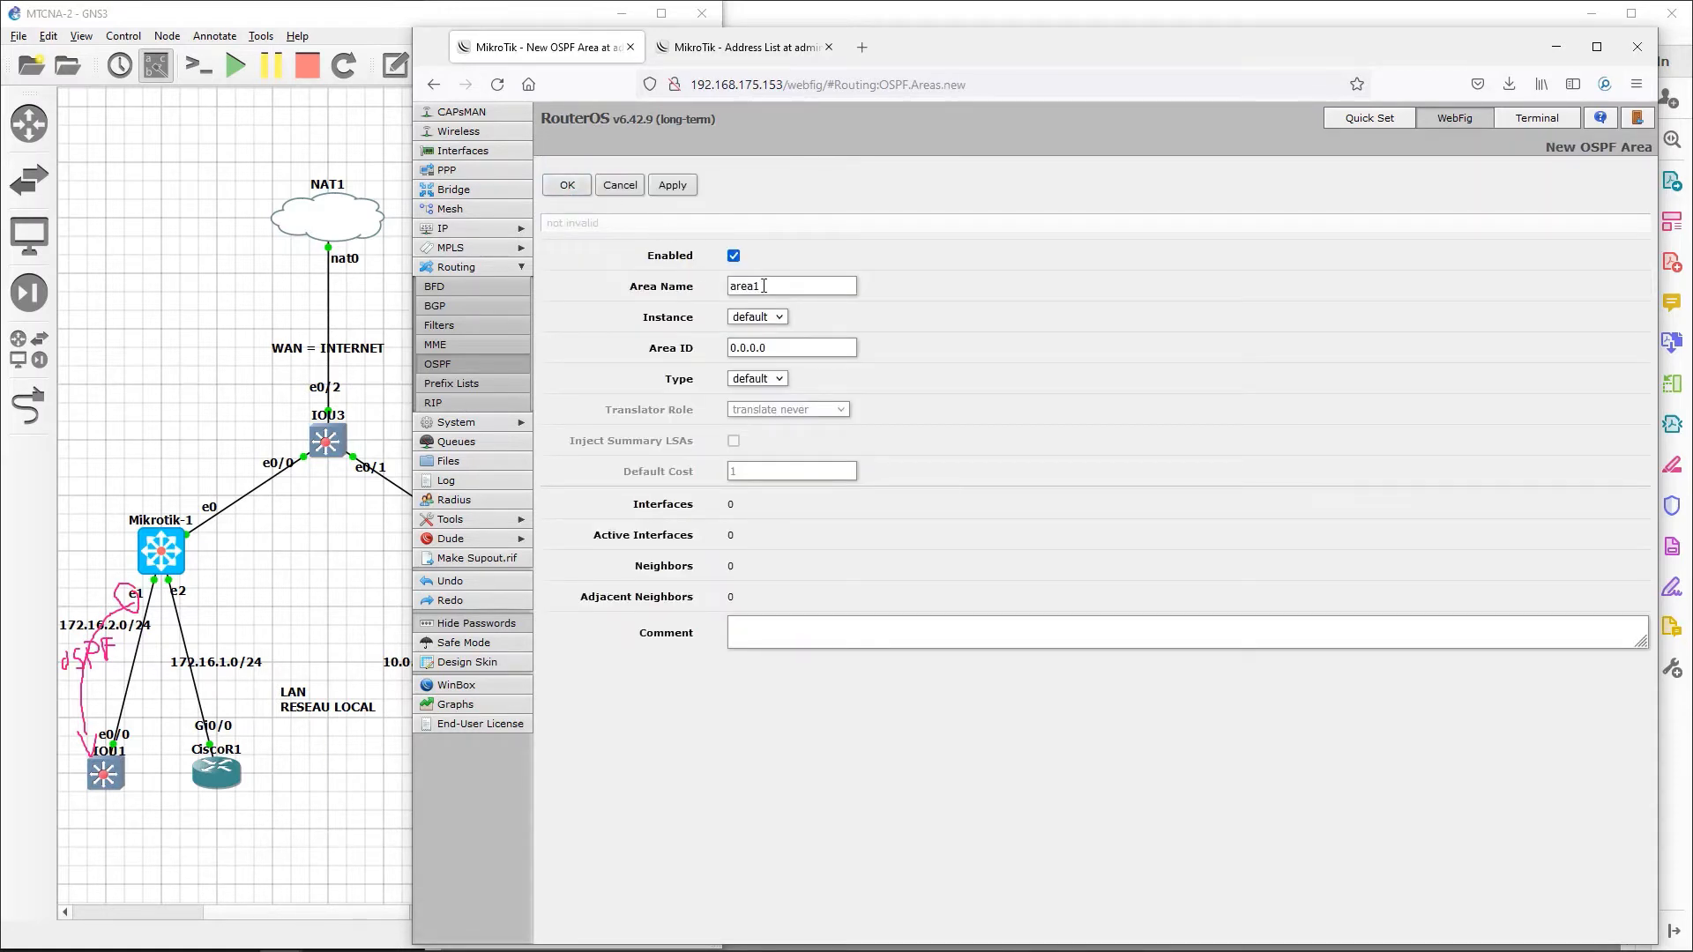
left_click_drag(774, 286, 718, 285)
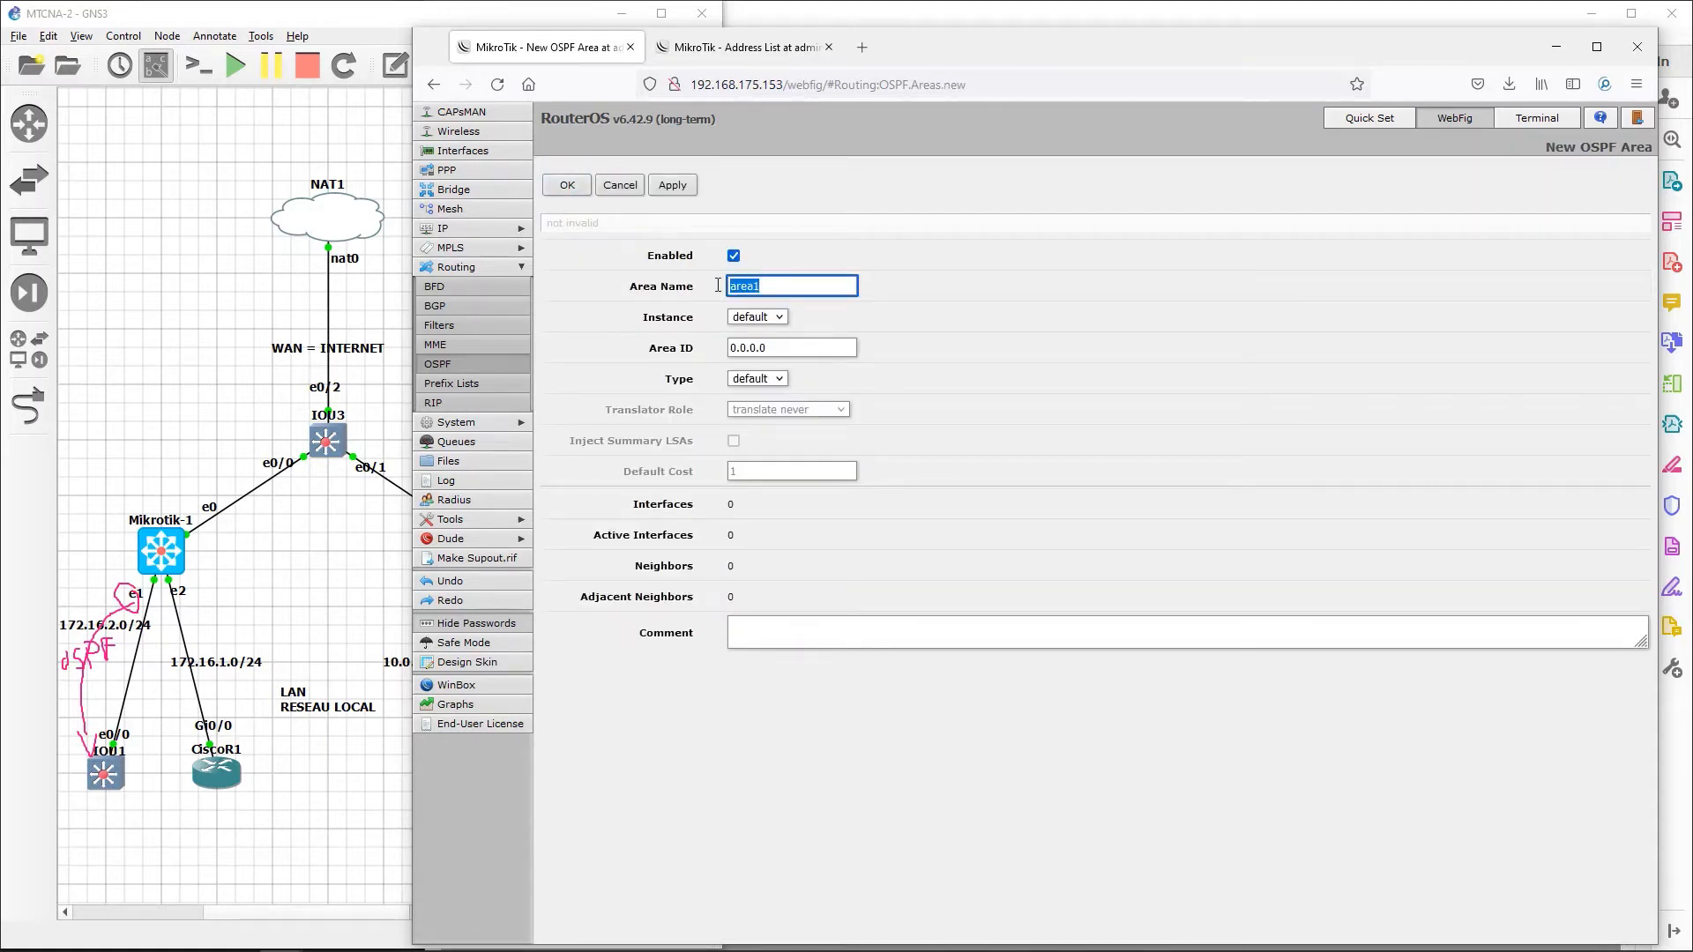
type("CITS-AREA")
left_click(782, 318)
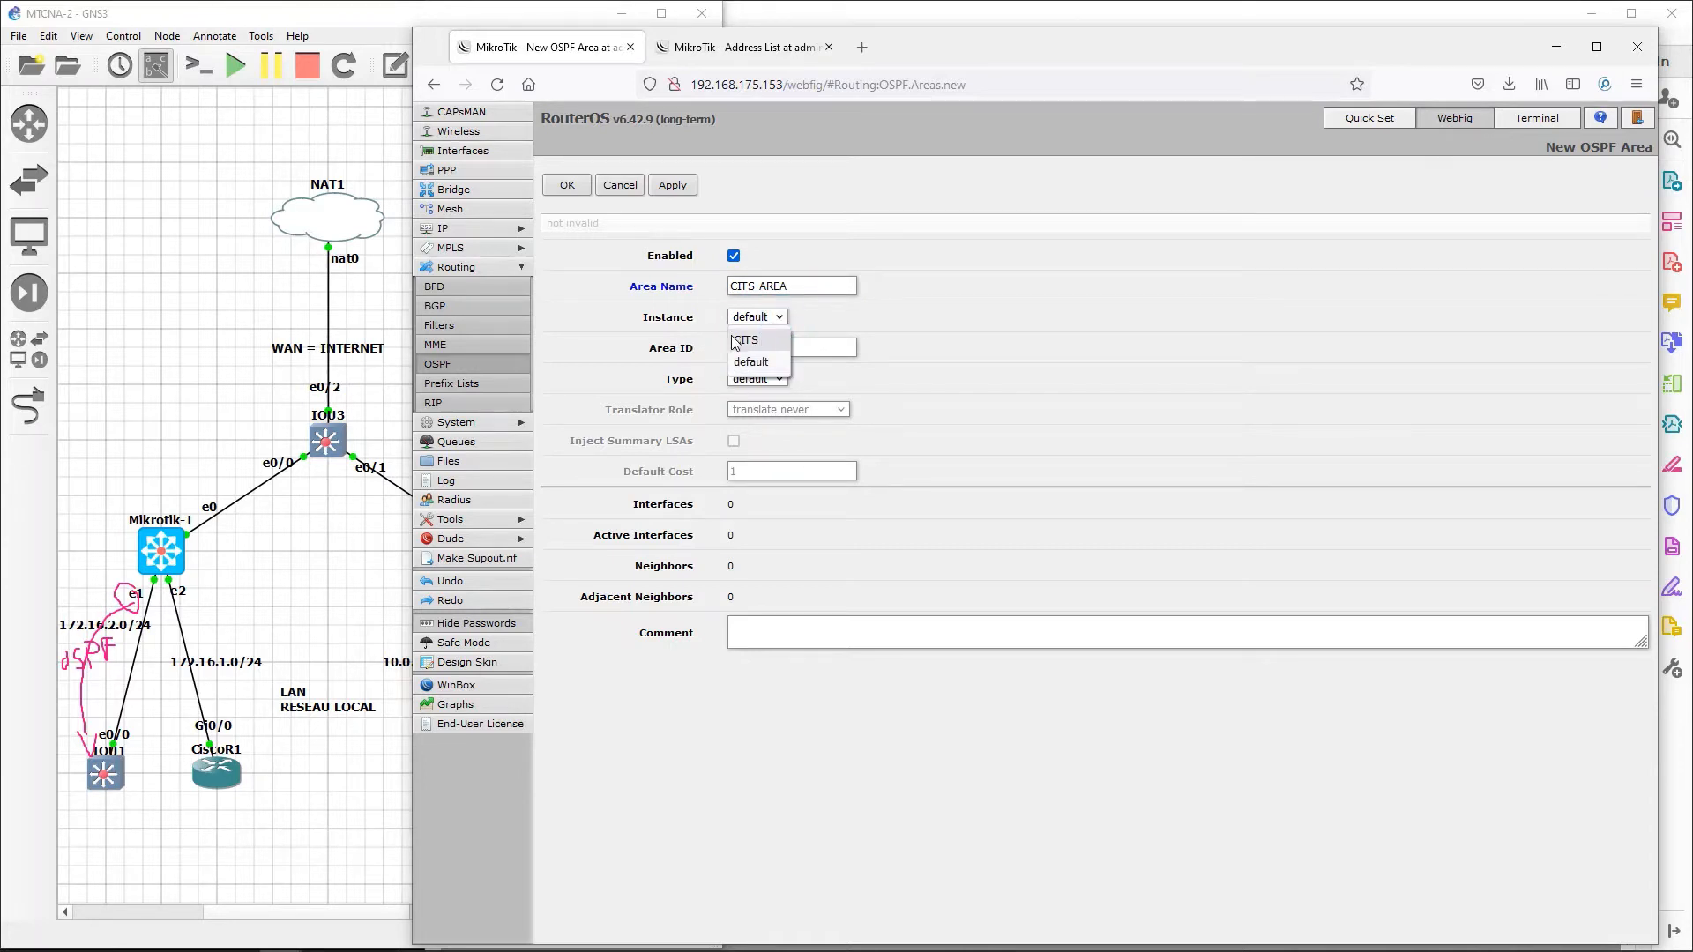
left_click(742, 340)
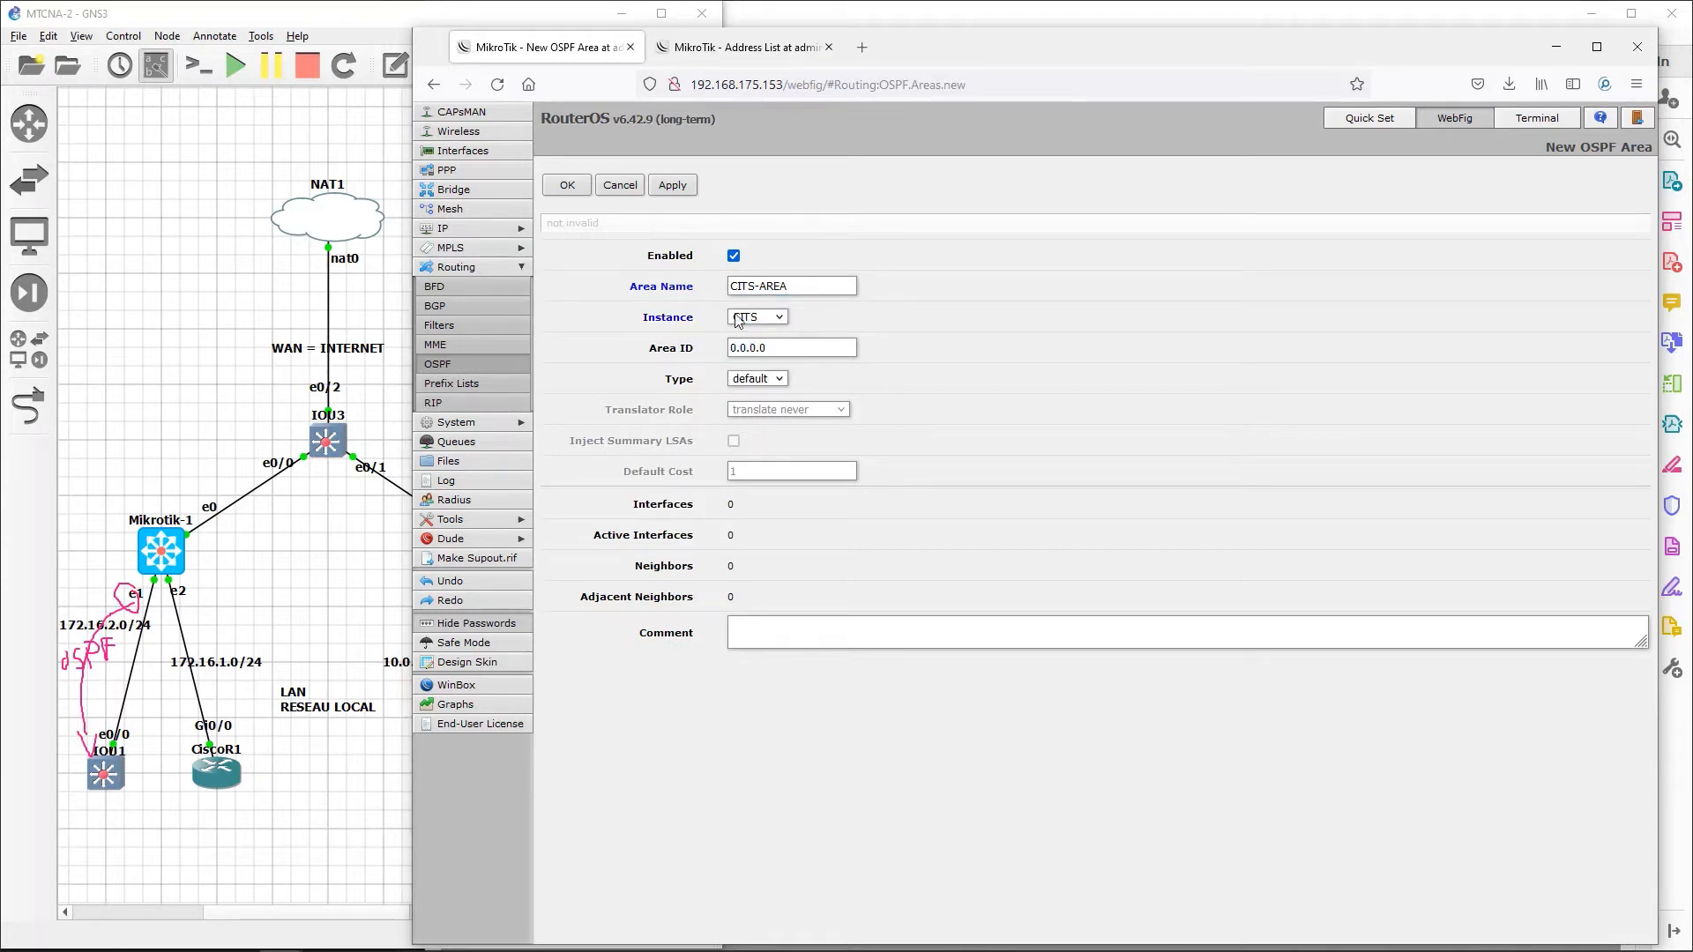
left_click(778, 379)
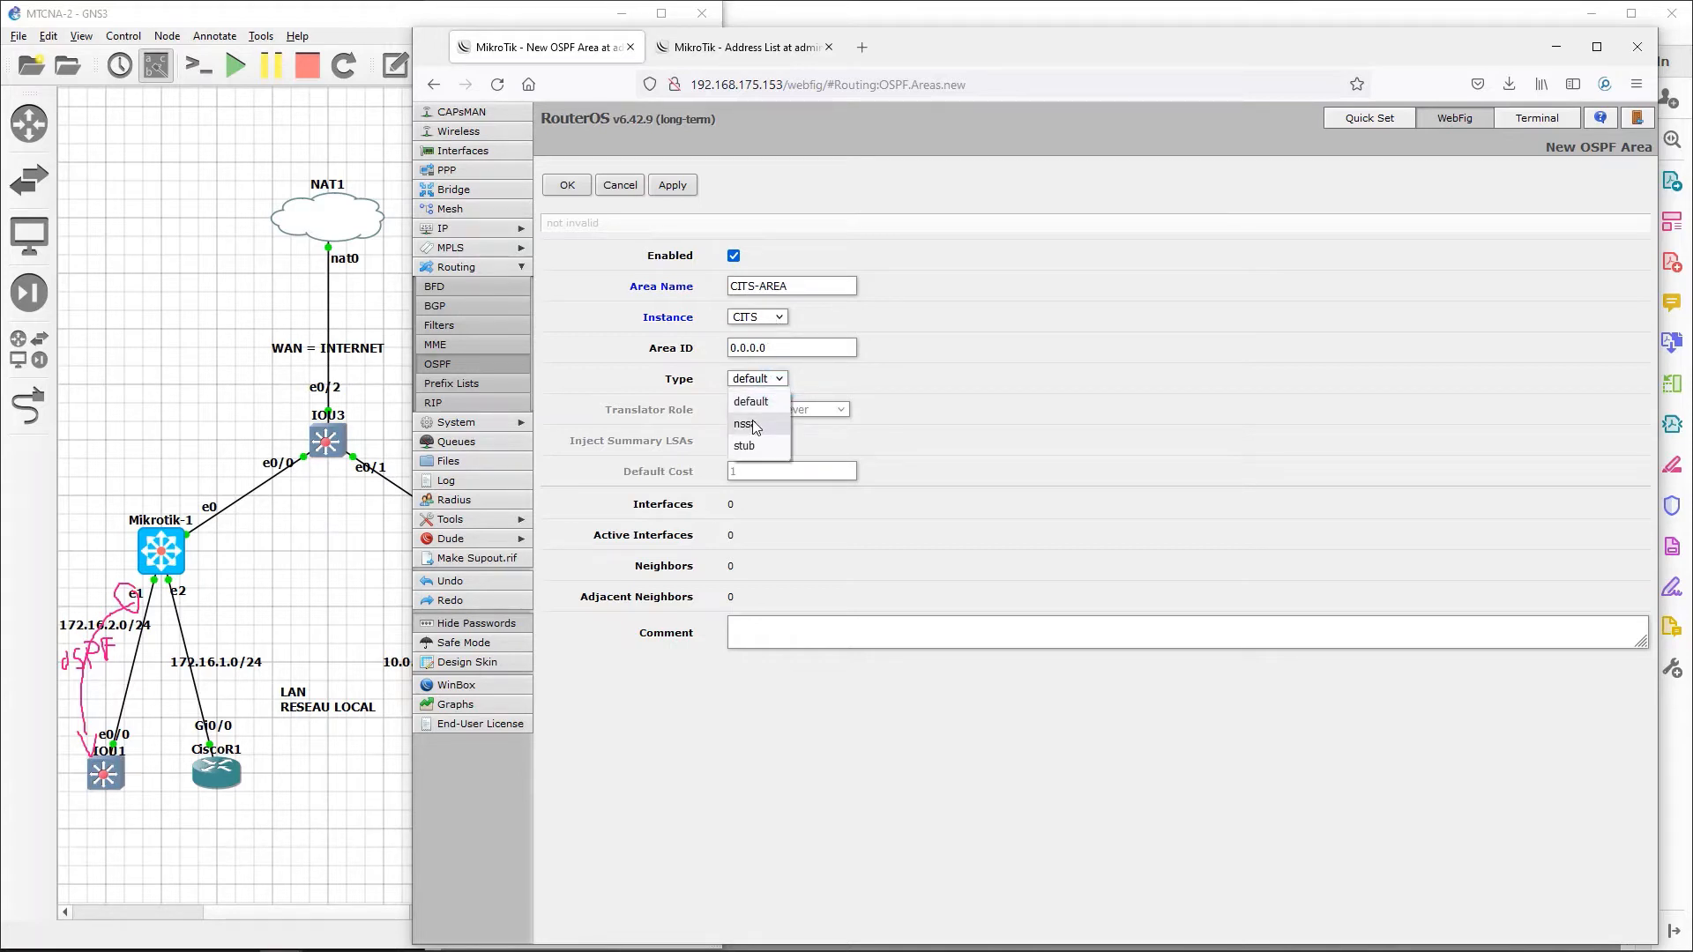
left_click(756, 402)
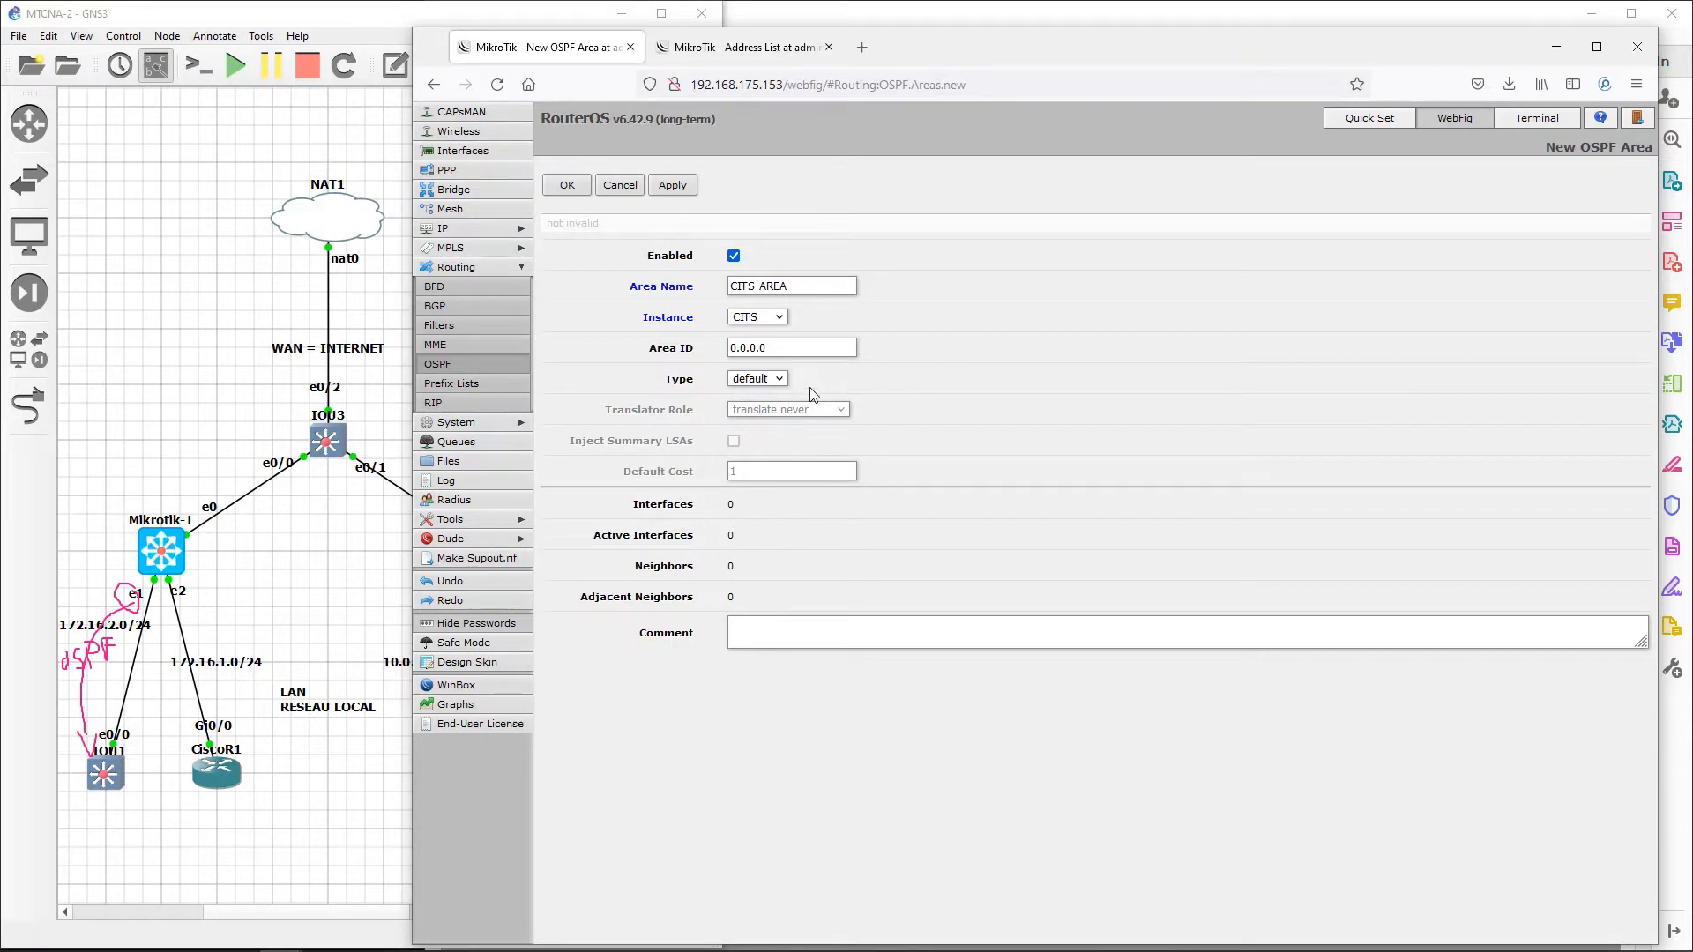
left_click(675, 187)
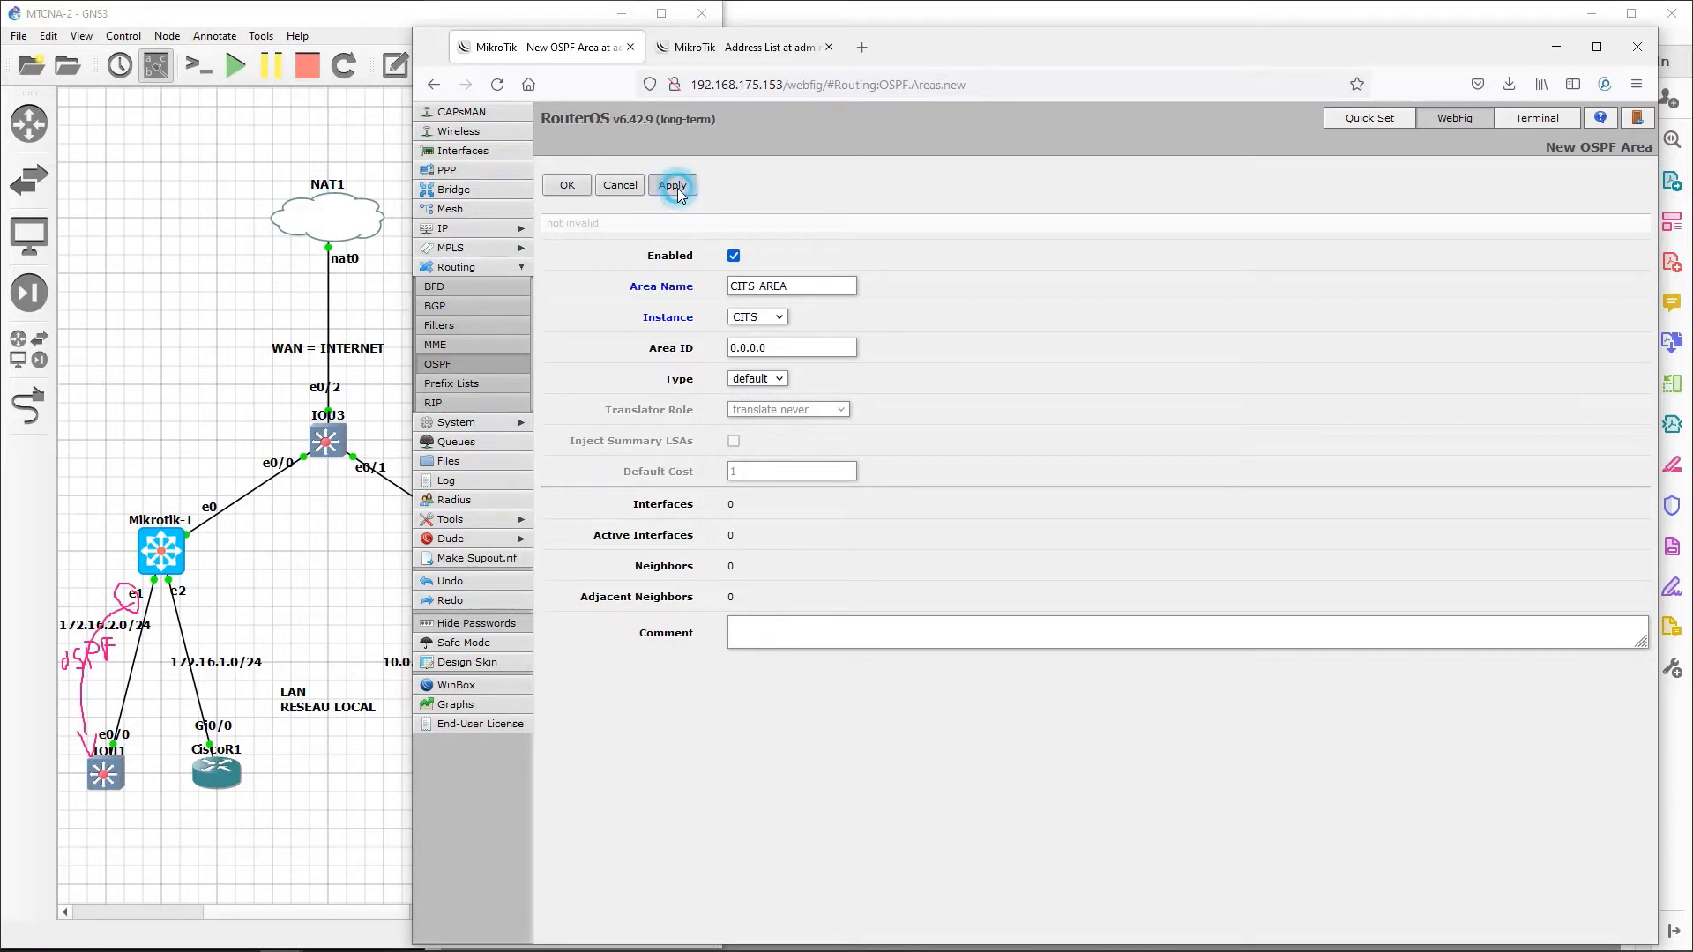
left_click(567, 185)
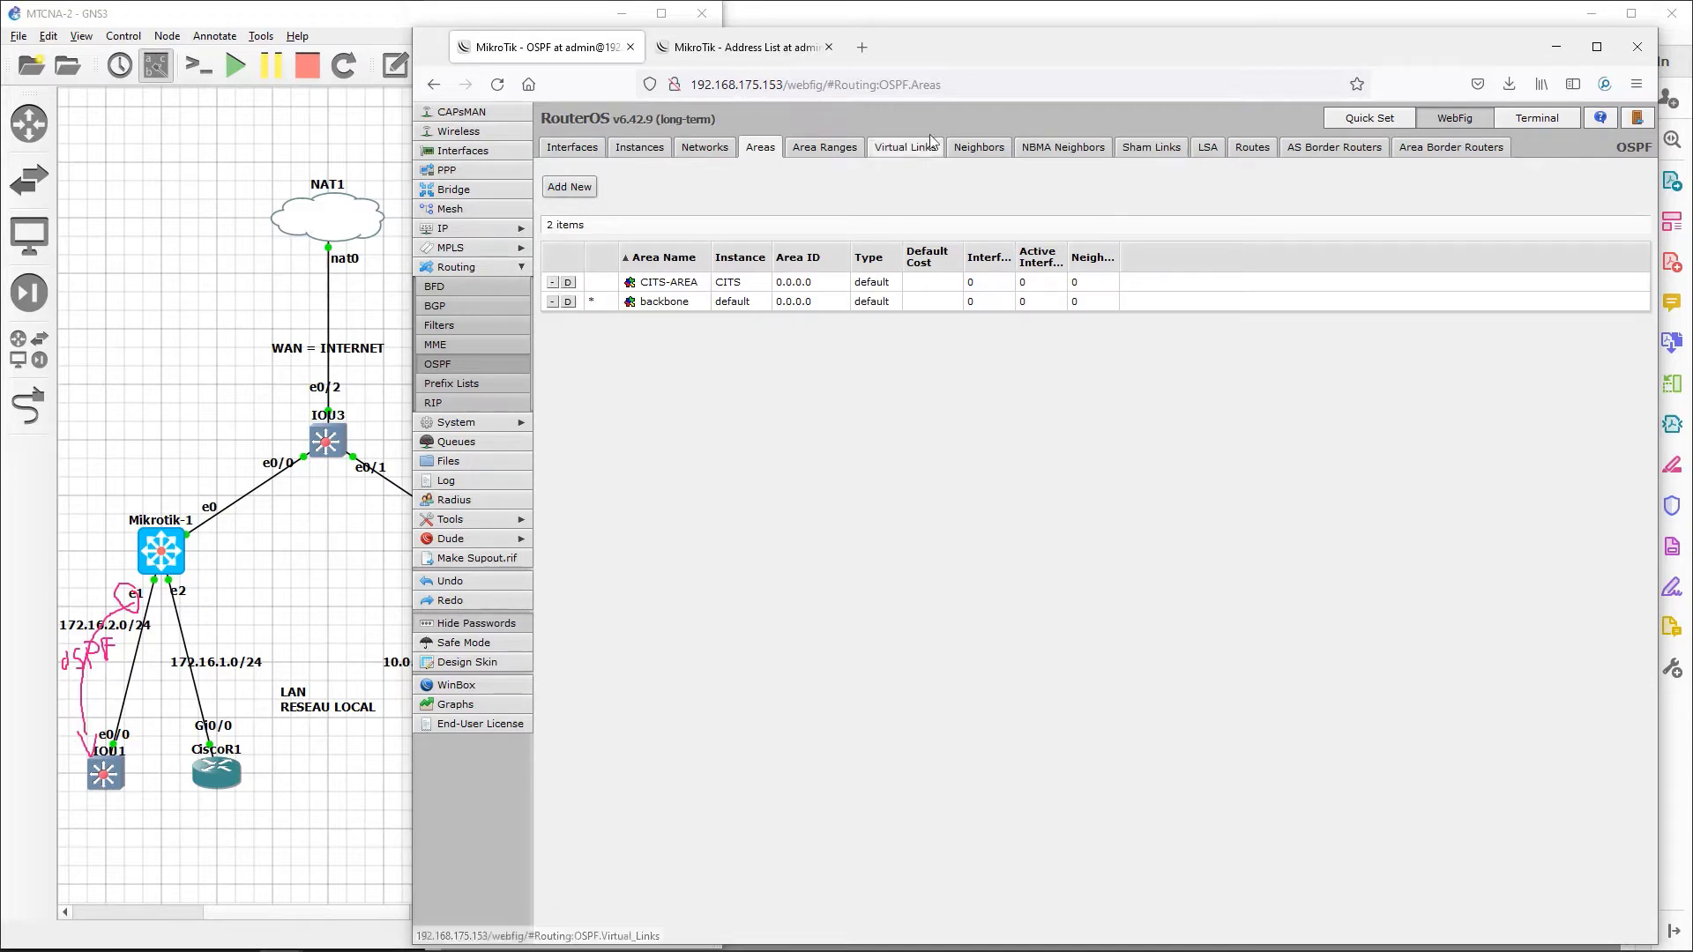
Step: Check the router's OSPF neighbors list, and switch to the IOU1 PuTTY console to leave configuration mode with END
left_click(976, 147)
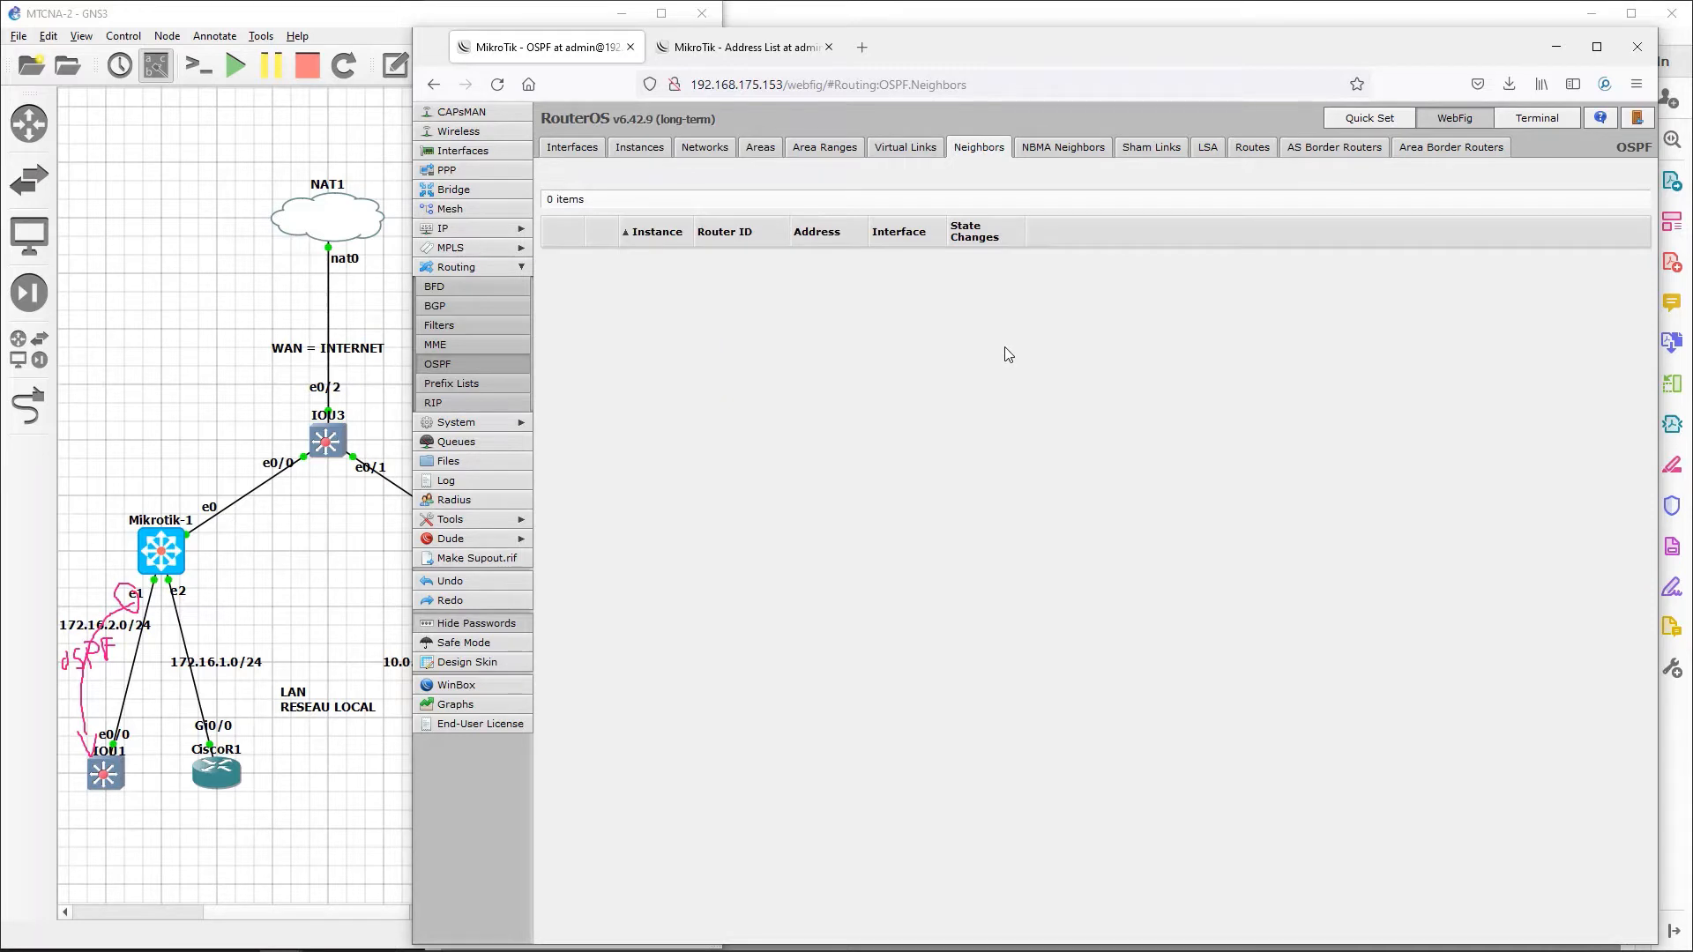
double_click(105, 776)
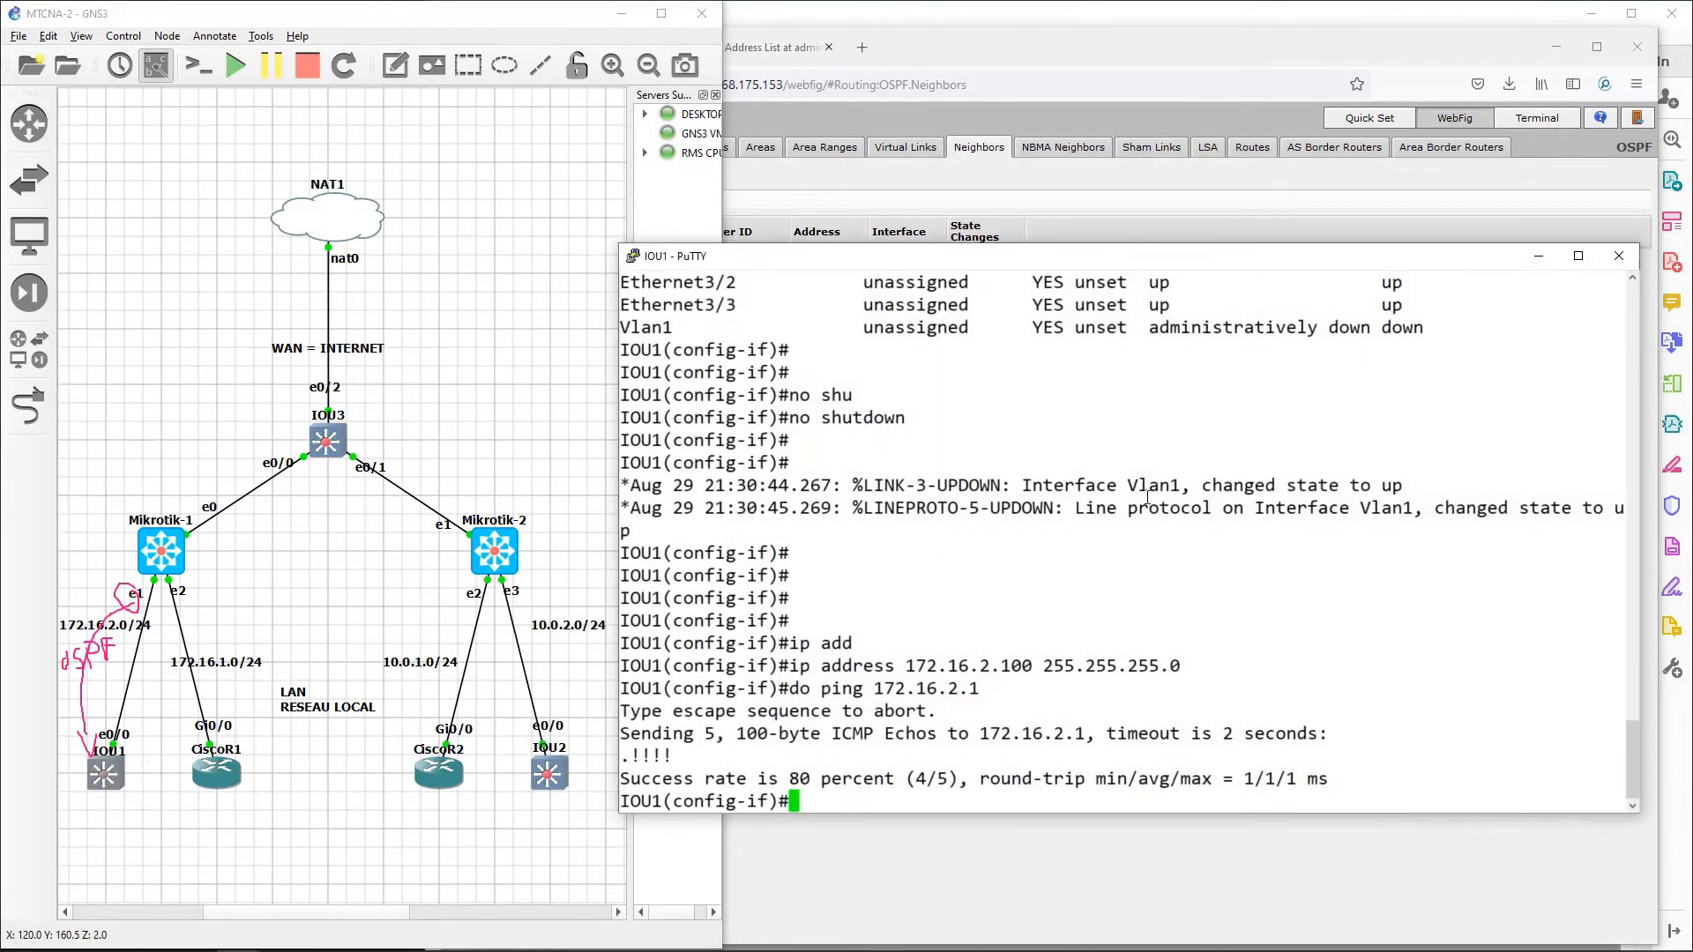
key("Return")
key("Return")
key("Return")
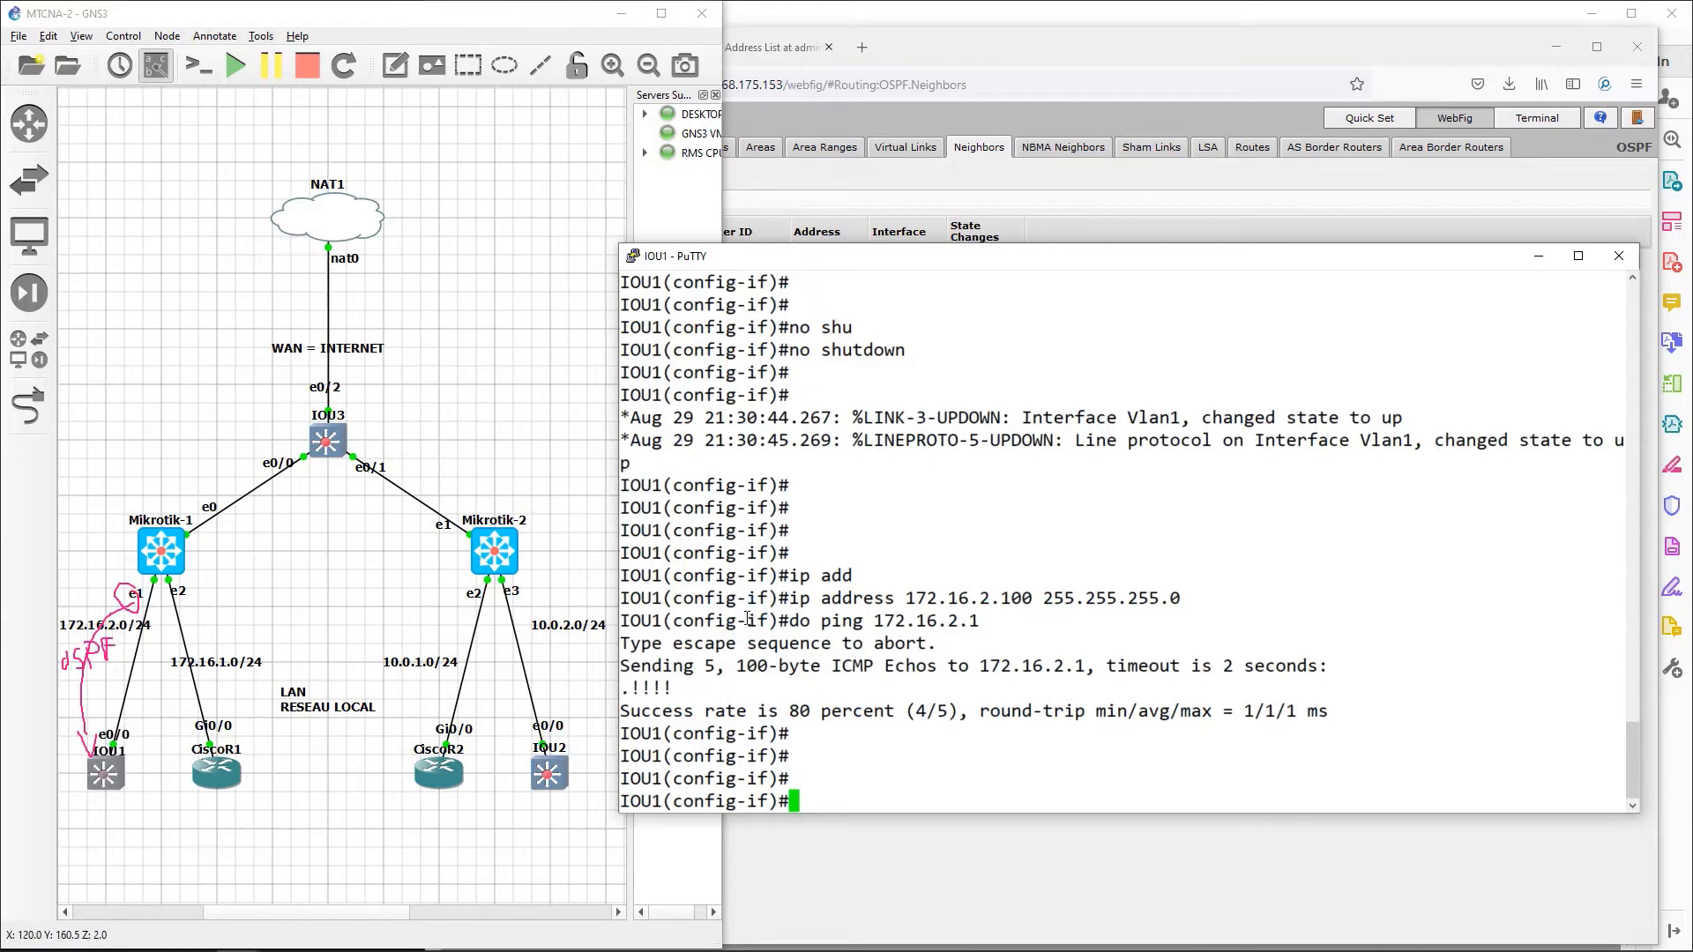
type("END")
key("Return")
key("Return")
key("Return")
key("Return")
key("Return")
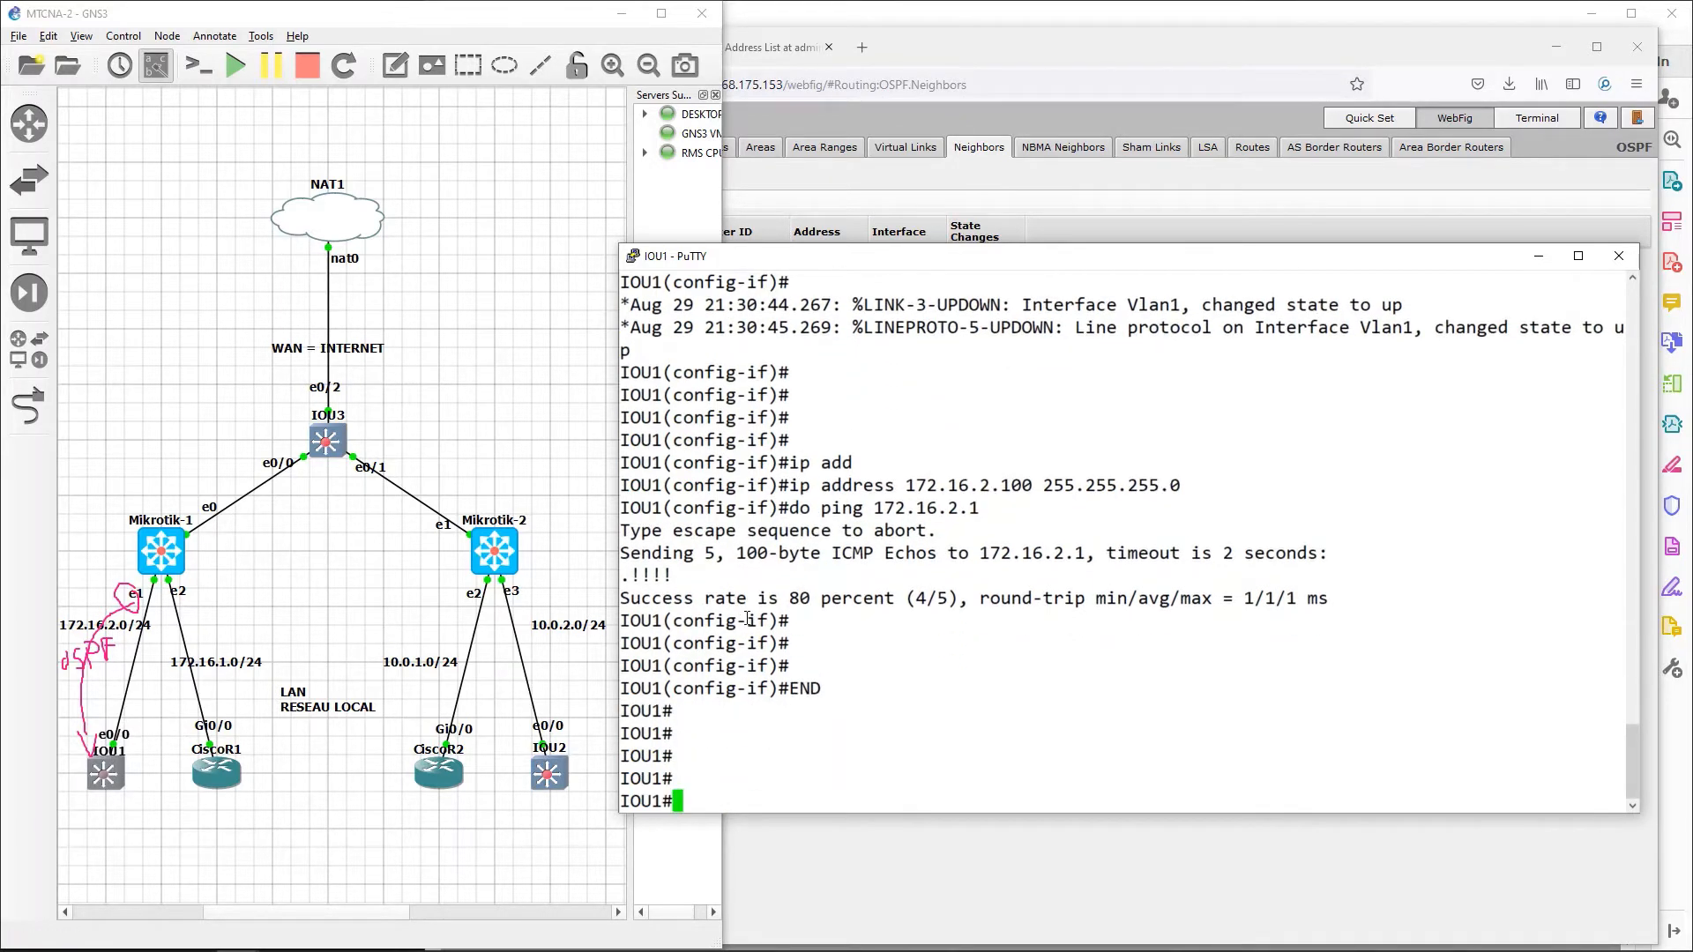
Step: Display IOU1's routing table with sh ip route and examine its directly connected networks
type("sh ip route")
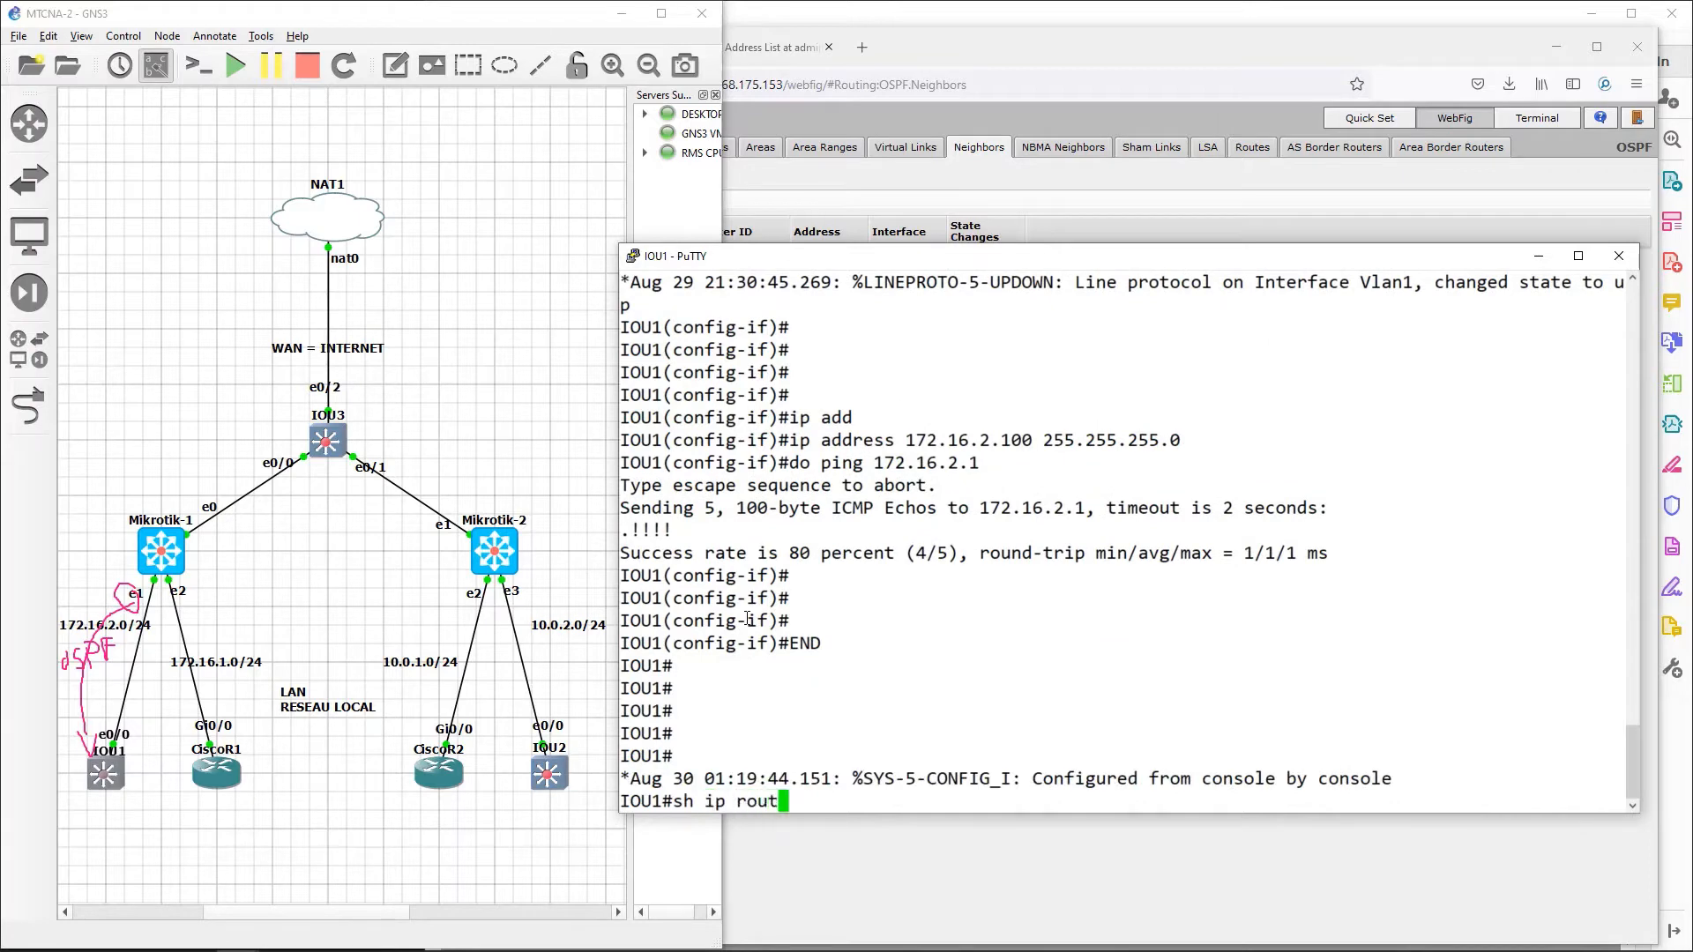
key("Return")
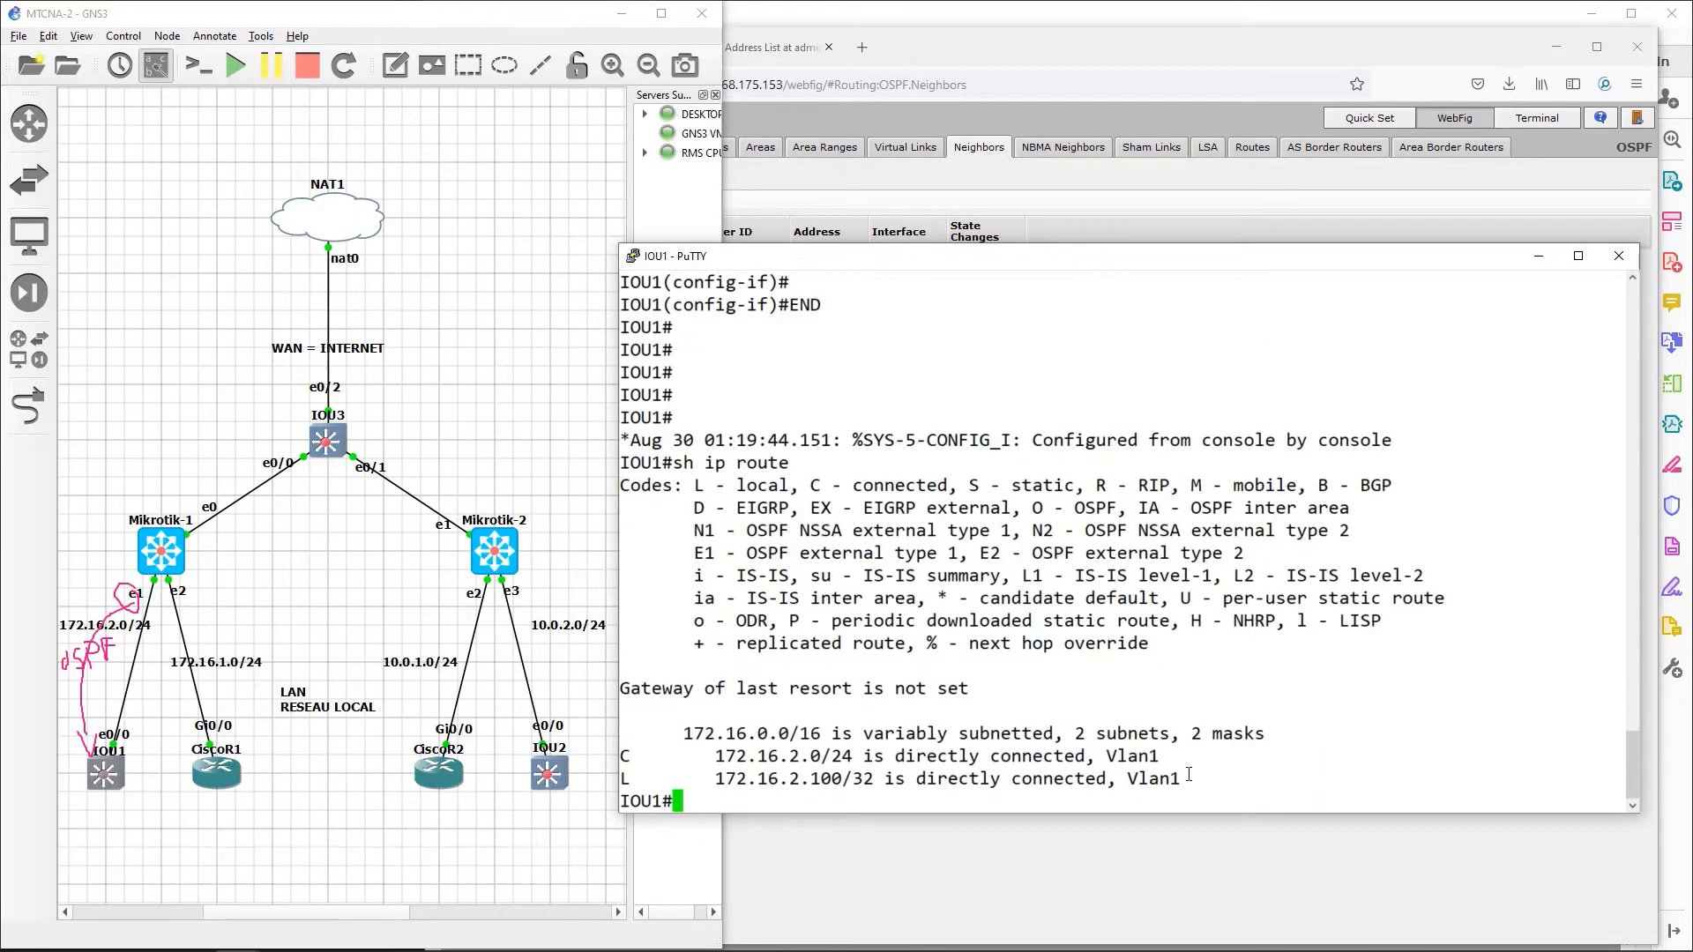
left_click_drag(1189, 776, 739, 688)
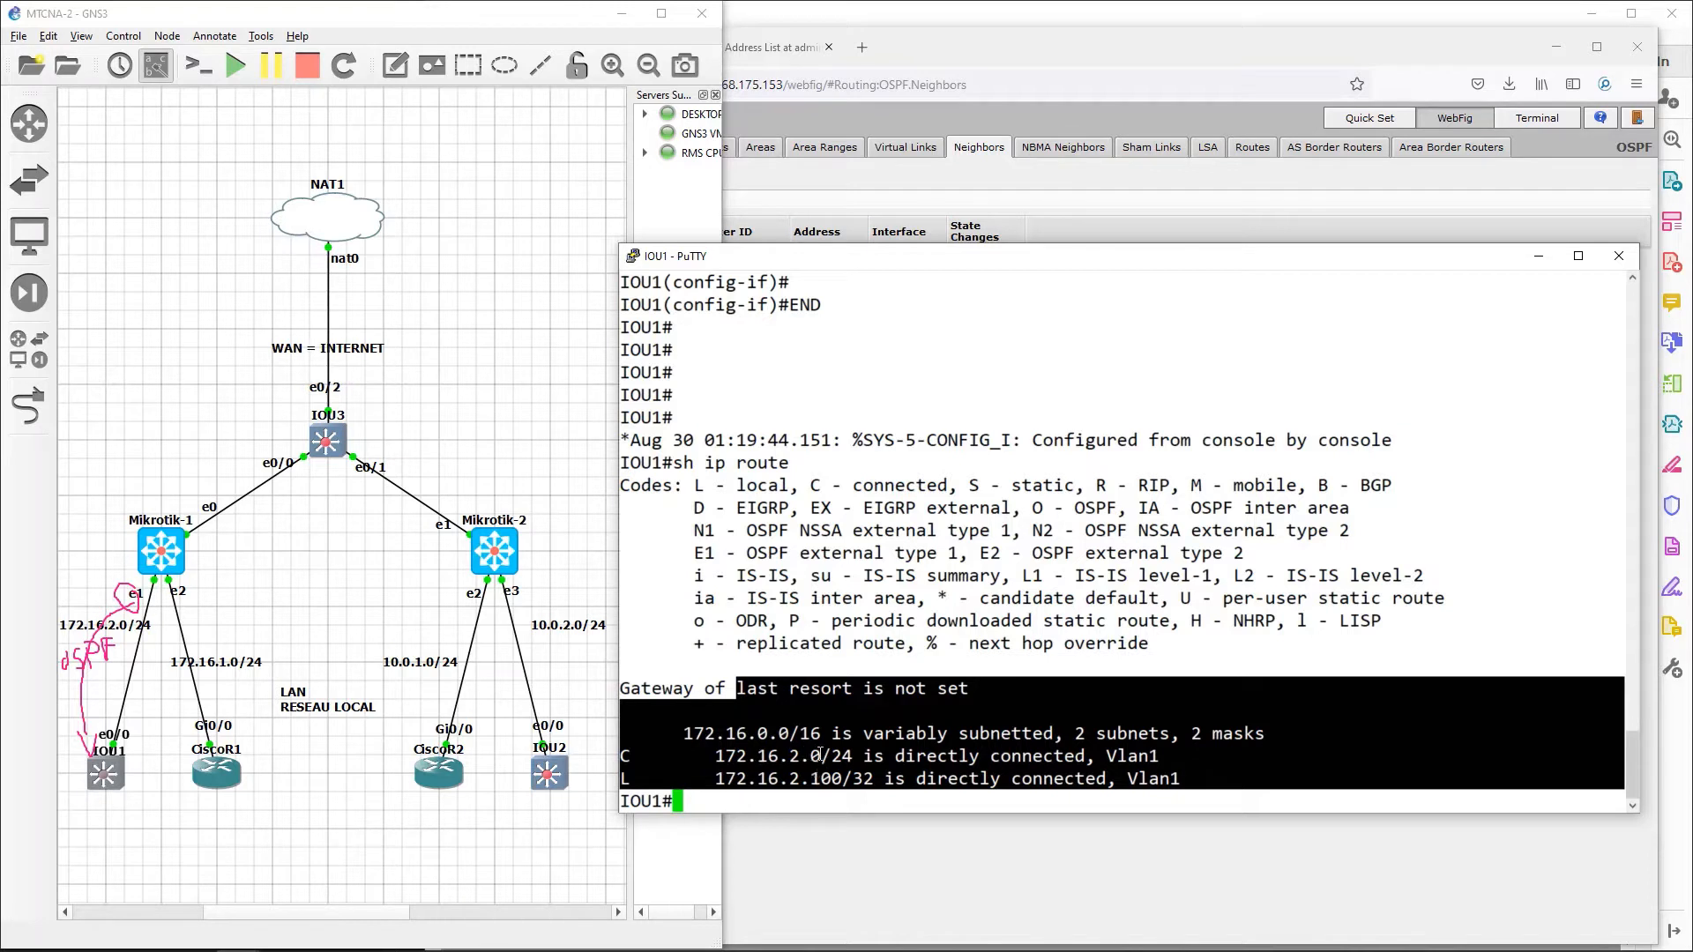
left_click_drag(819, 755, 719, 758)
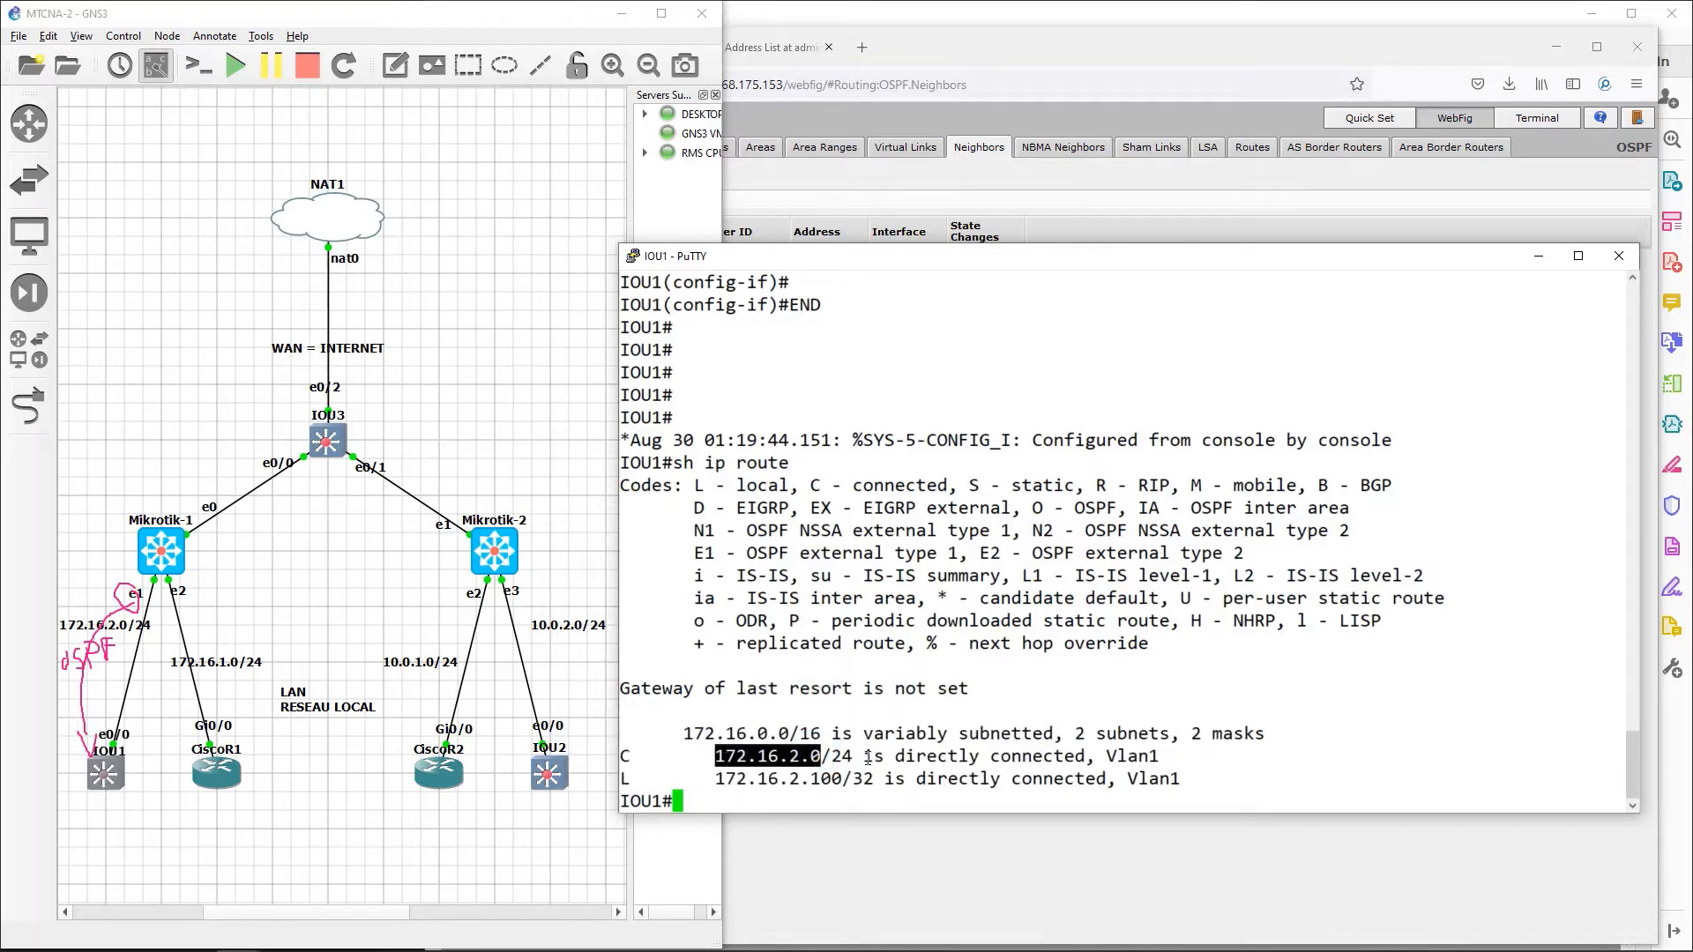
left_click_drag(873, 756, 715, 757)
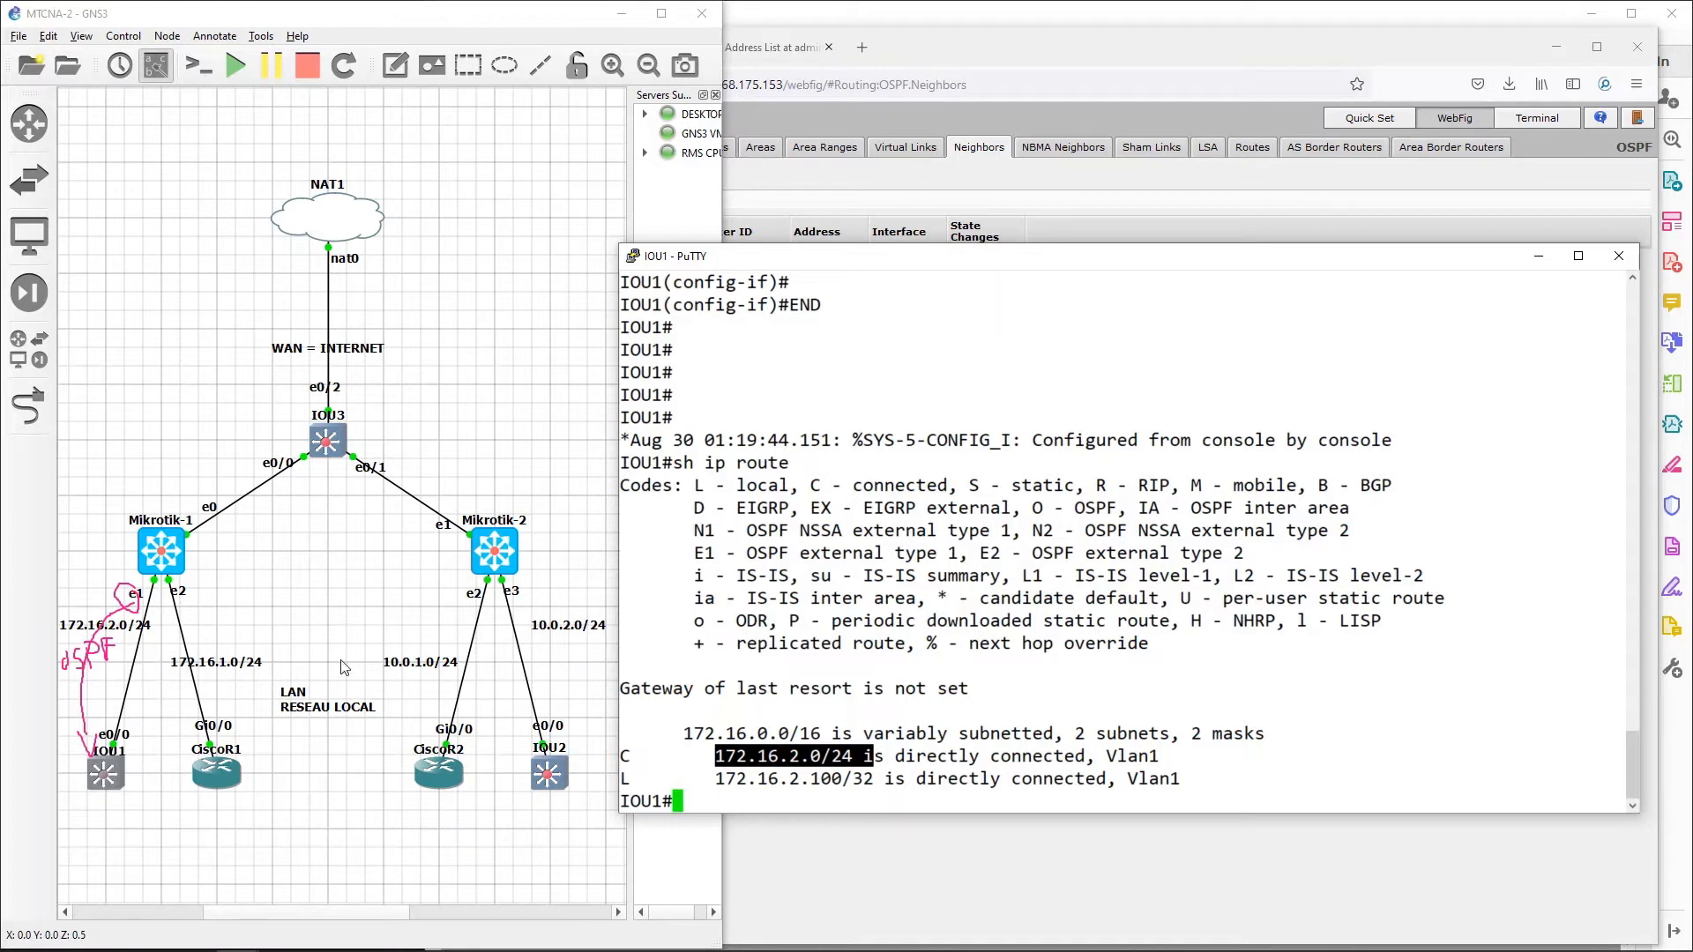
Step: Run sh ip protocols on IOU1 to check which routing protocols are active
left_click(948, 723)
key("Return")
key("Return")
type("sh ")
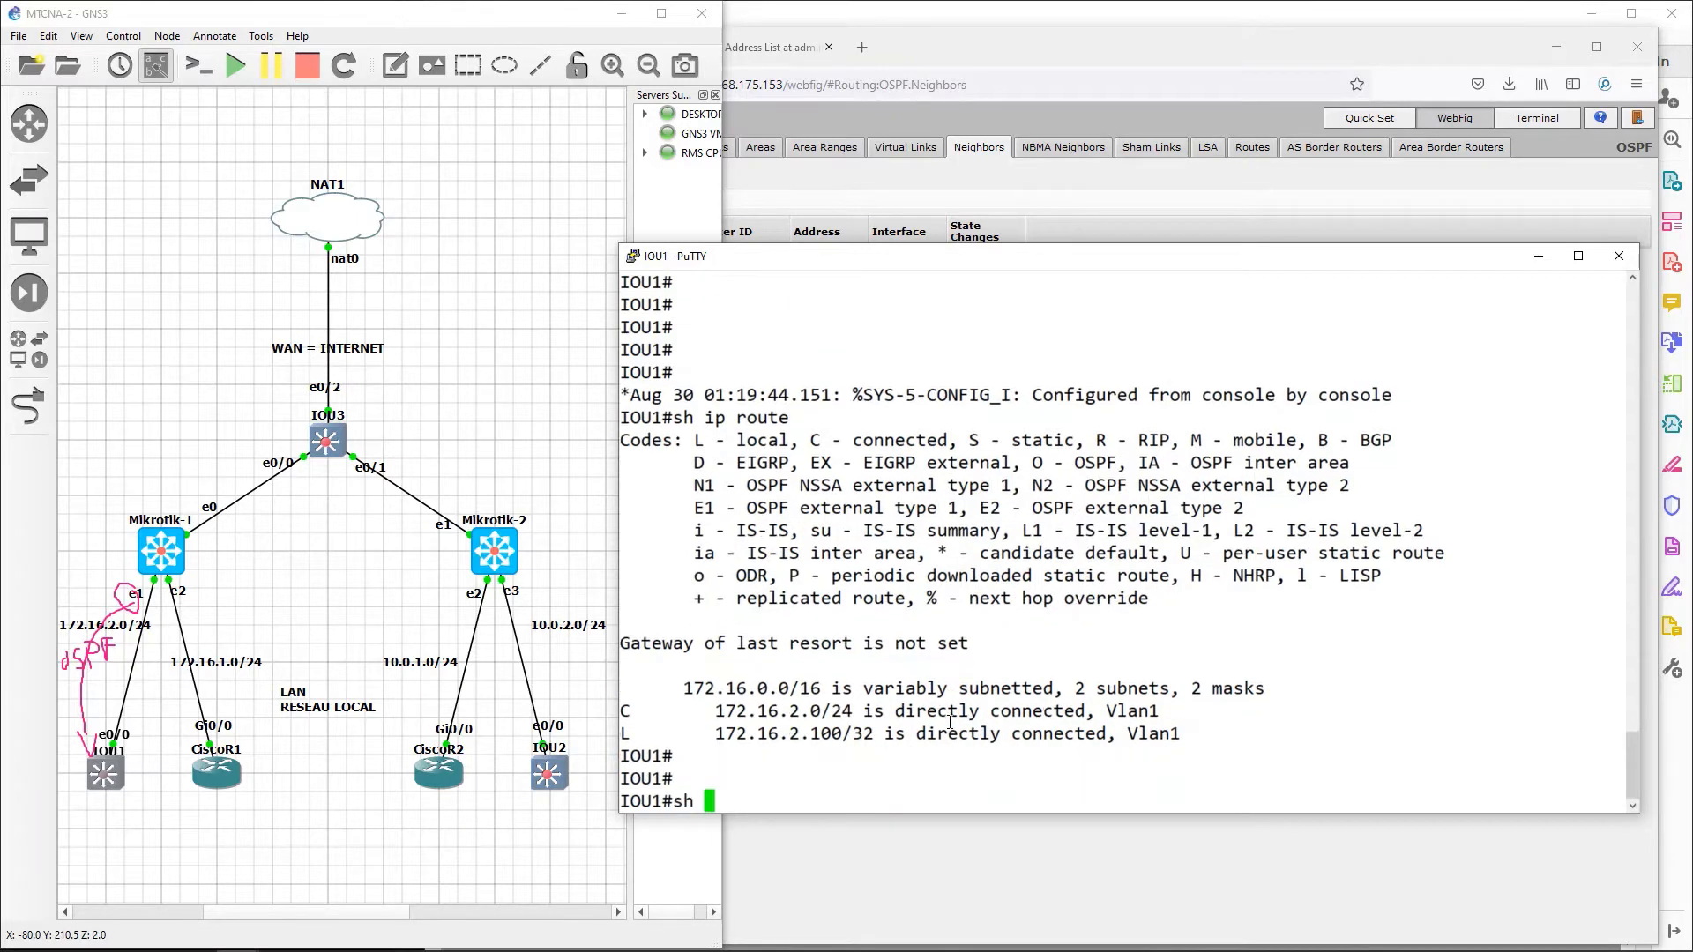
type("ip pr")
key("Tab")
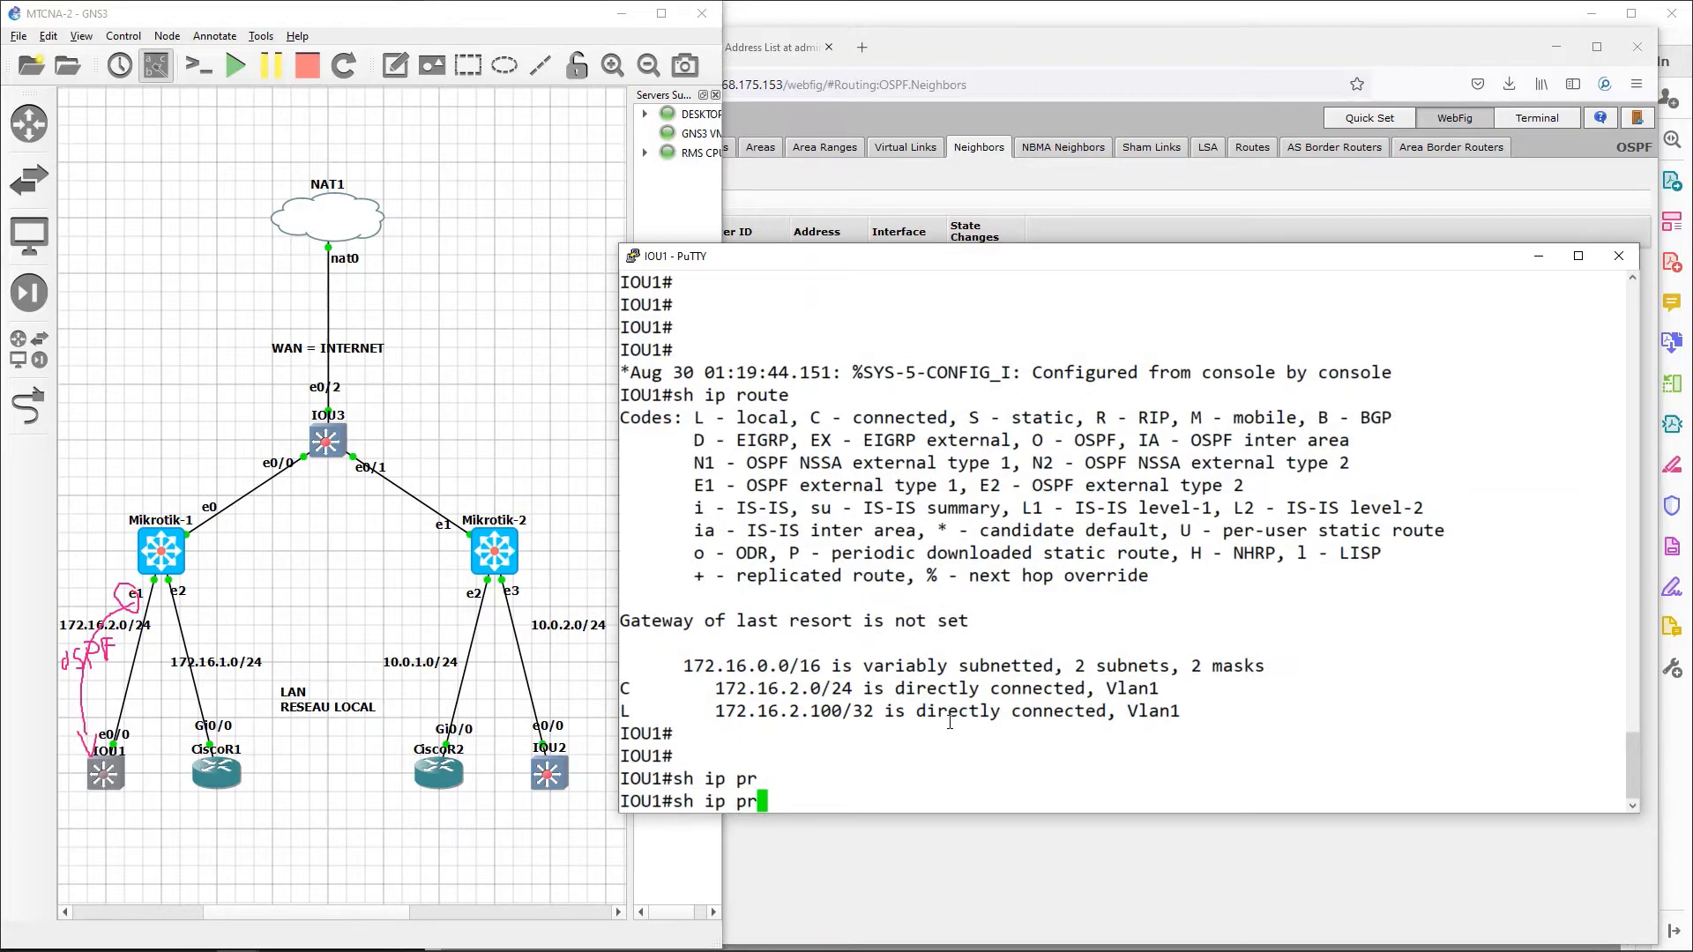
type("o")
key("Tab")
type("t")
key("Tab")
key("Return")
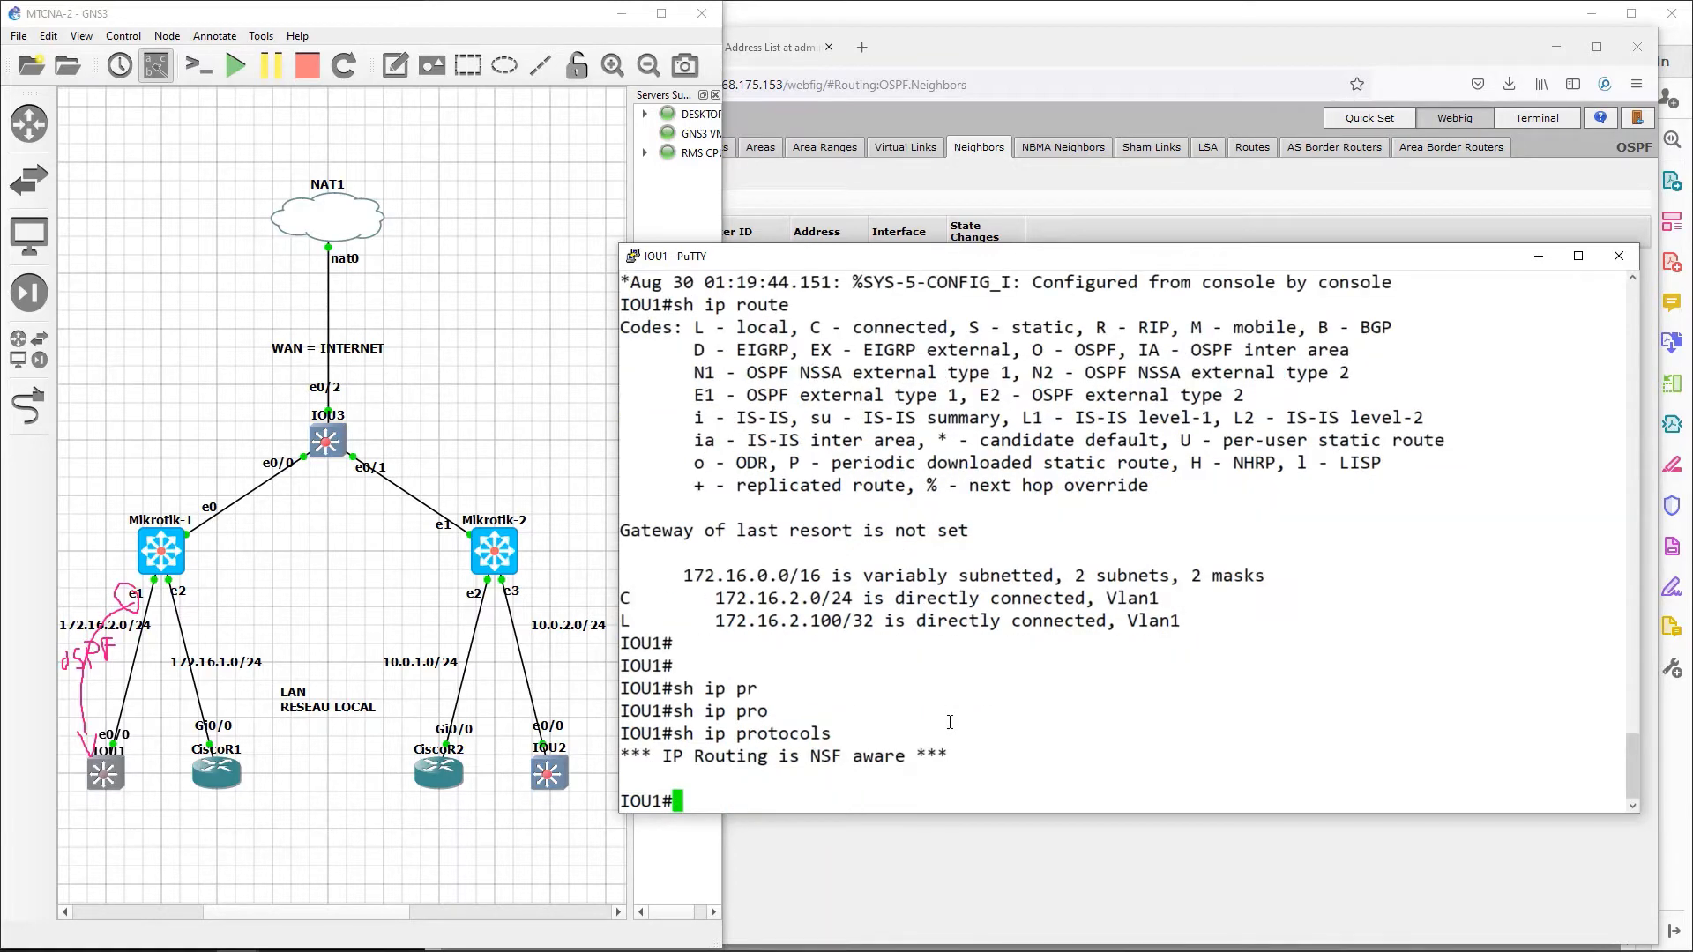
Step: Query IOU1's OSPF neighbors with sh ip ospf nei
key("Return")
key("Return")
key("Return")
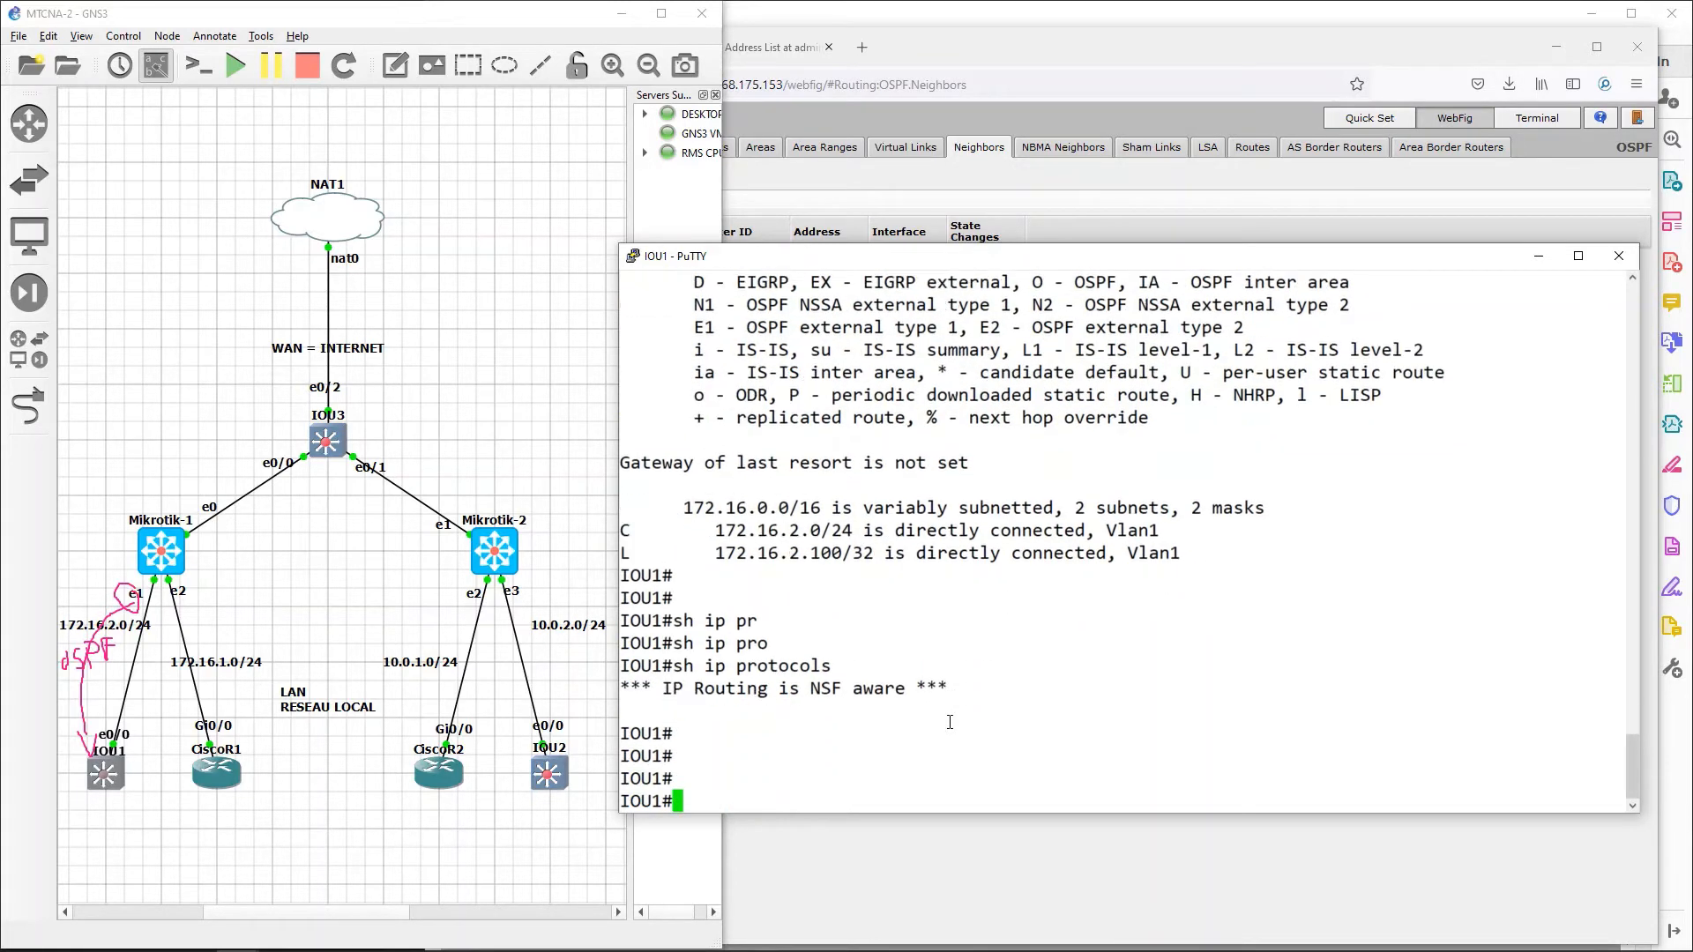
type("sh ip ospf nei")
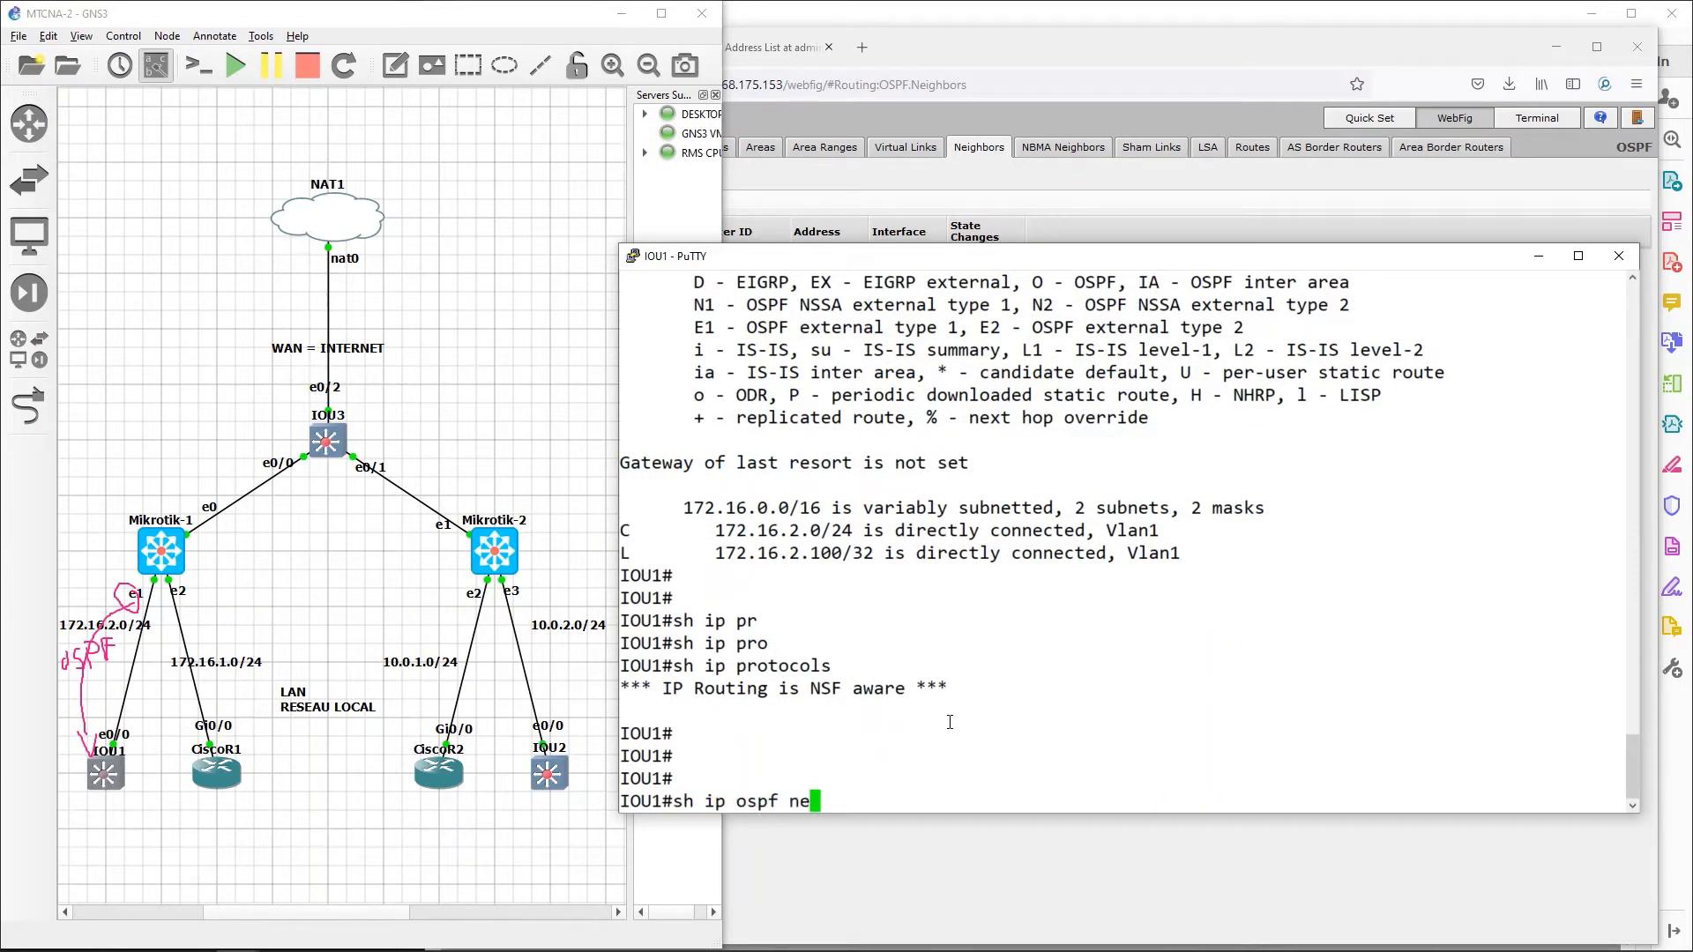
key("Return")
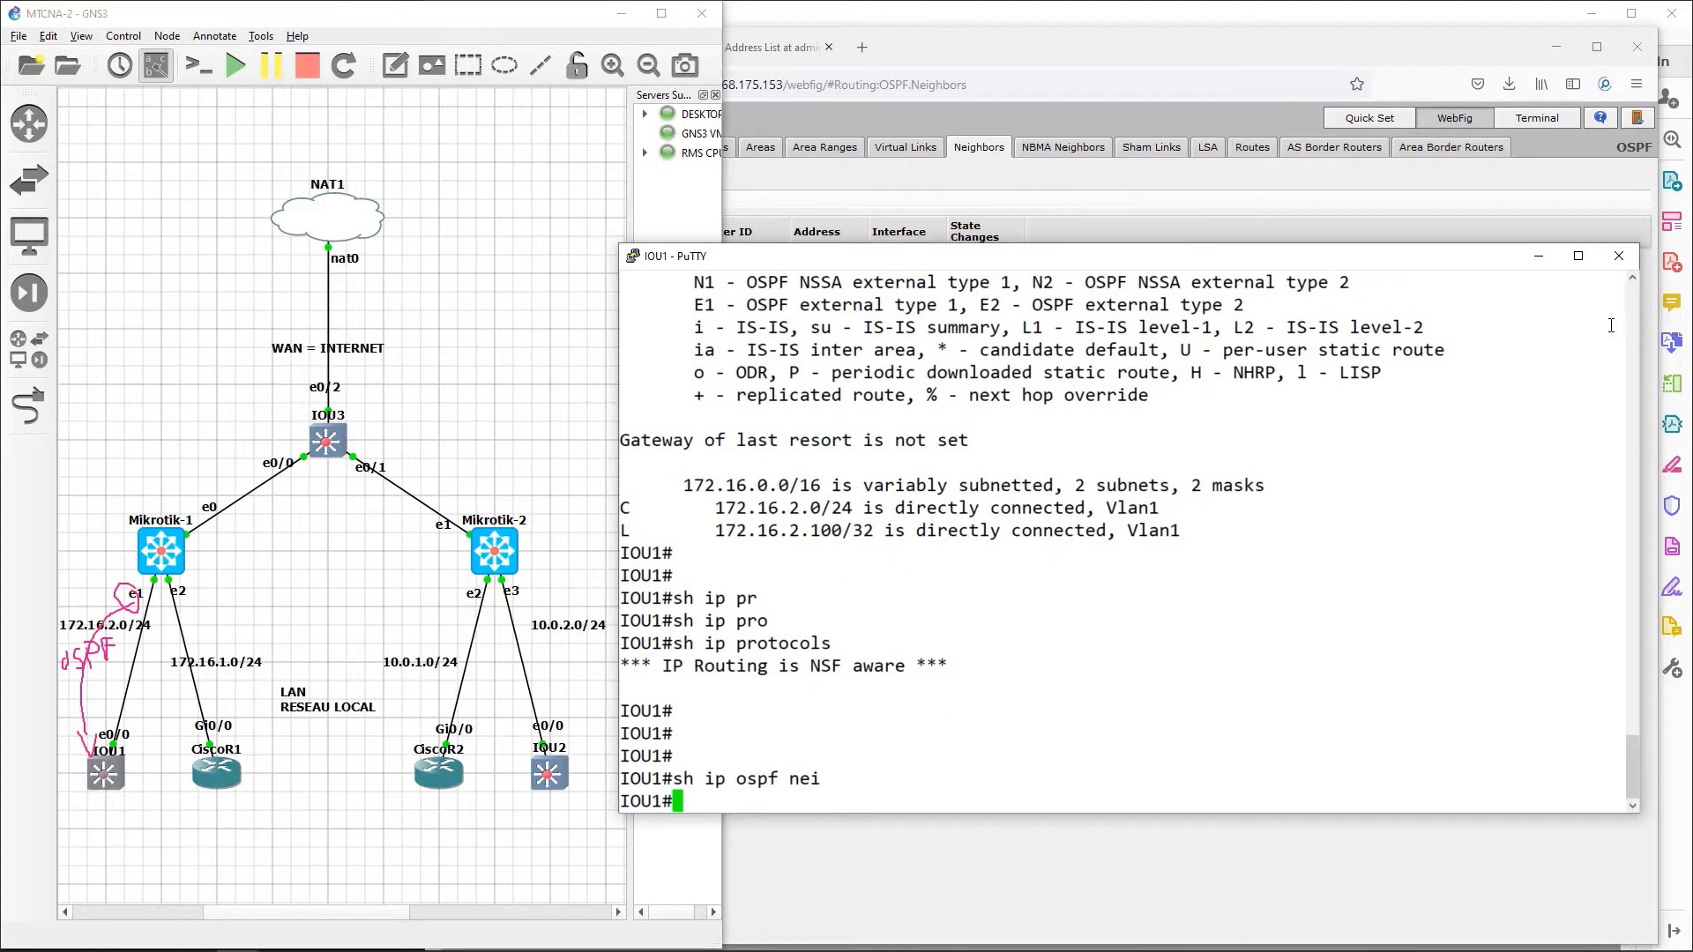
Step: Narrow the WebFig browser window slightly and move the IOU1 console lower so both windows stay within reach
left_click_drag(1347, 257, 1400, 274)
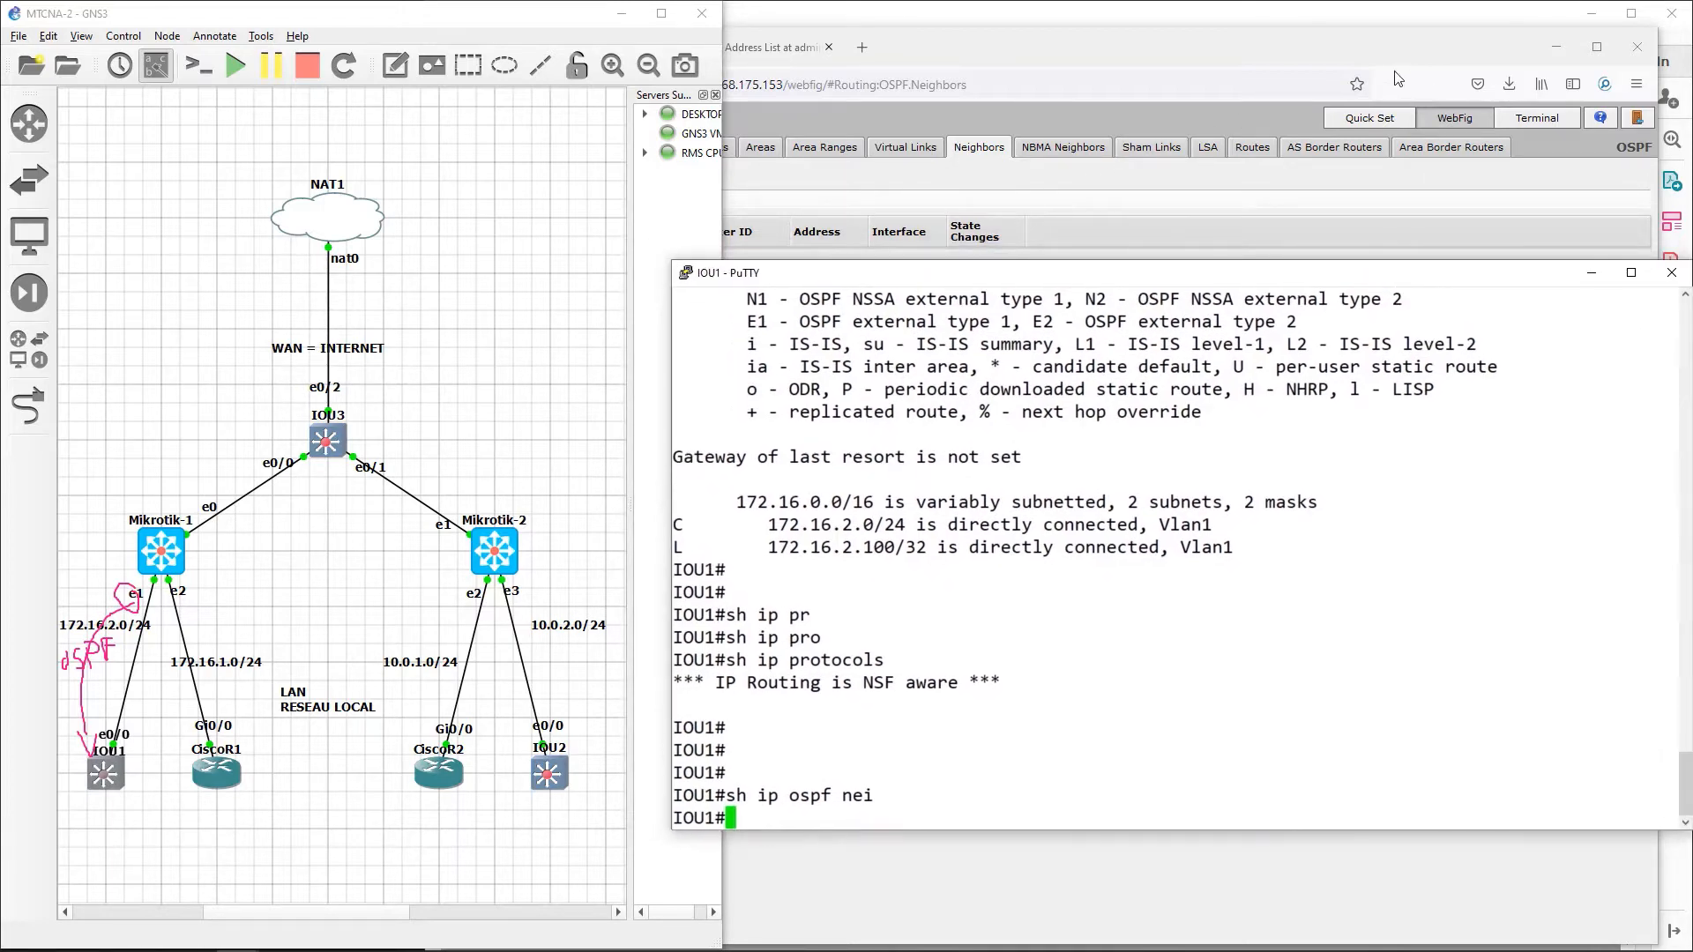
left_click(1365, 46)
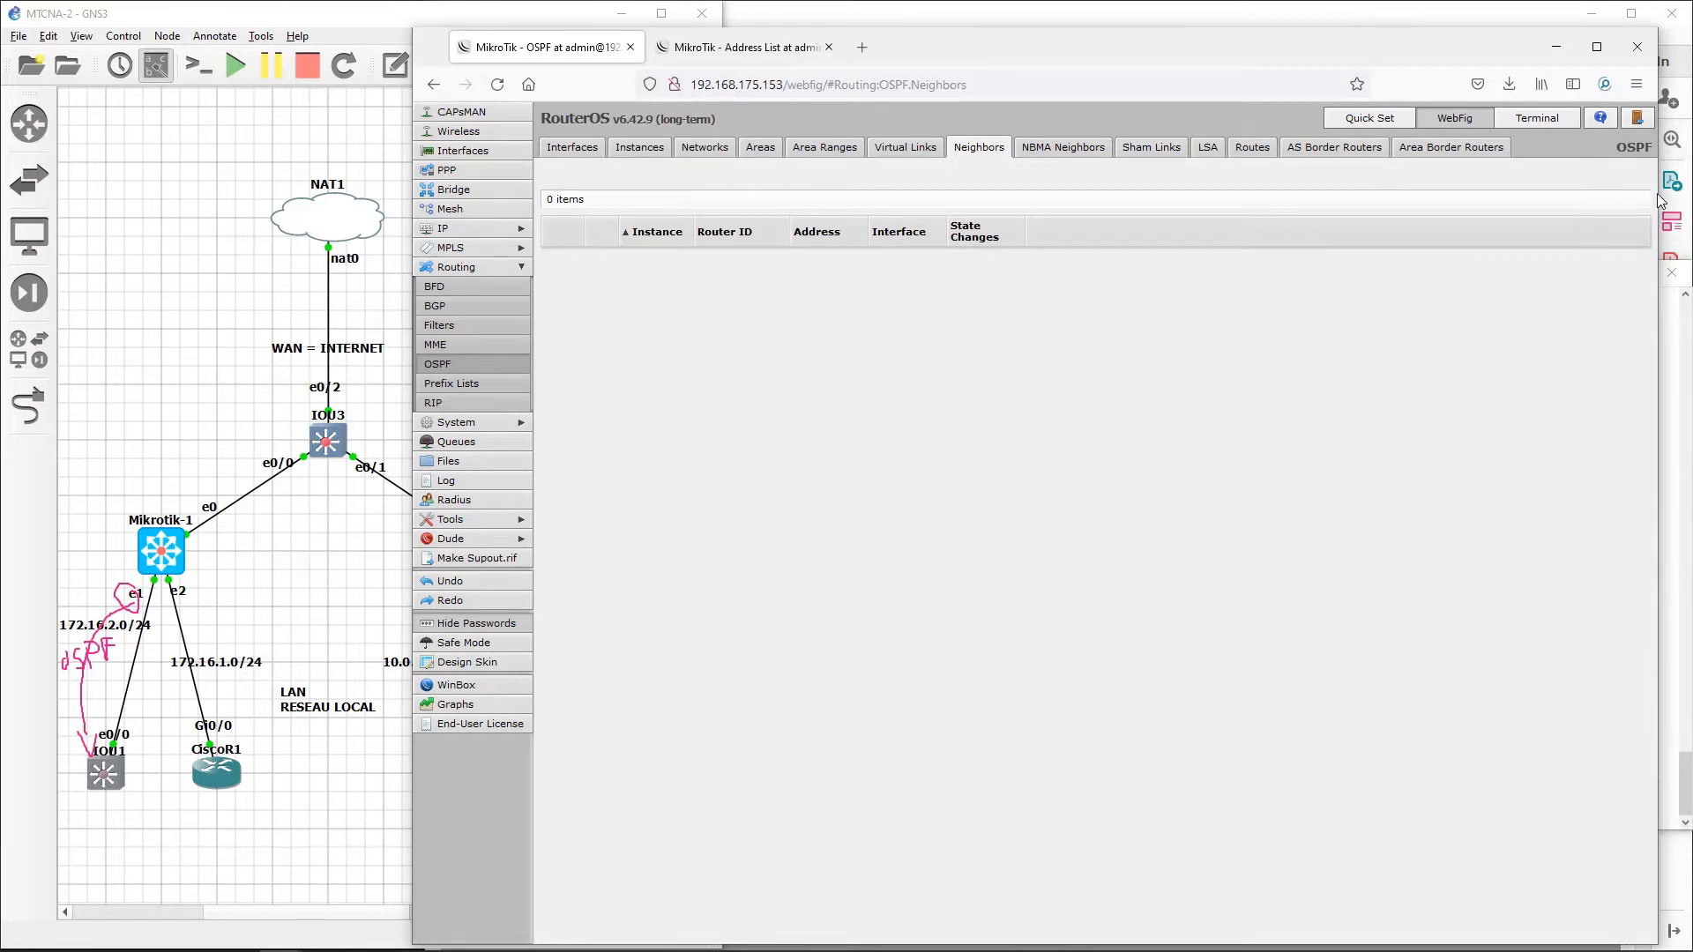
left_click_drag(1658, 201, 1619, 201)
left_click(1668, 350)
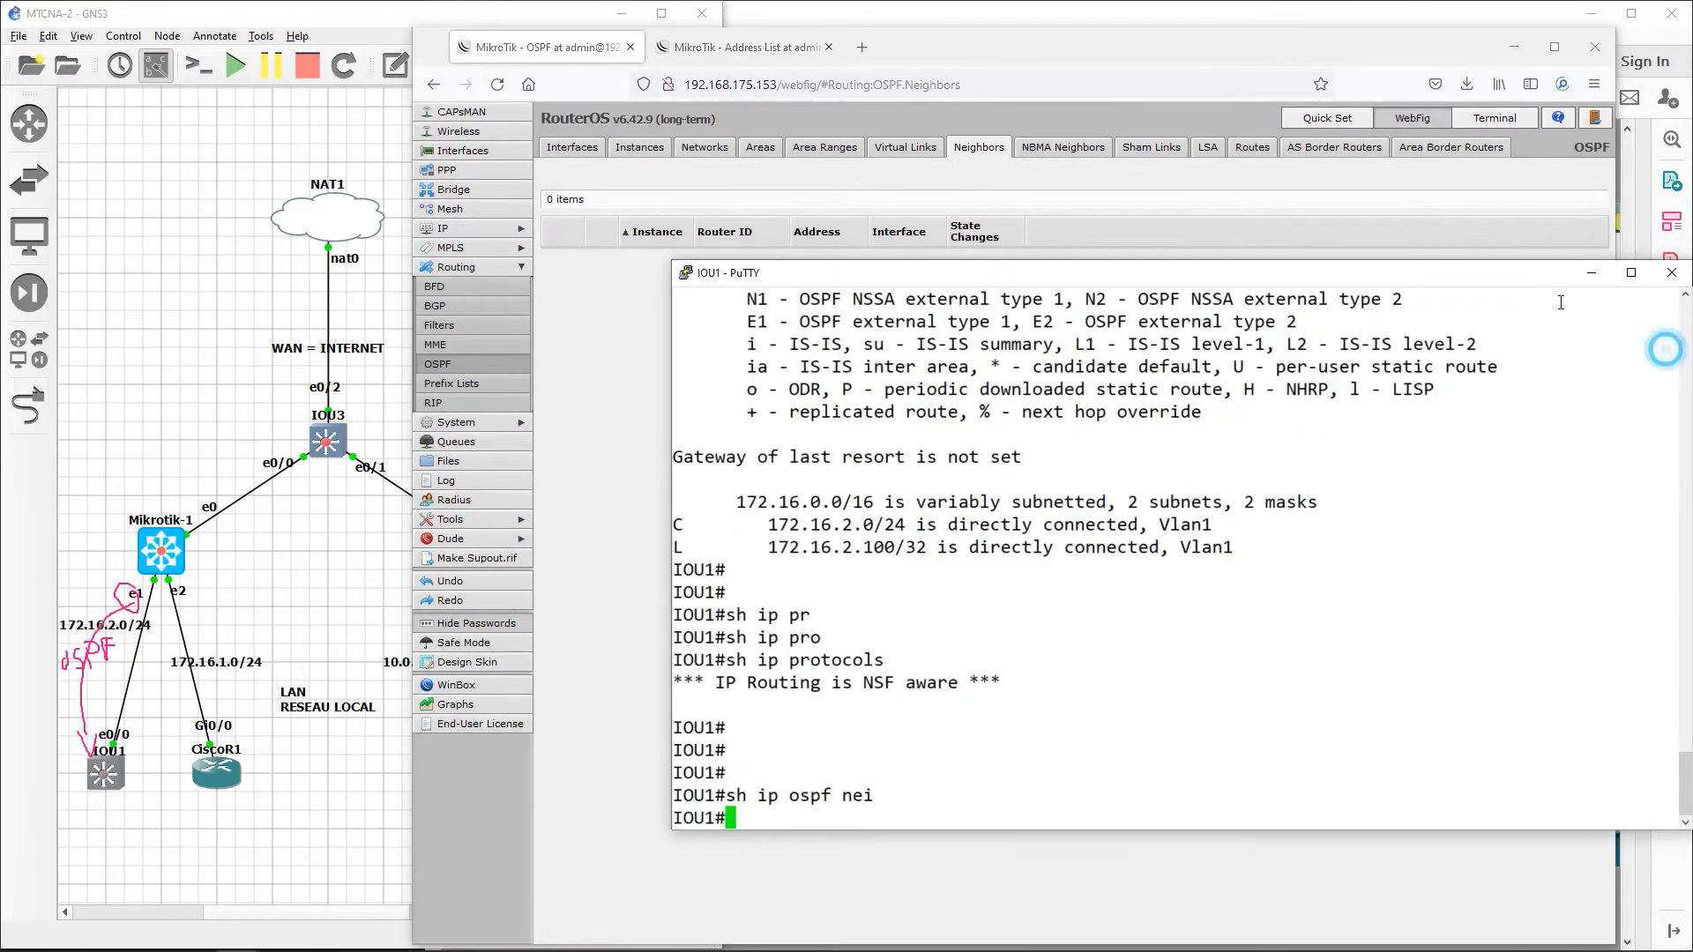
left_click_drag(1406, 264, 1390, 382)
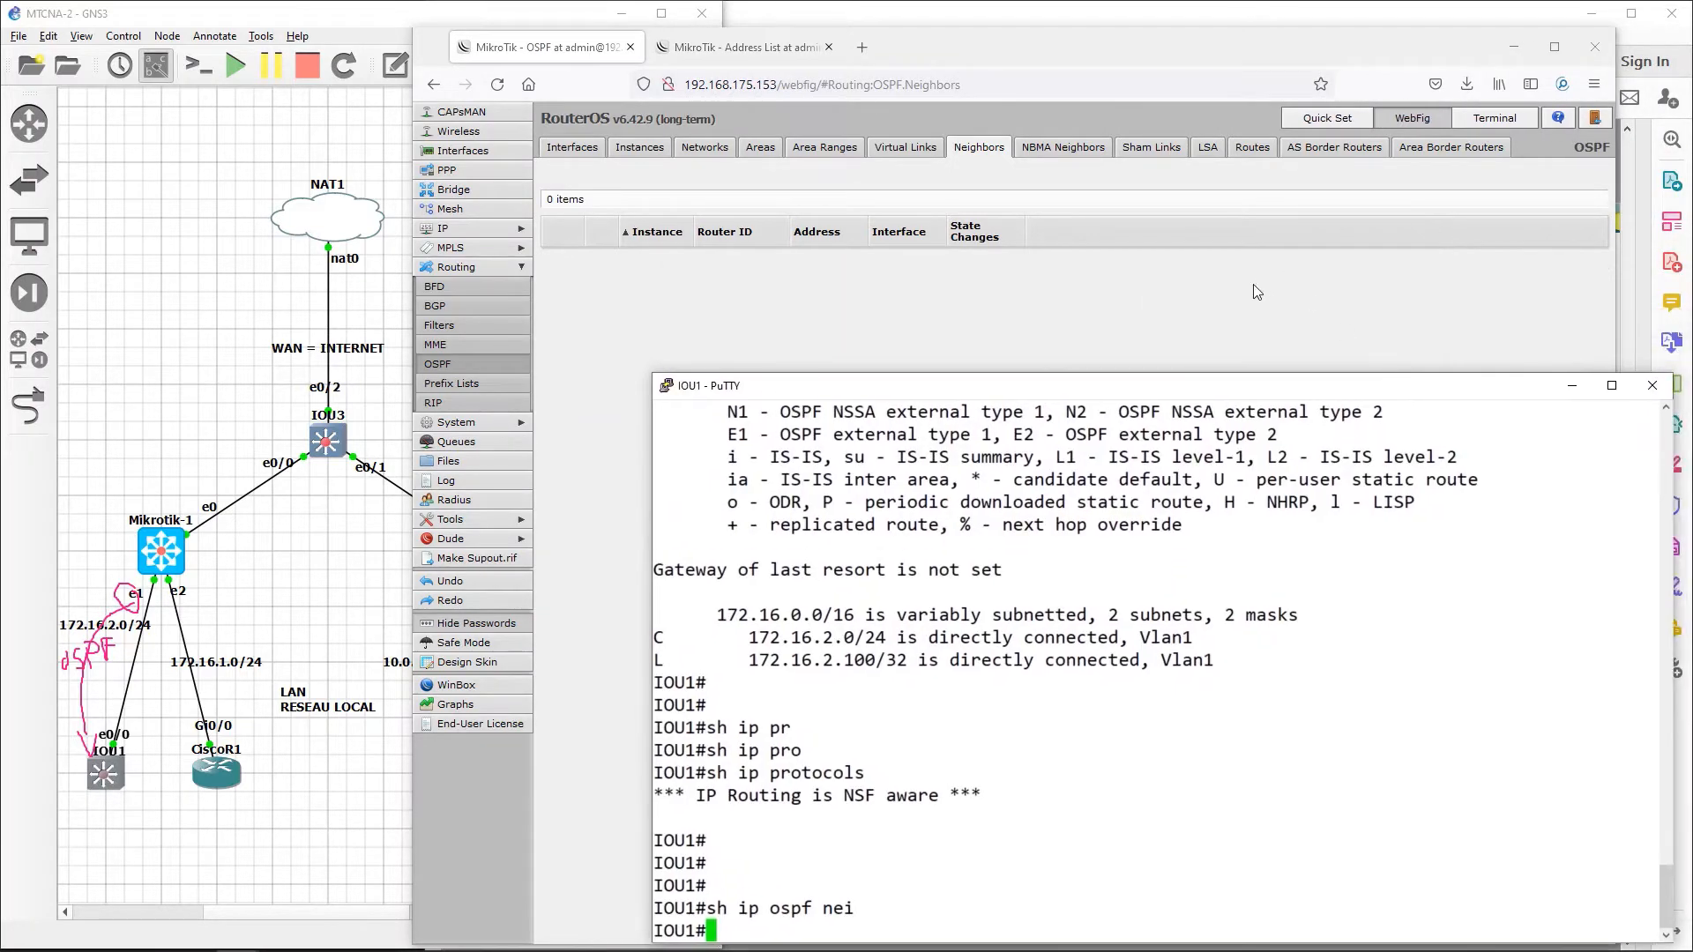
Step: Return to WebFig and add the OSPF network 172.16.2.0/24 in area CITS-AREA
left_click(1187, 340)
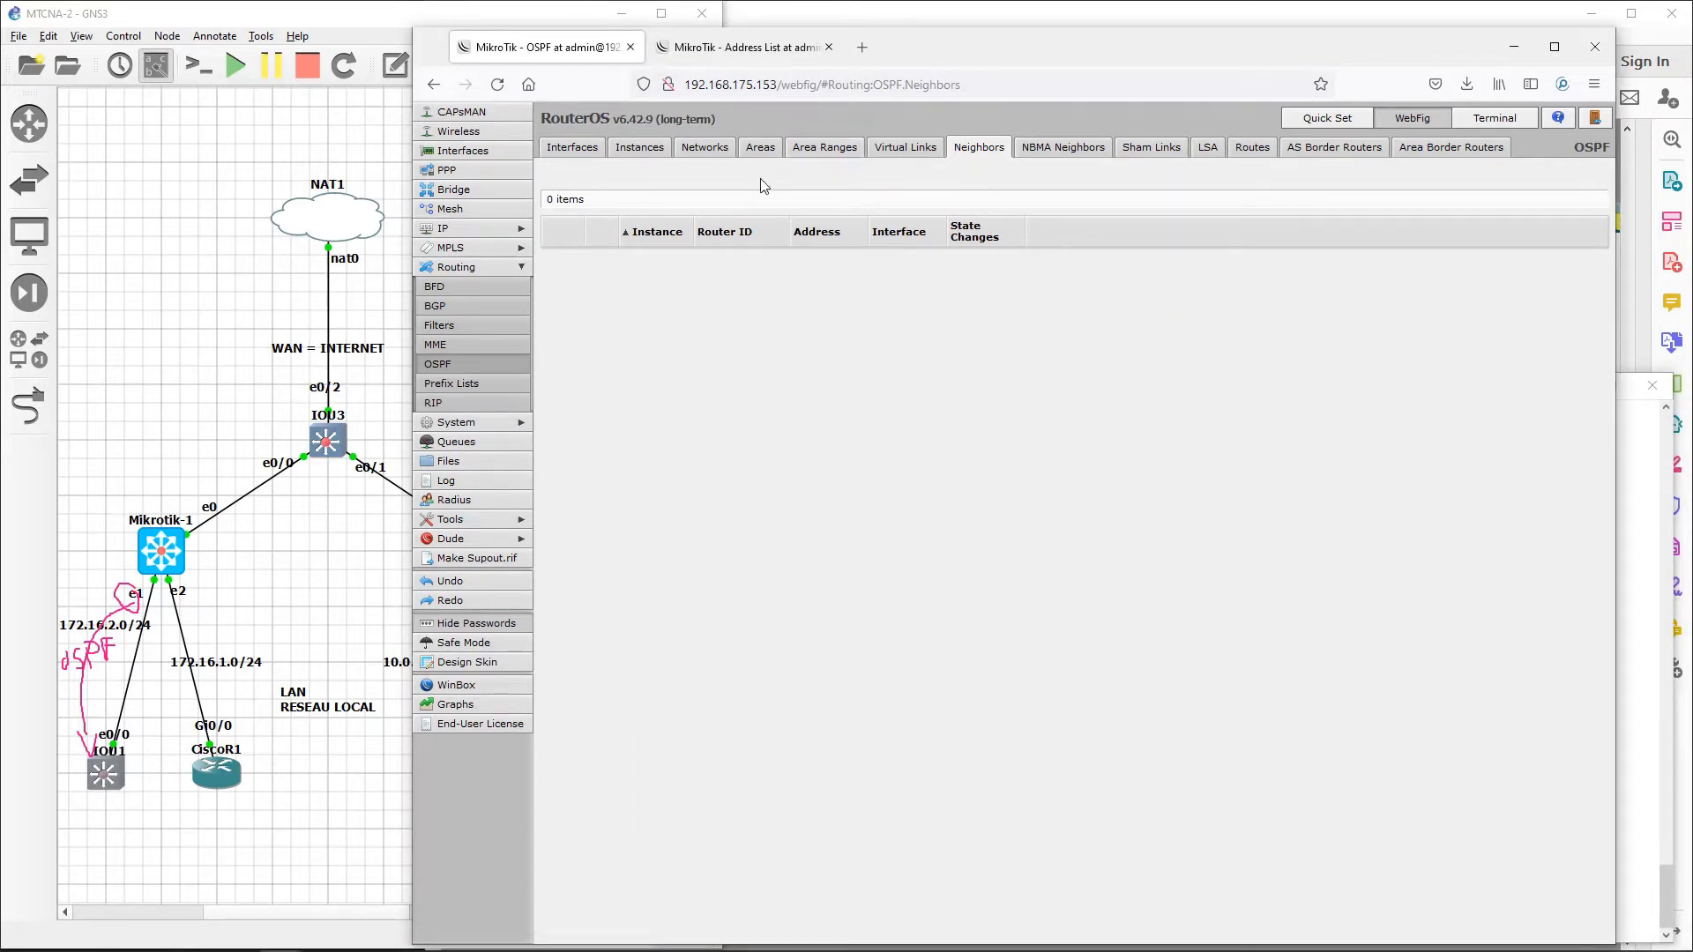
left_click(703, 148)
left_click(558, 181)
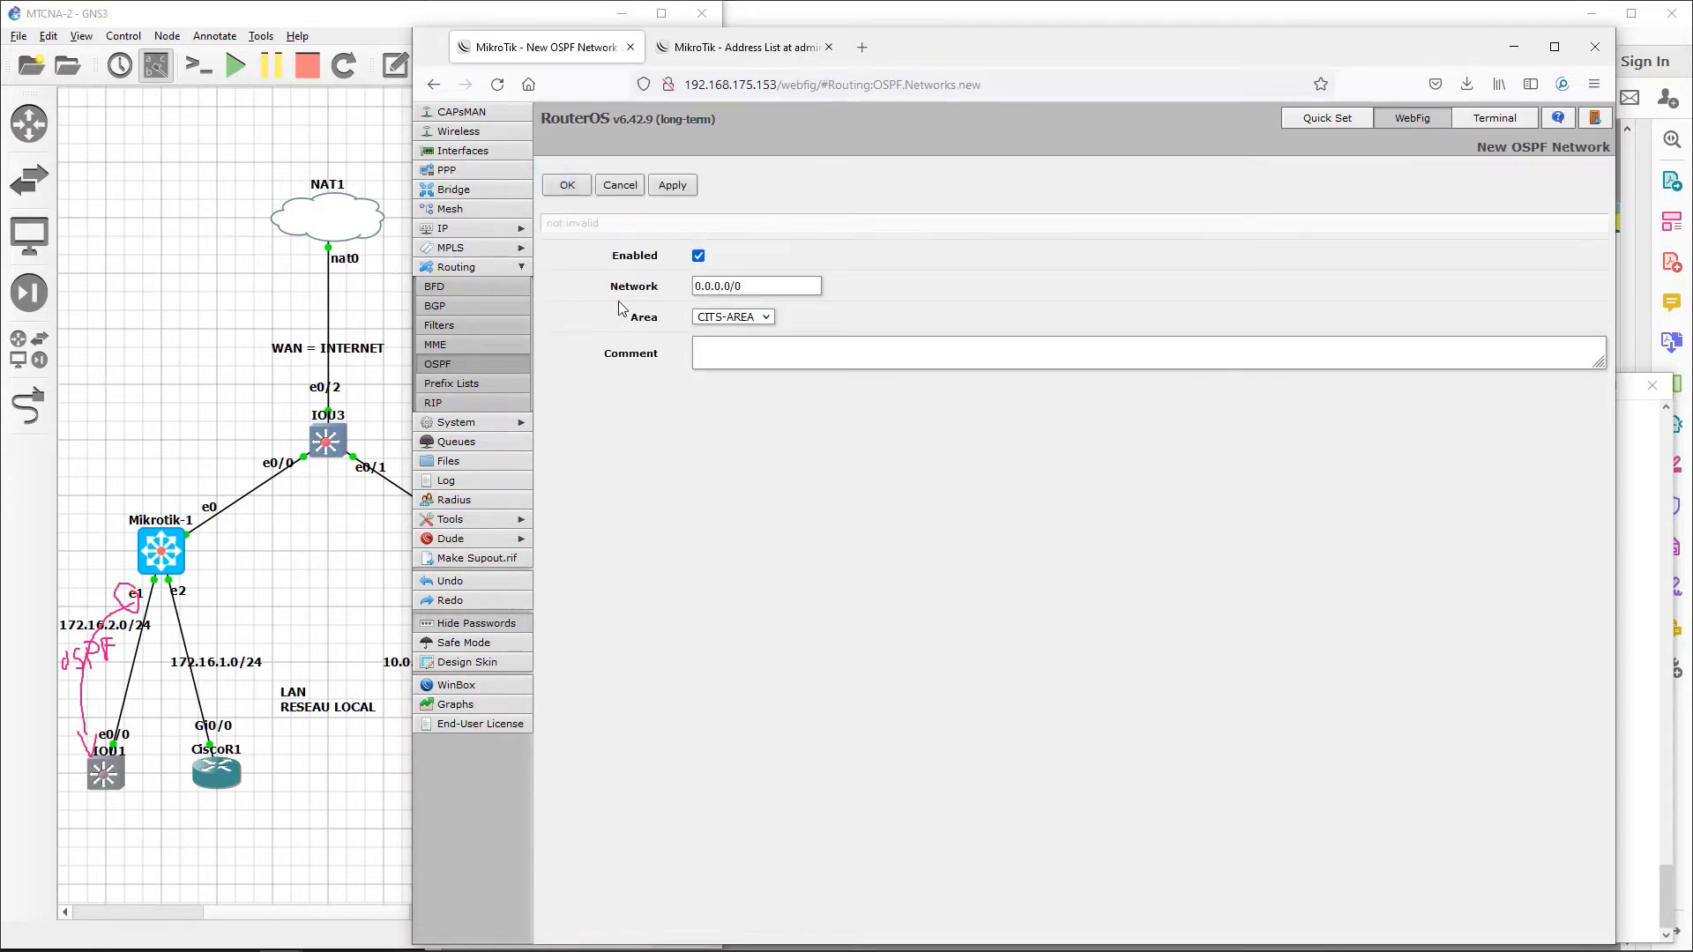
triple_click(742, 288)
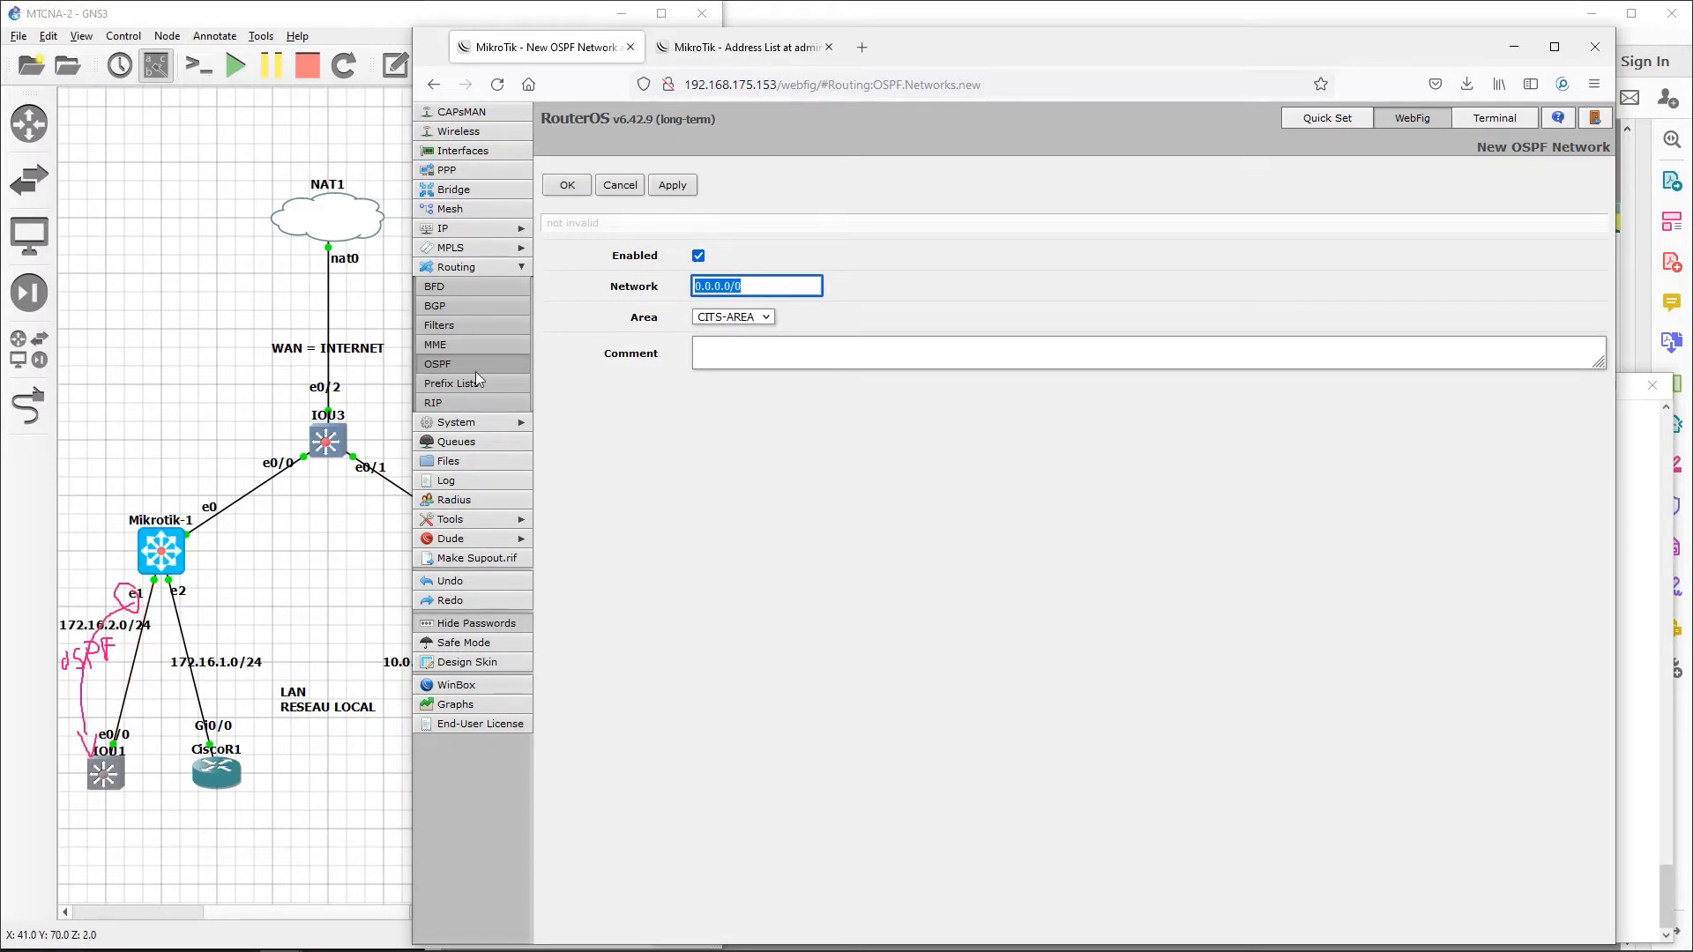
type("172")
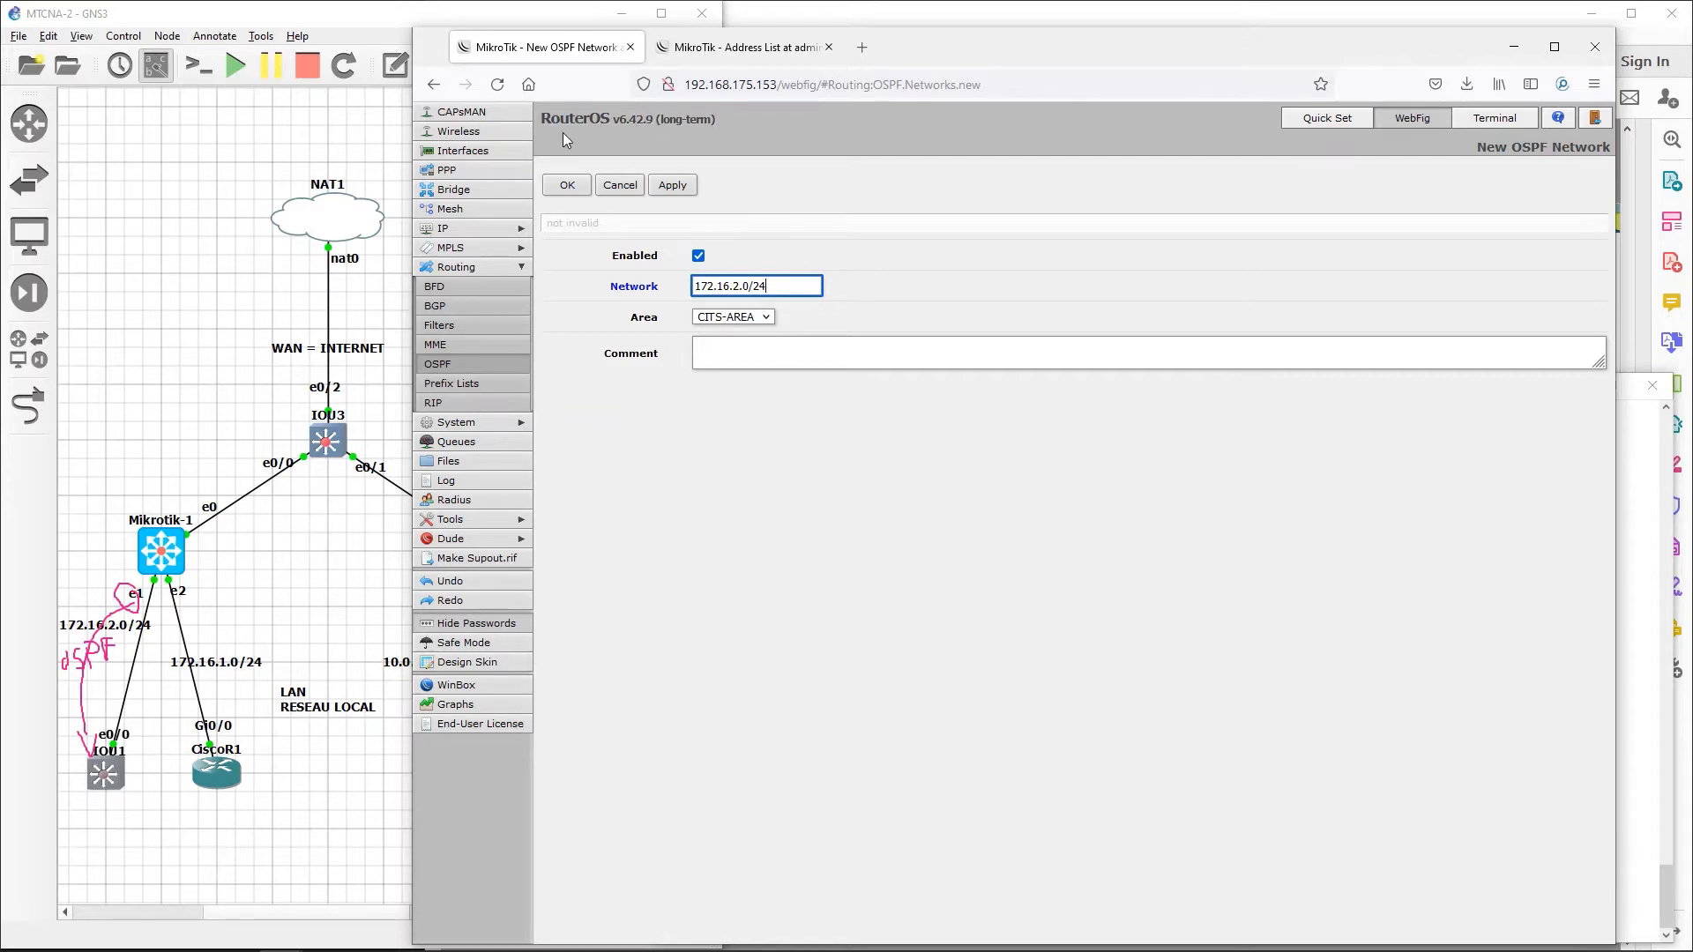
left_click(670, 186)
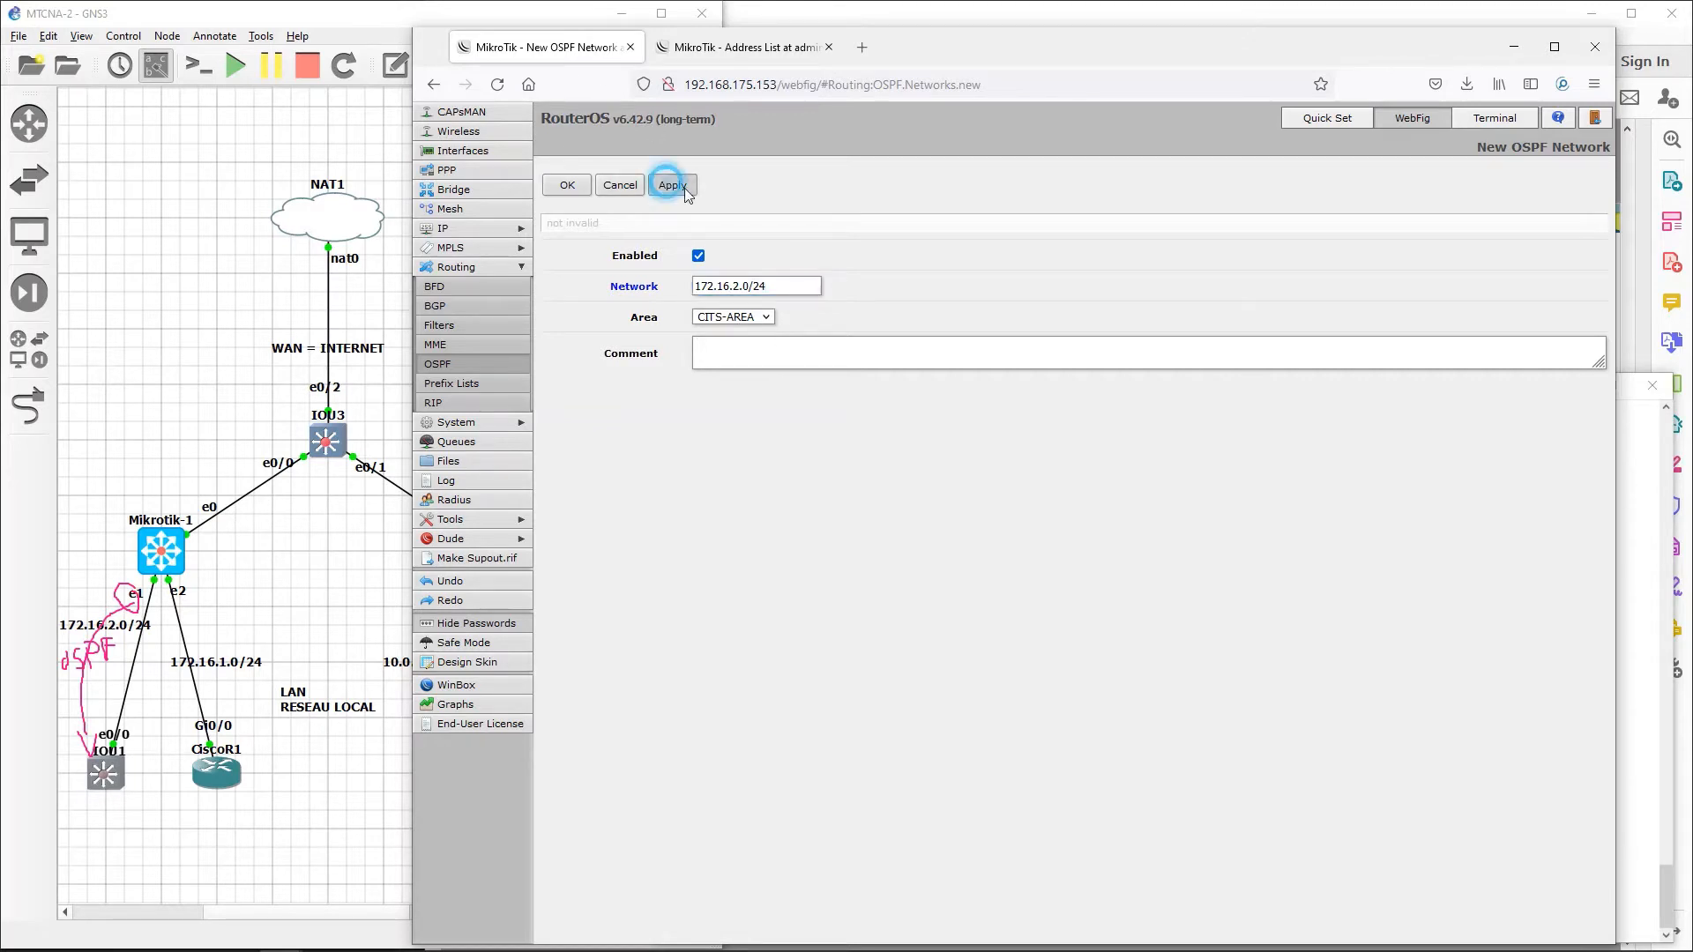
left_click(567, 186)
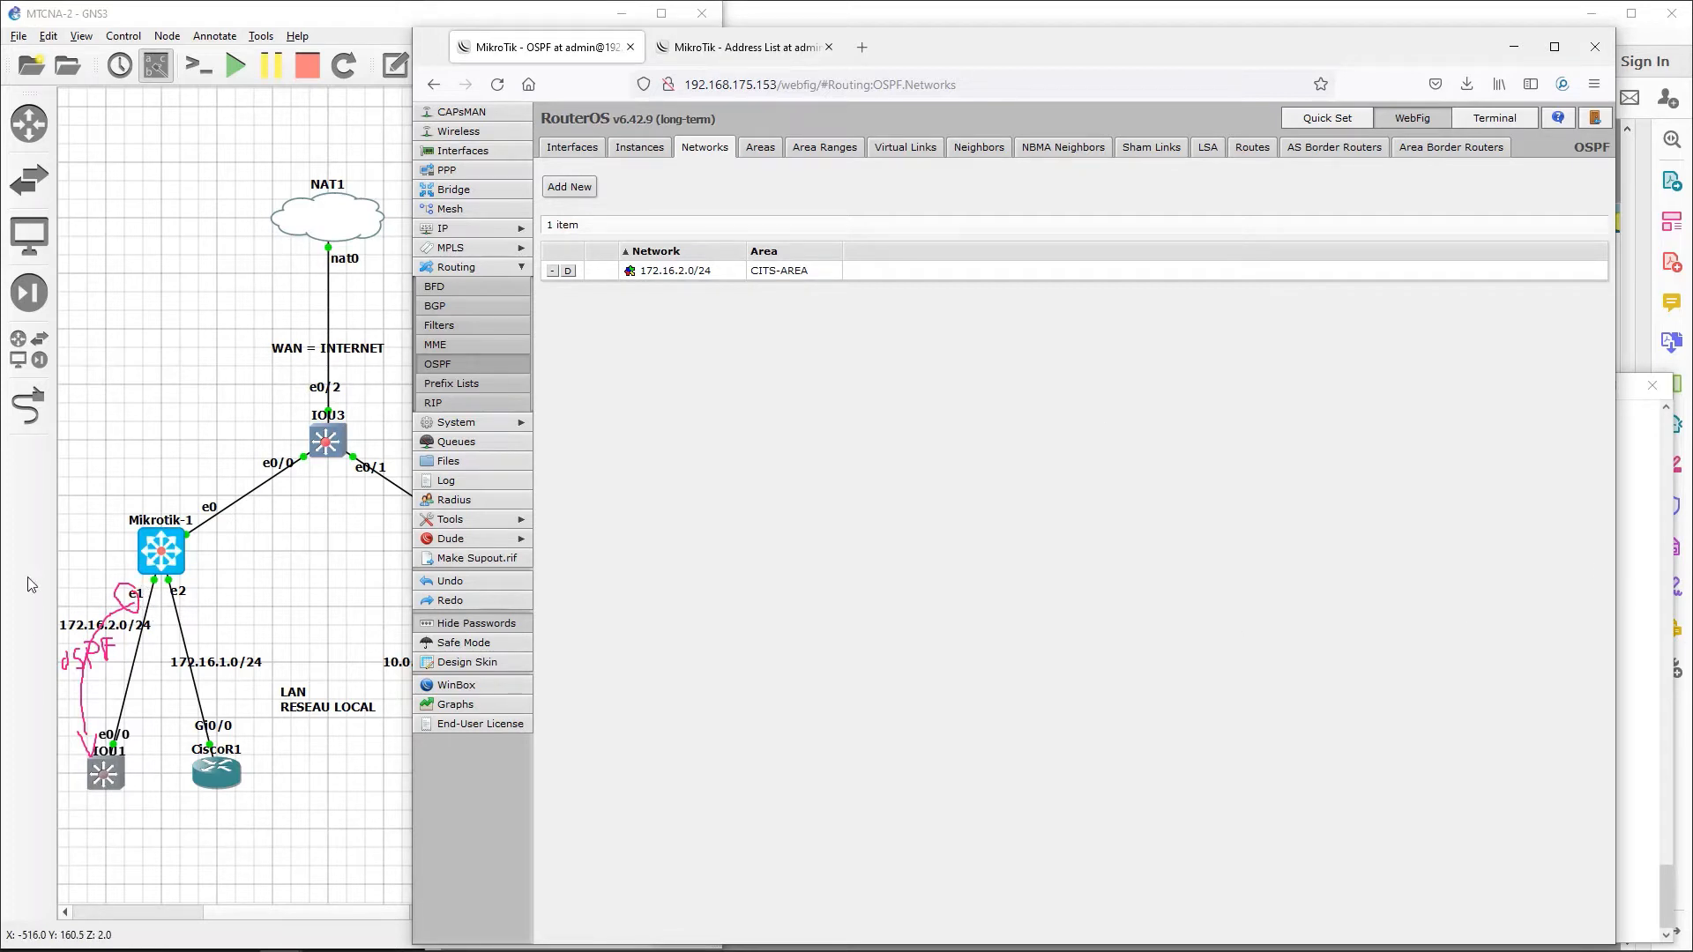
Step: Switch to the IOU1 console, add a few blank prompt lines and begin a debug command
left_click(1625, 680)
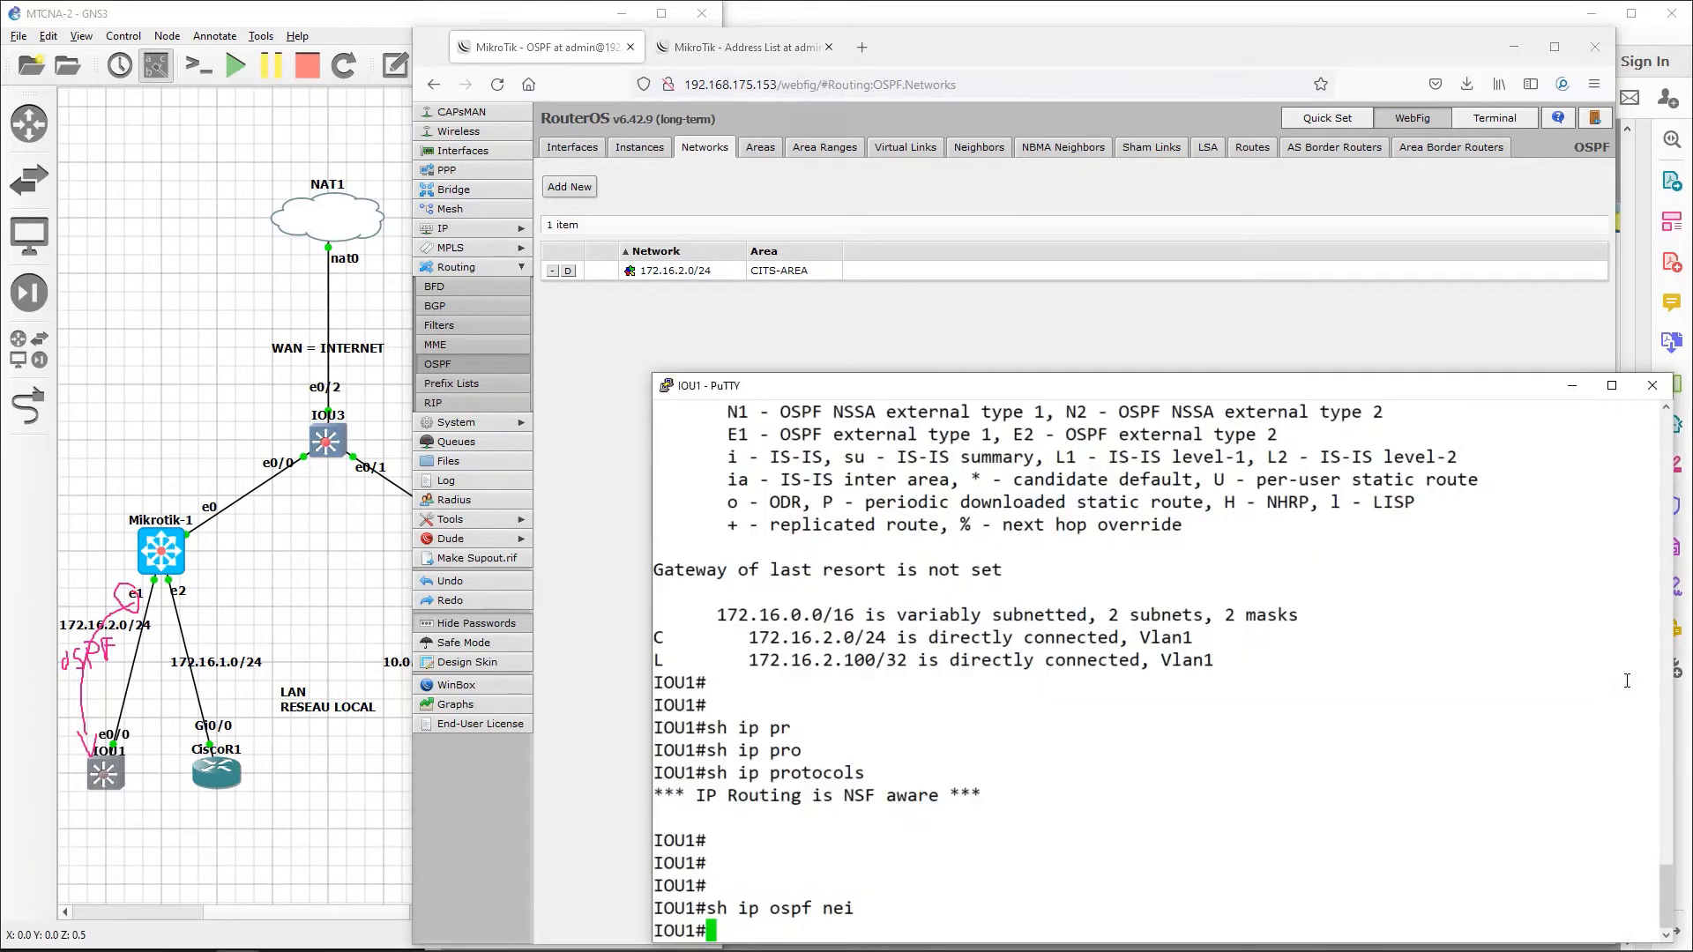
key("Return")
key("Return")
key("Return")
key("Return")
key("Return")
key("Return")
key("Return")
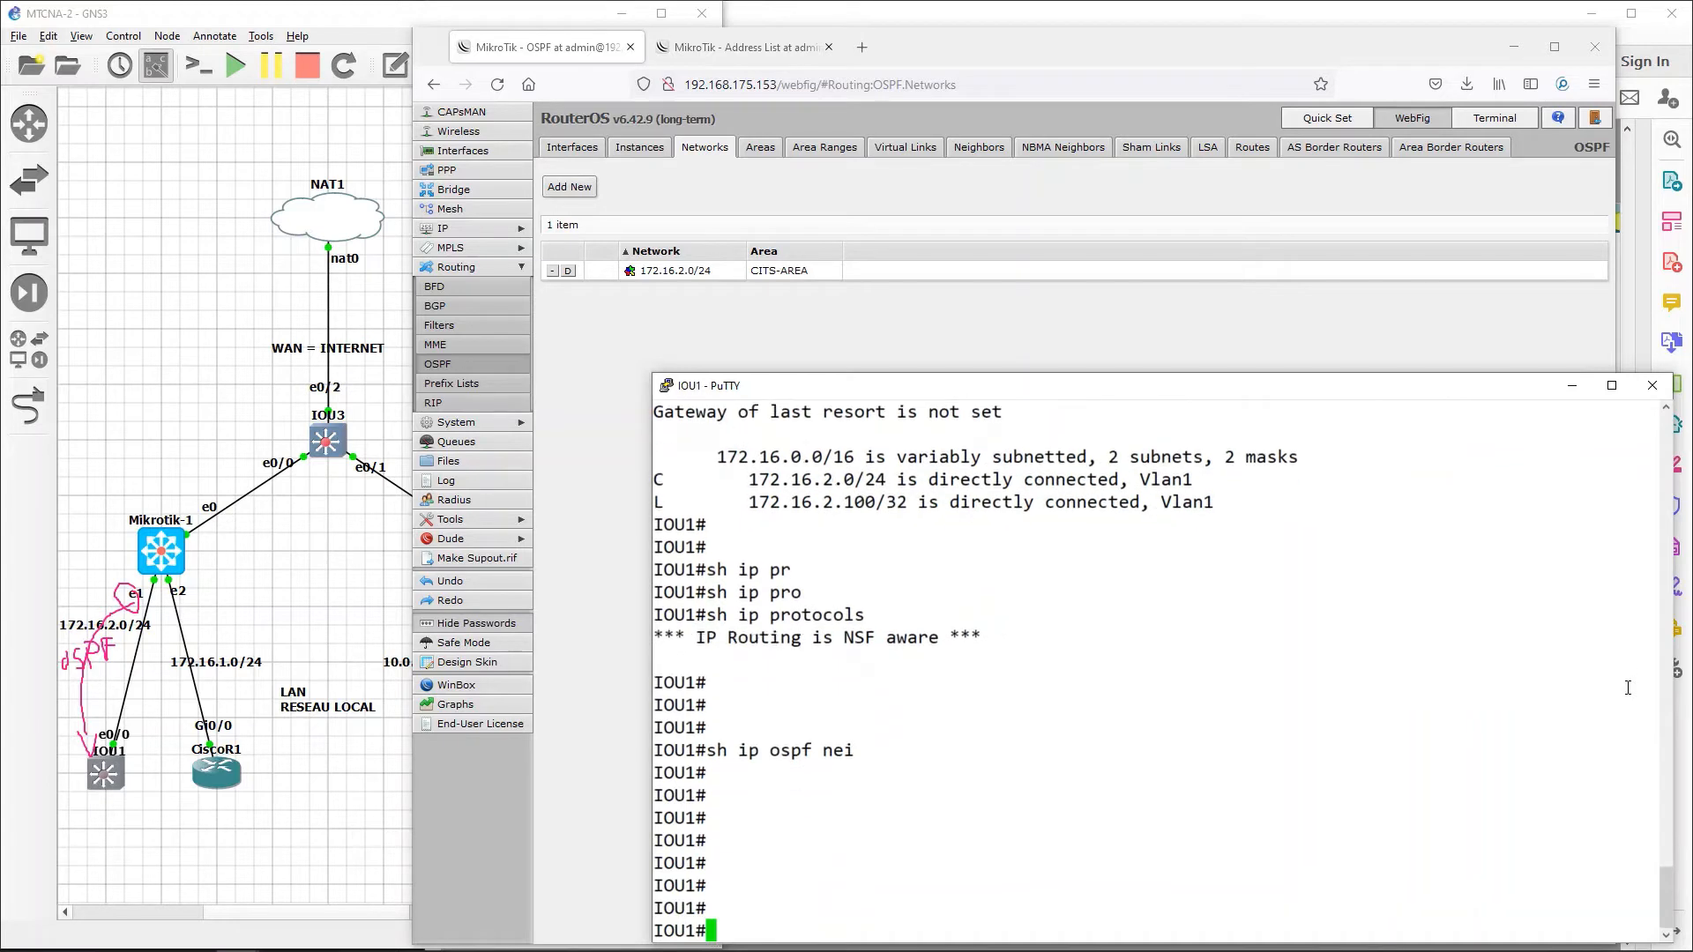
type("de")
key("Tab")
type("b")
key("Tab")
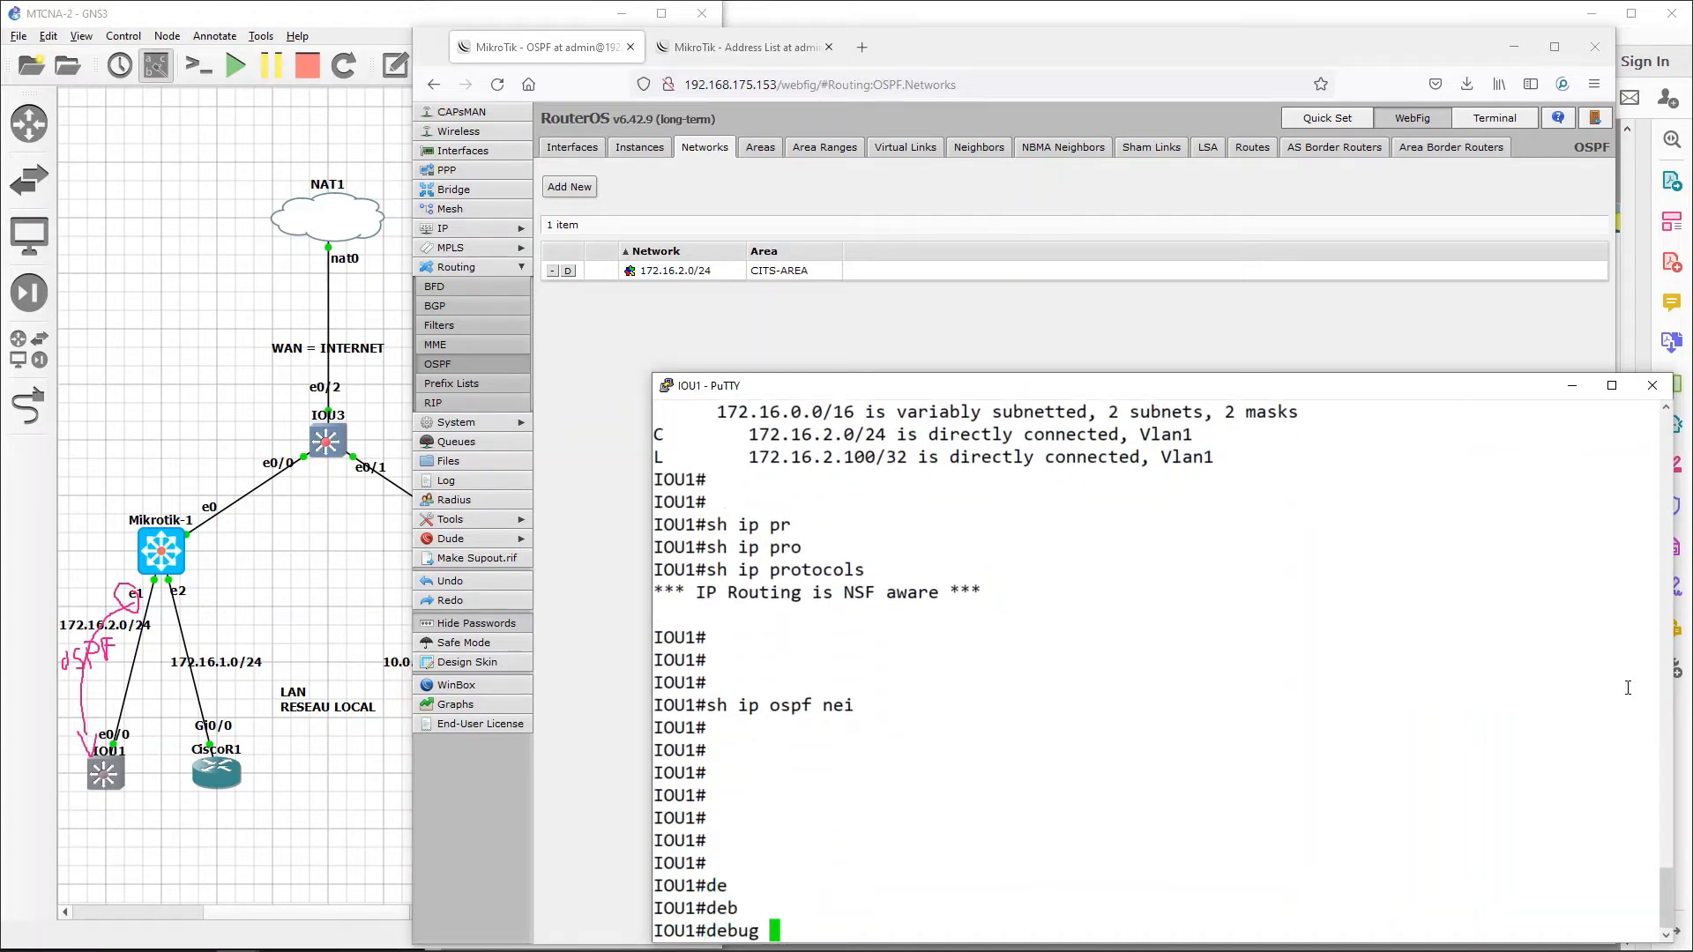
type("os")
key("Tab")
type("pfv3")
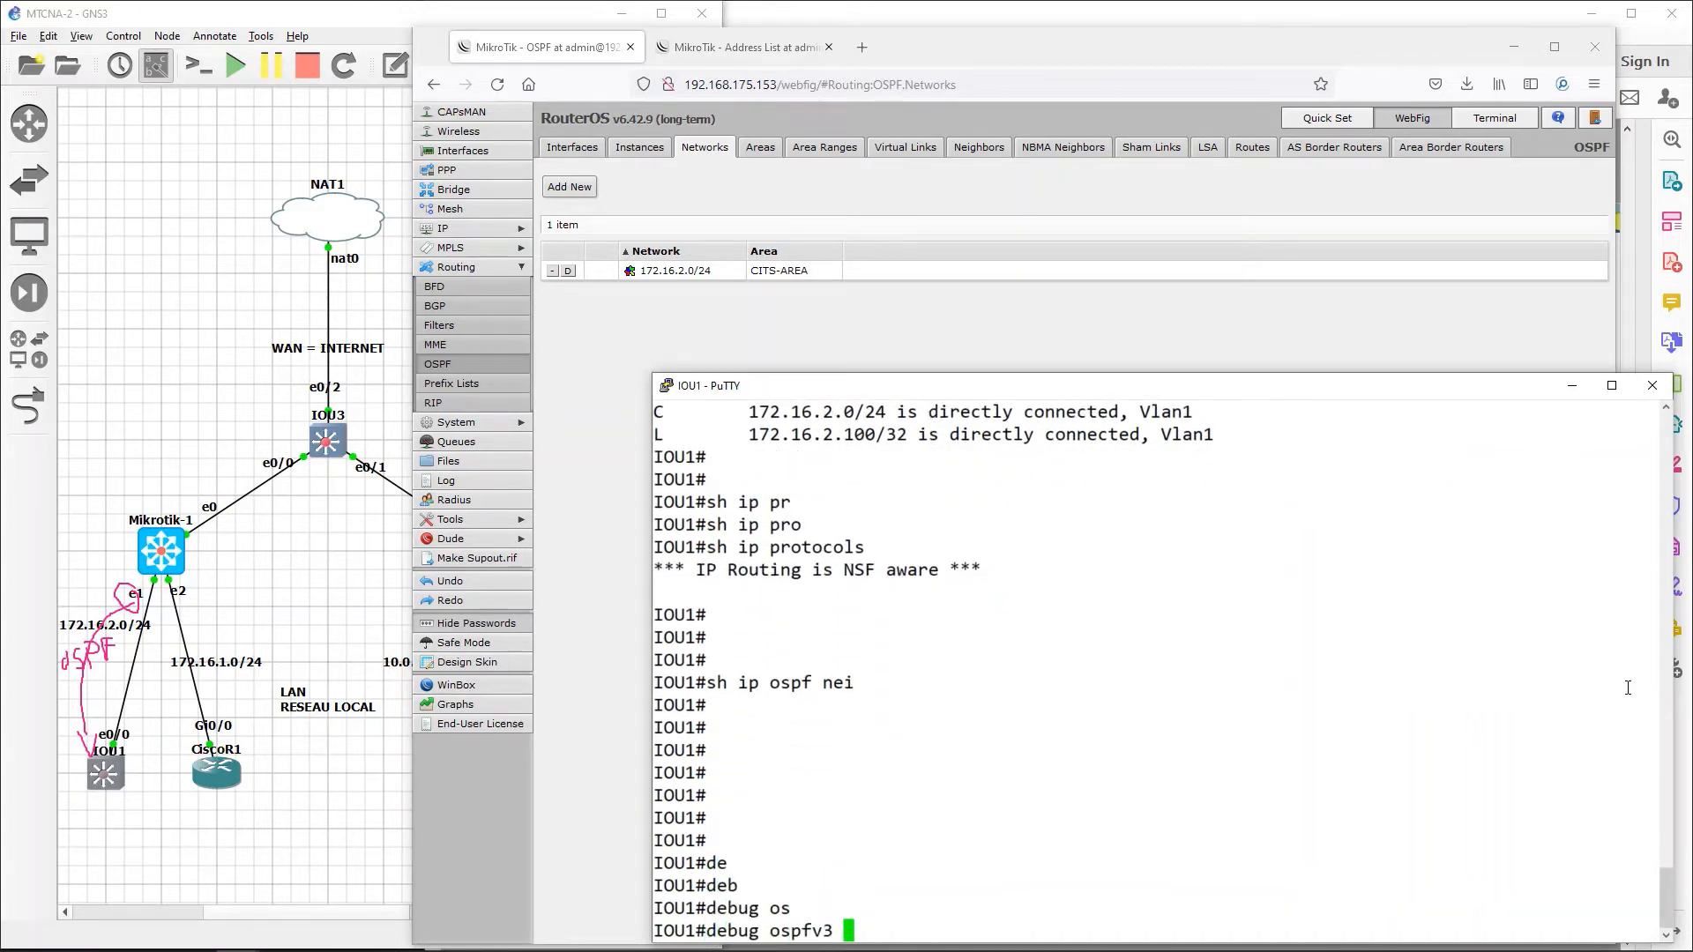
key("BackSpace")
key("BackSpace")
key("BackSpace")
key("BackSpace")
key("BackSpace")
key("BackSpace")
key("BackSpace")
key("BackSpace")
Step: List the debug ip ospf options and turn on OSPF event debugging with debug ip ospf events
type("ip os")
key("Tab")
type("?")
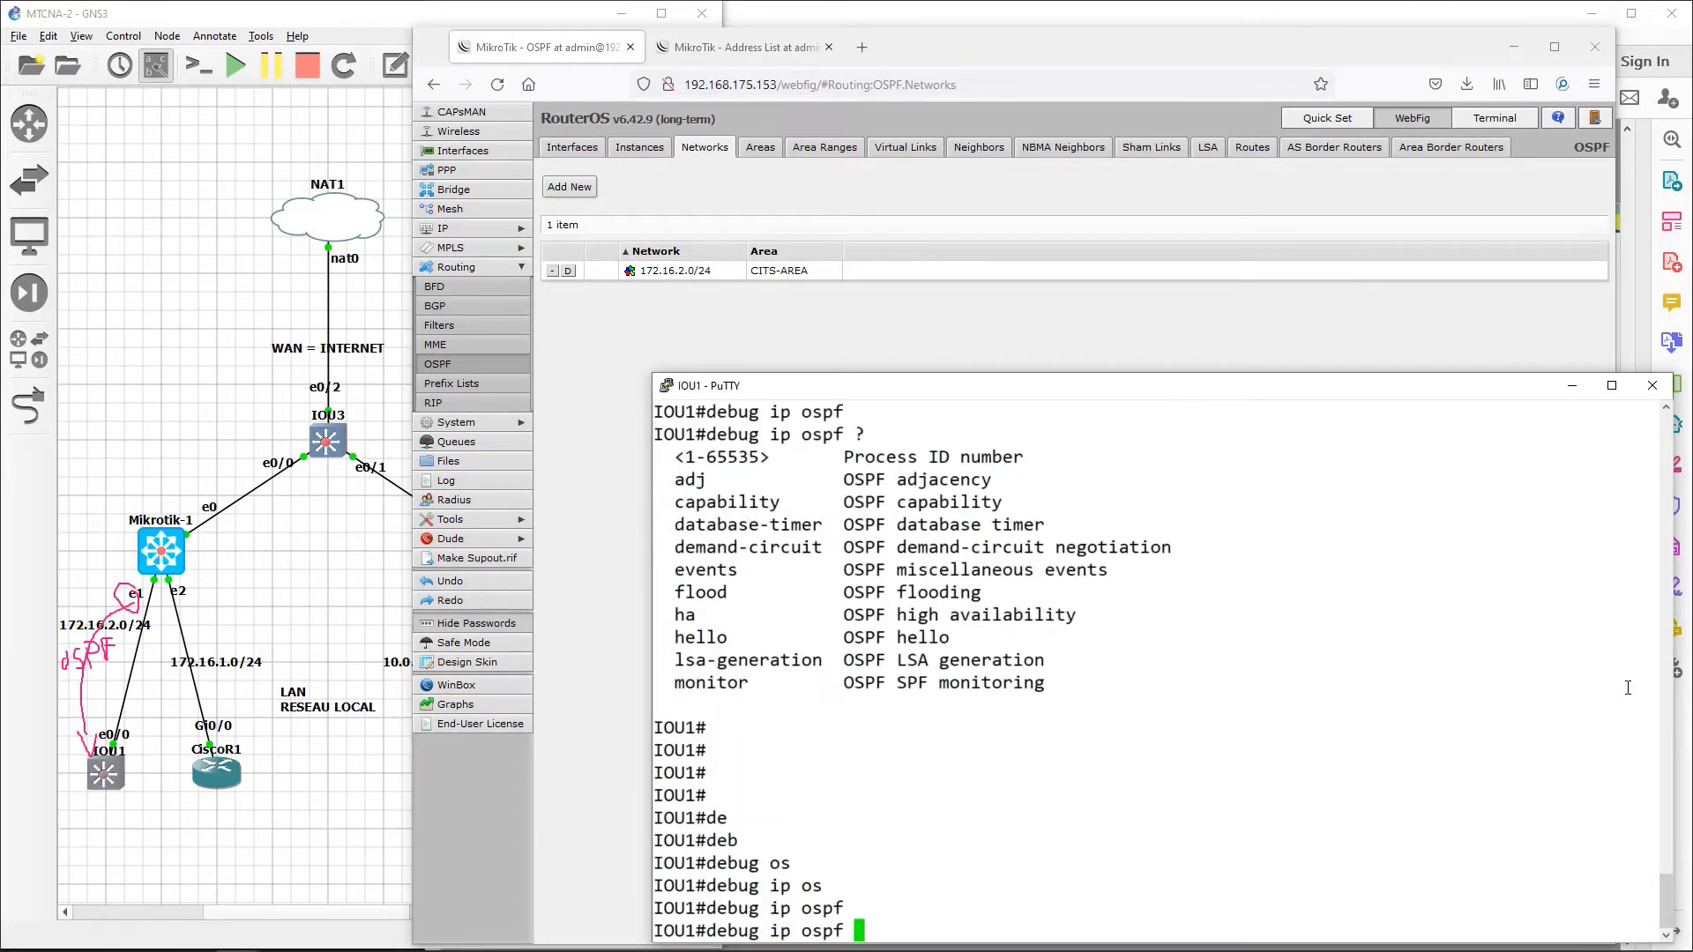
type("ev")
key("Tab")
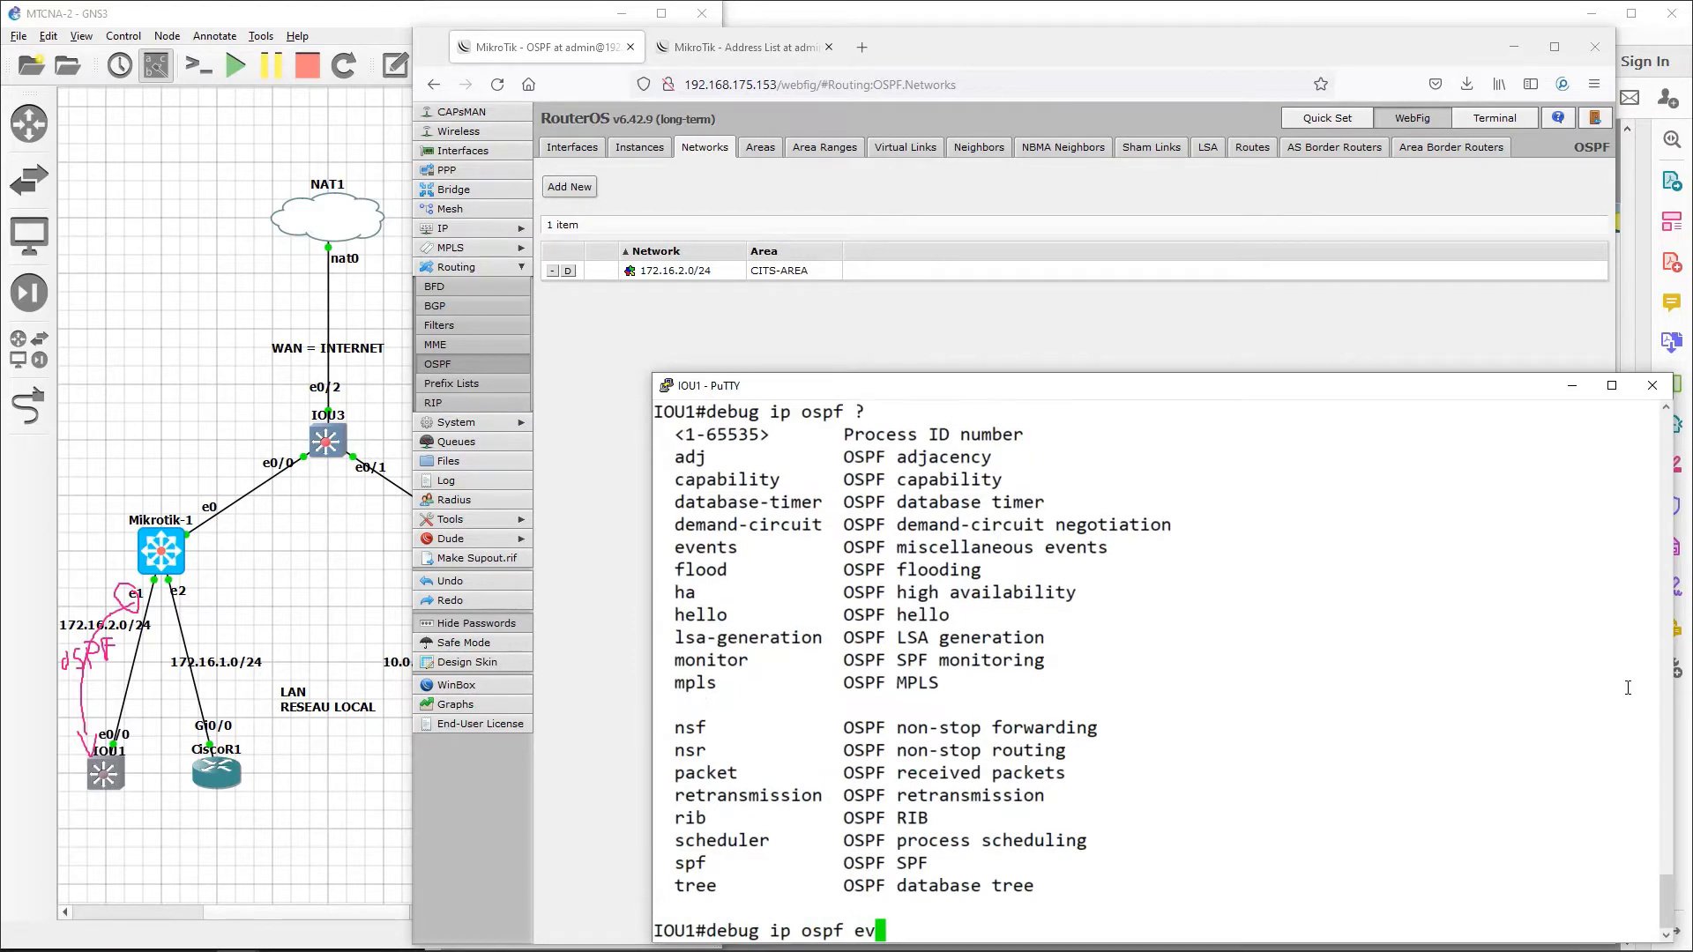
key("Return")
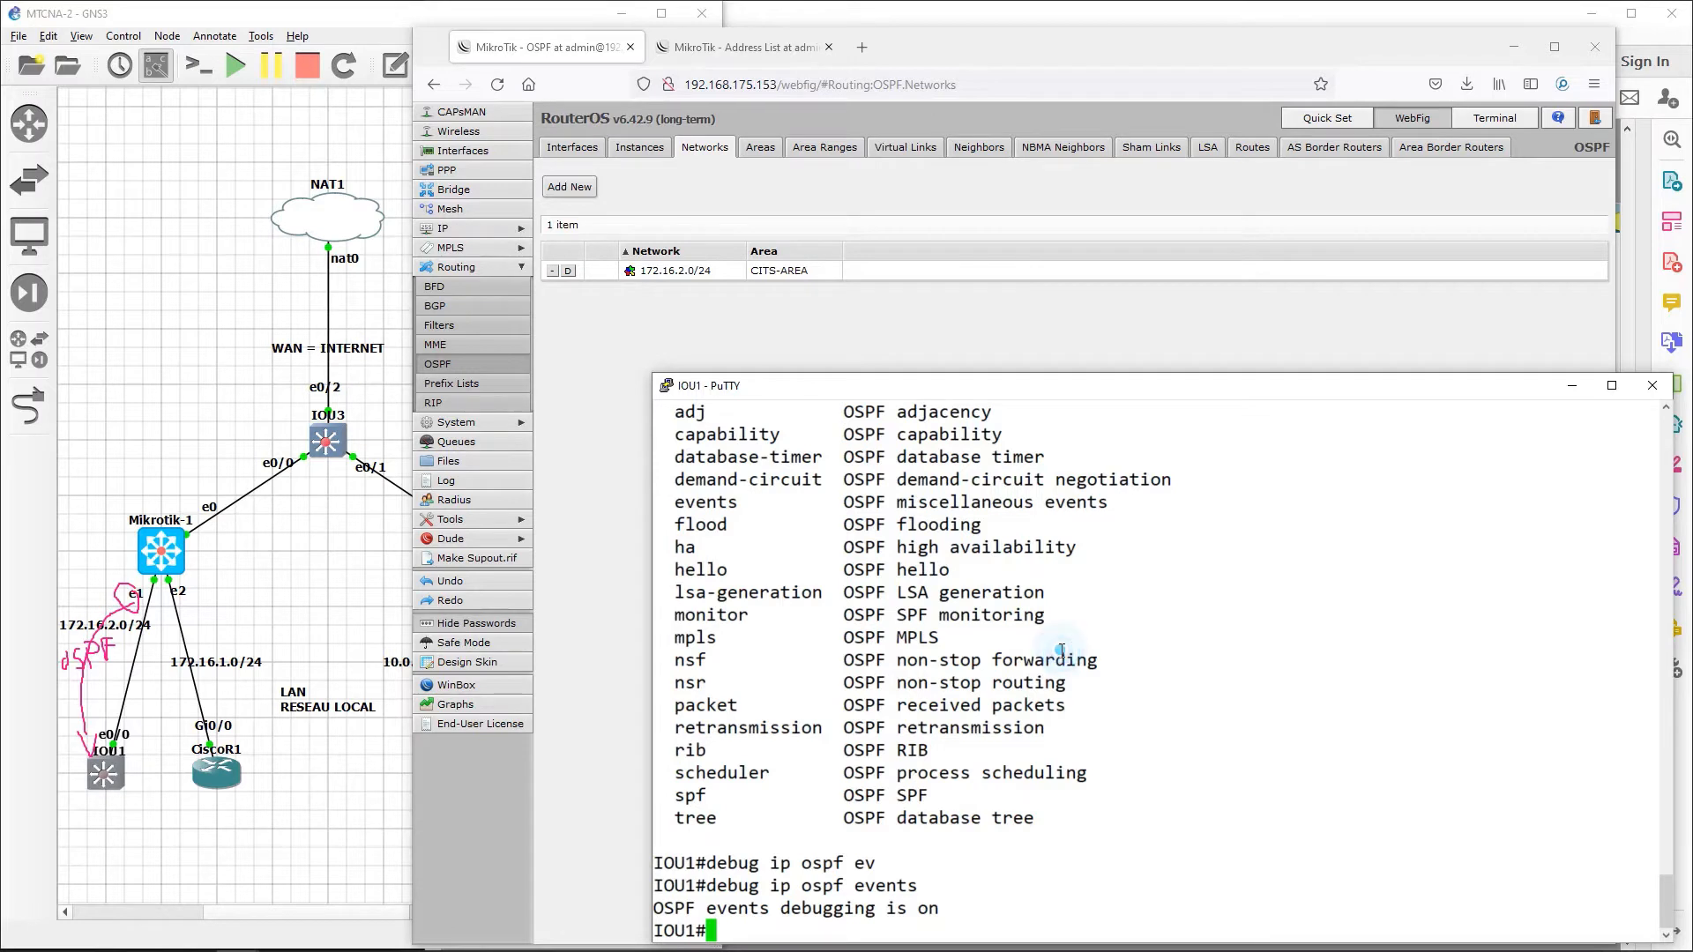
Step: Enter global configuration mode on IOU1 with configure terminal
key("Return")
key("Return")
key("Return")
key("Return")
key("Return")
type("conf")
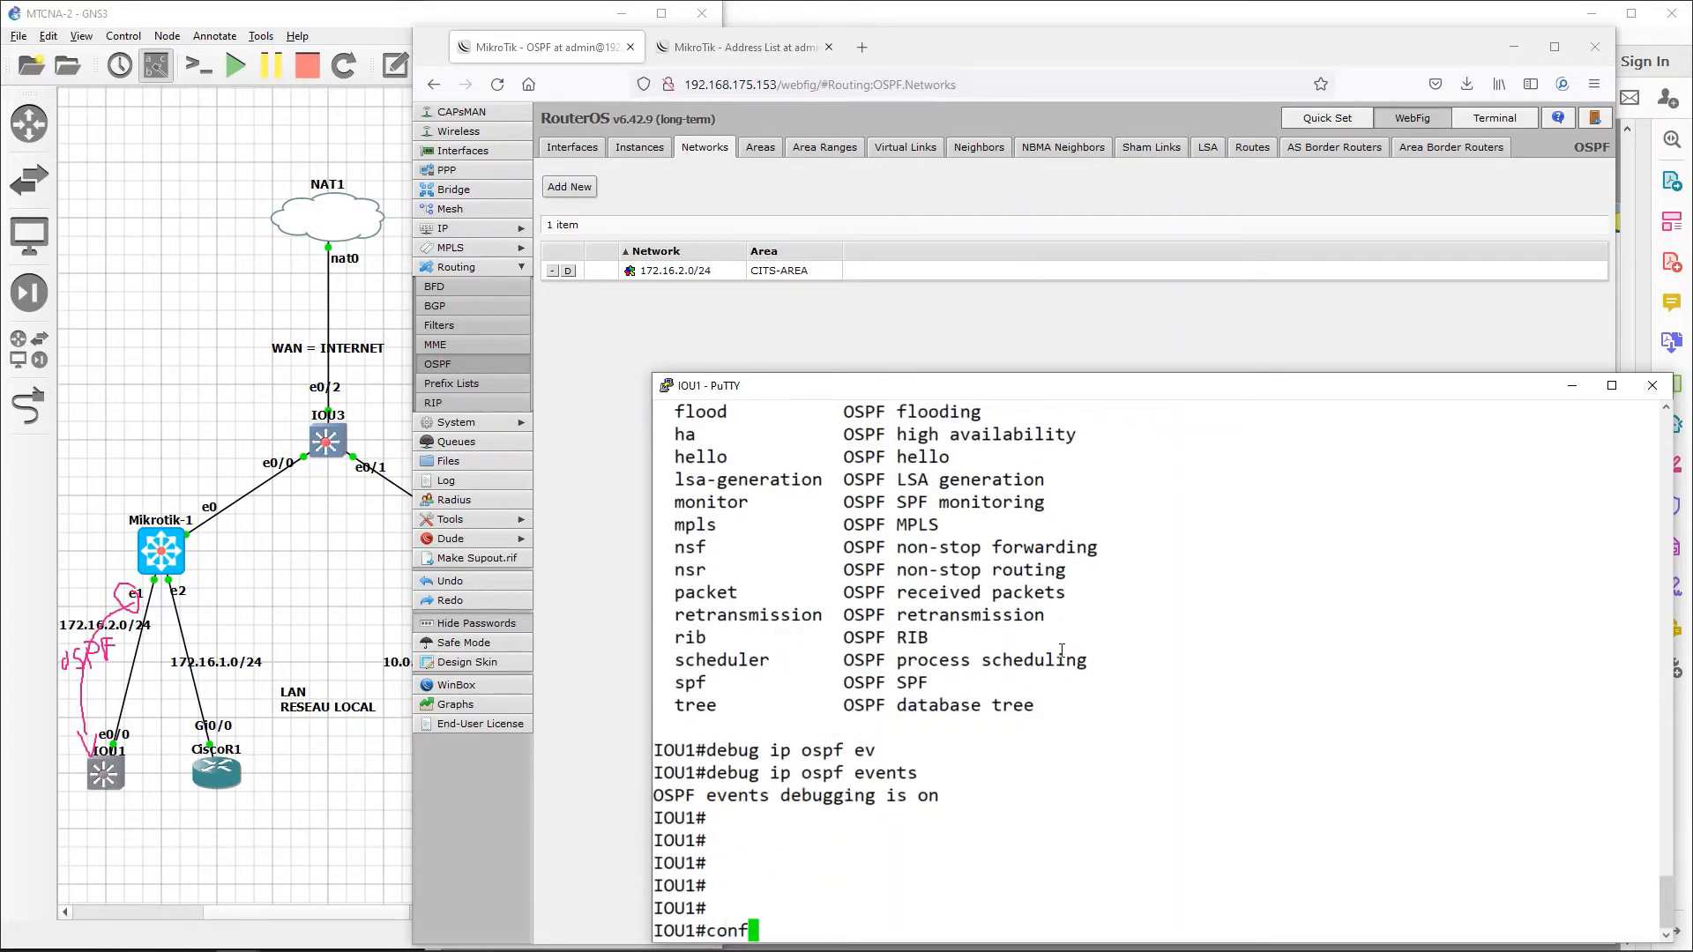
key("Tab")
key("Tab")
type("t")
key("Tab")
key("Return")
key("Return")
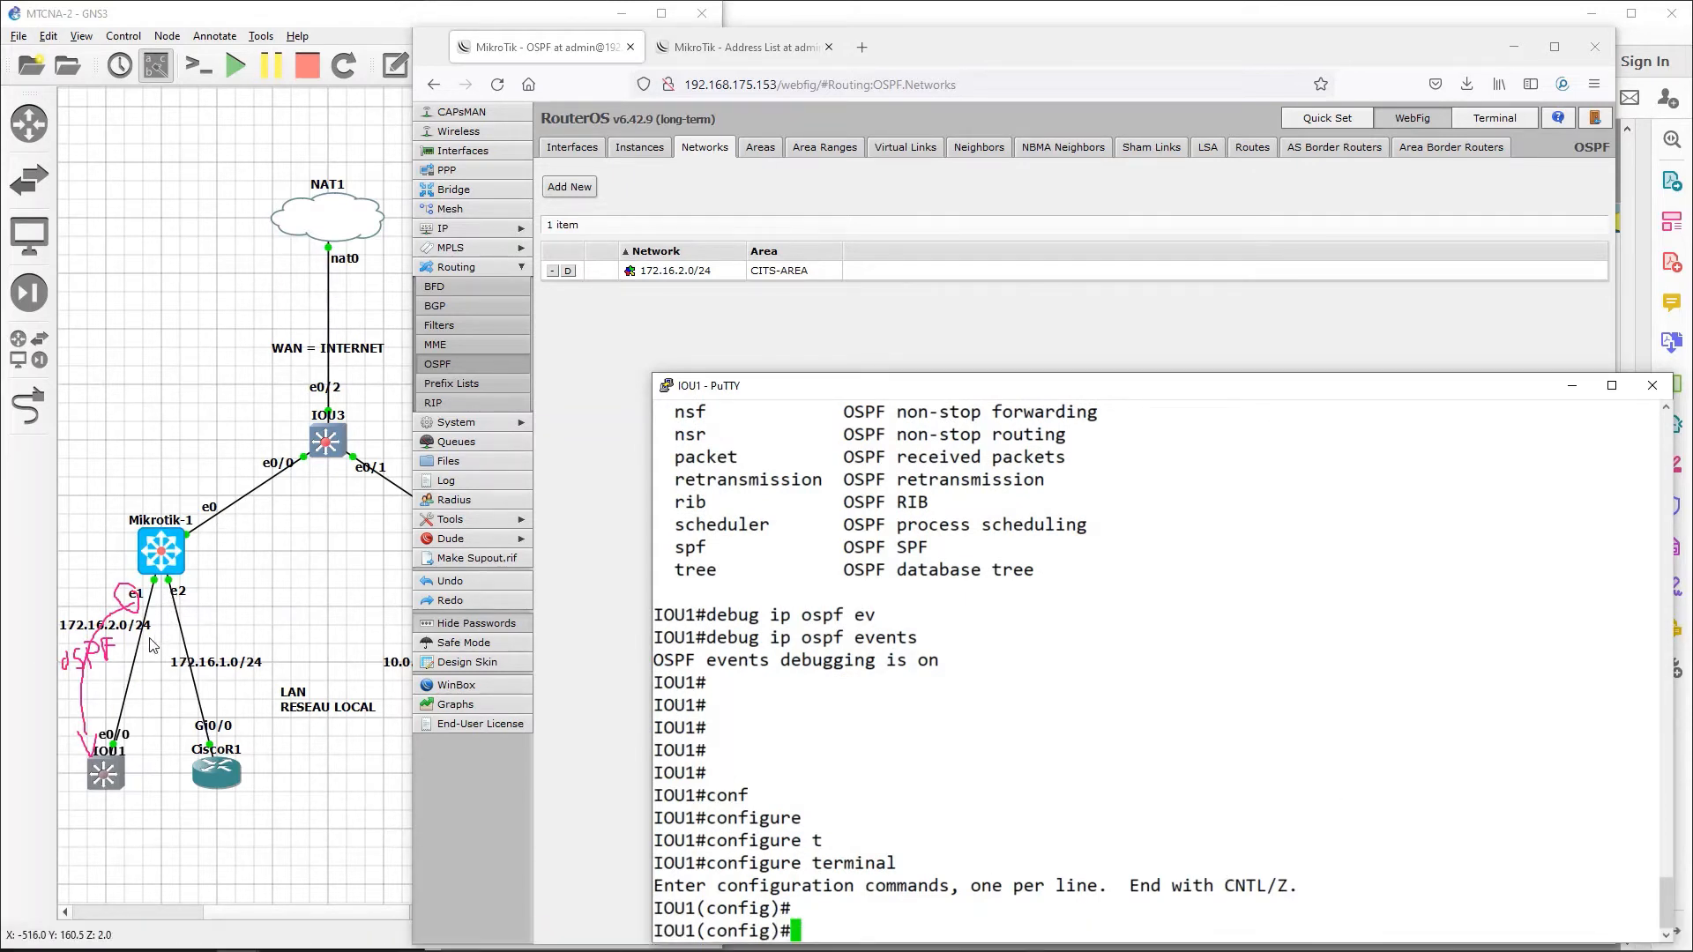
Step: Start an Ethernet packet capture on the GNS3 link between Mikrotik-1 and IOU1, and widen the capture window
right_click(138, 663)
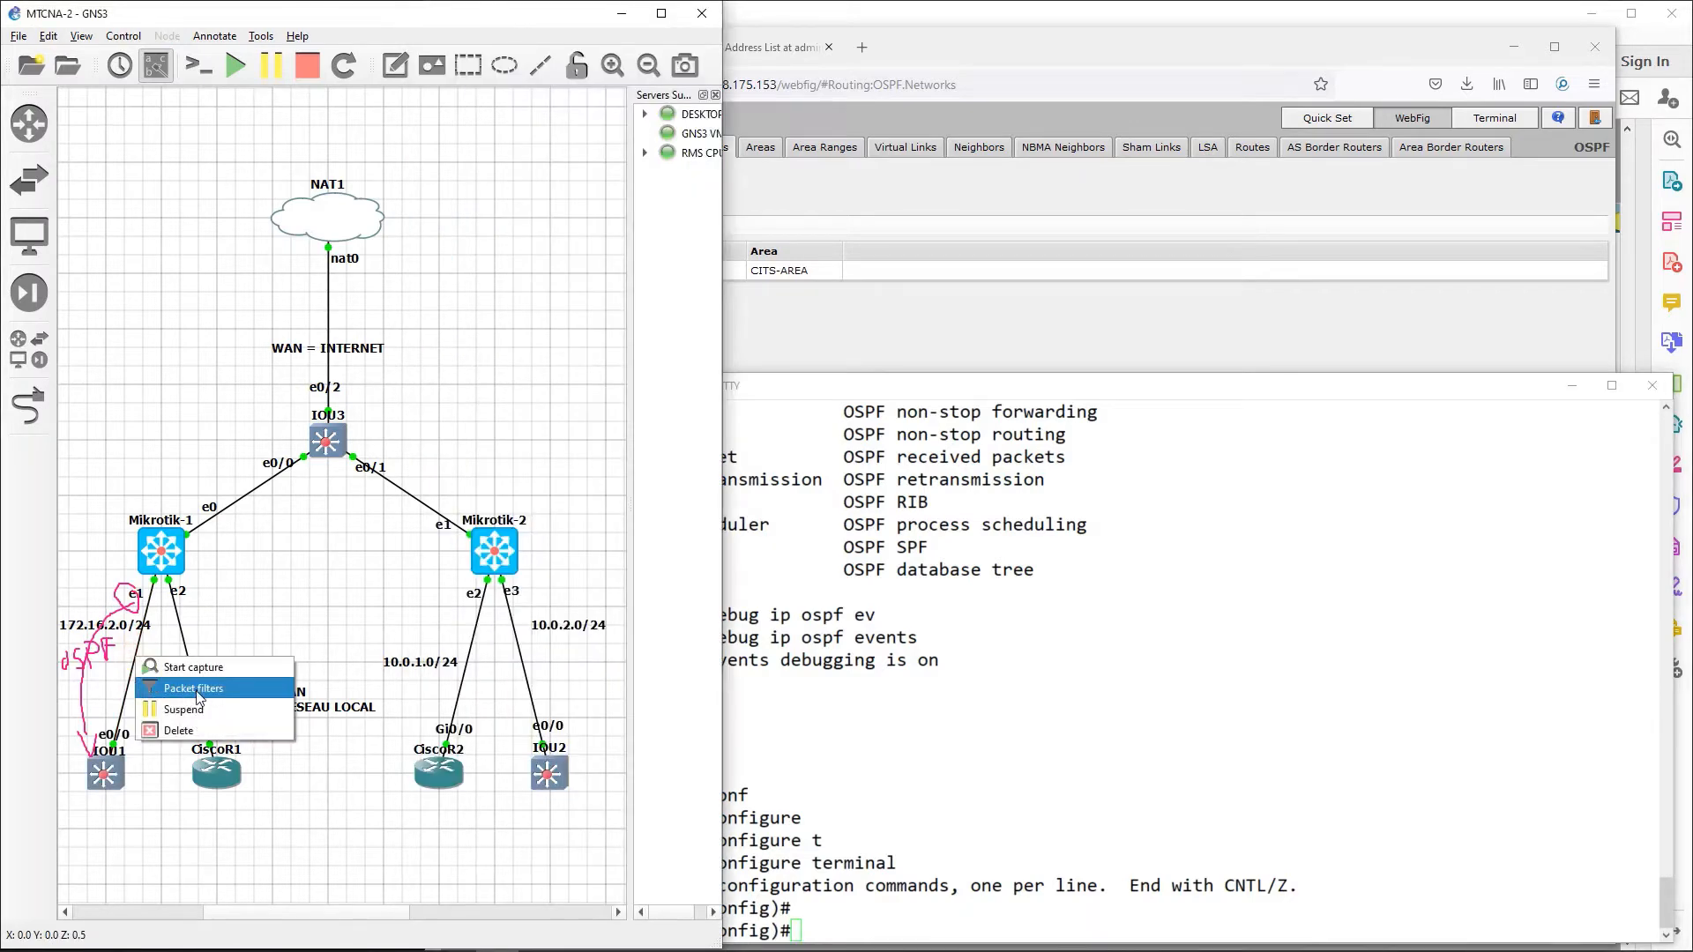
left_click(172, 658)
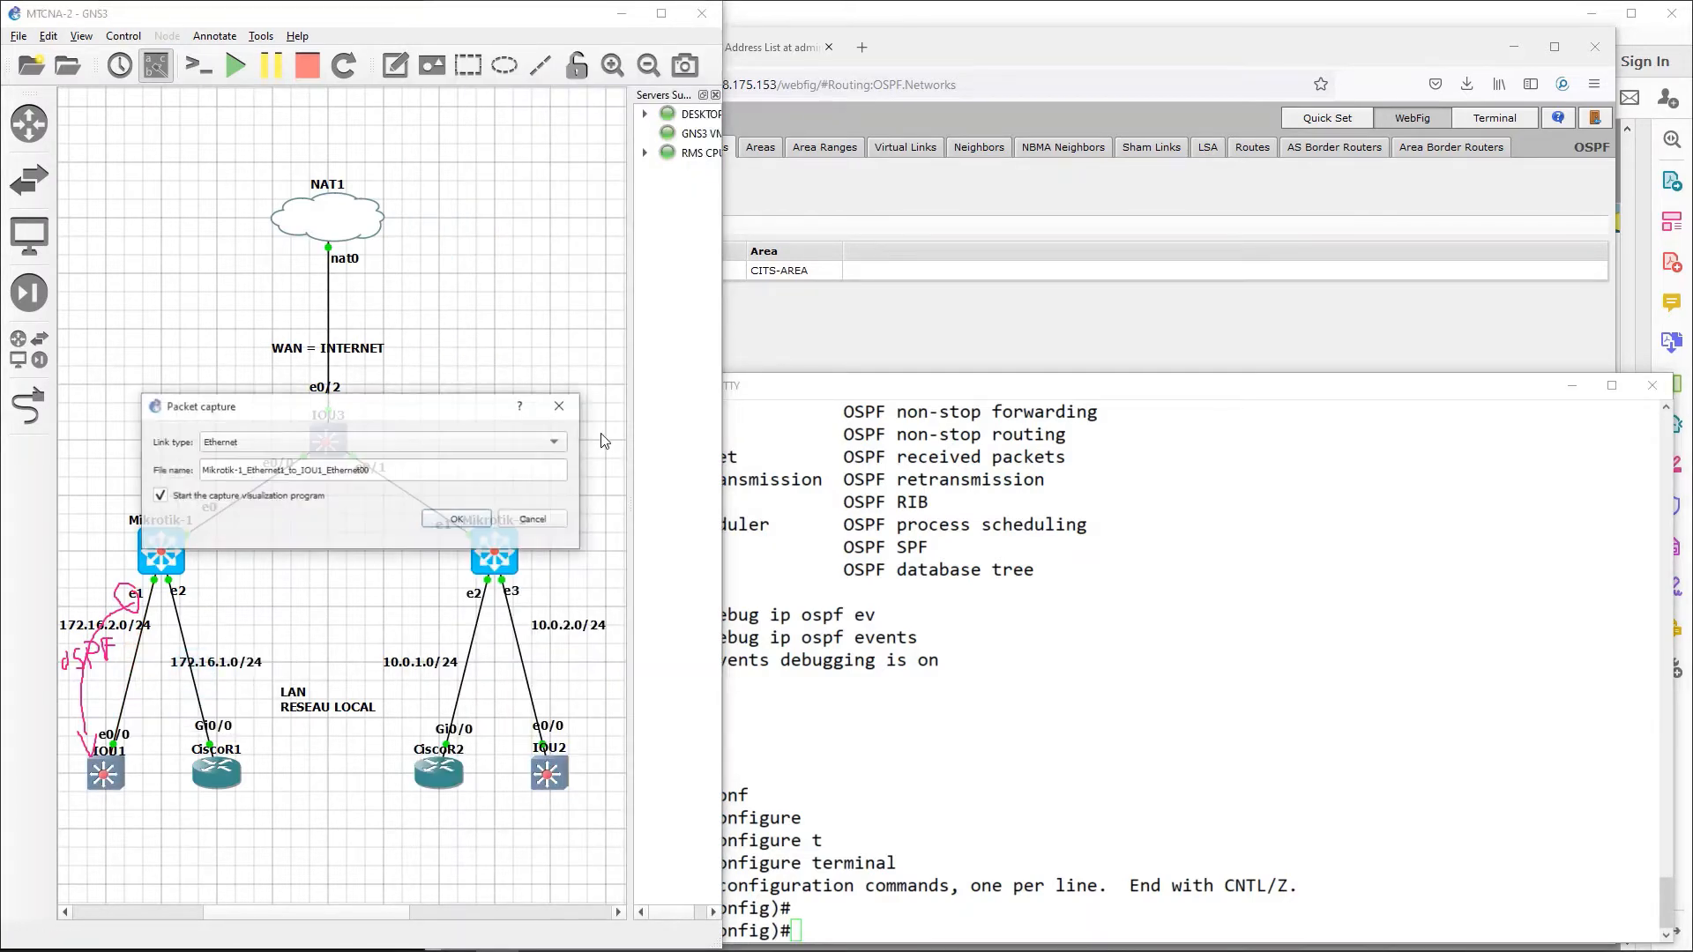
left_click(457, 519)
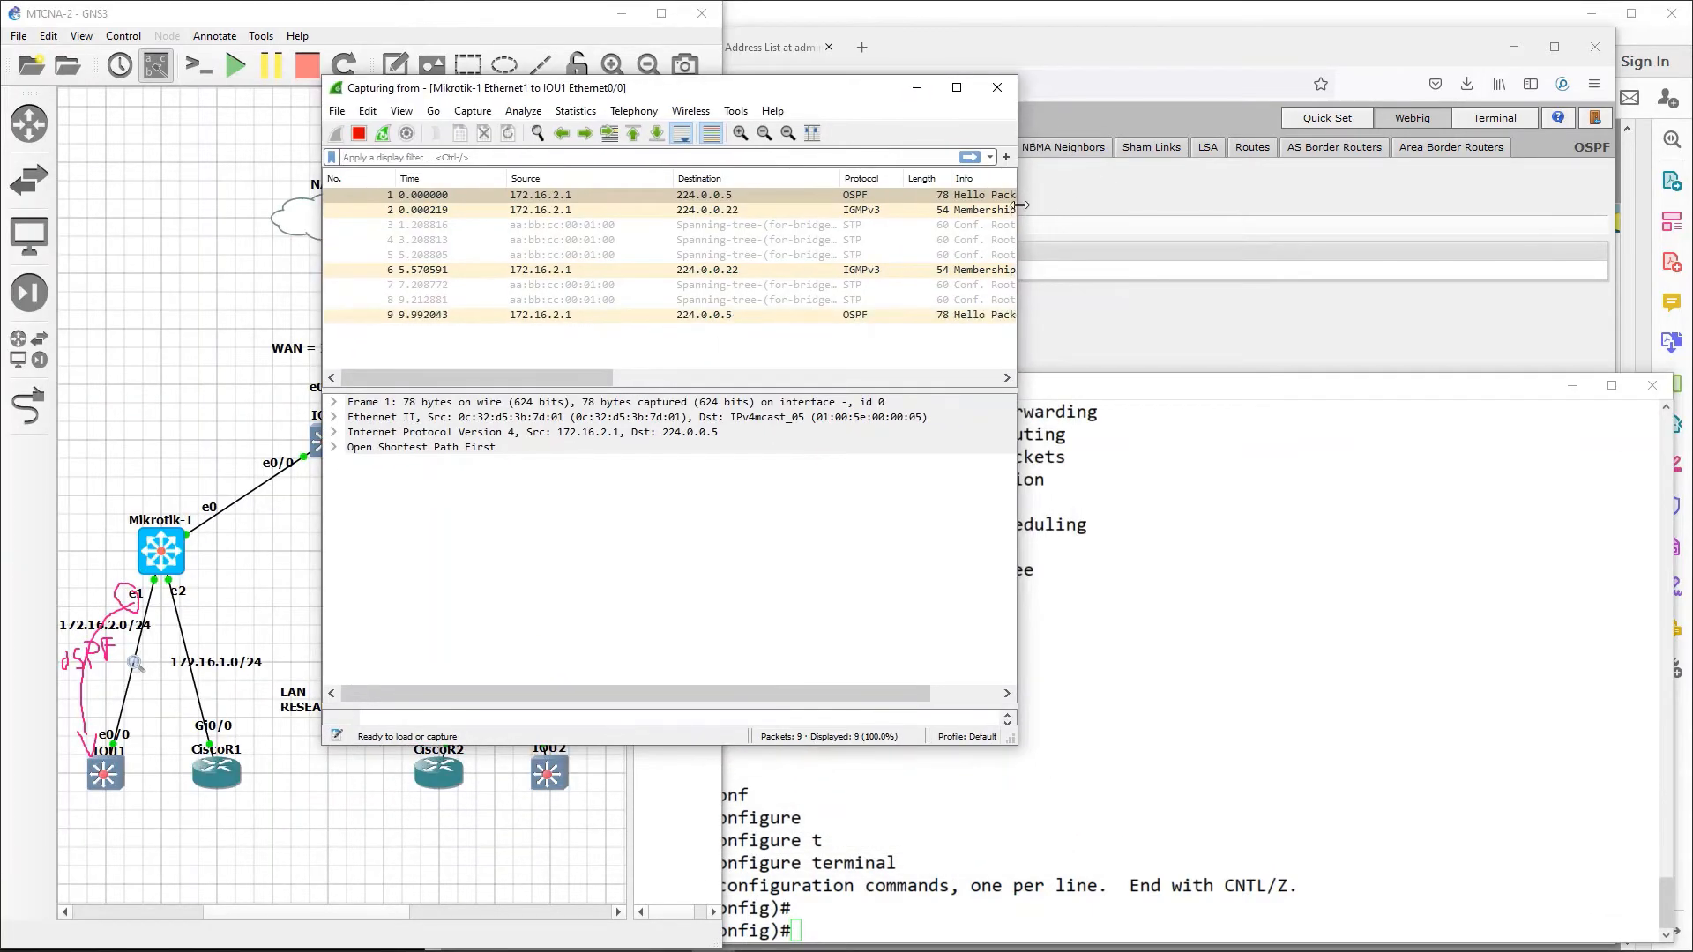
left_click_drag(1030, 211, 1481, 211)
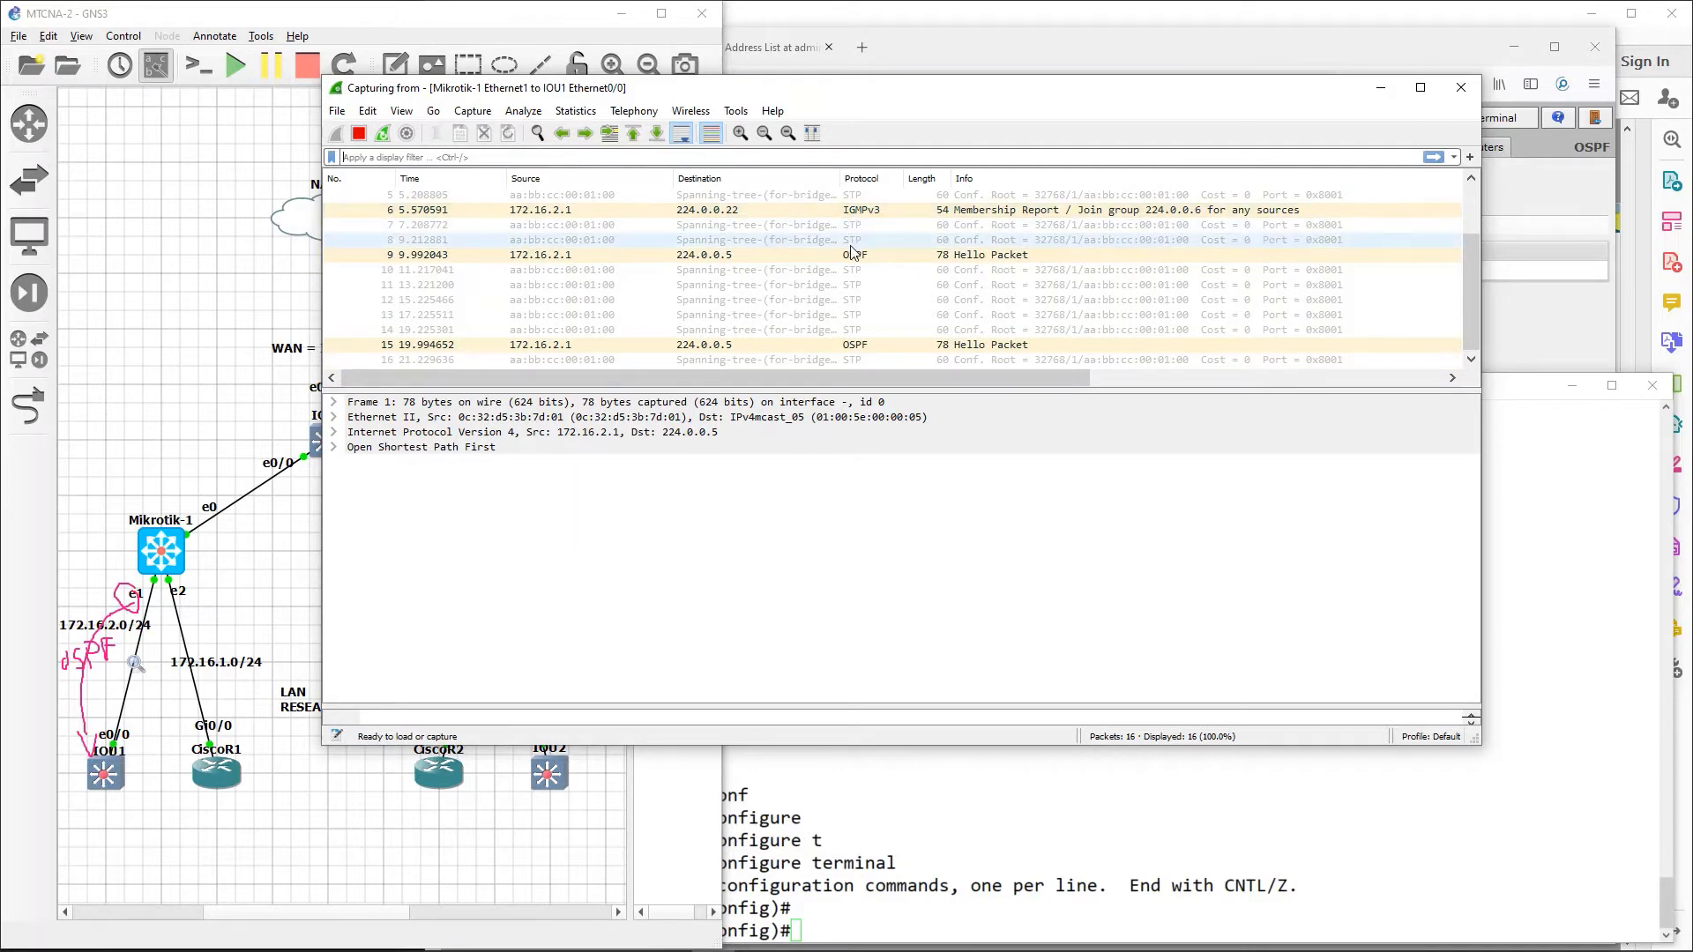
Step: Examine the OSPF Header and OSPF Hello Packet fields of a captured hello sent by 172.16.2.1
left_click(728, 241)
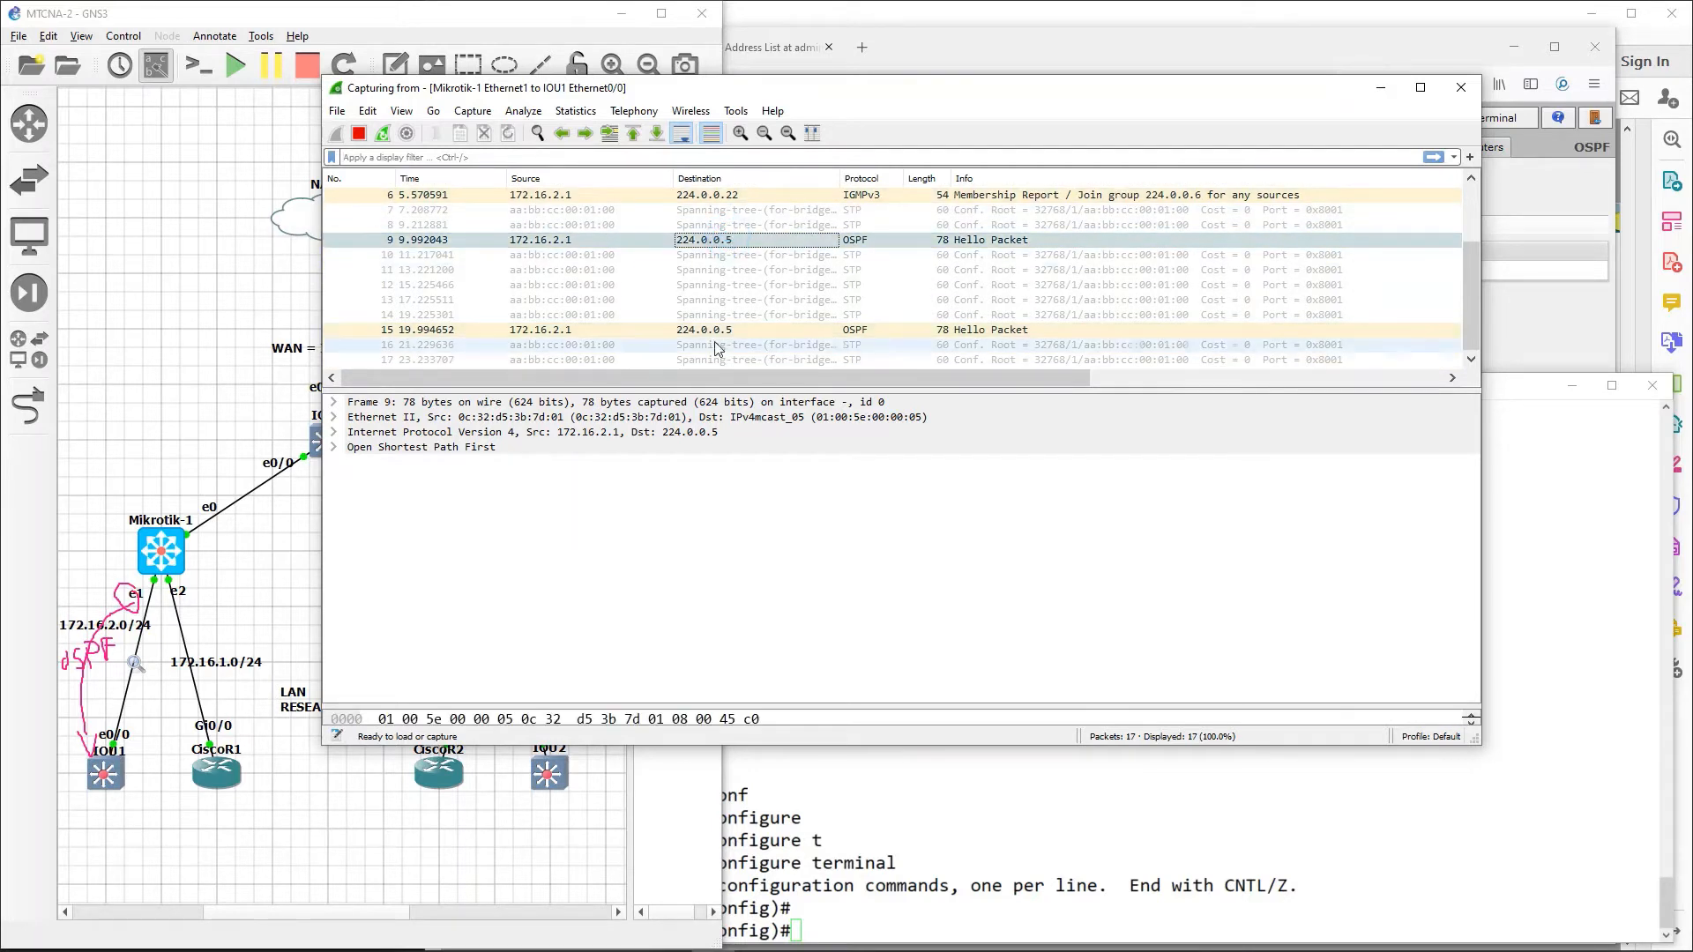
left_click(335, 449)
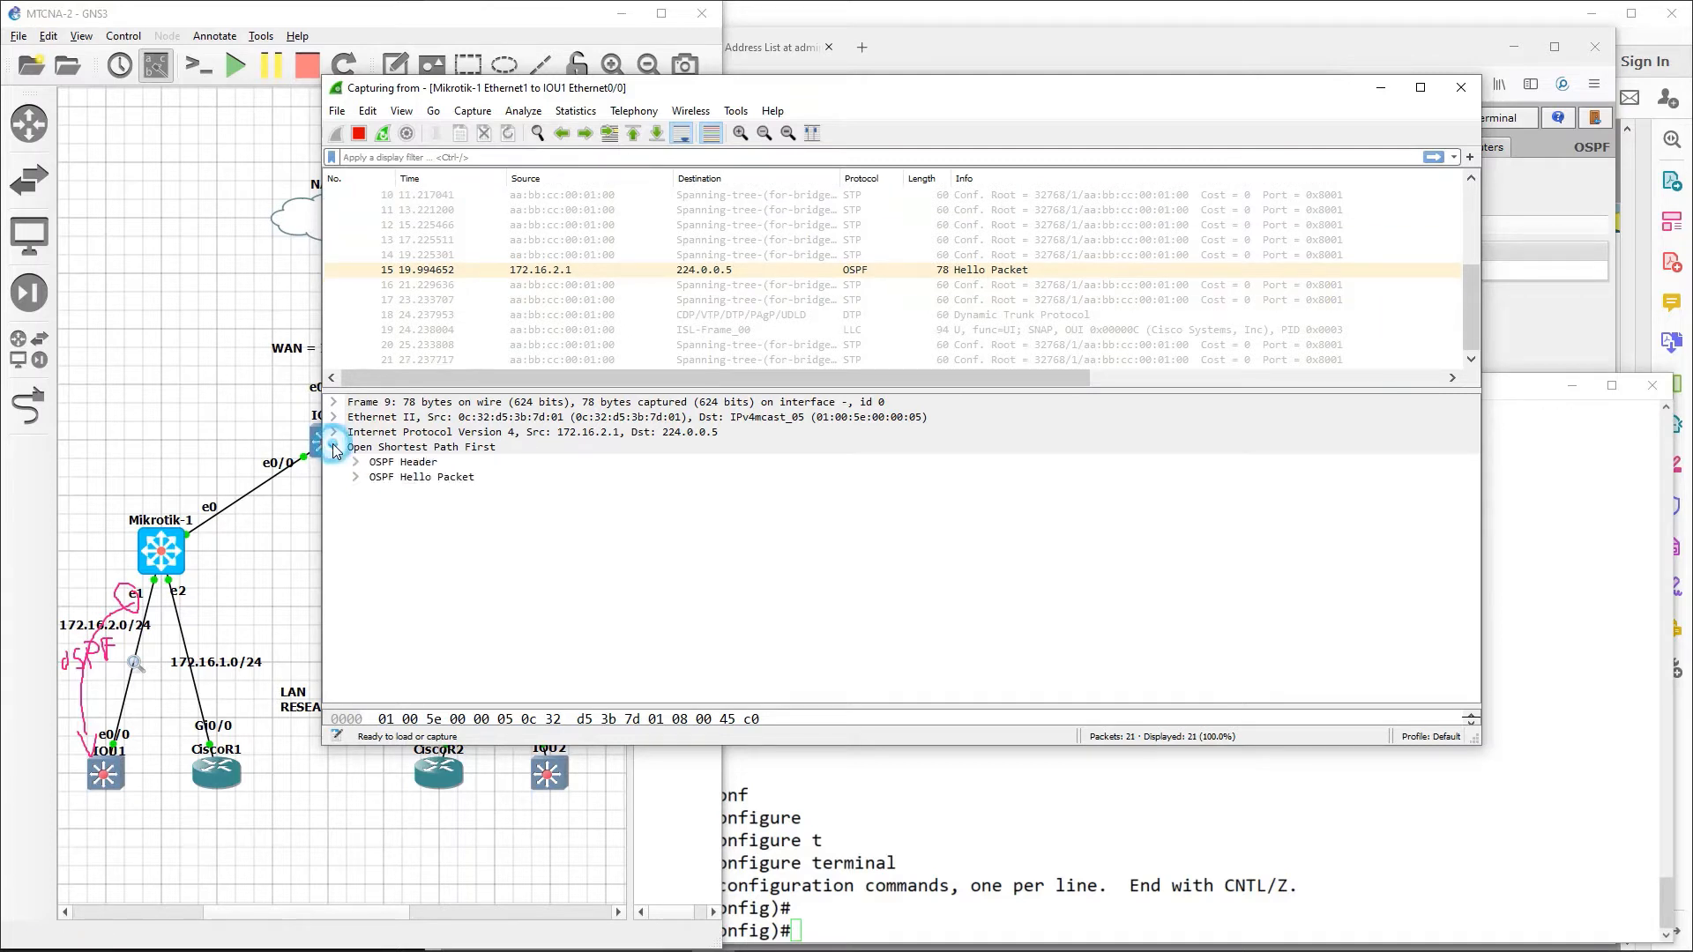
left_click(355, 462)
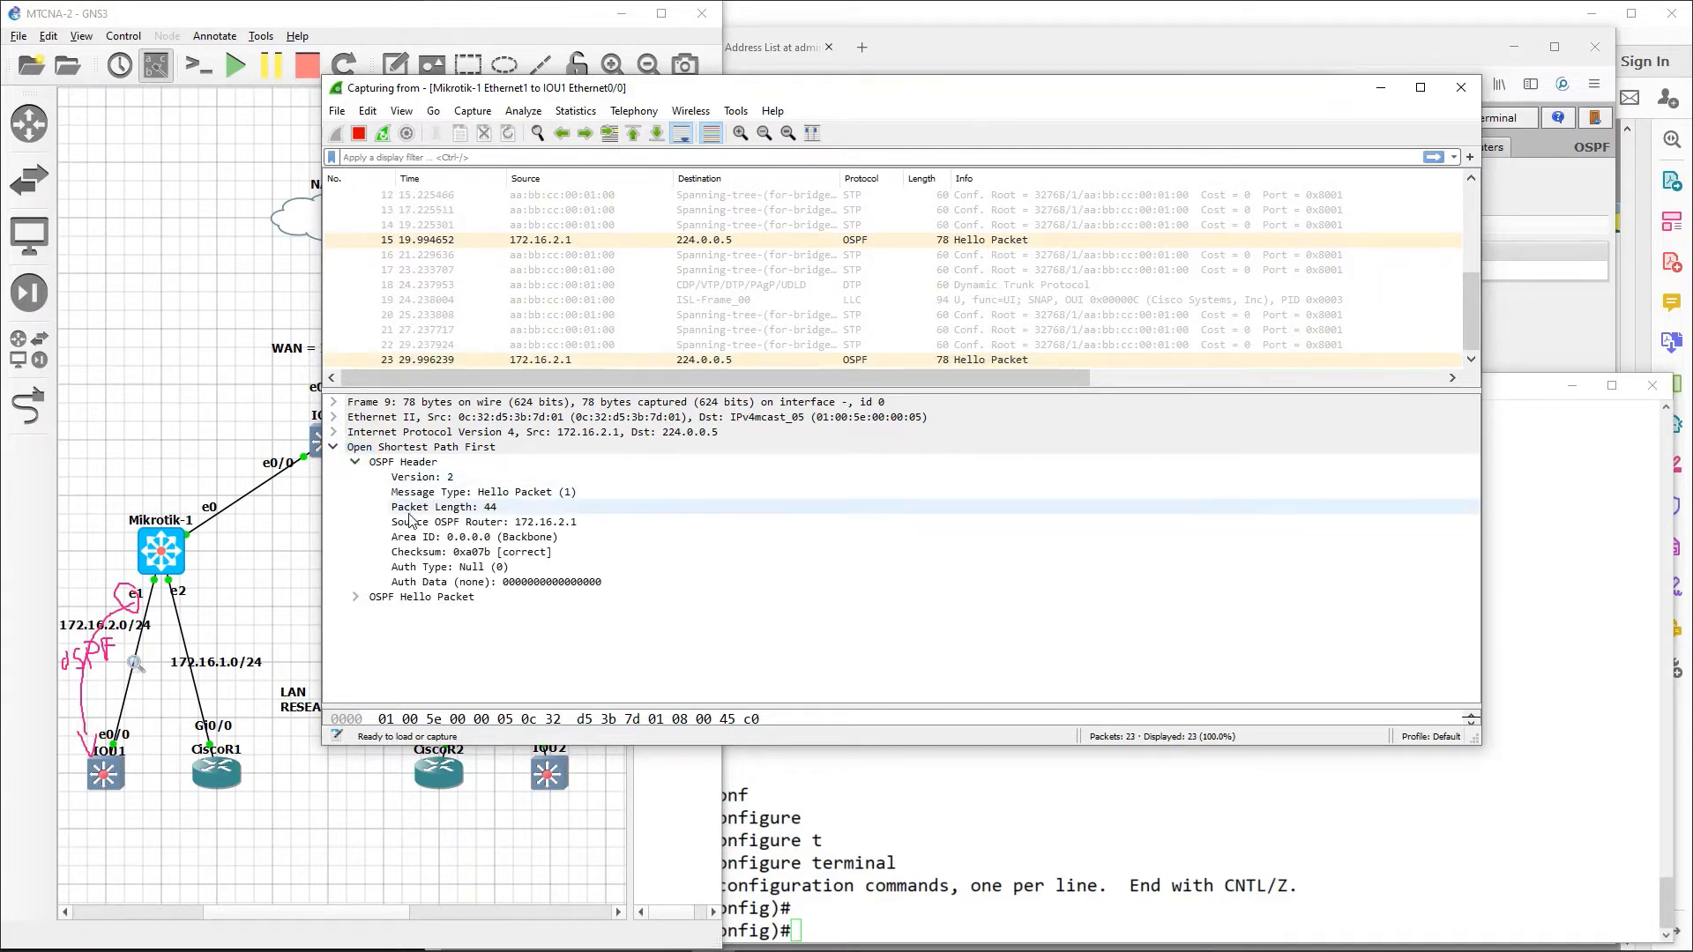
left_click(354, 598)
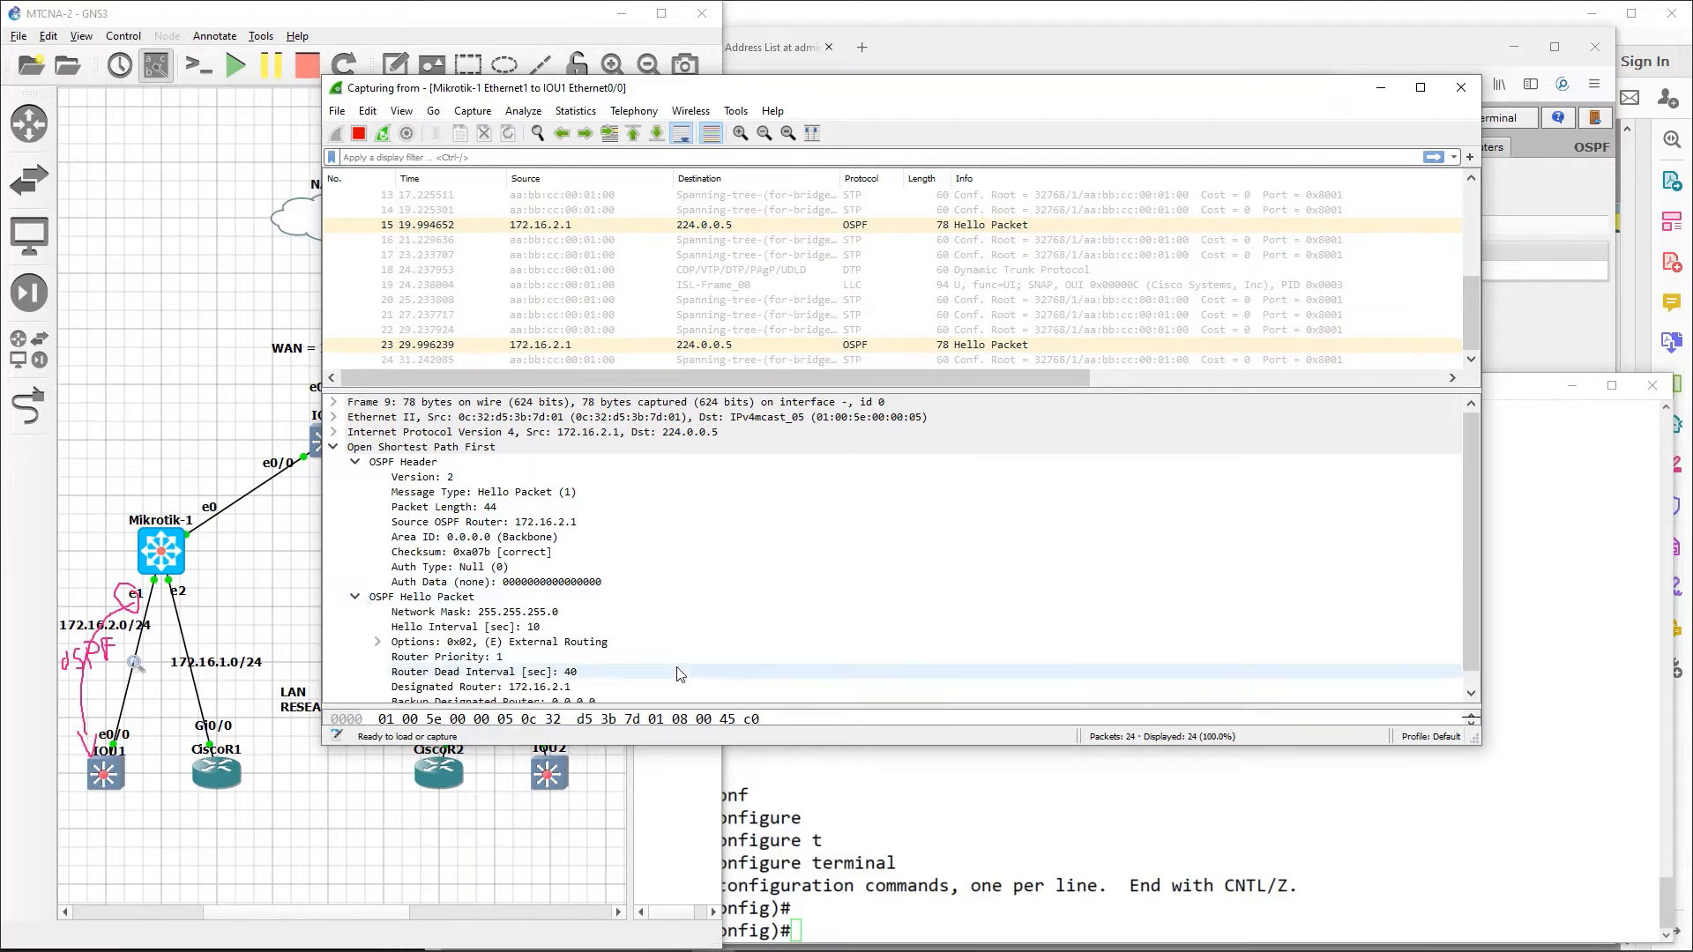
scroll(494, 653, "down", 1)
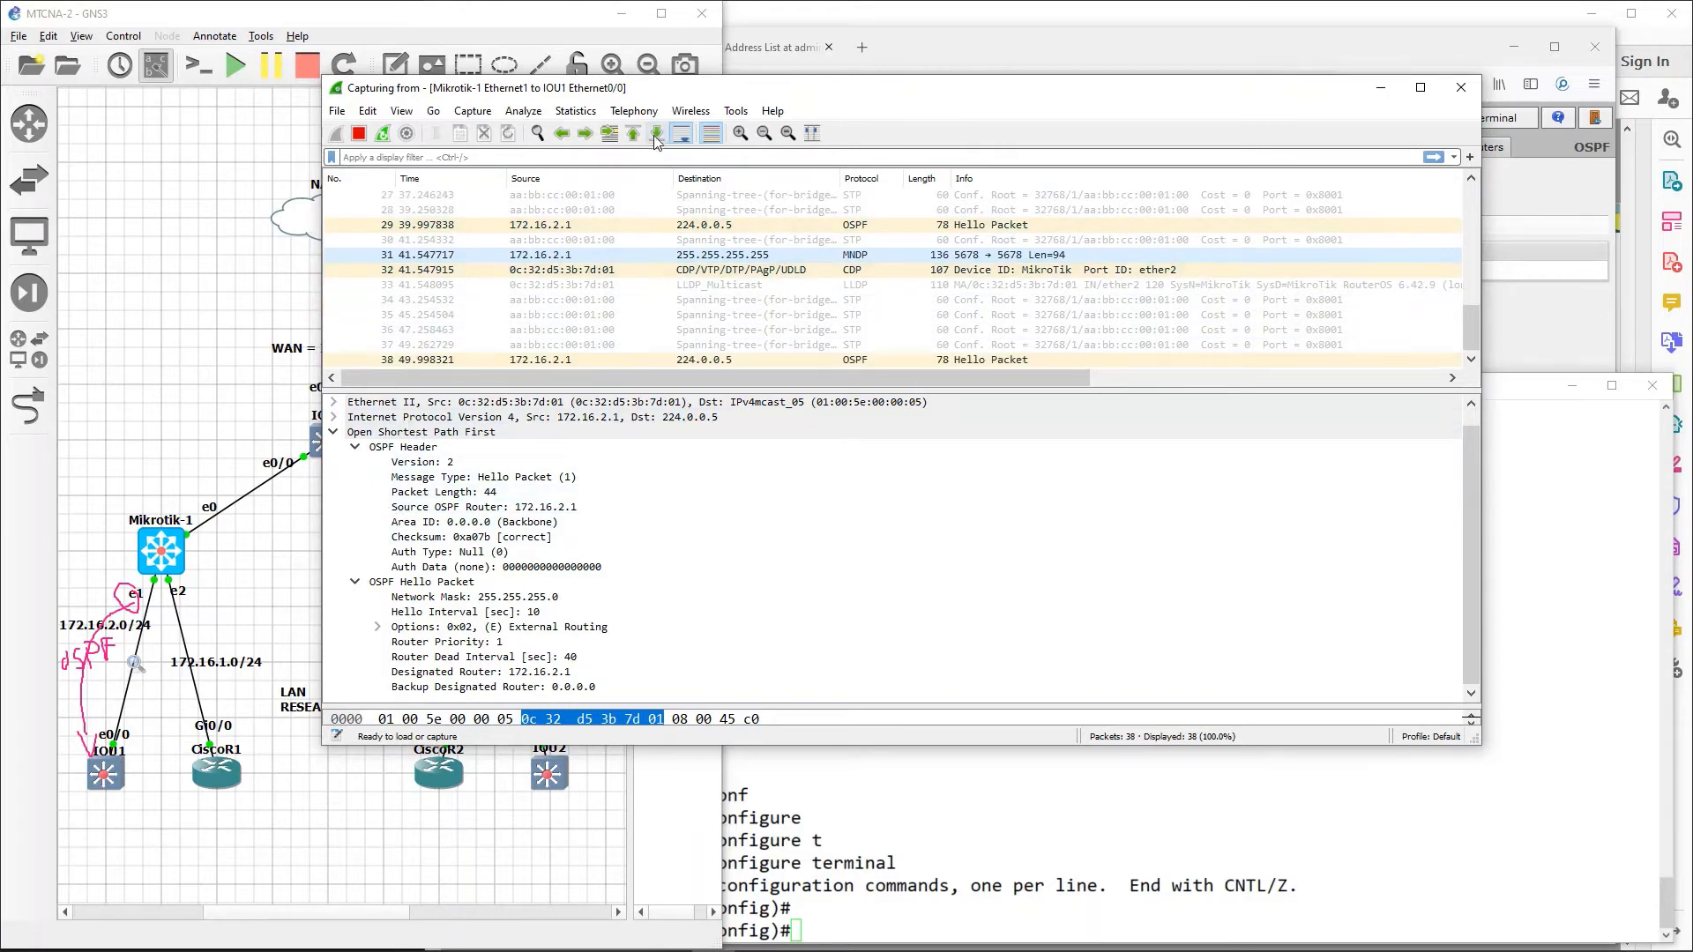
Step: Move the Wireshark capture window up and the GNS3 window slightly lower so both stay within reach
left_click_drag(710, 88, 557, 23)
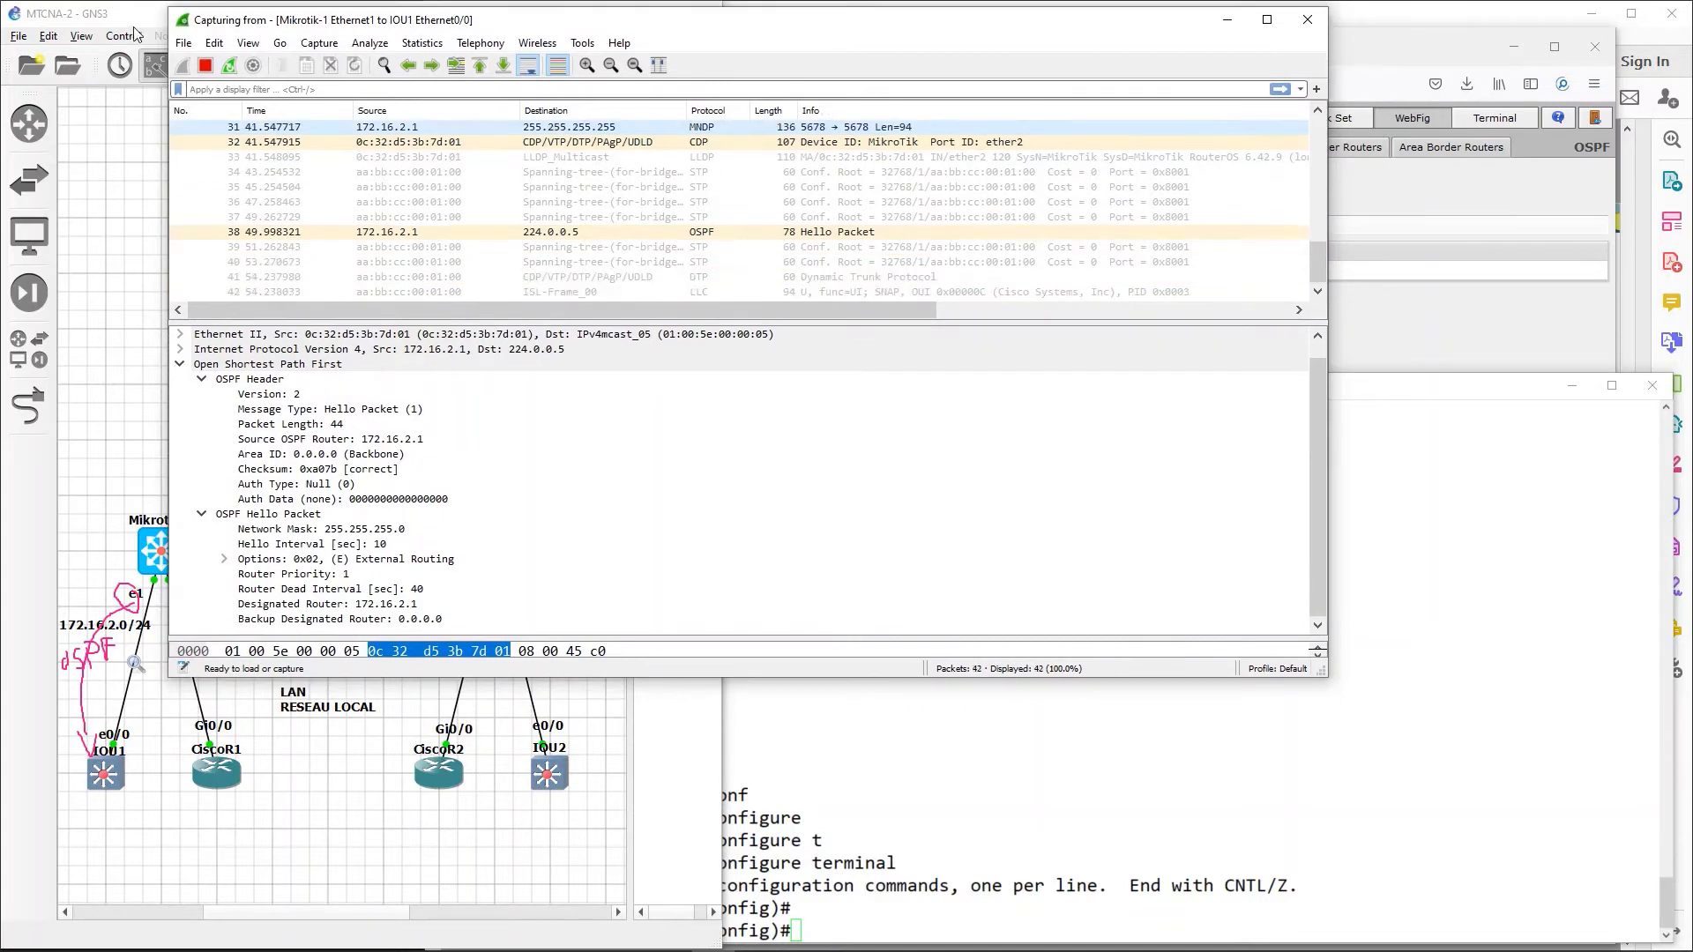
left_click(129, 15)
left_click_drag(186, 3, 197, 56)
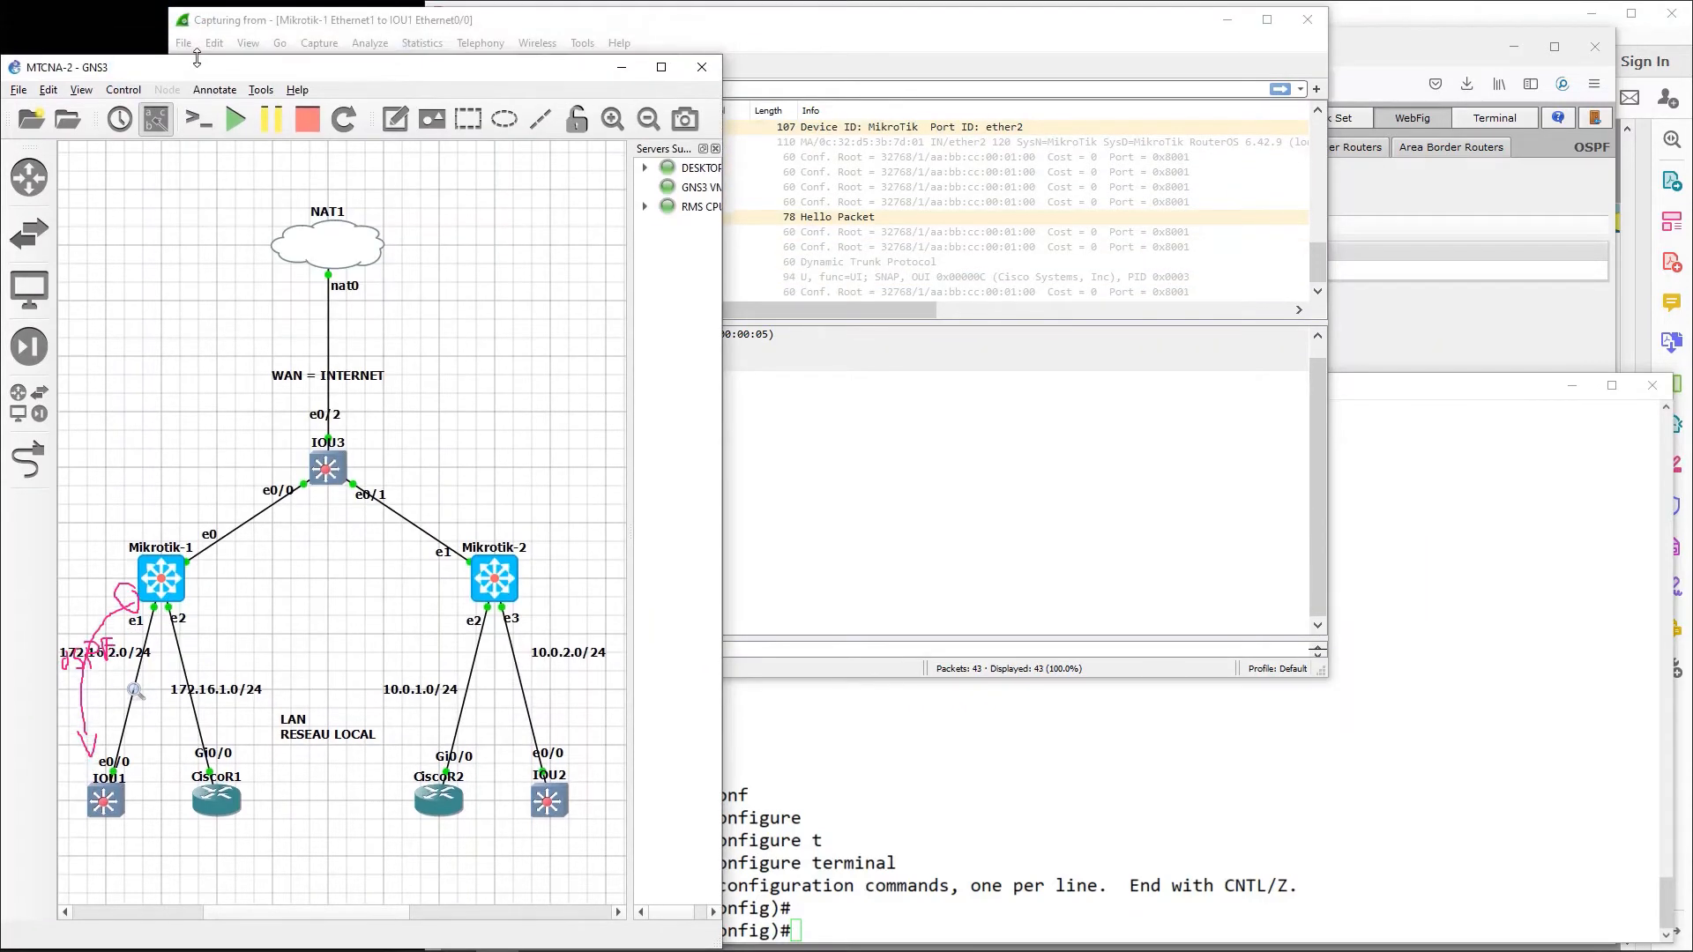
Step: Return to the IOU1 console and enable OSPF on interface vlan 1 with ip ospf 1 area 0
left_click(1451, 506)
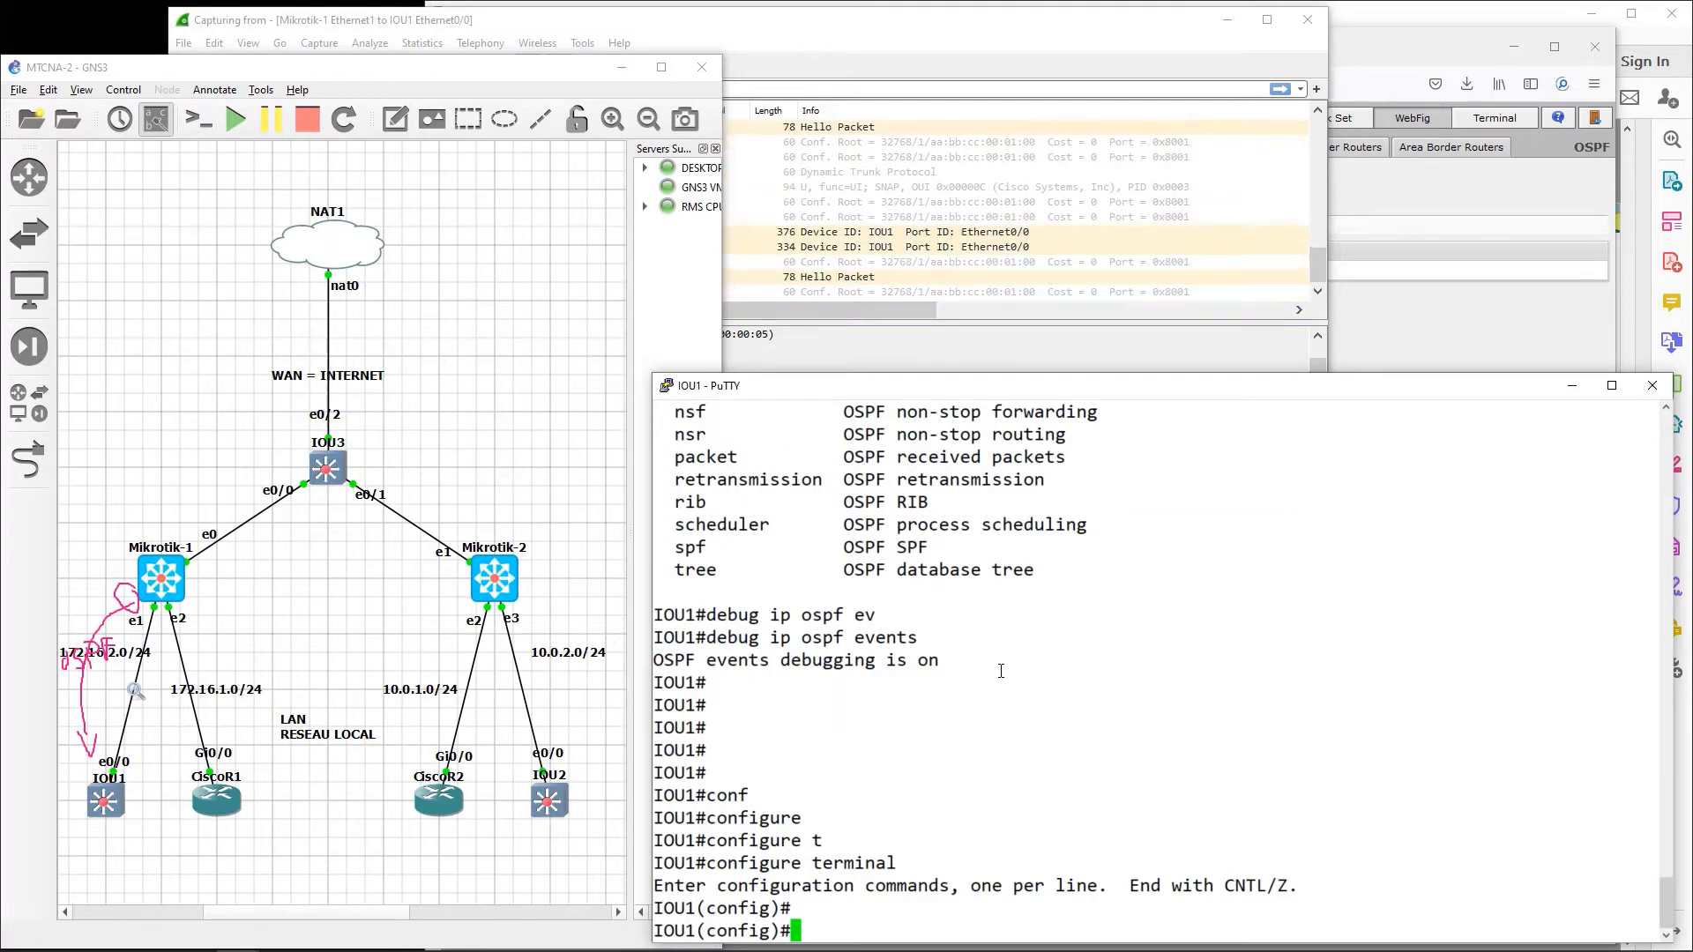
type("int vlan ")
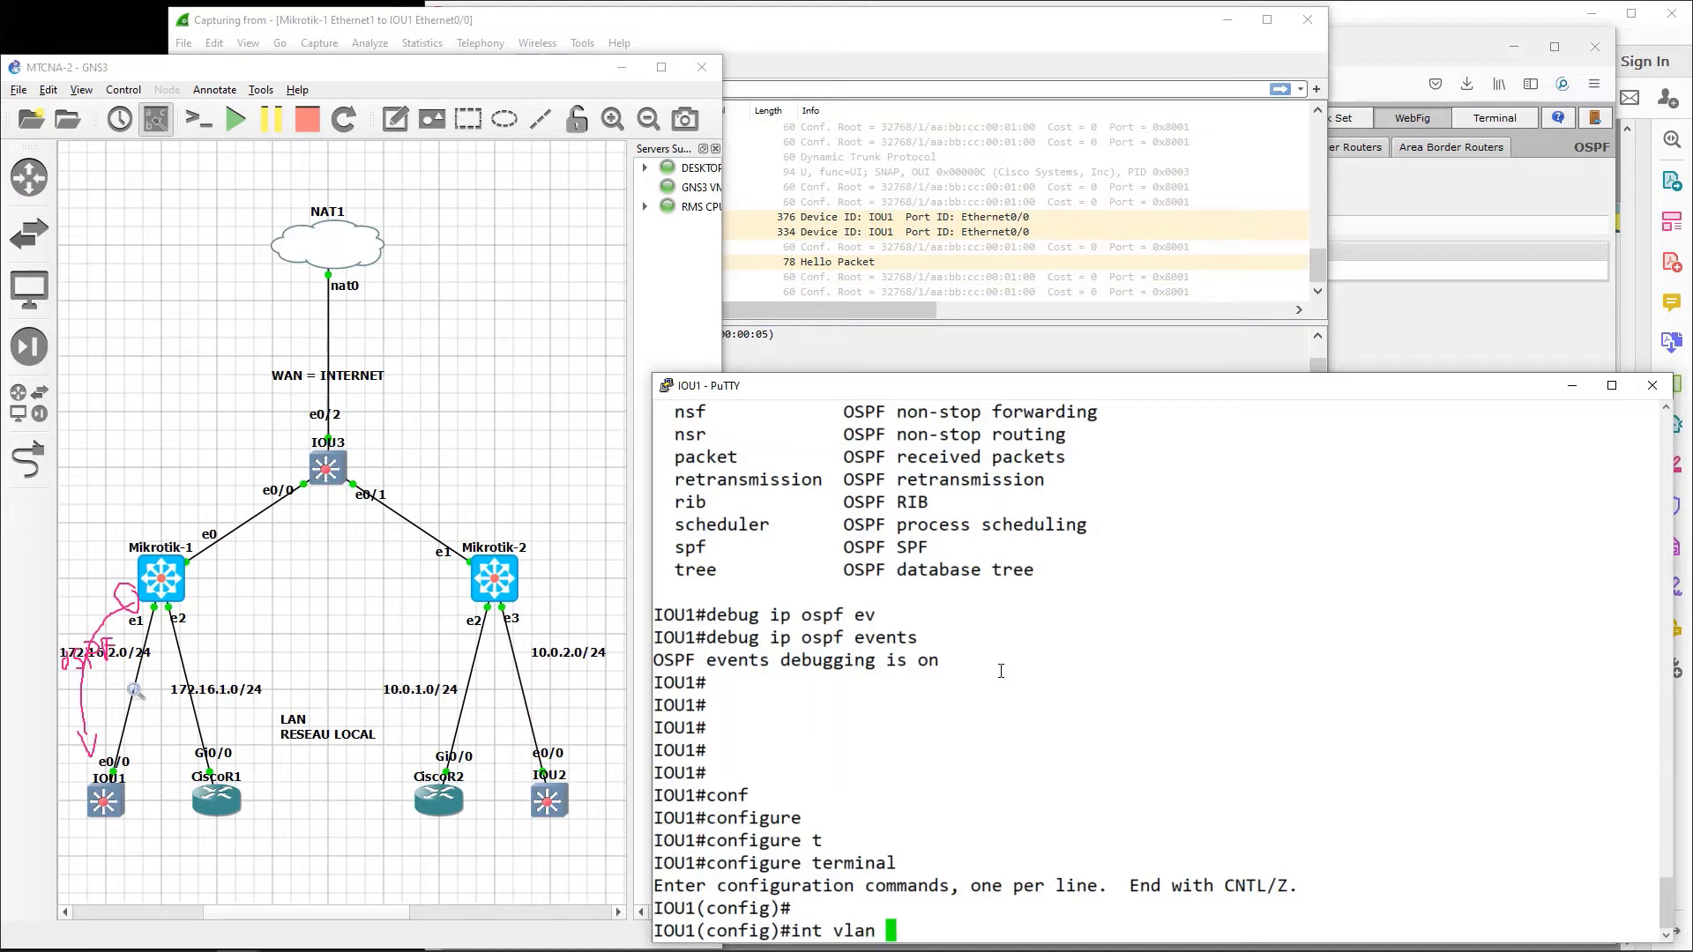
type("1")
key("Return")
type("i")
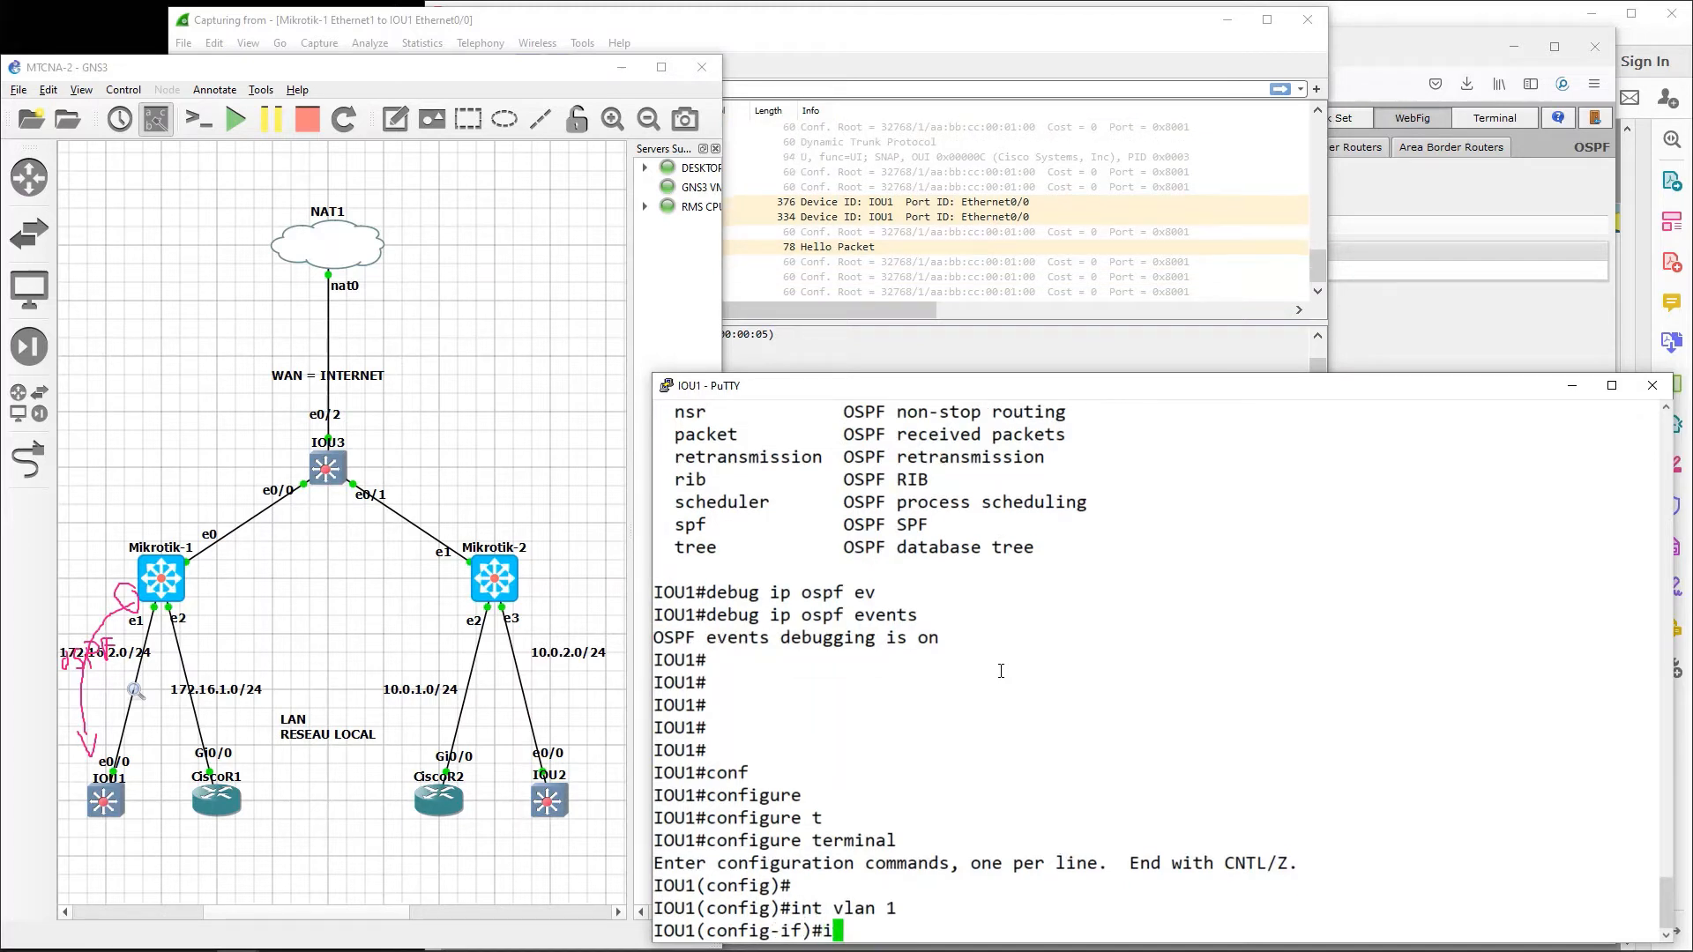
type("p os")
key("Tab")
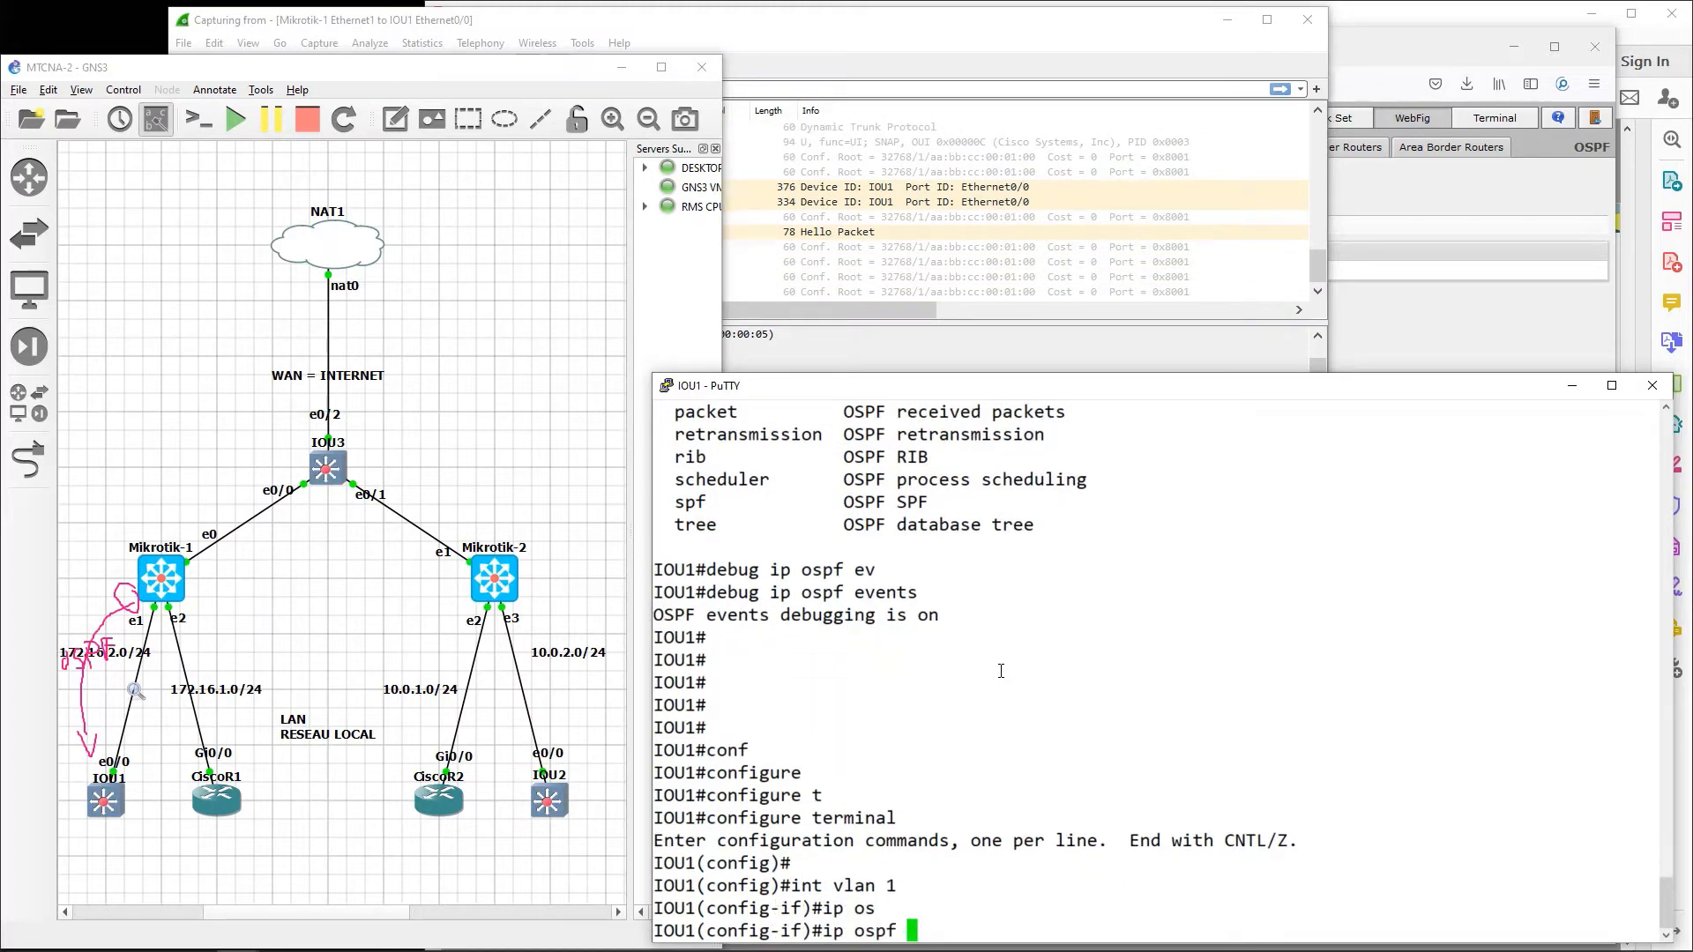
type("1 a")
key("Tab")
type("0")
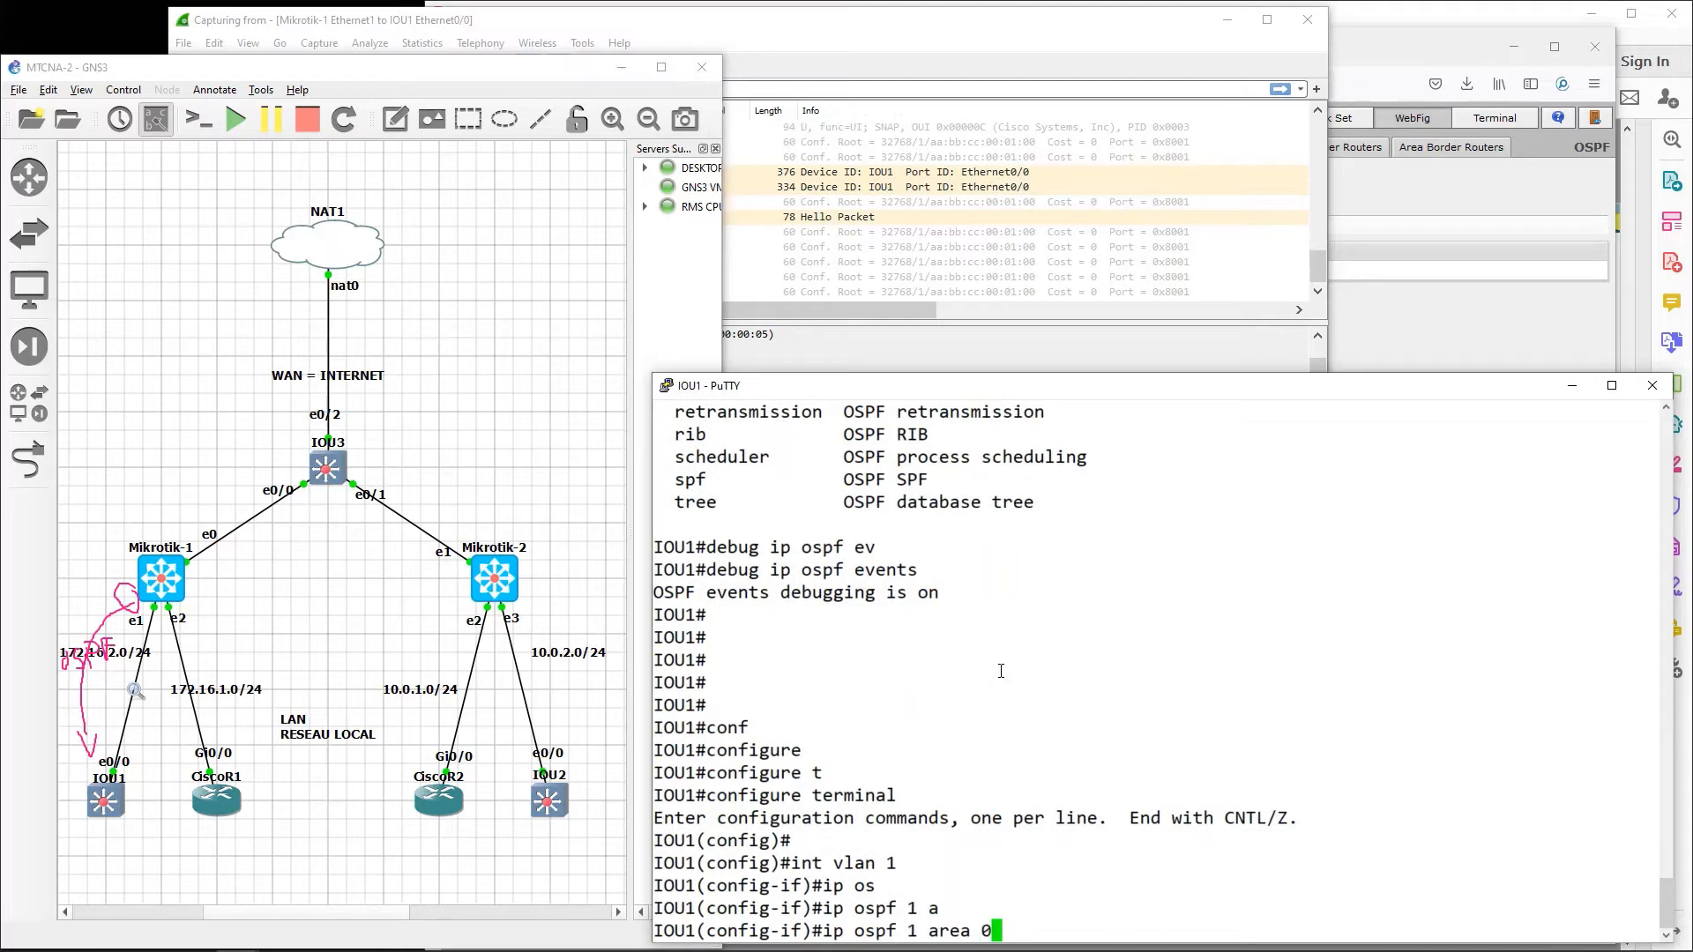
key("Return")
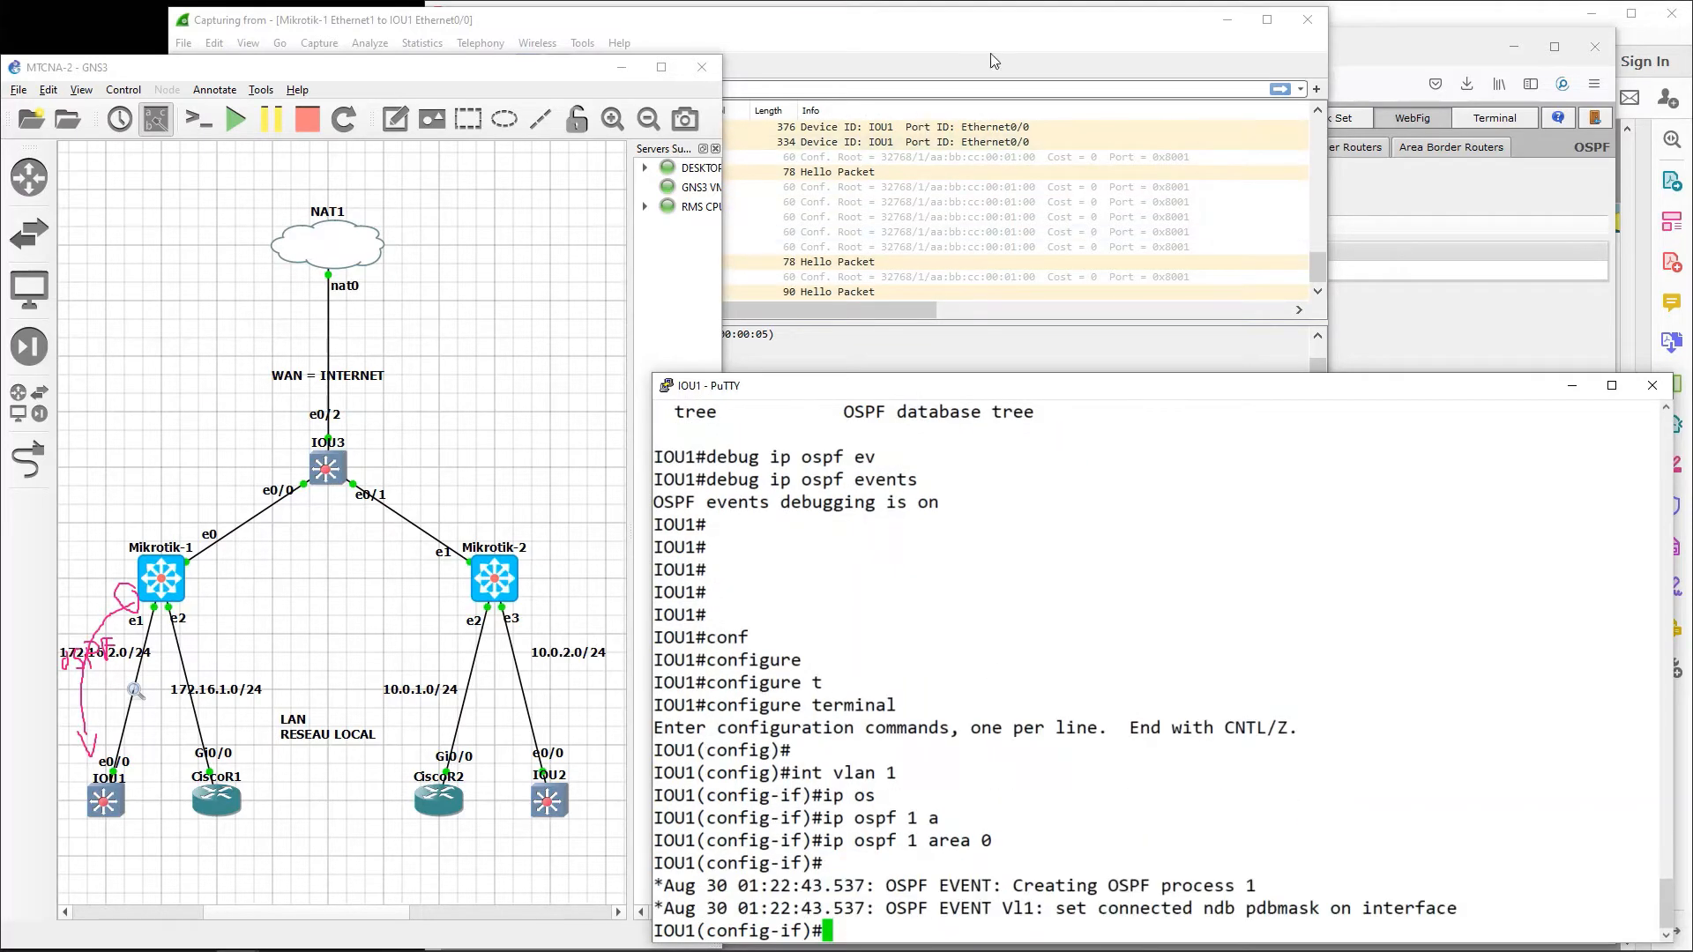
Step: Review the captured OSPF packet exchange in Wireshark and highlight the adjacency message in the IOU1 console
left_click(988, 34)
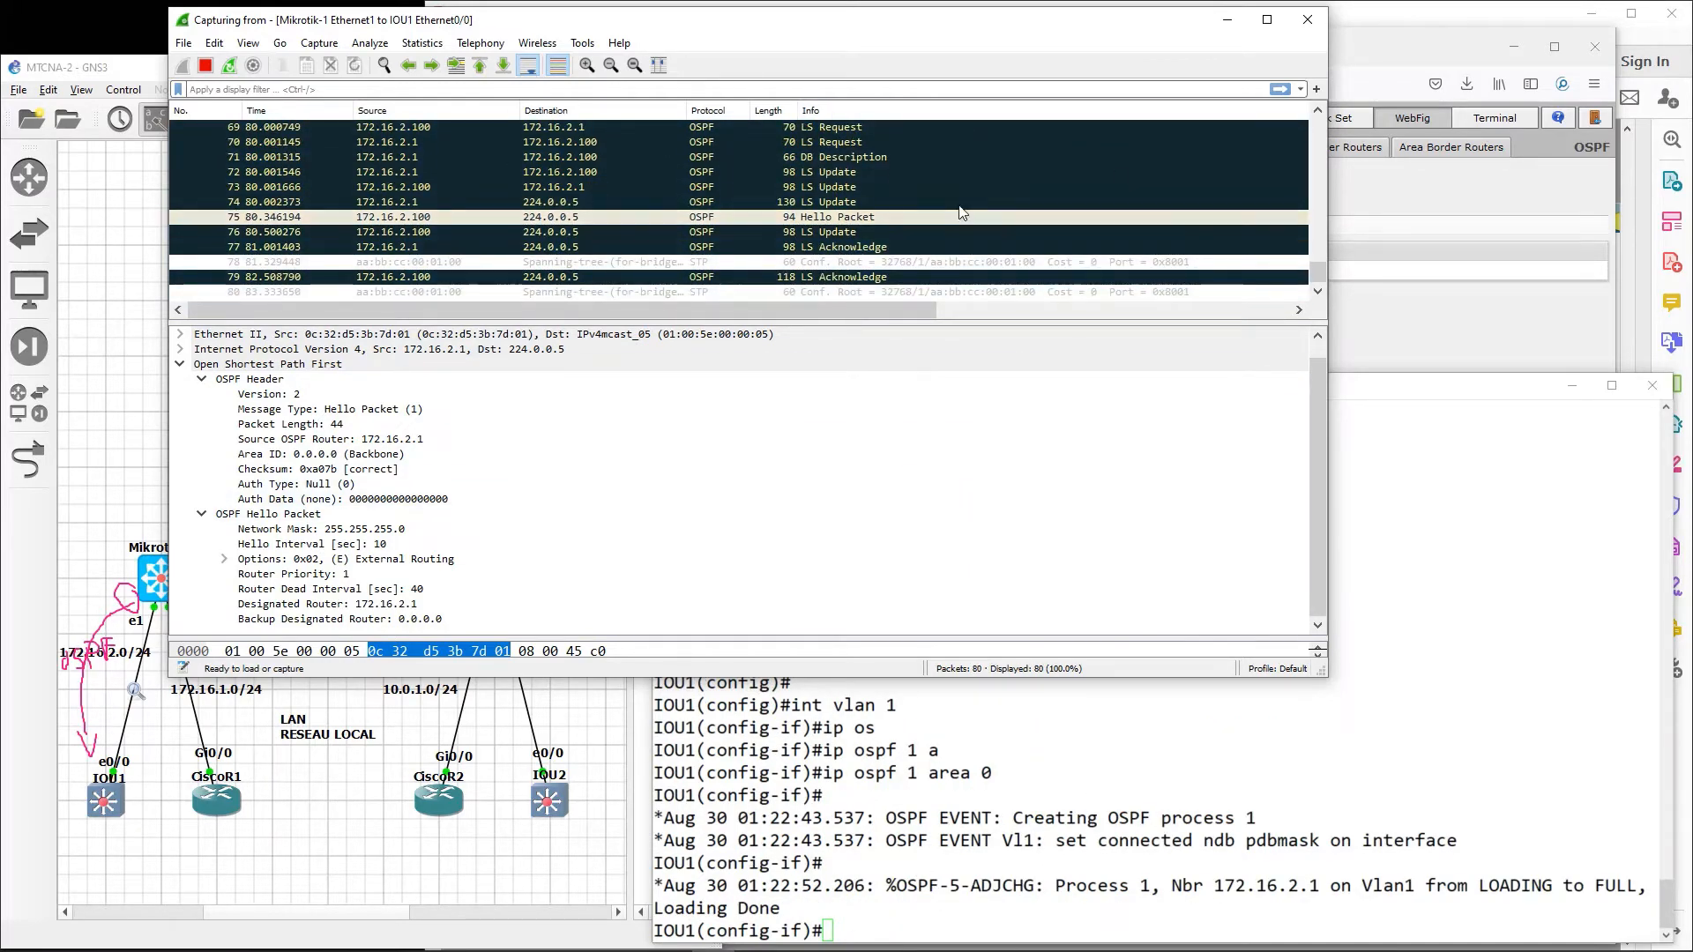
left_click_drag(1318, 275, 1320, 256)
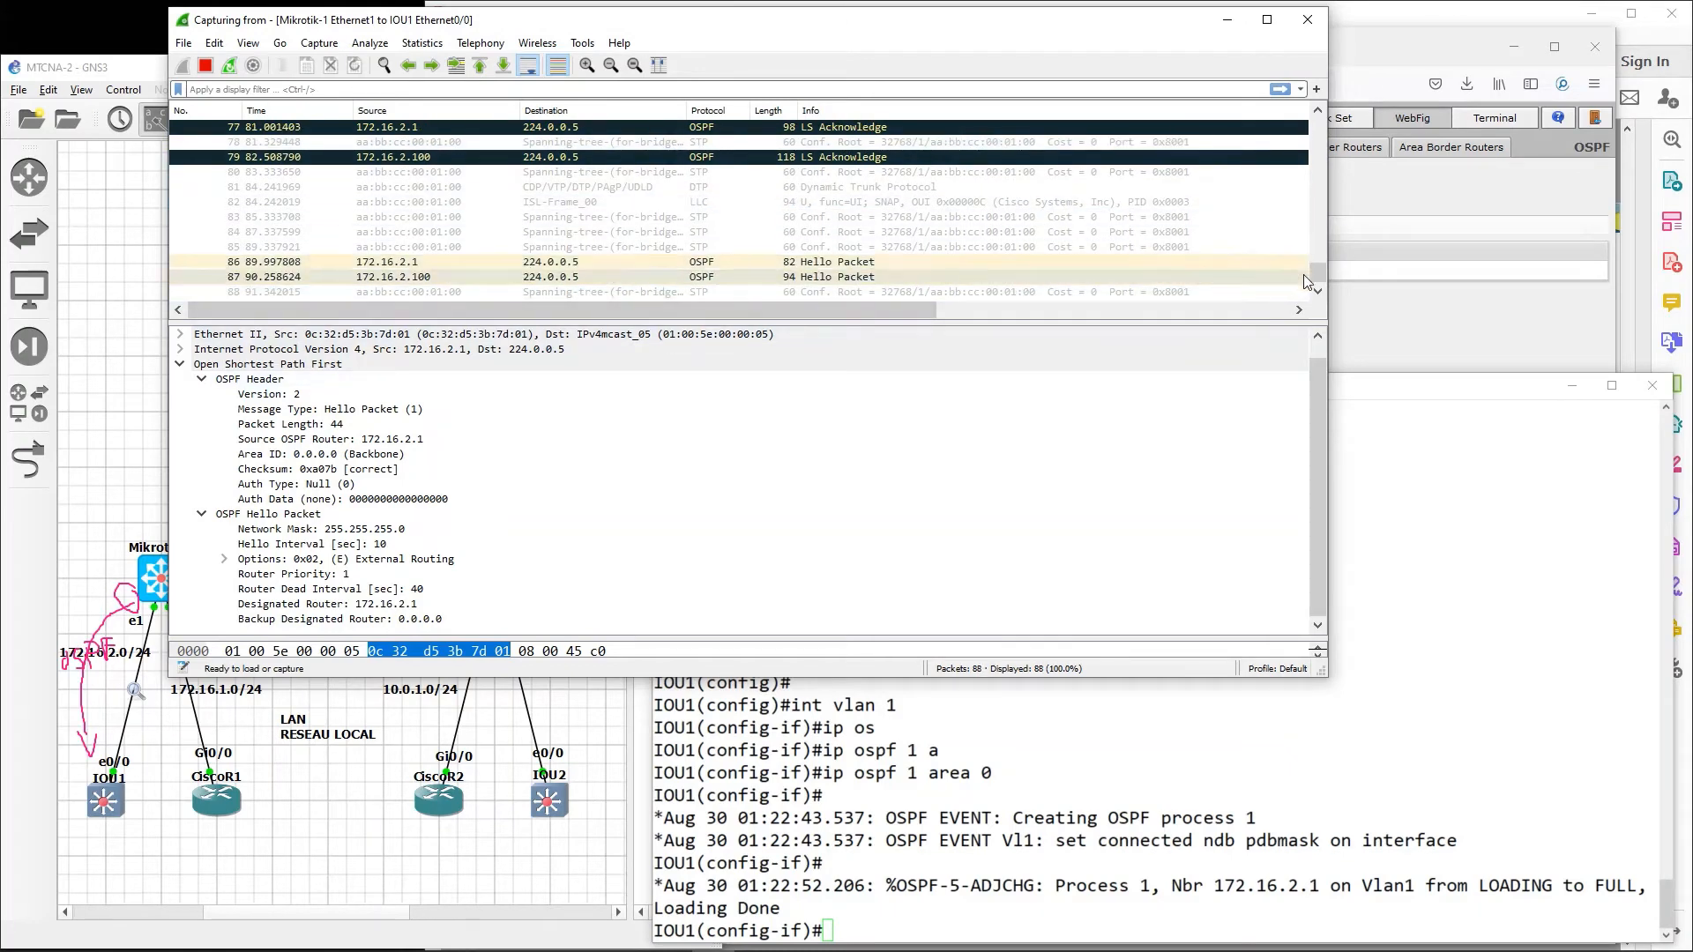
left_click_drag(846, 917, 614, 872)
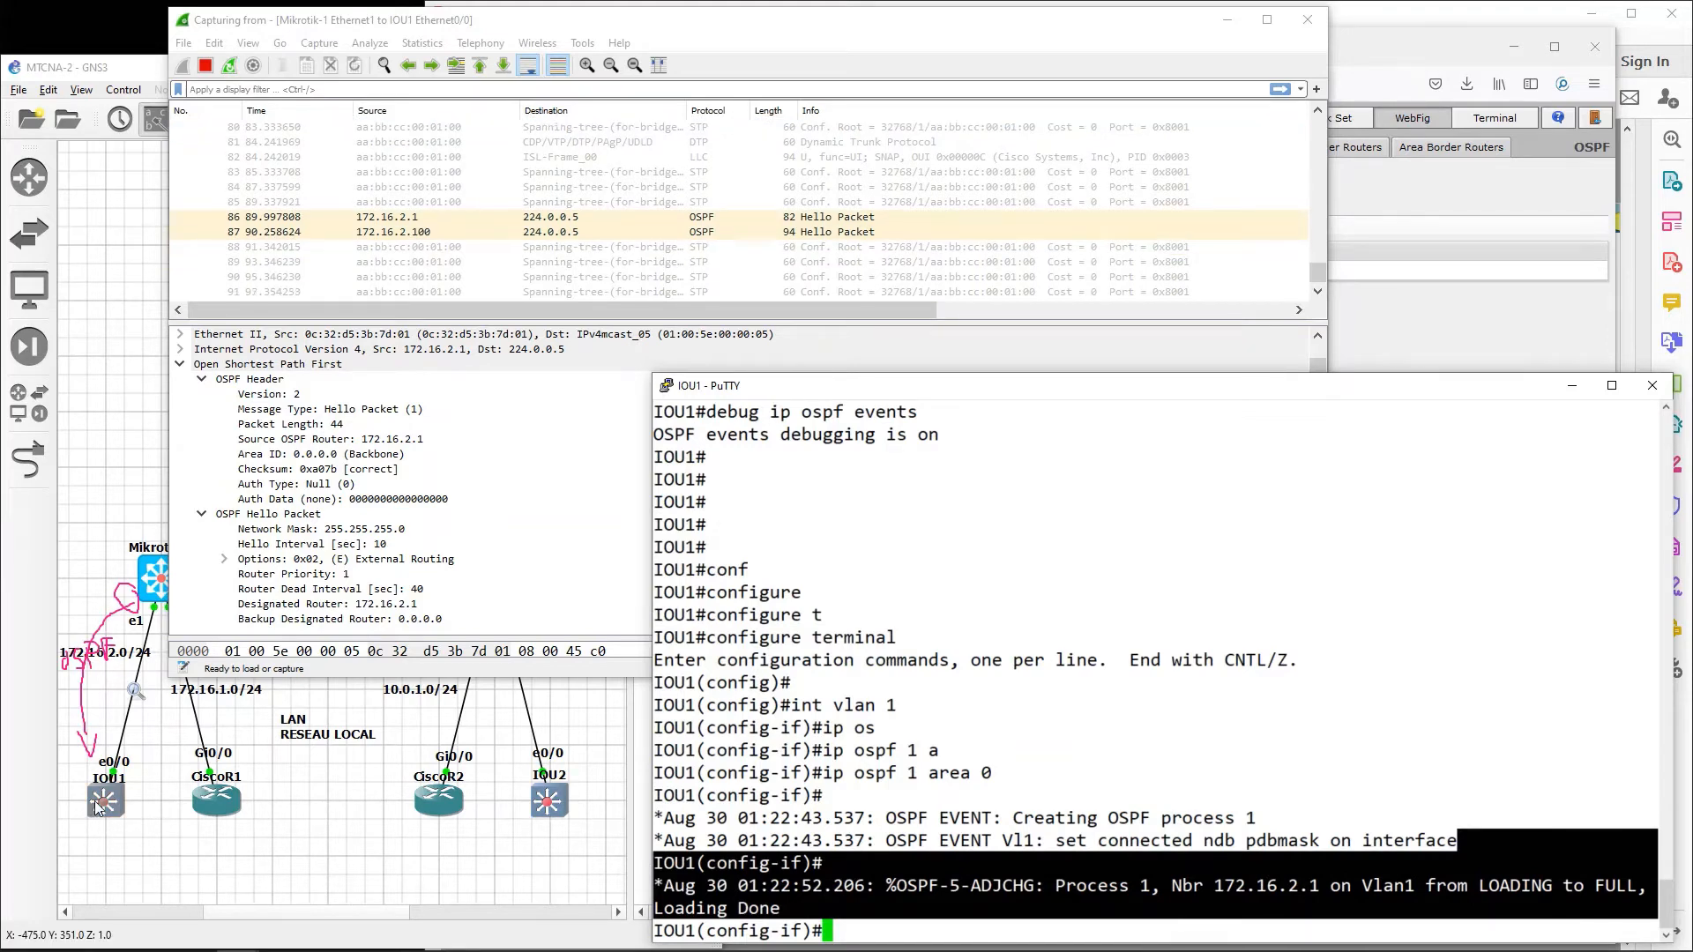
Step: Return to WebFig and check Mikrotik-1's OSPF neighbors, interfaces and routes
left_click(1384, 30)
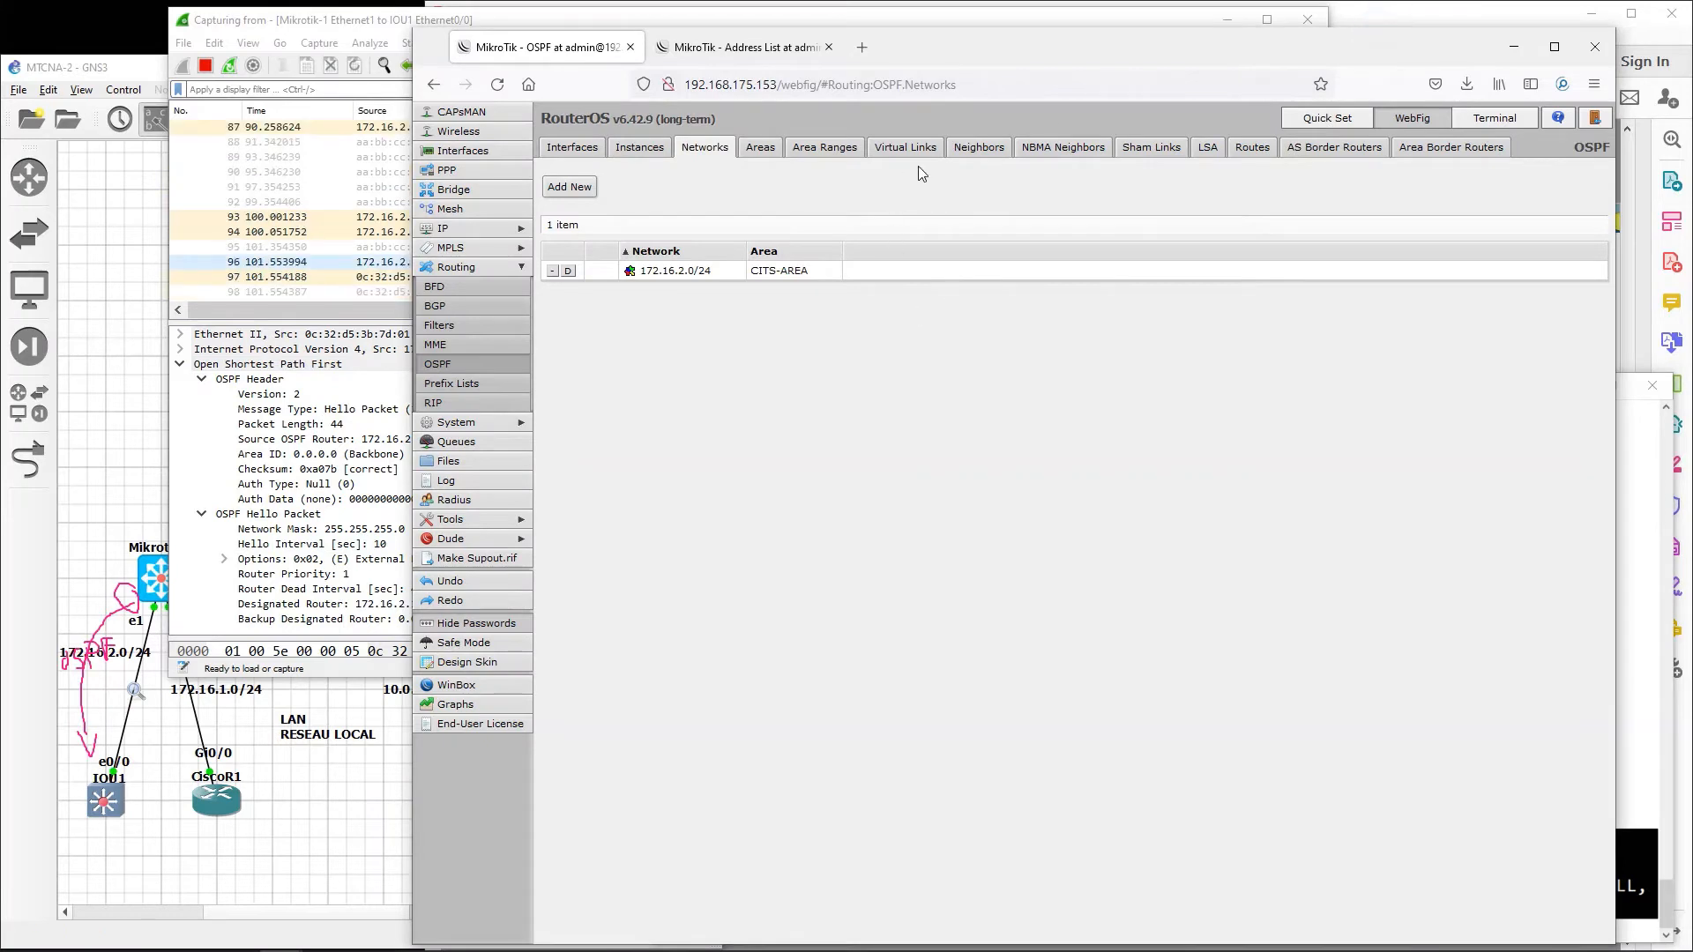
left_click(980, 150)
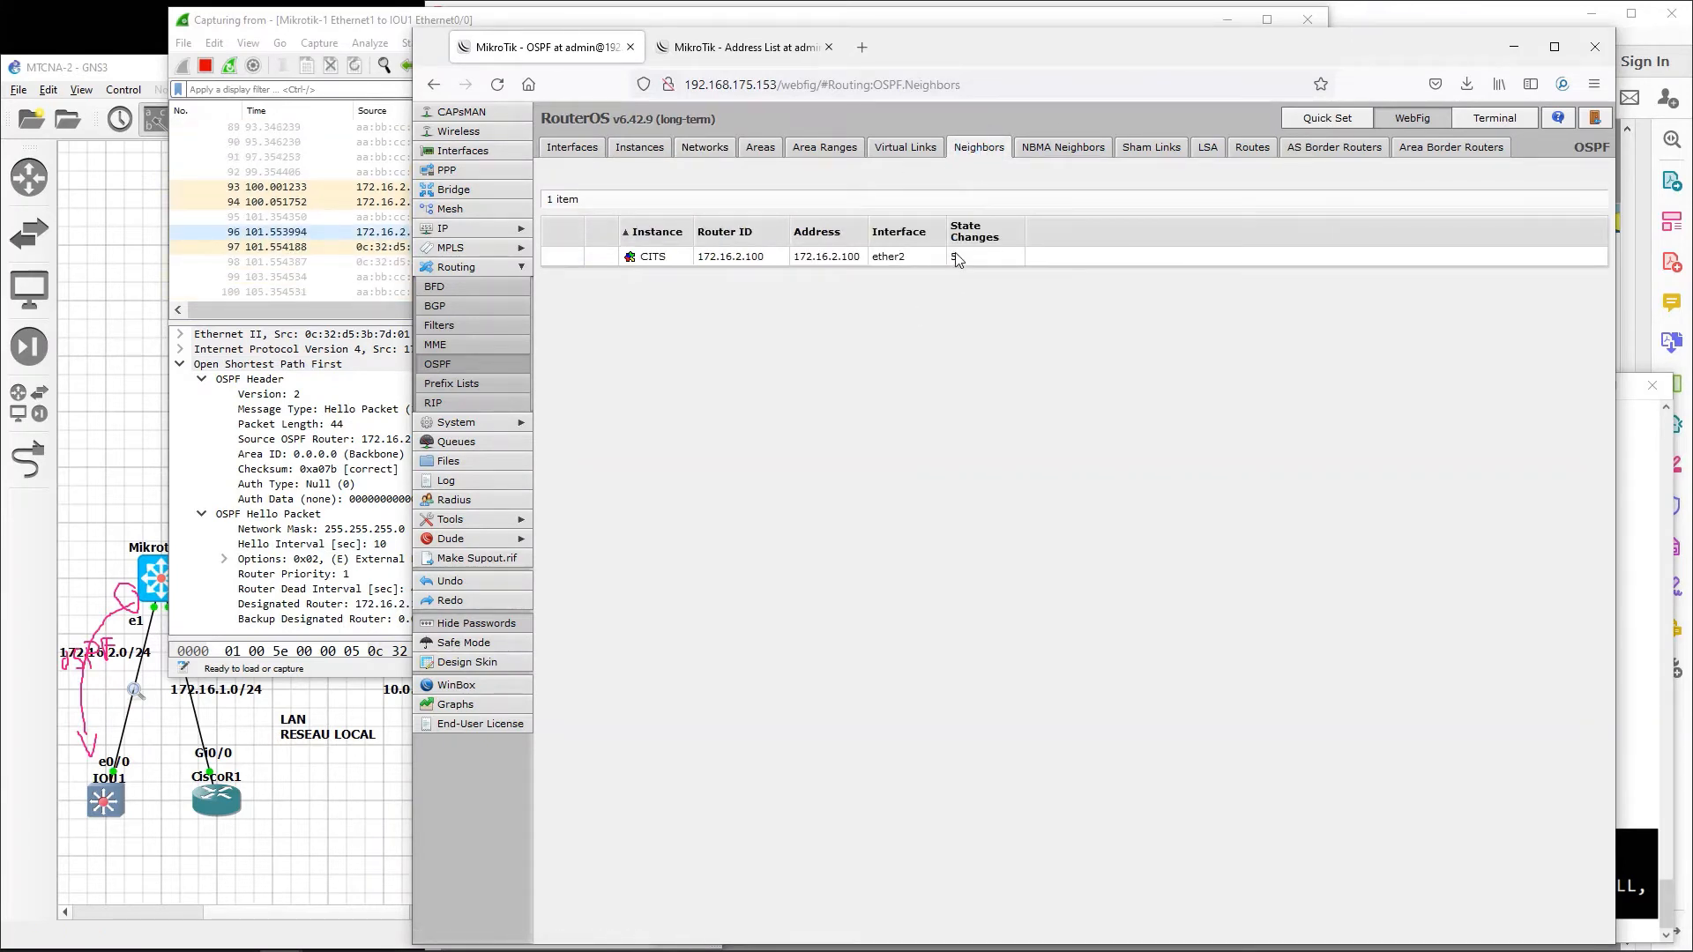
left_click(574, 155)
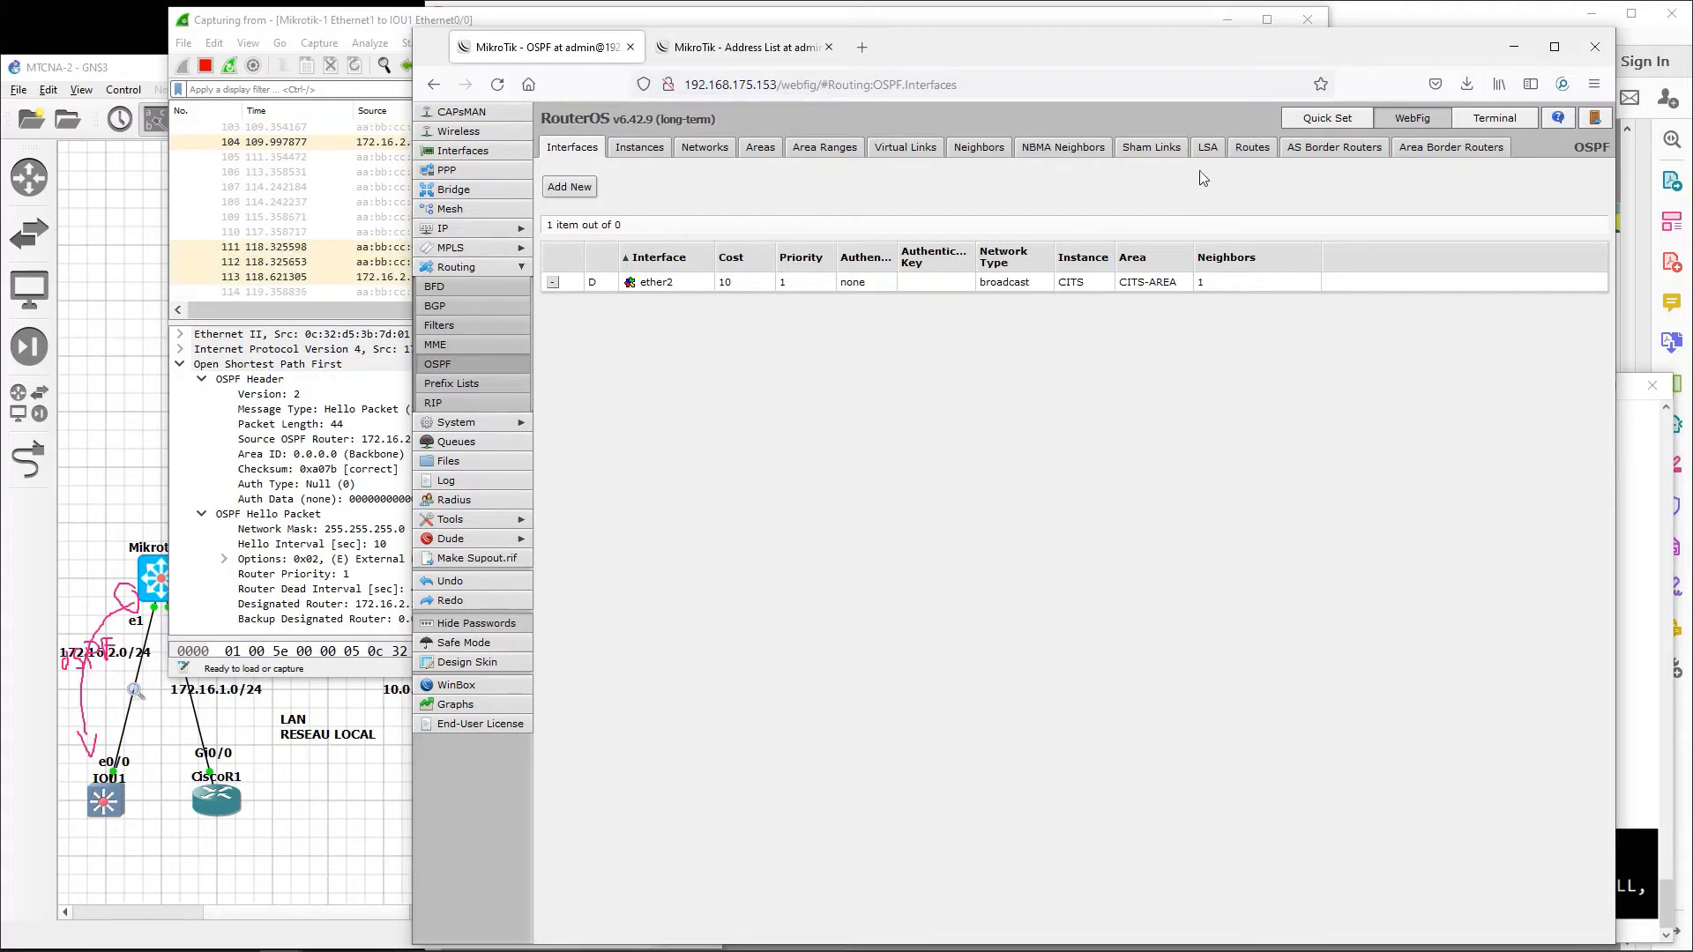
left_click(1239, 150)
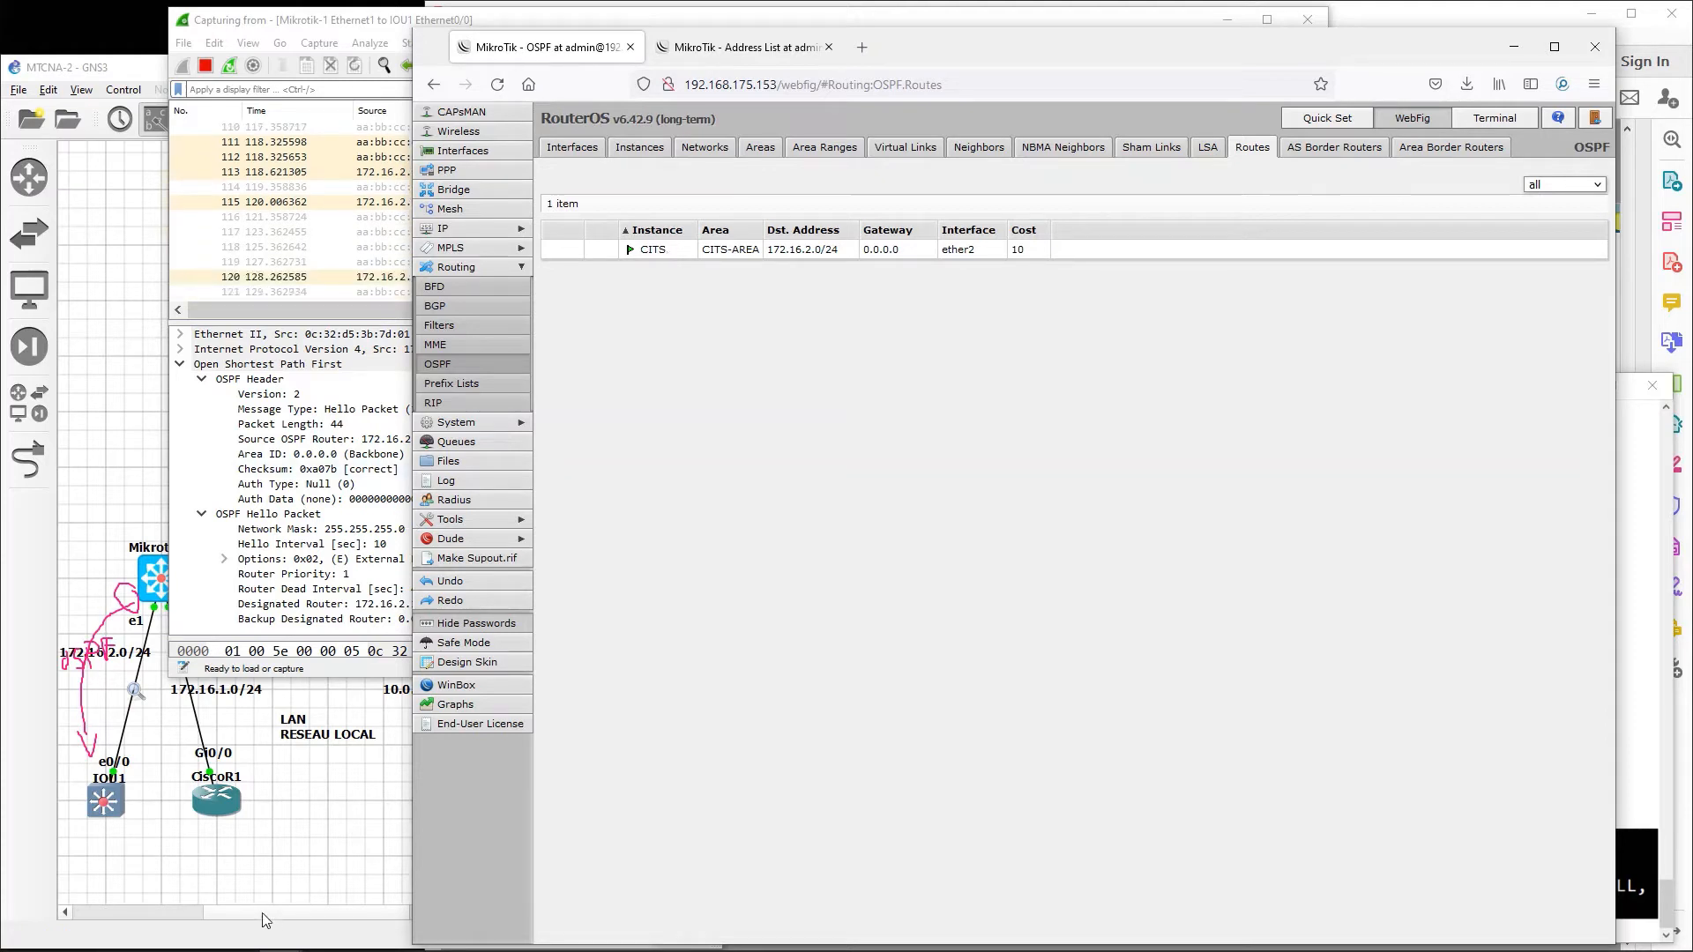
Step: Search Windows for note and open a blank Notepad document
mouse_move(458, 950)
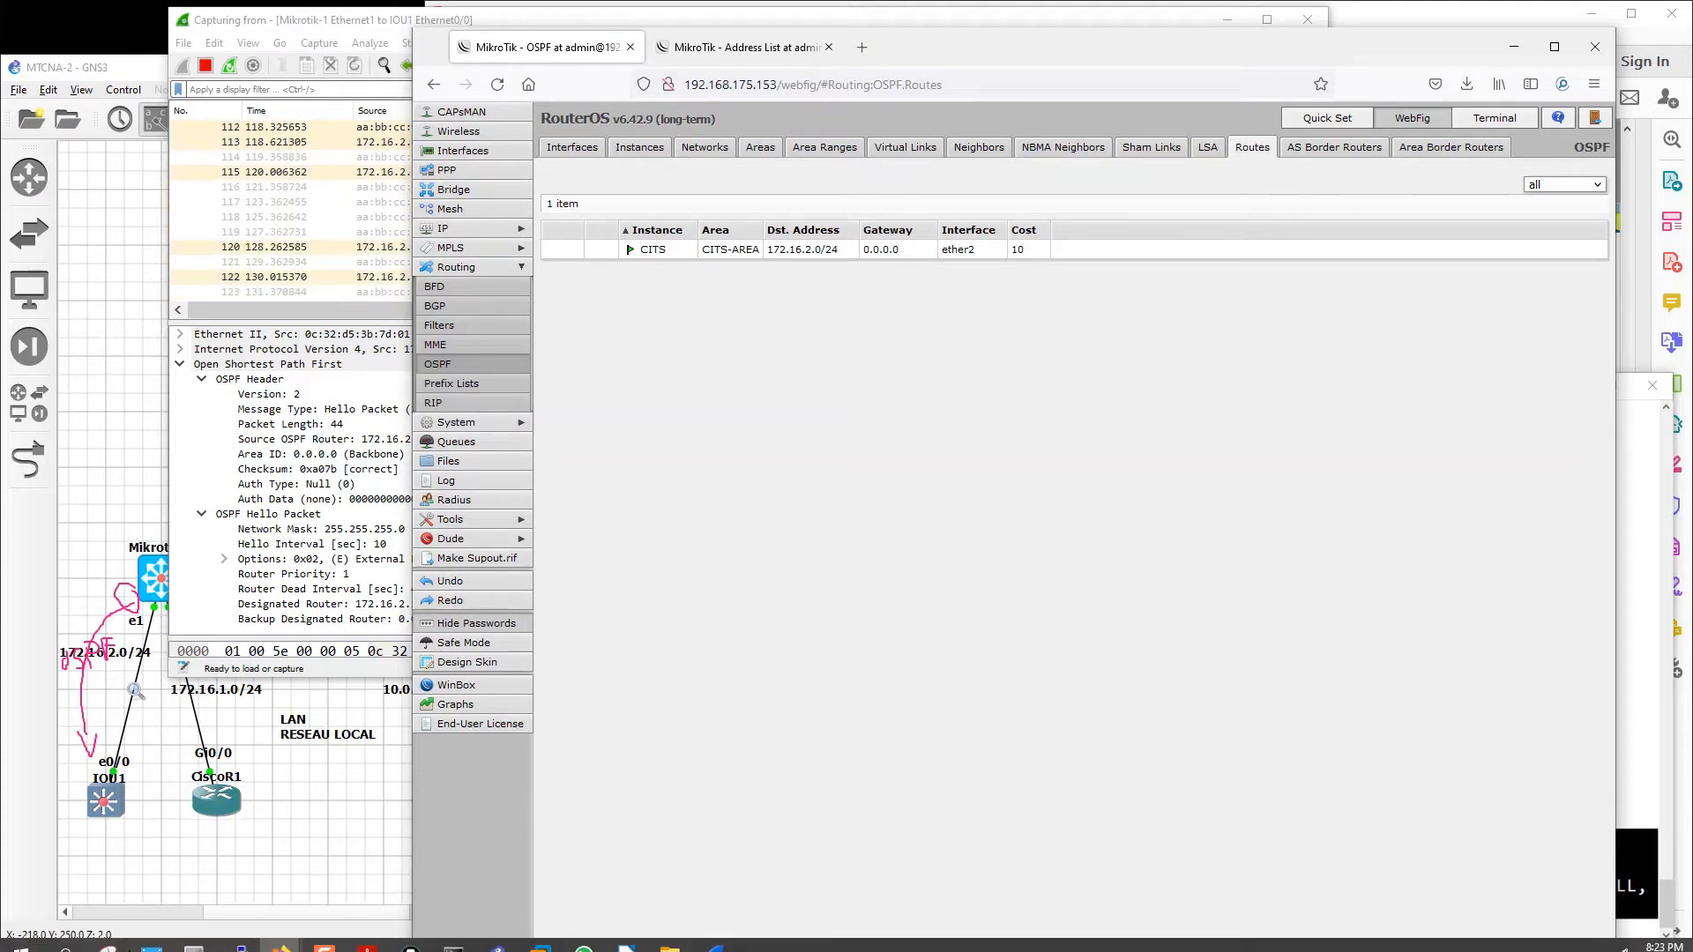
left_click(58, 935)
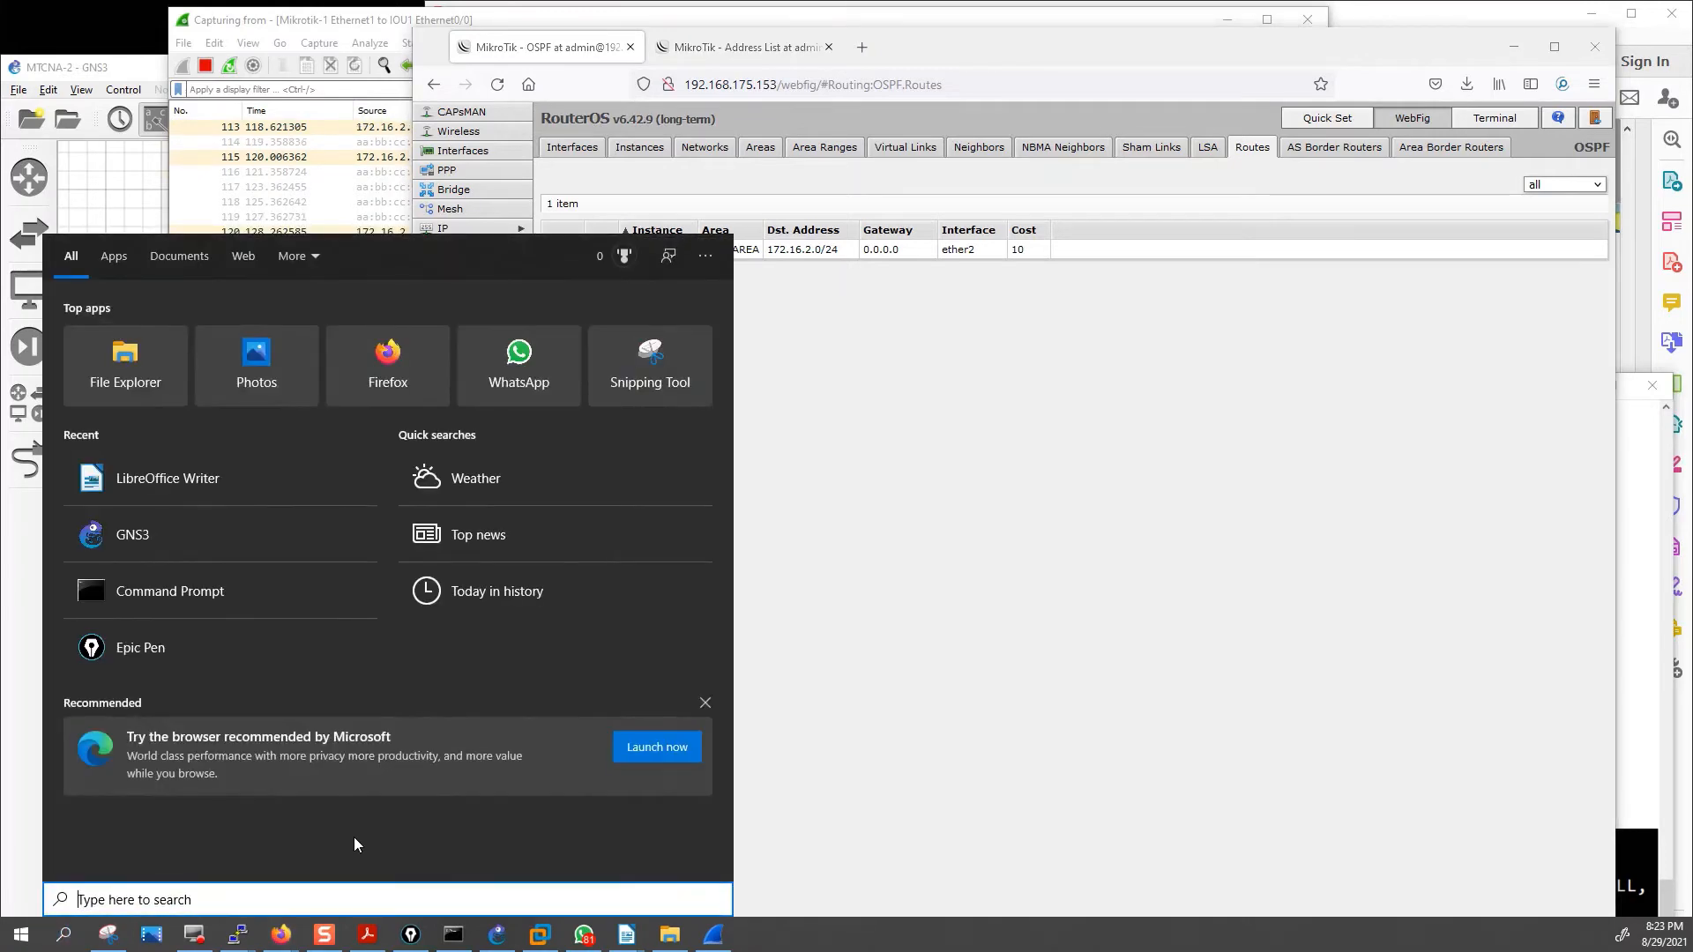
type("note")
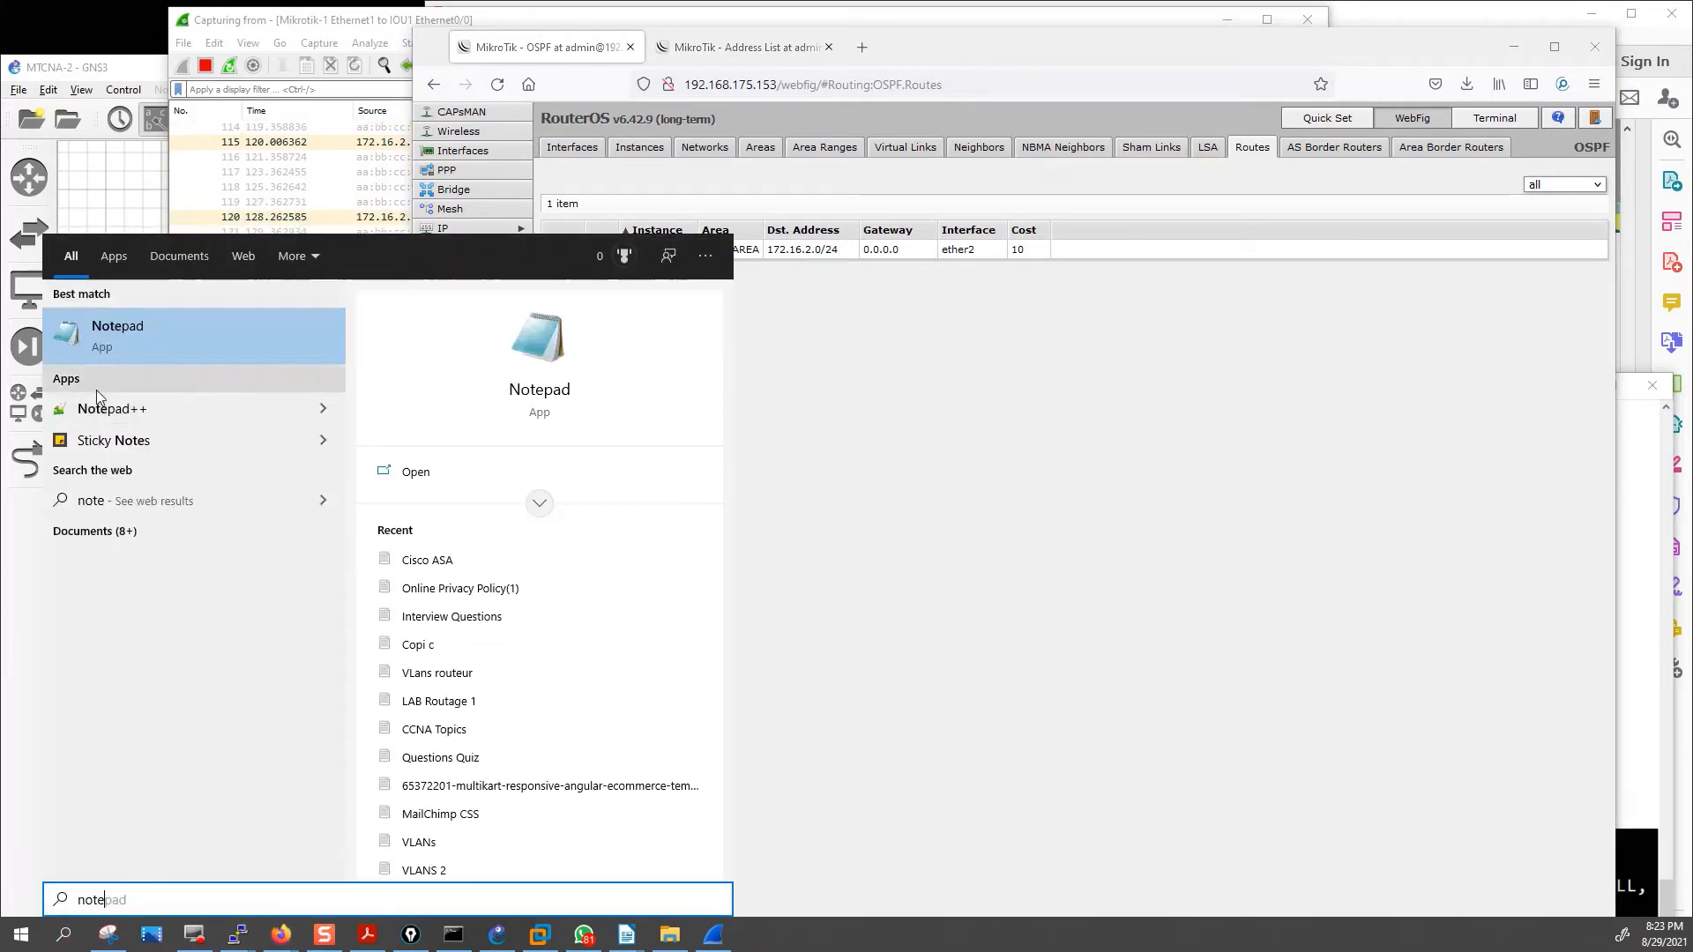
left_click(130, 343)
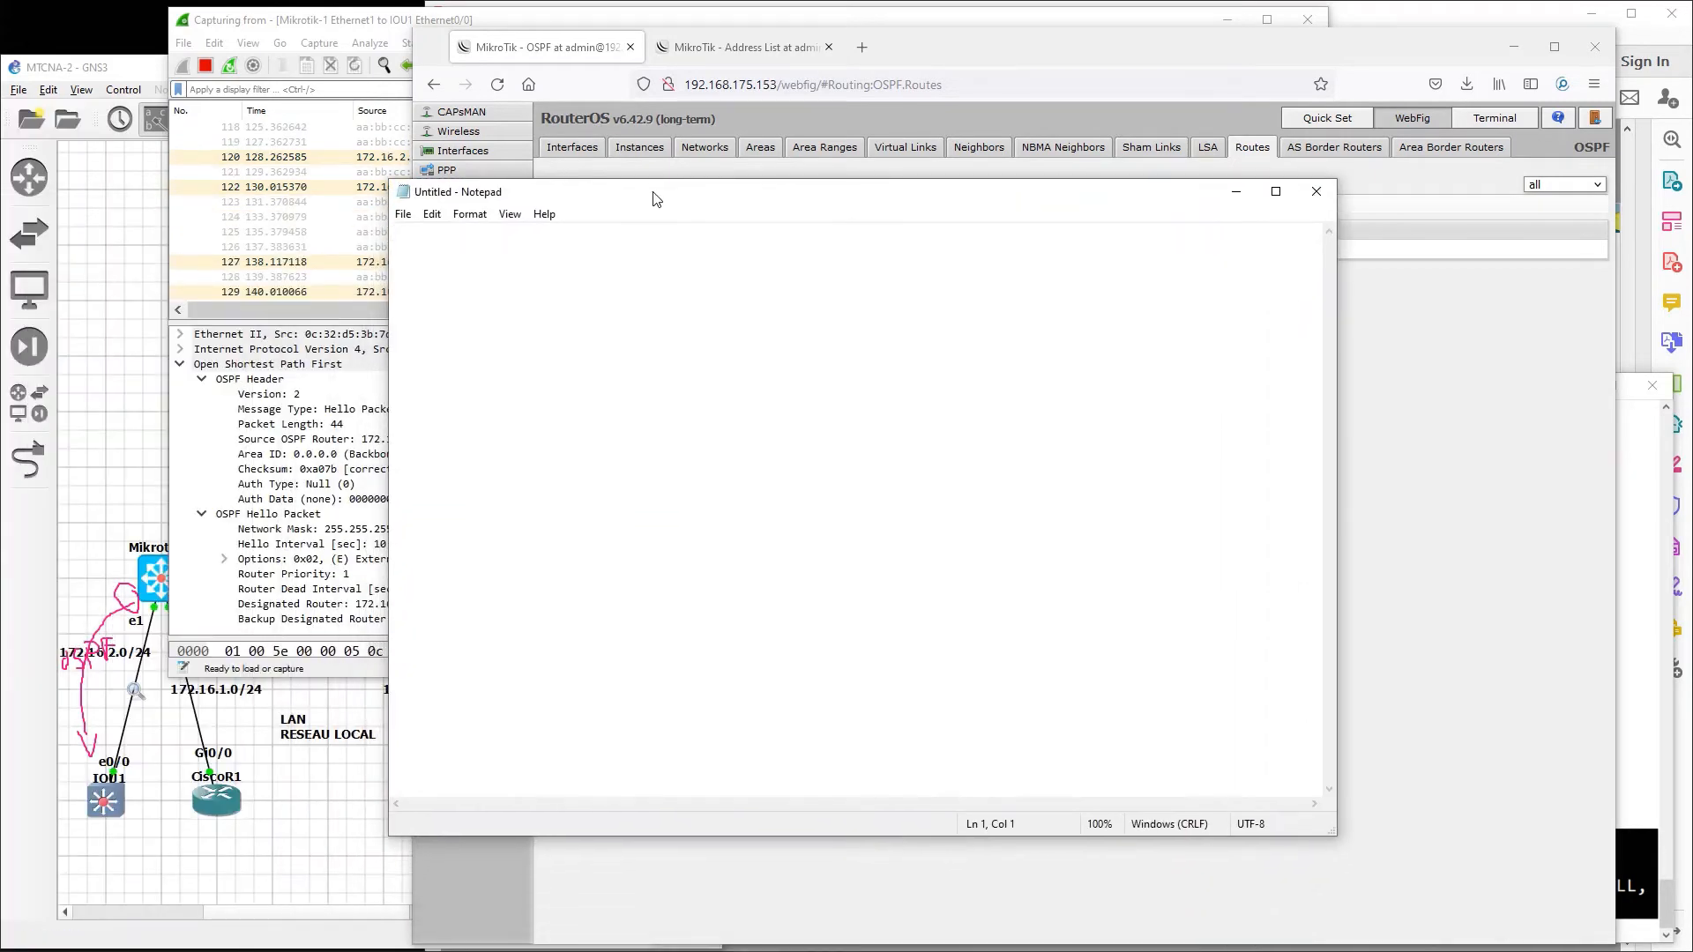
Step: Write a loopback configuration block in Notepad: int lo 0 followed by ip add 10.10.10.10 255.255.255.255
key("Return")
key("Return")
type("i")
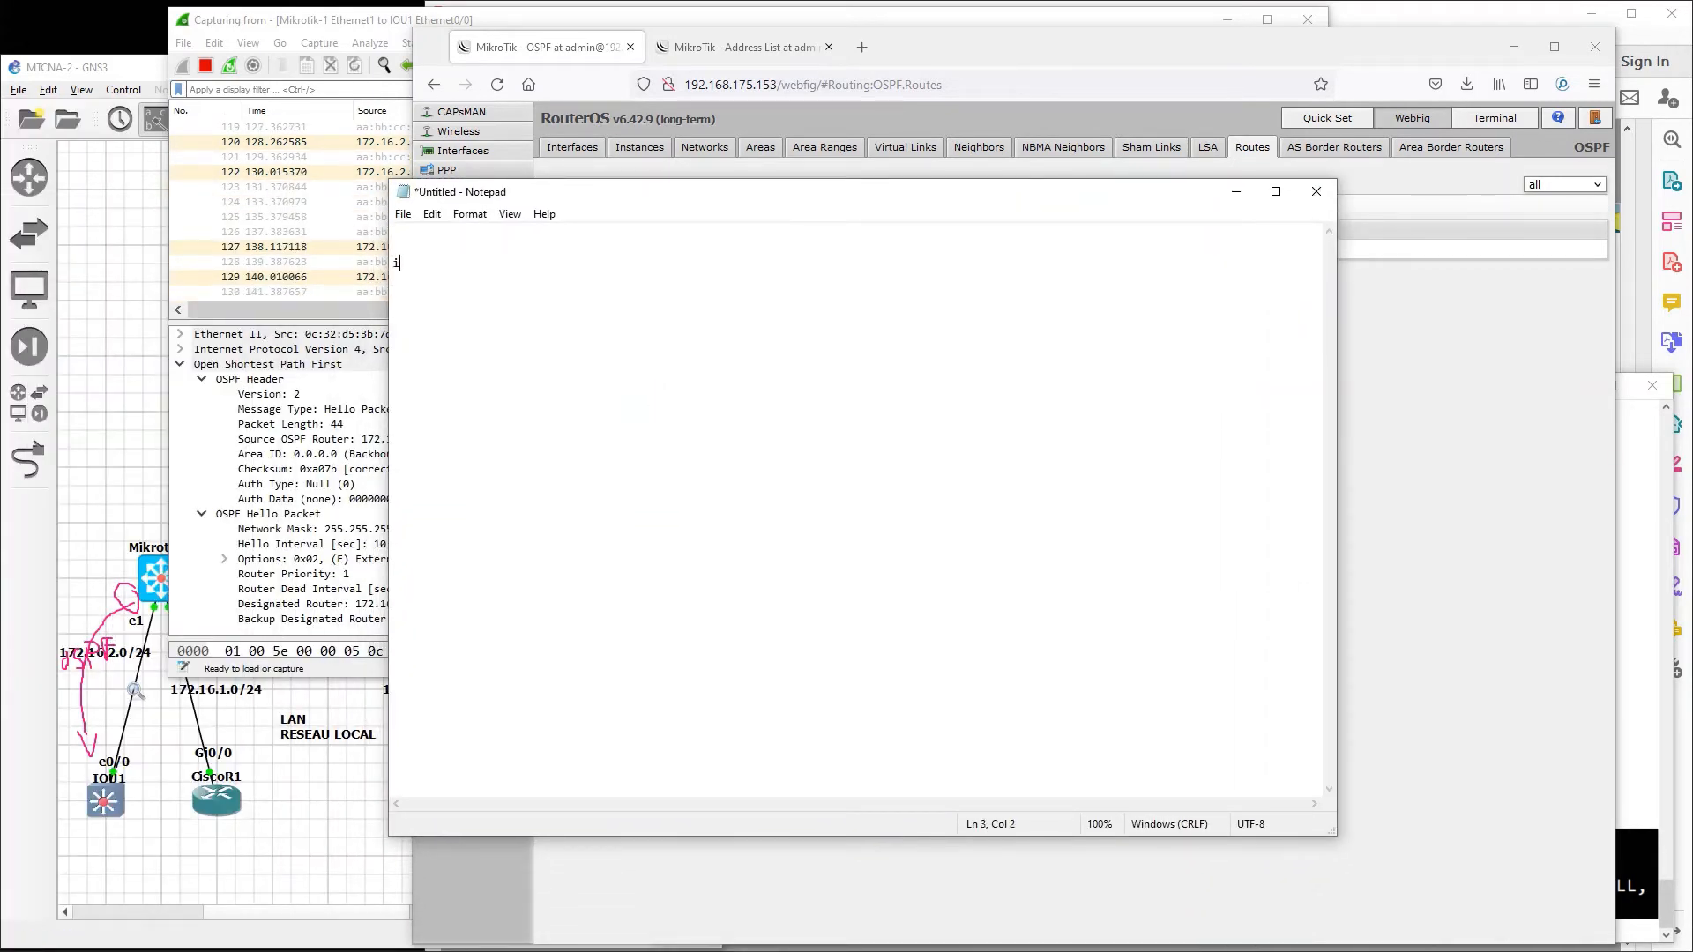
type("nt lo 0")
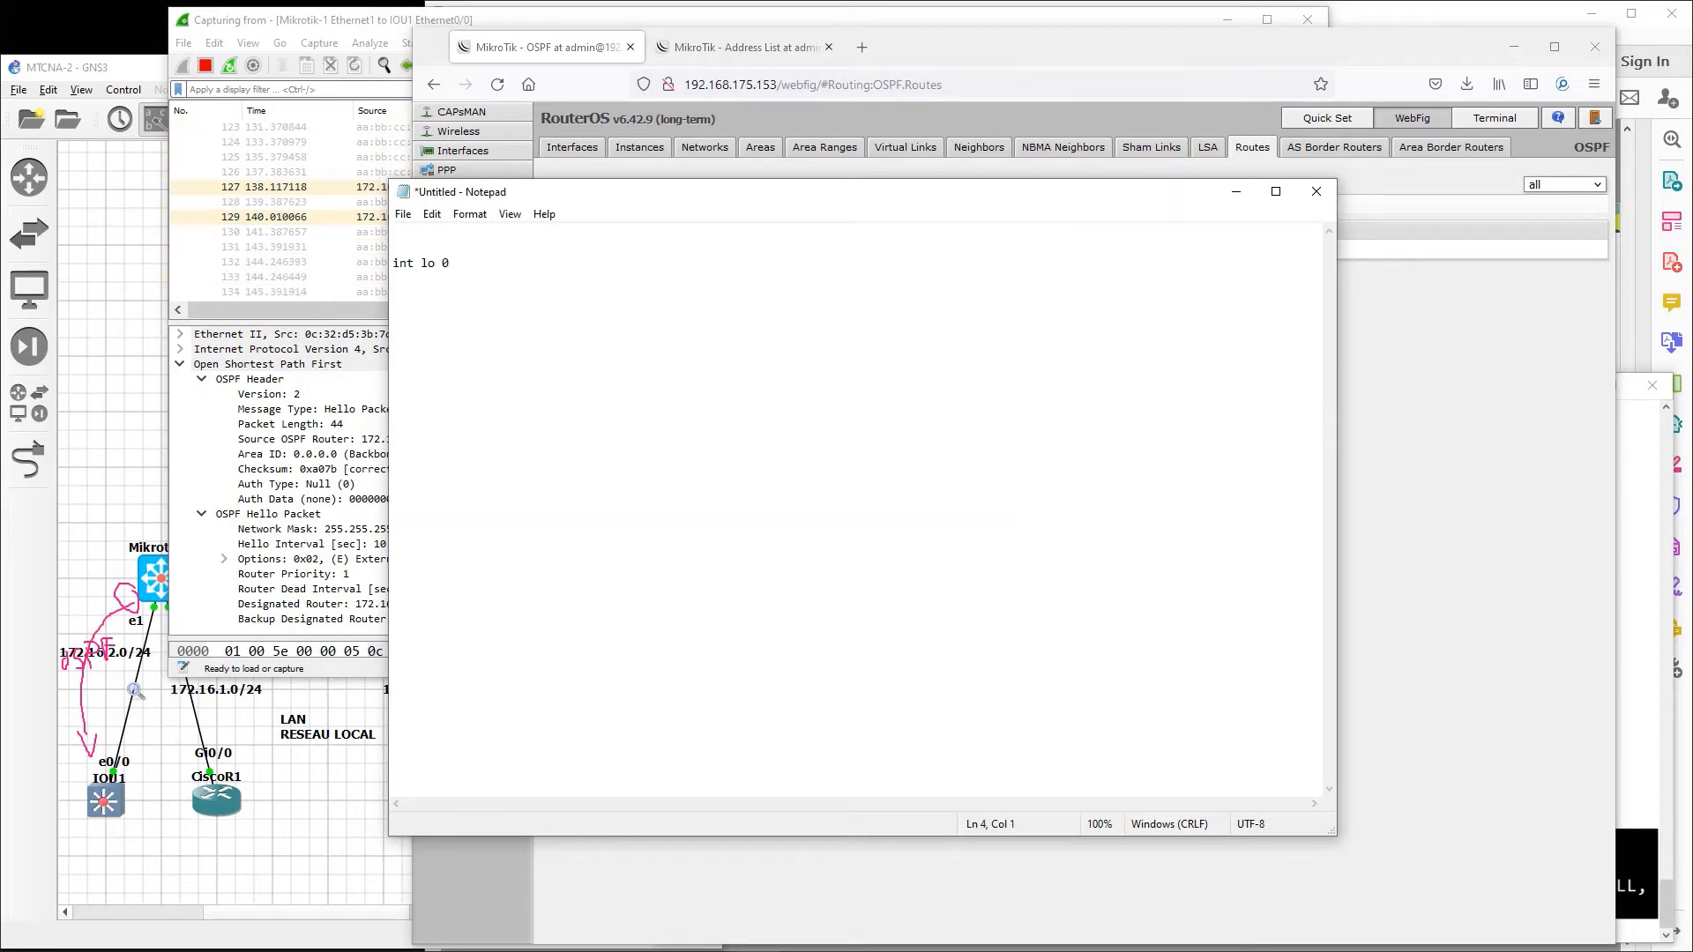
type(" ip add")
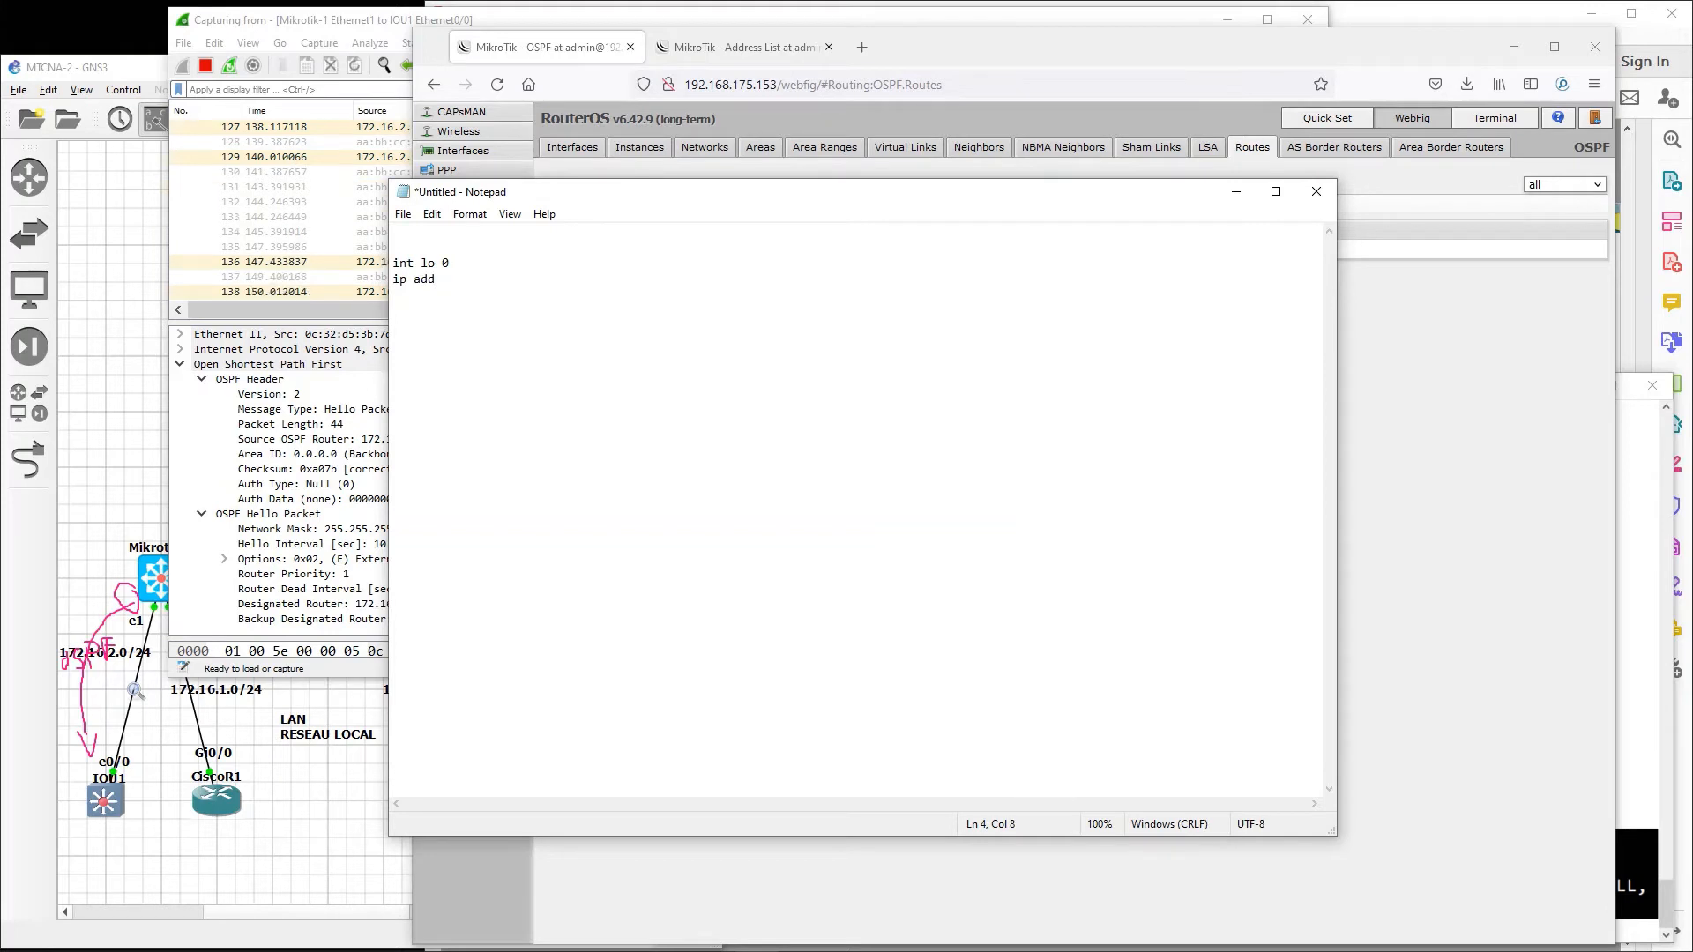
type(" 10.10.10.")
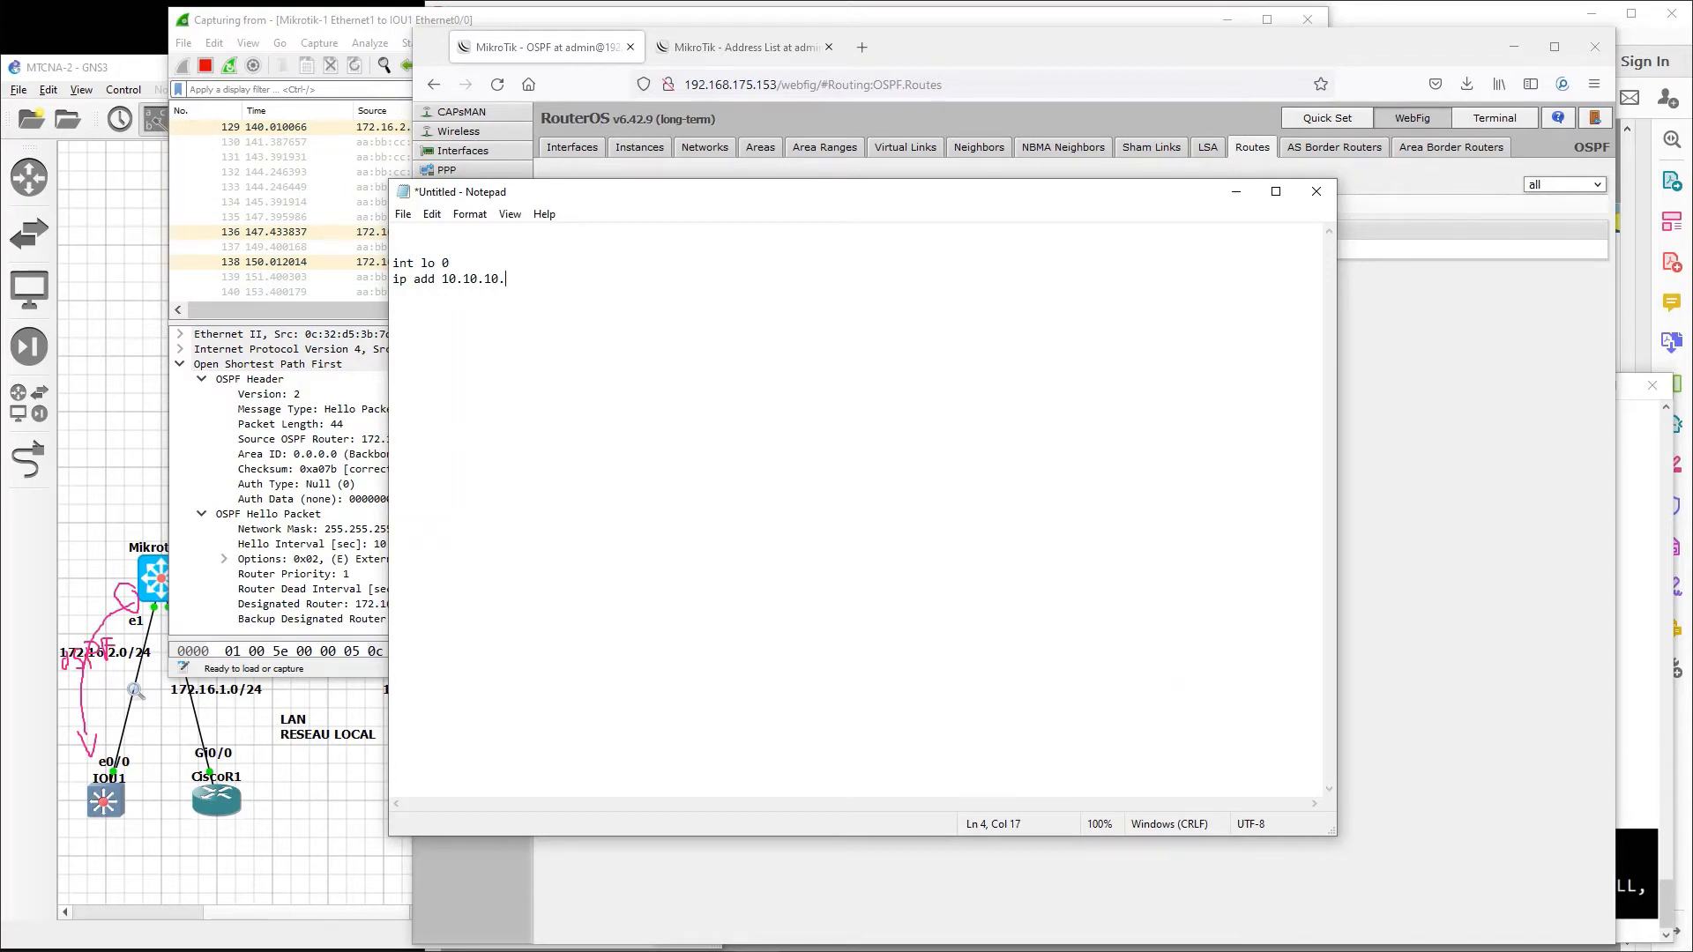
type("10")
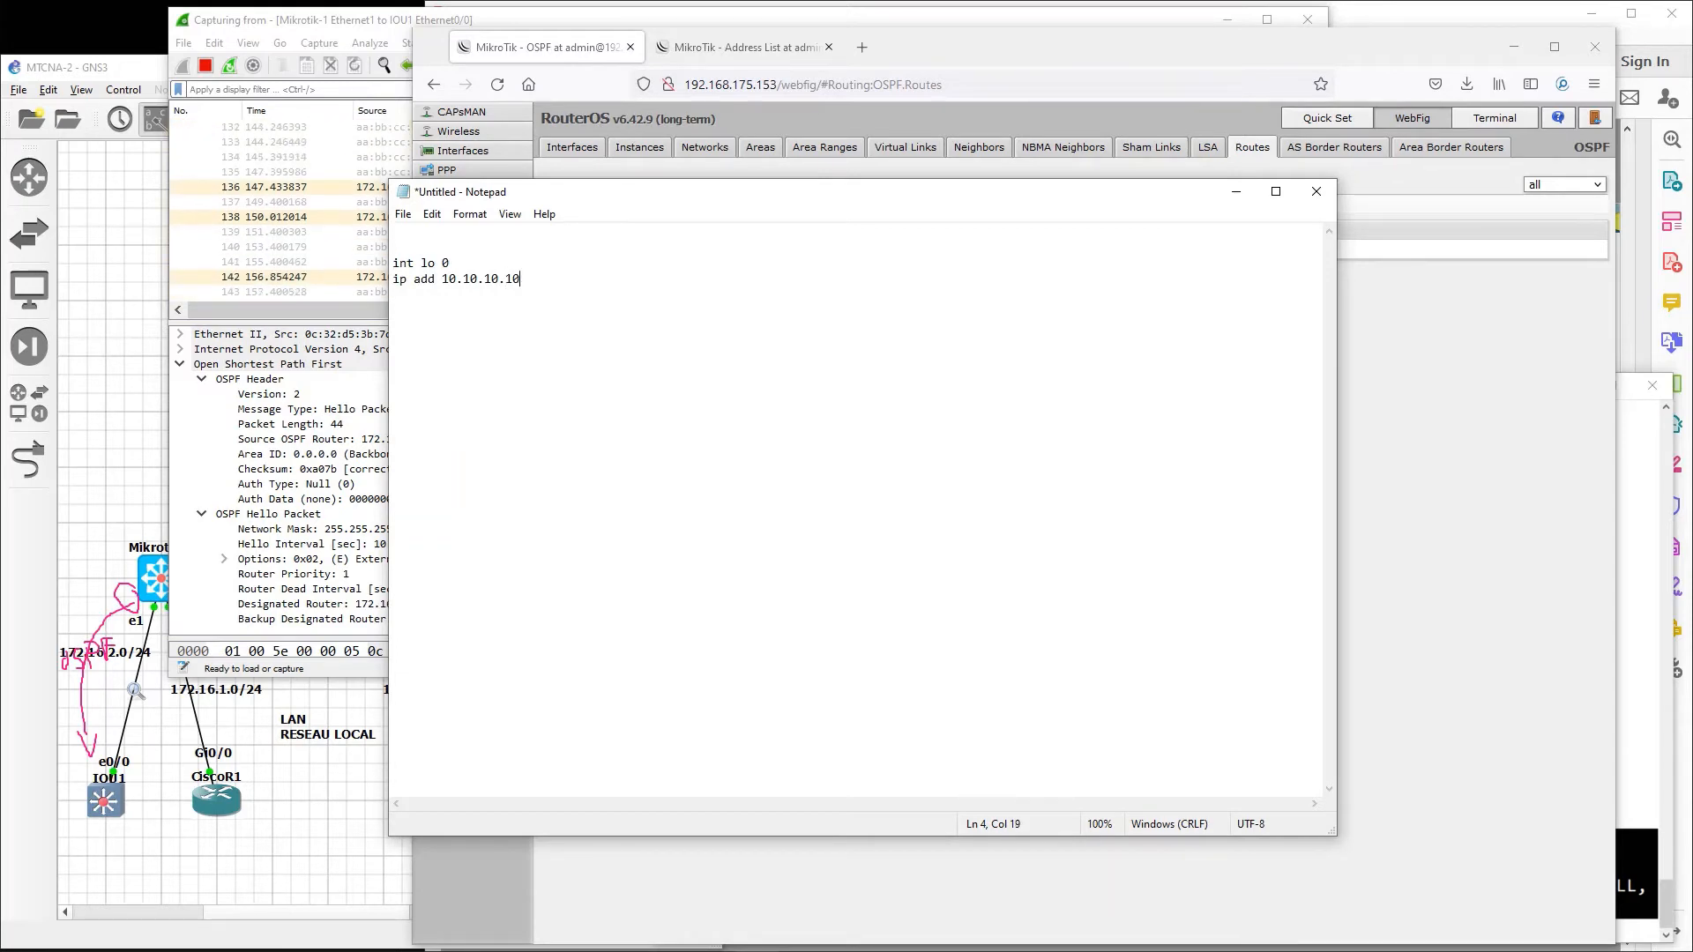
type(" 255.255.255.255")
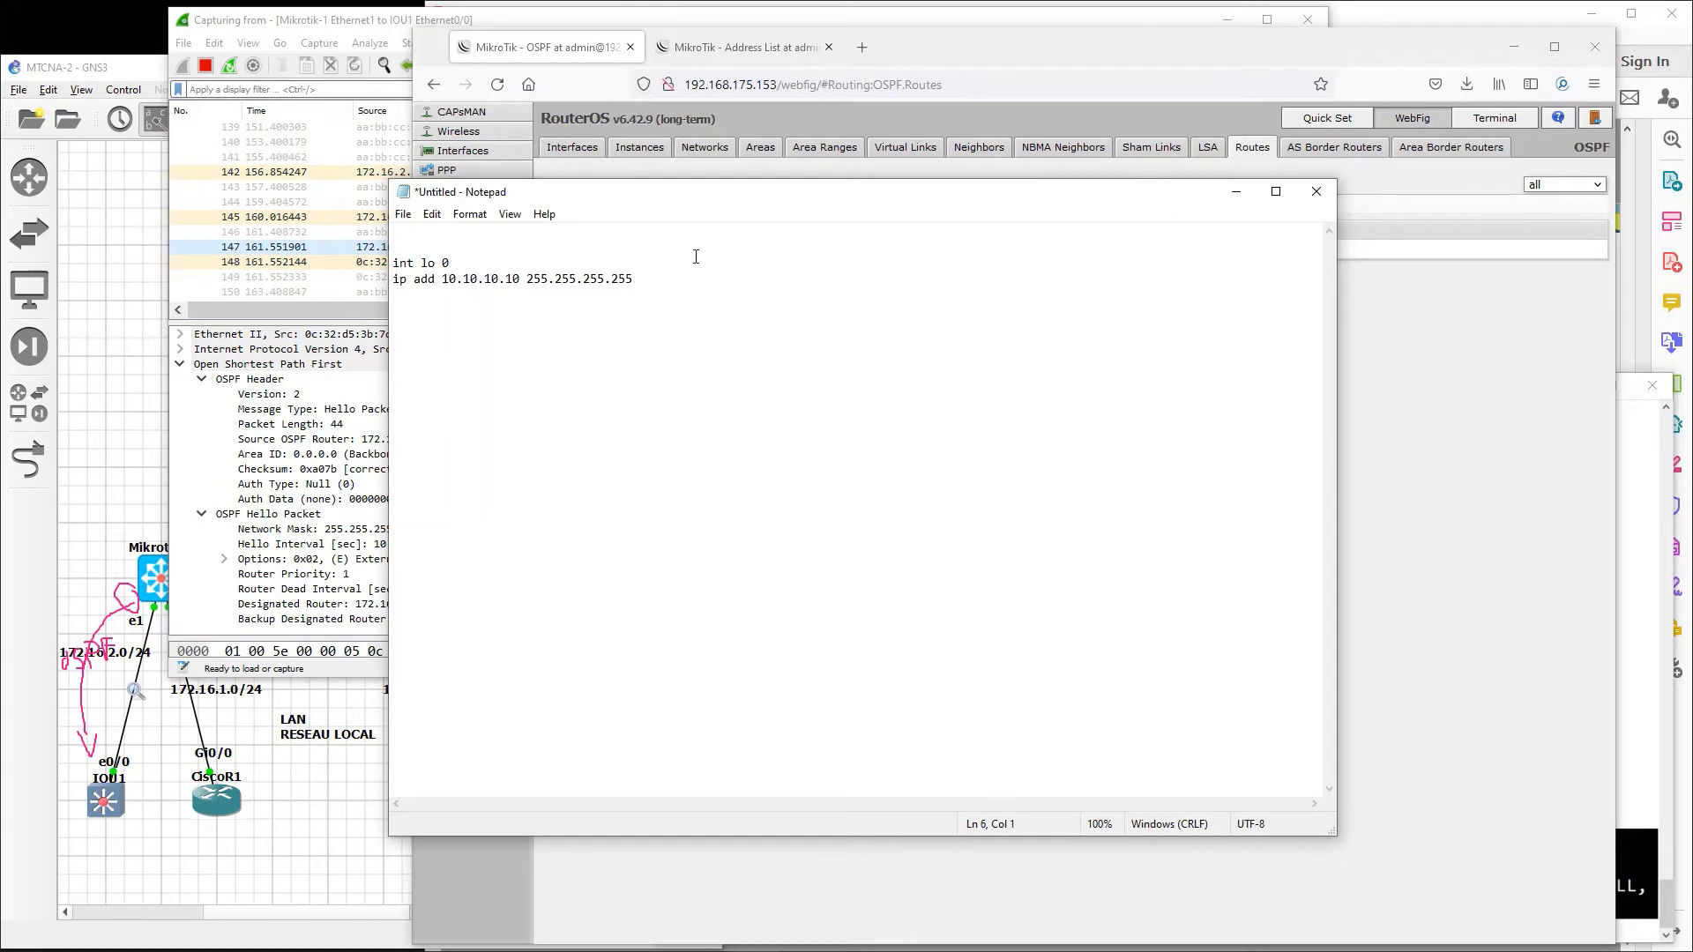
Step: Duplicate the lo 0 block below itself and renumber the copied interface as lo 1
left_click_drag(656, 279, 381, 267)
key("ctrl+c")
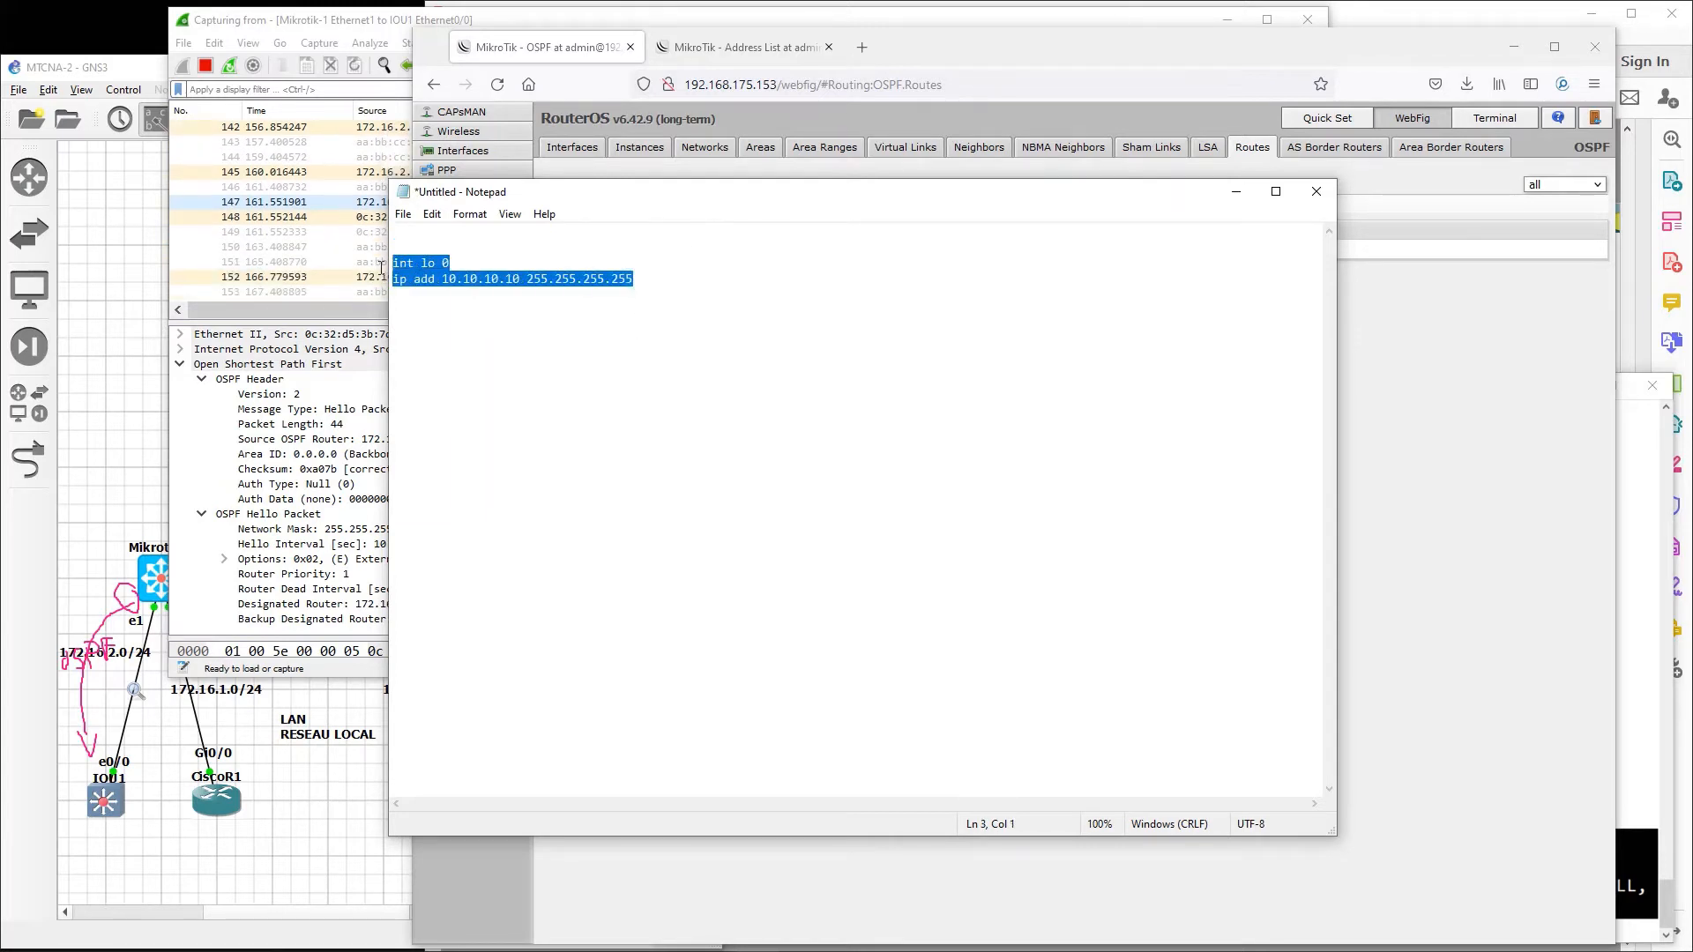
left_click(678, 279)
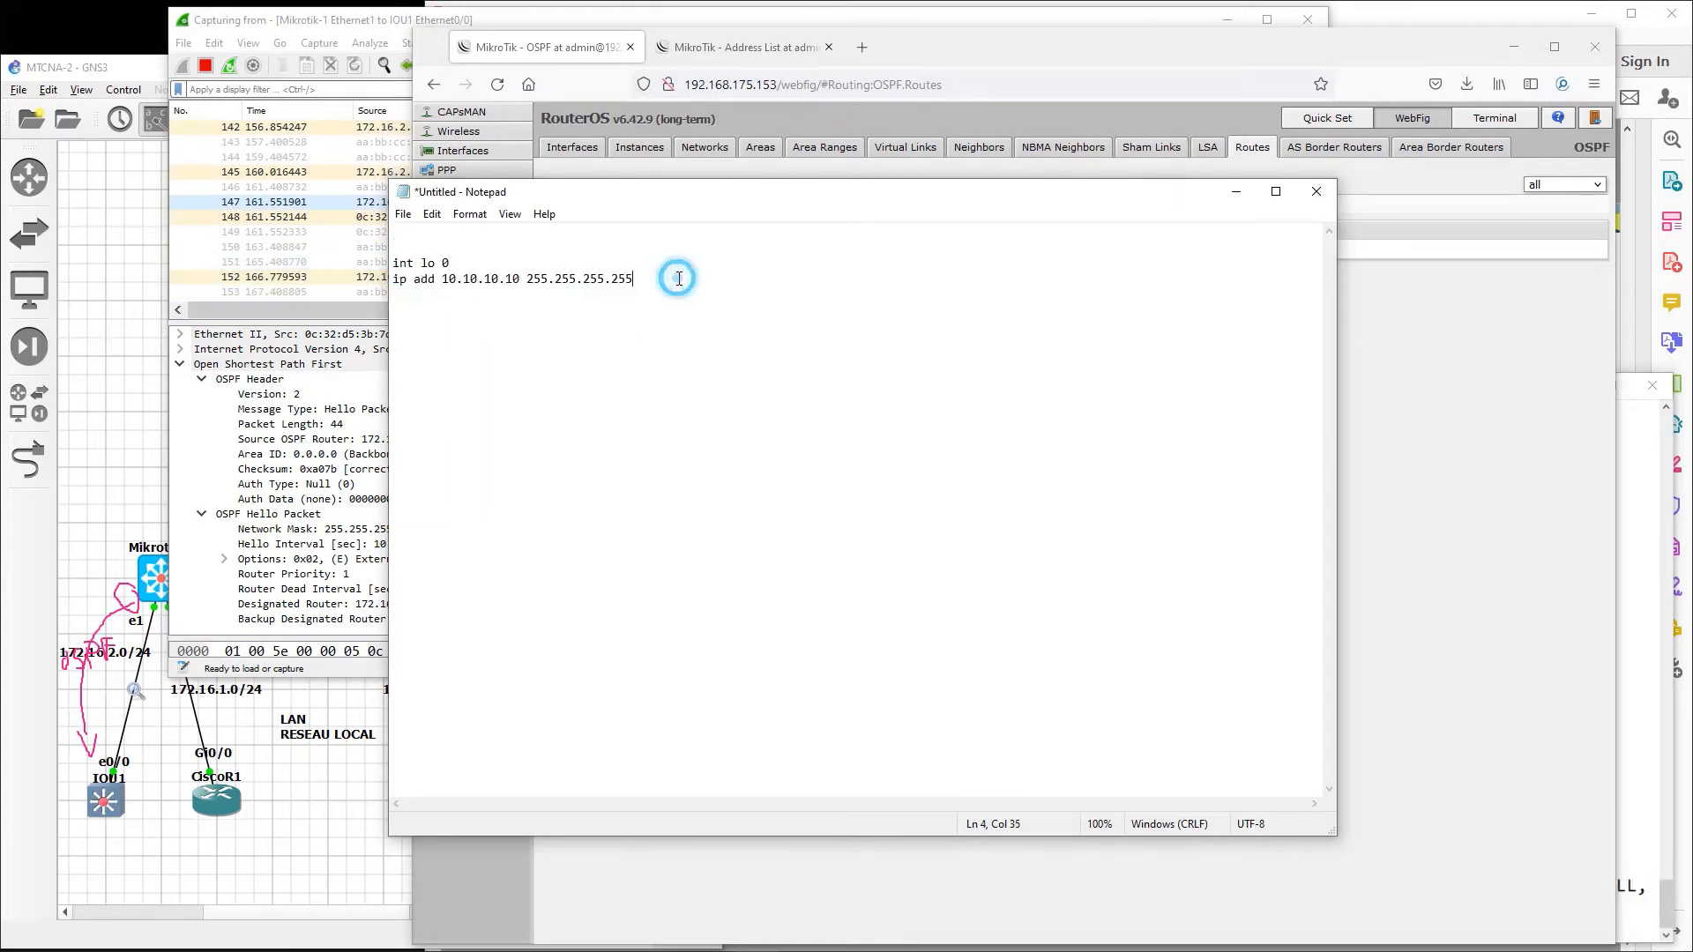
key("Return")
key("ctrl+v")
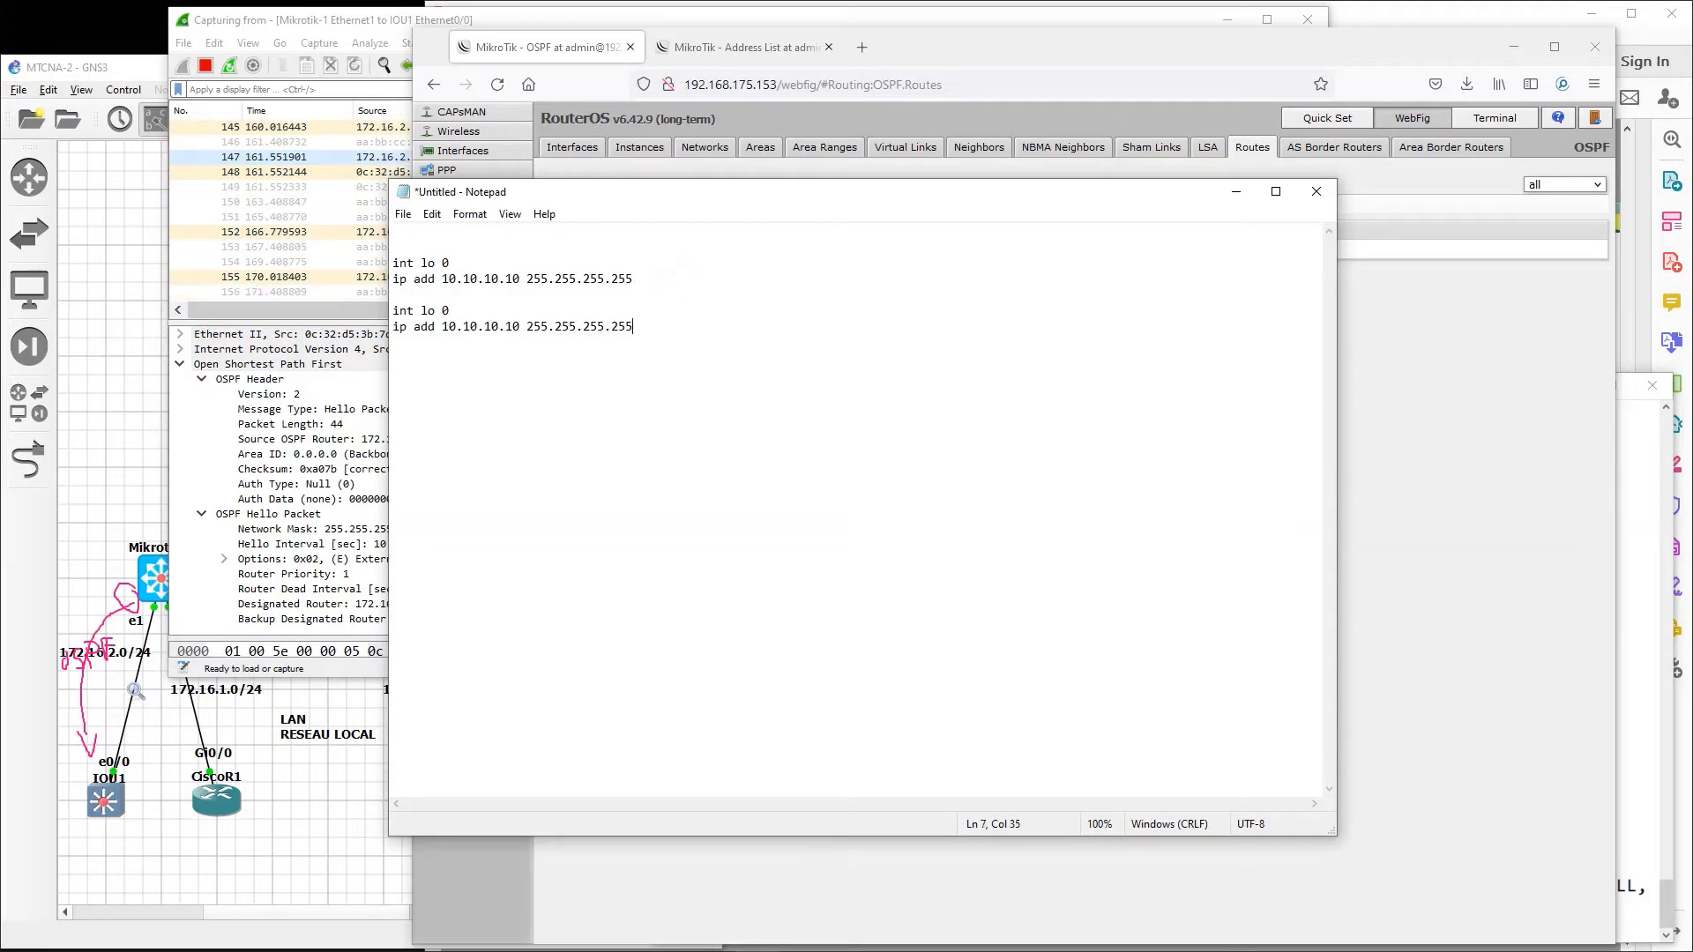
left_click(451, 316)
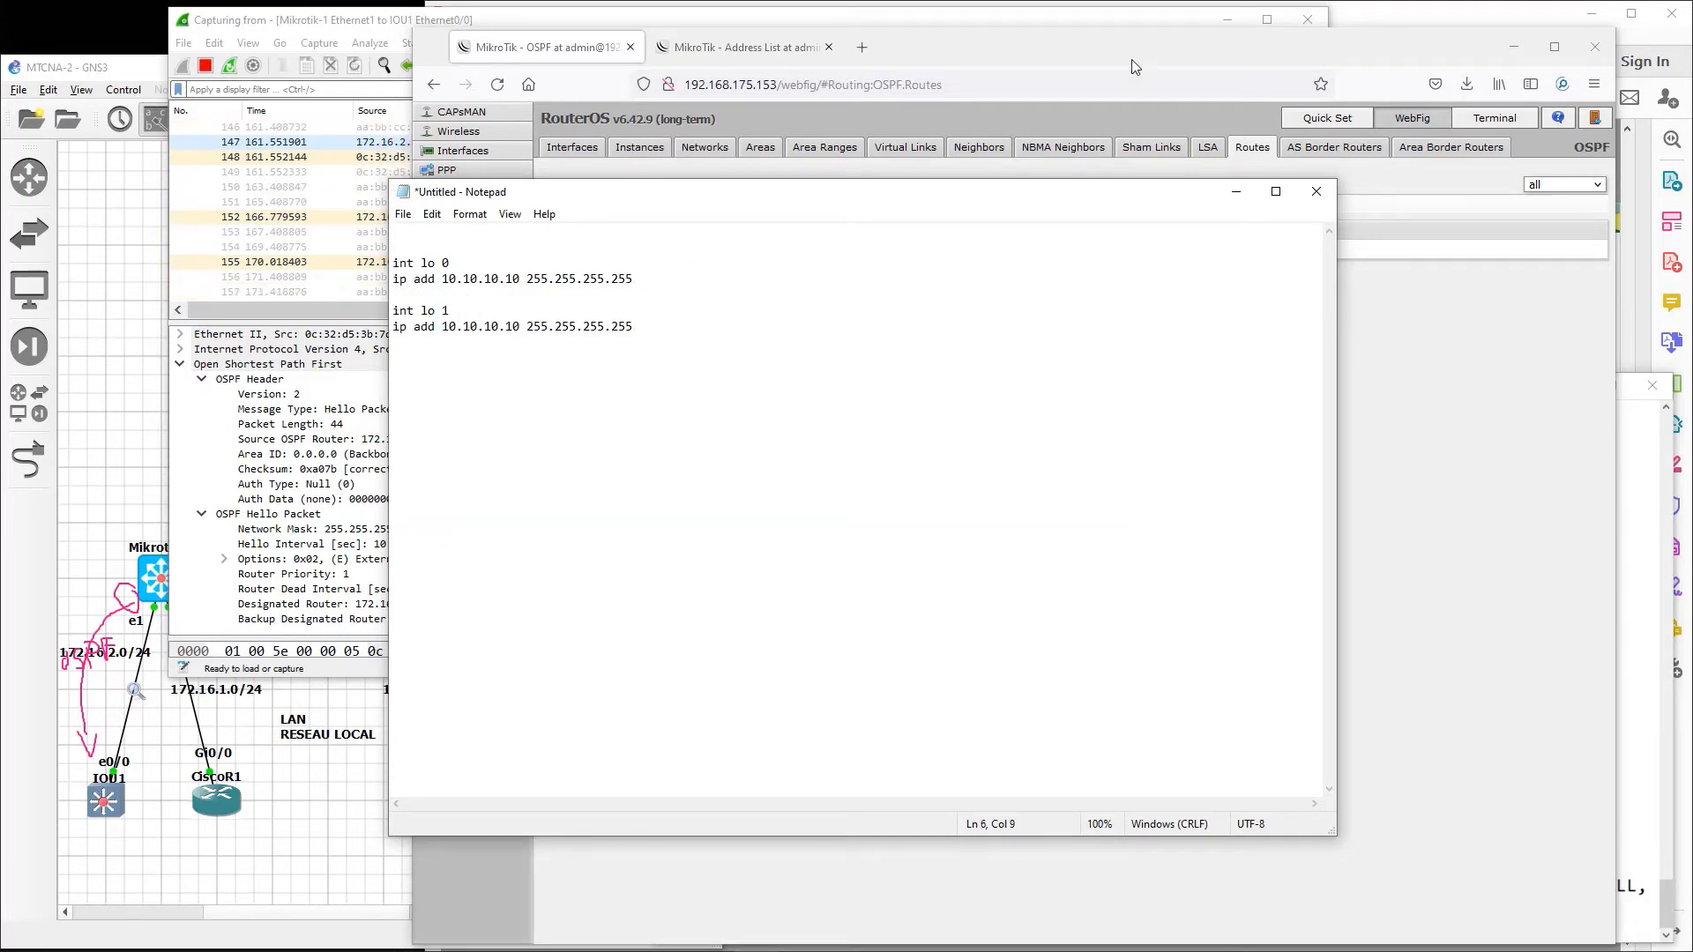
Step: Change the third octet of the lo 1 address to 20, making it 10.10.20.10
left_click_drag(520, 328, 477, 329)
left_click(459, 356)
left_click(489, 331)
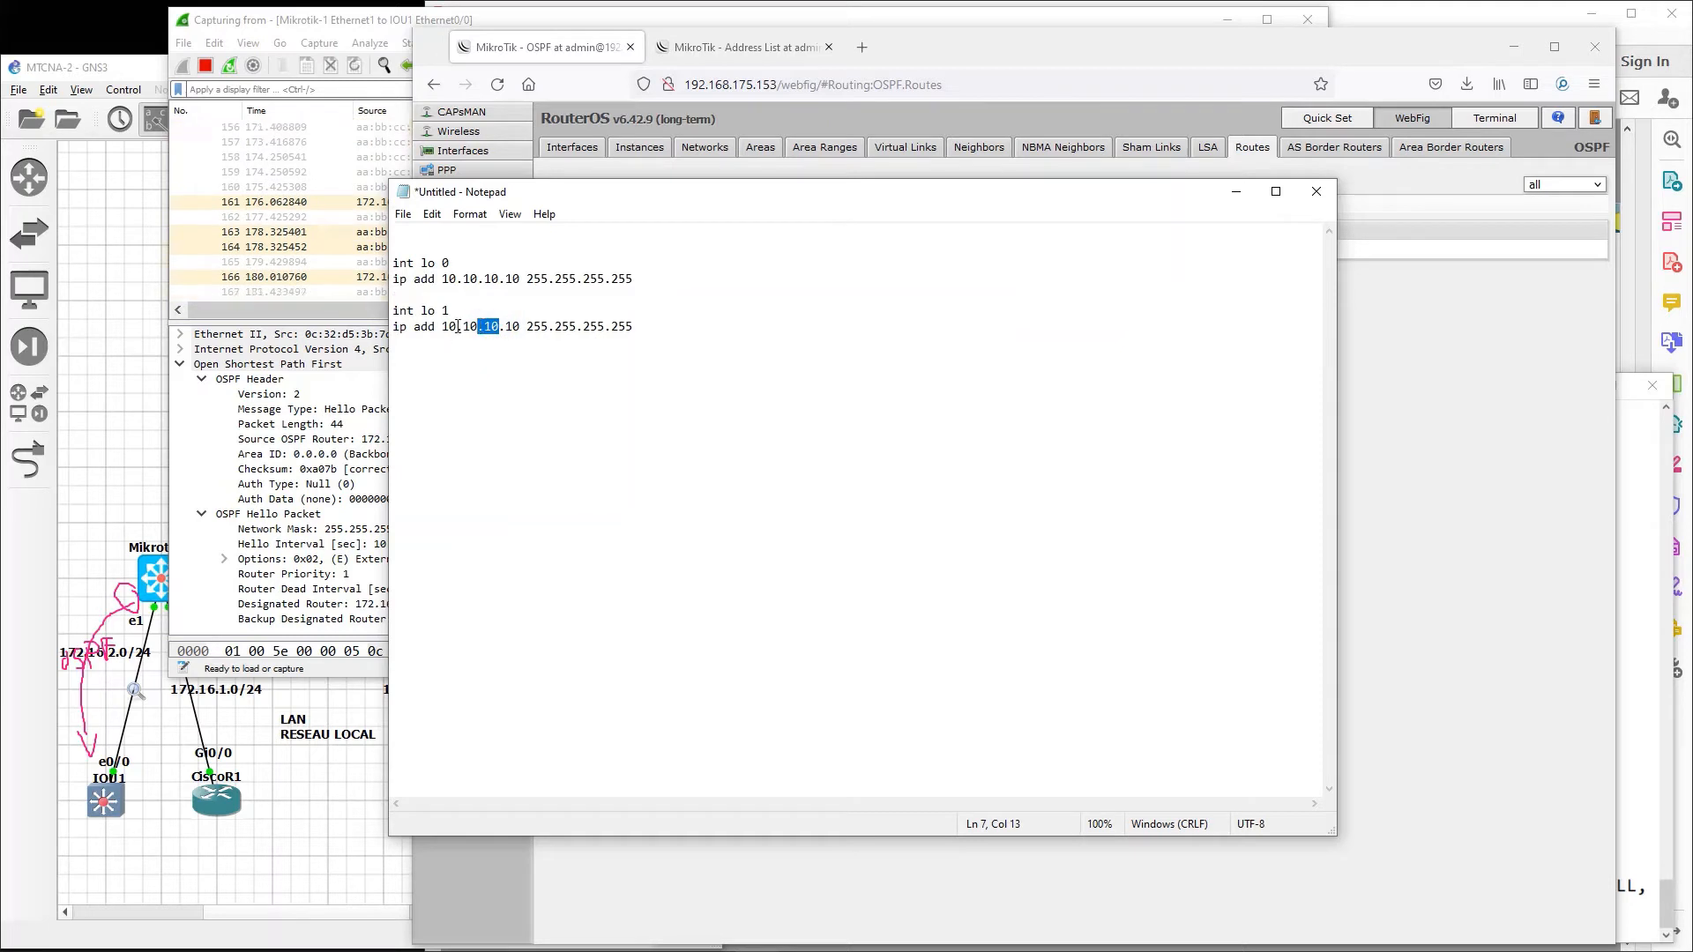
left_click(492, 331)
double_click(492, 332)
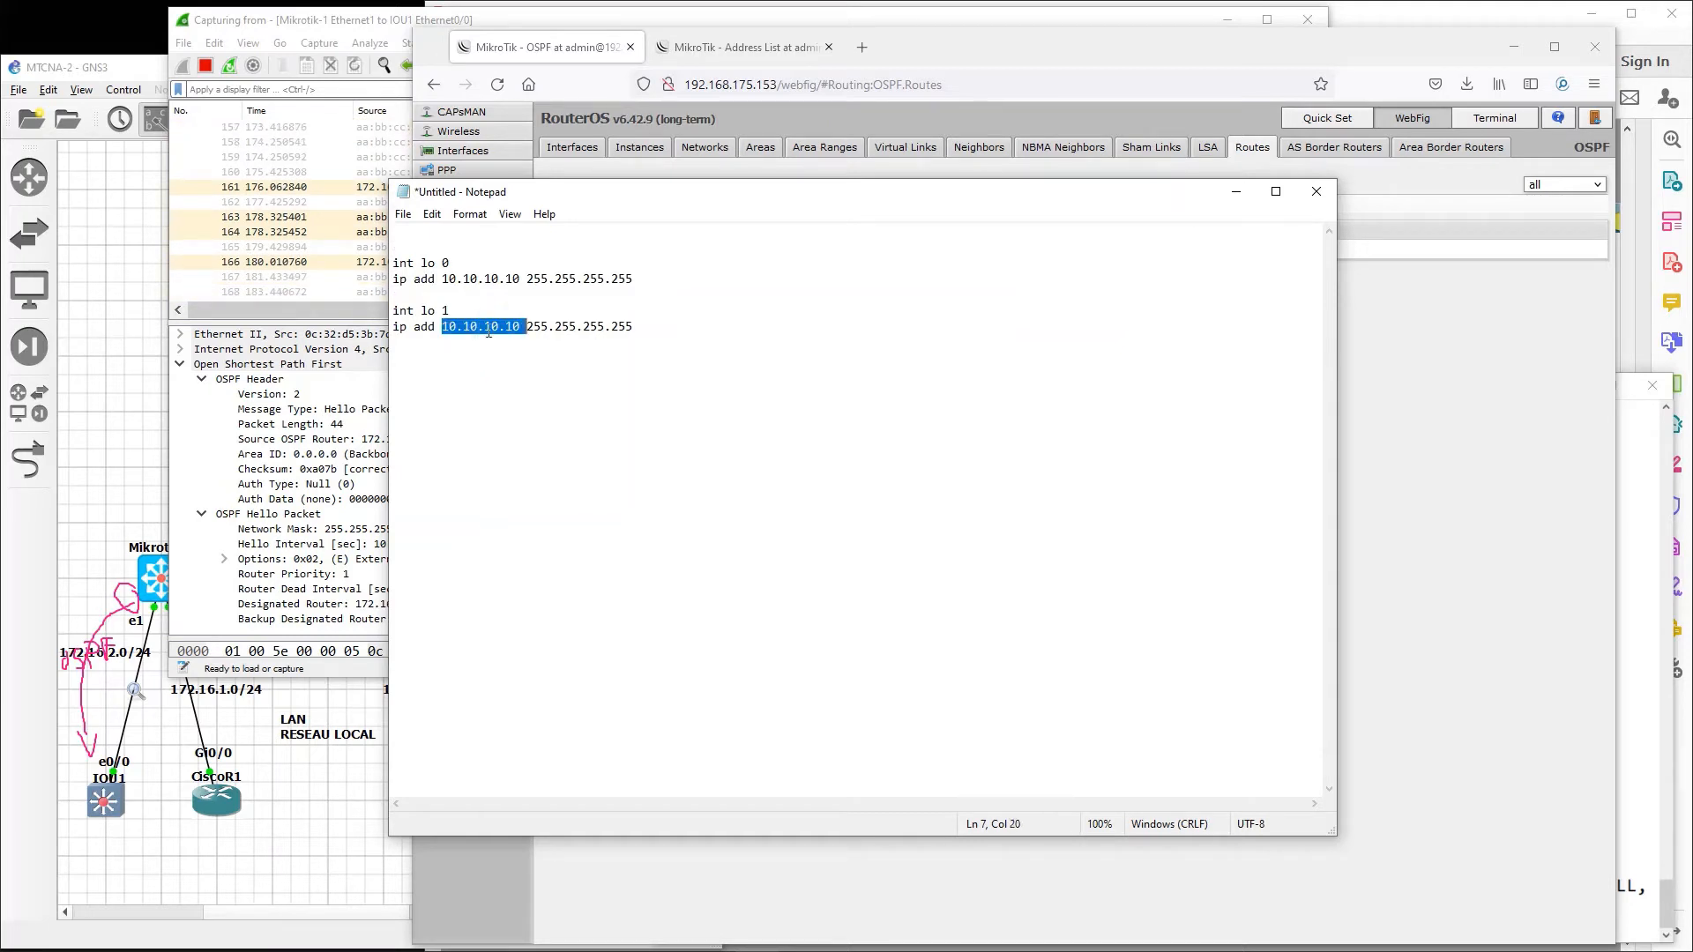
left_click(490, 330)
left_click(492, 331)
key("Delete")
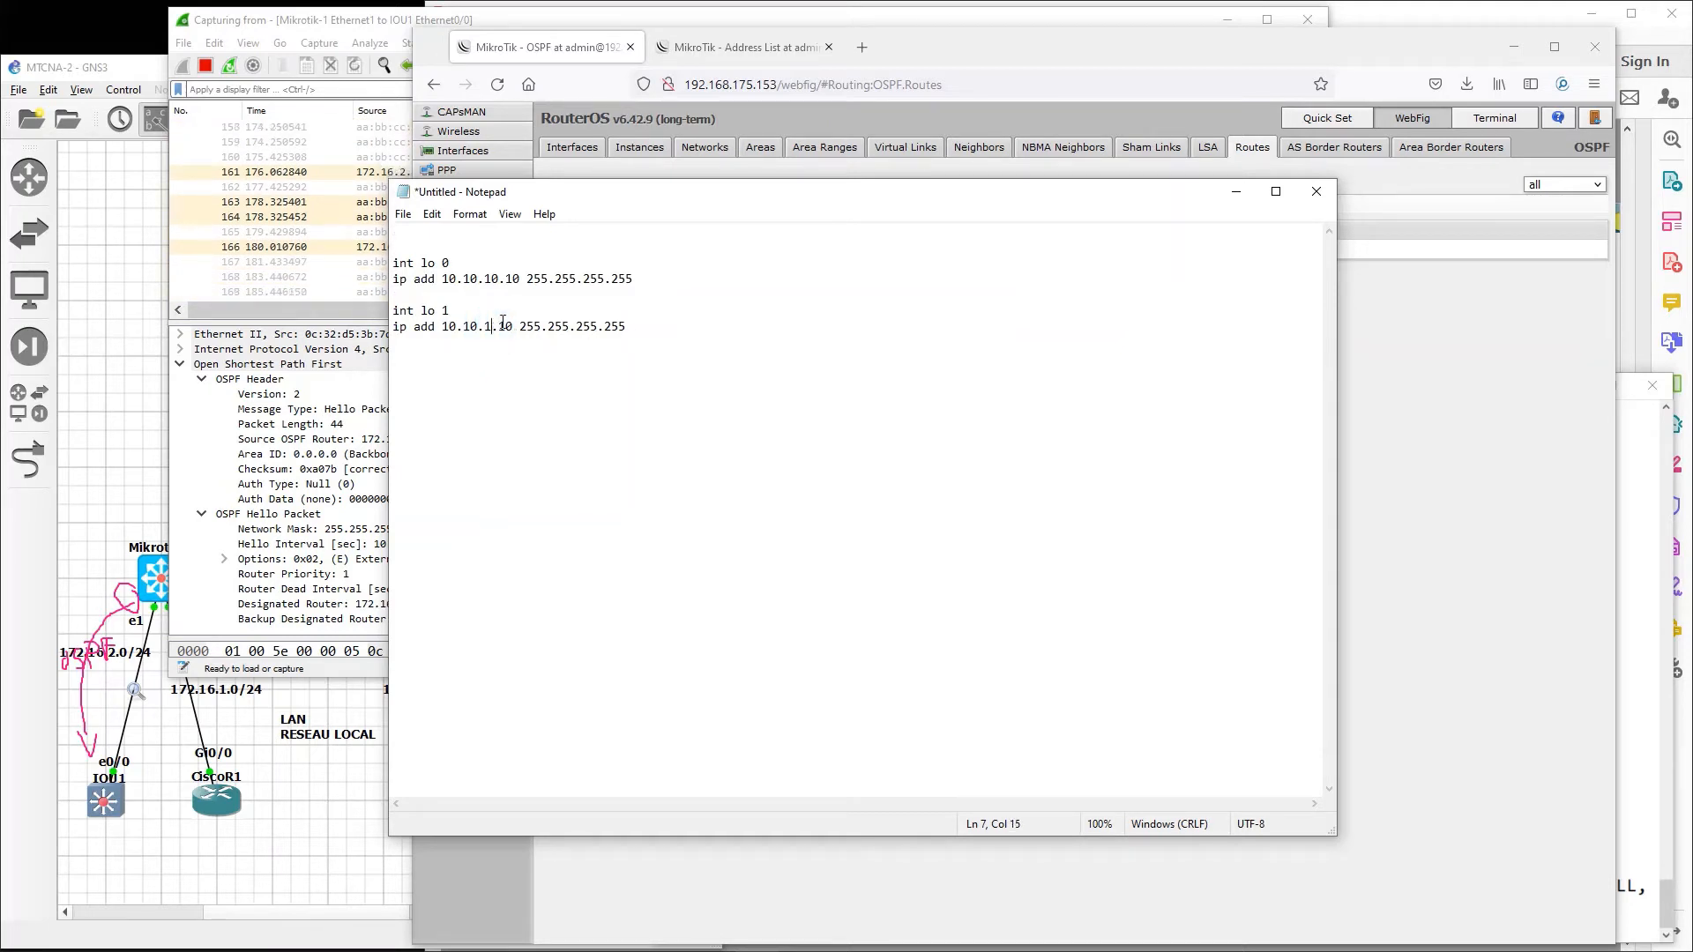
key("BackSpace")
type("20")
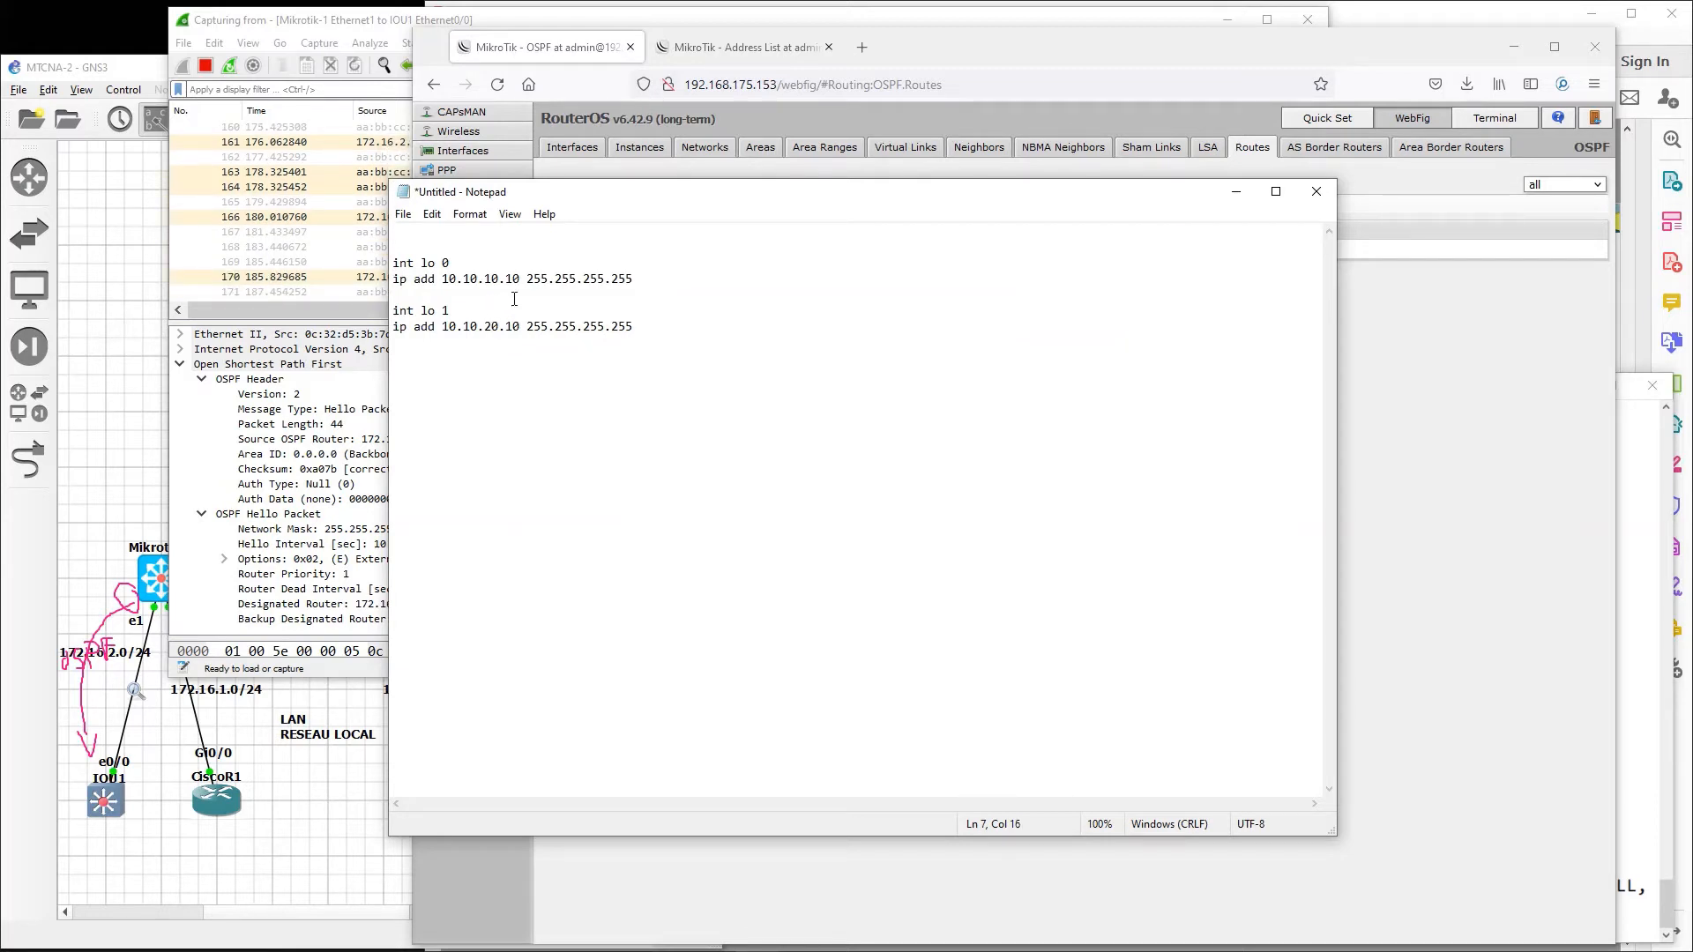
Step: Duplicate the lo 1 block below itself as int lo 3 with the address 10.10.30.10
left_click(662, 348)
key("shift+Home")
key("shift+Up")
key("ctrl+c")
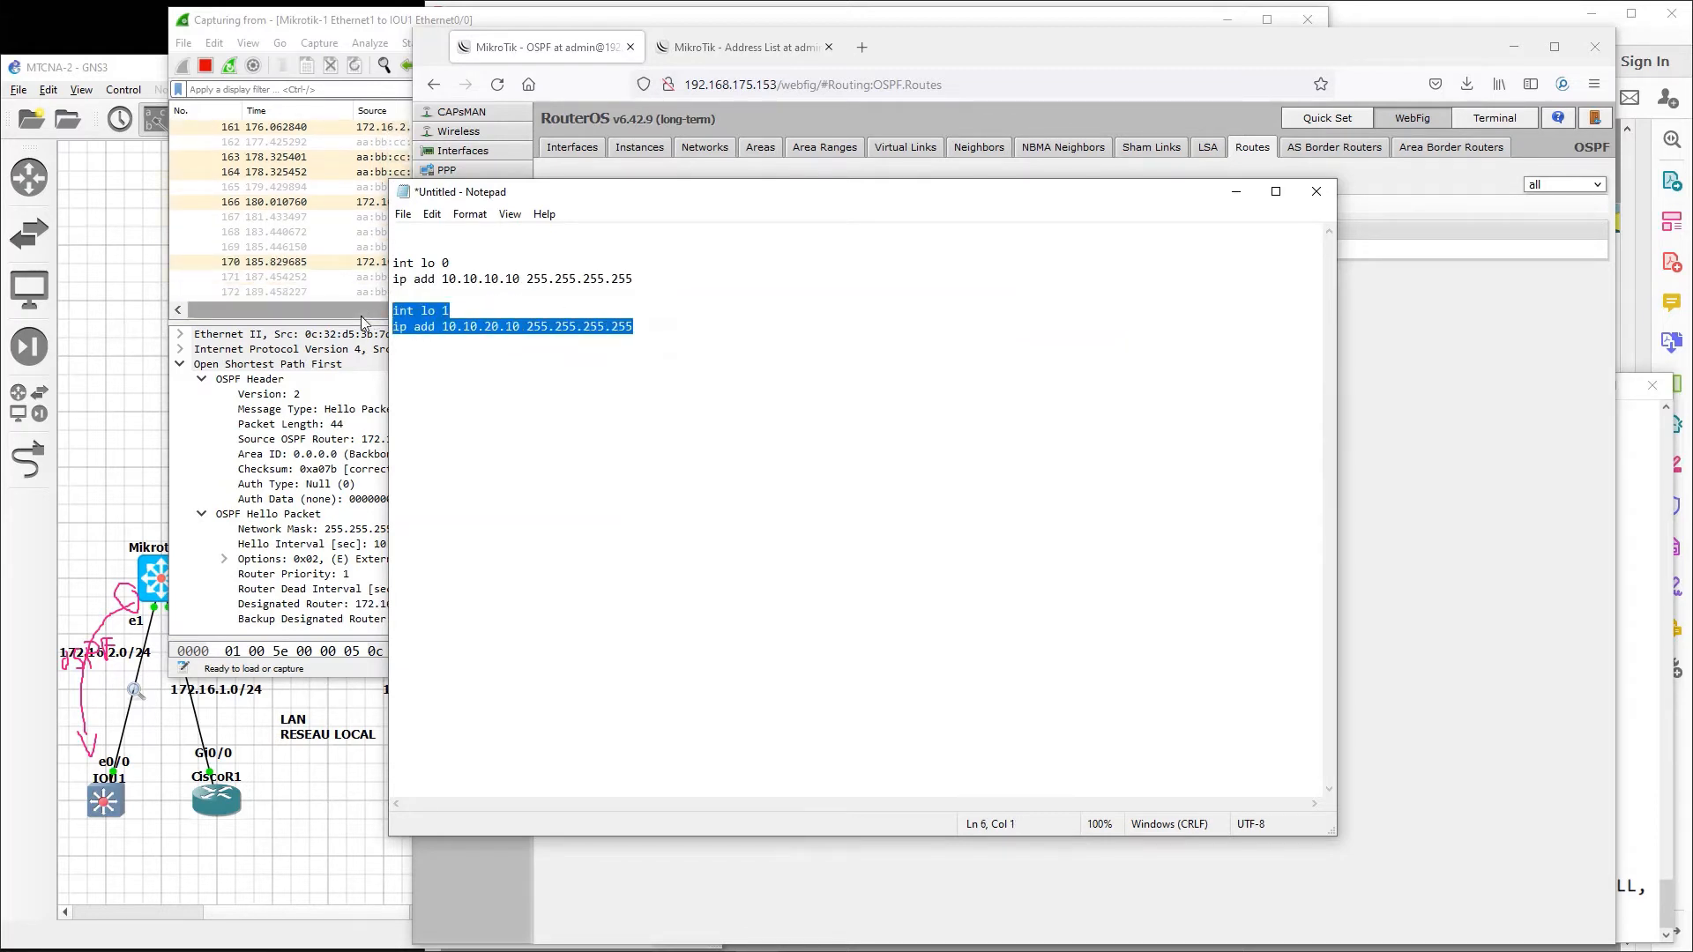
left_click(705, 332)
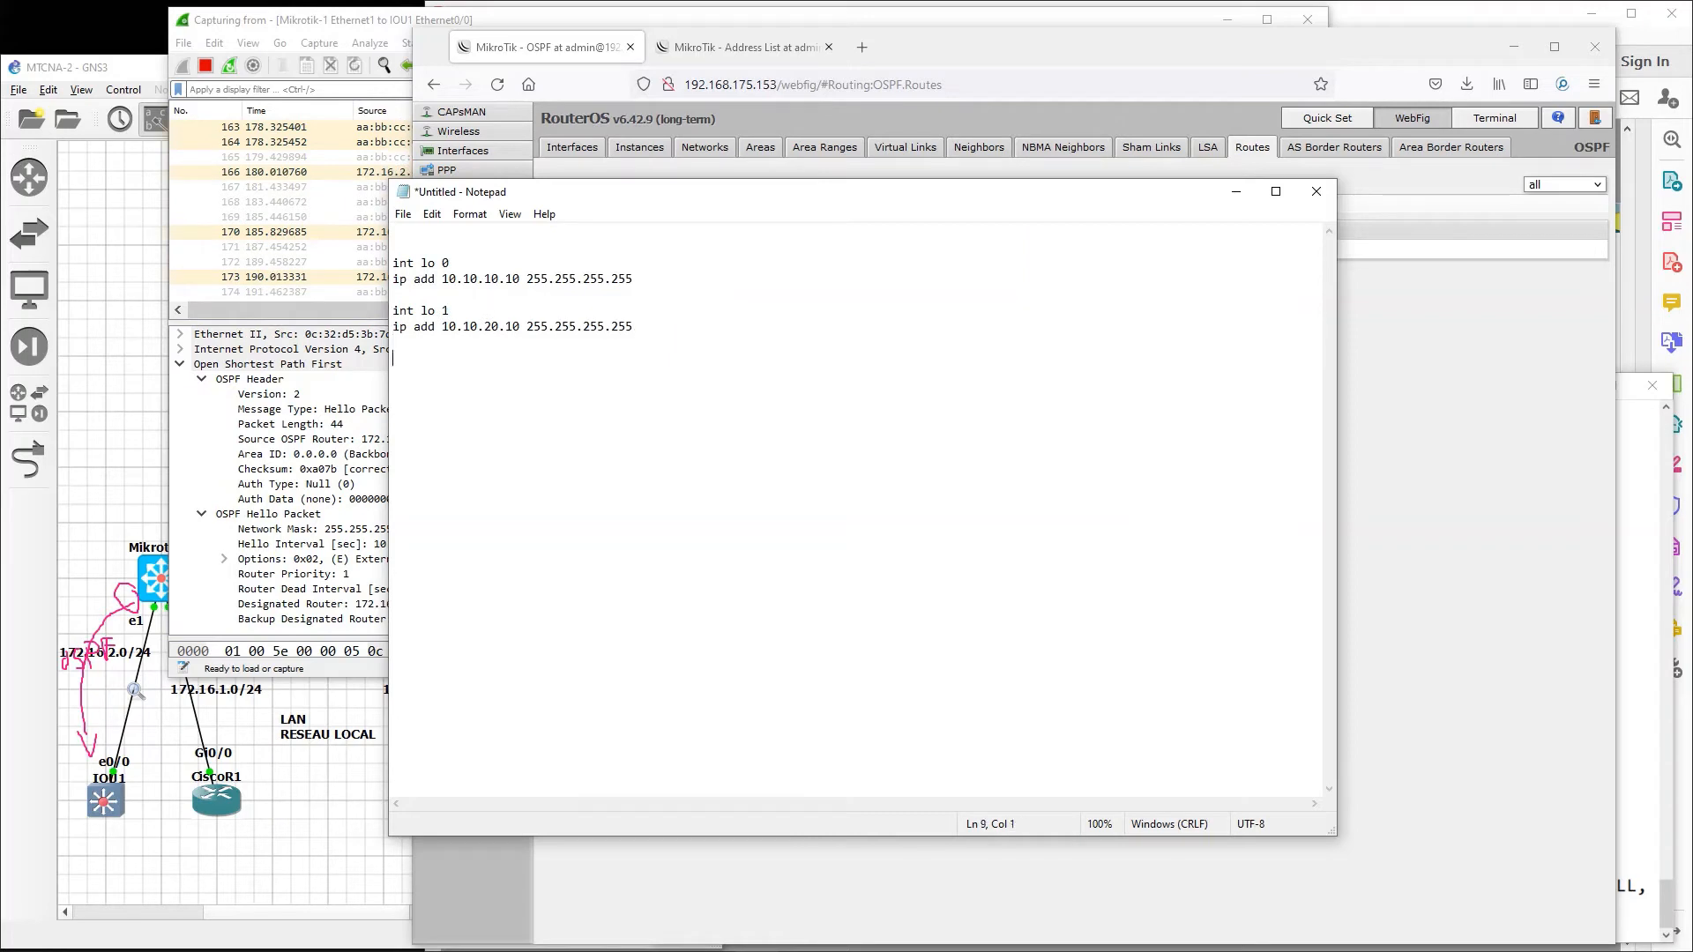
key("ctrl+v")
left_click(469, 359)
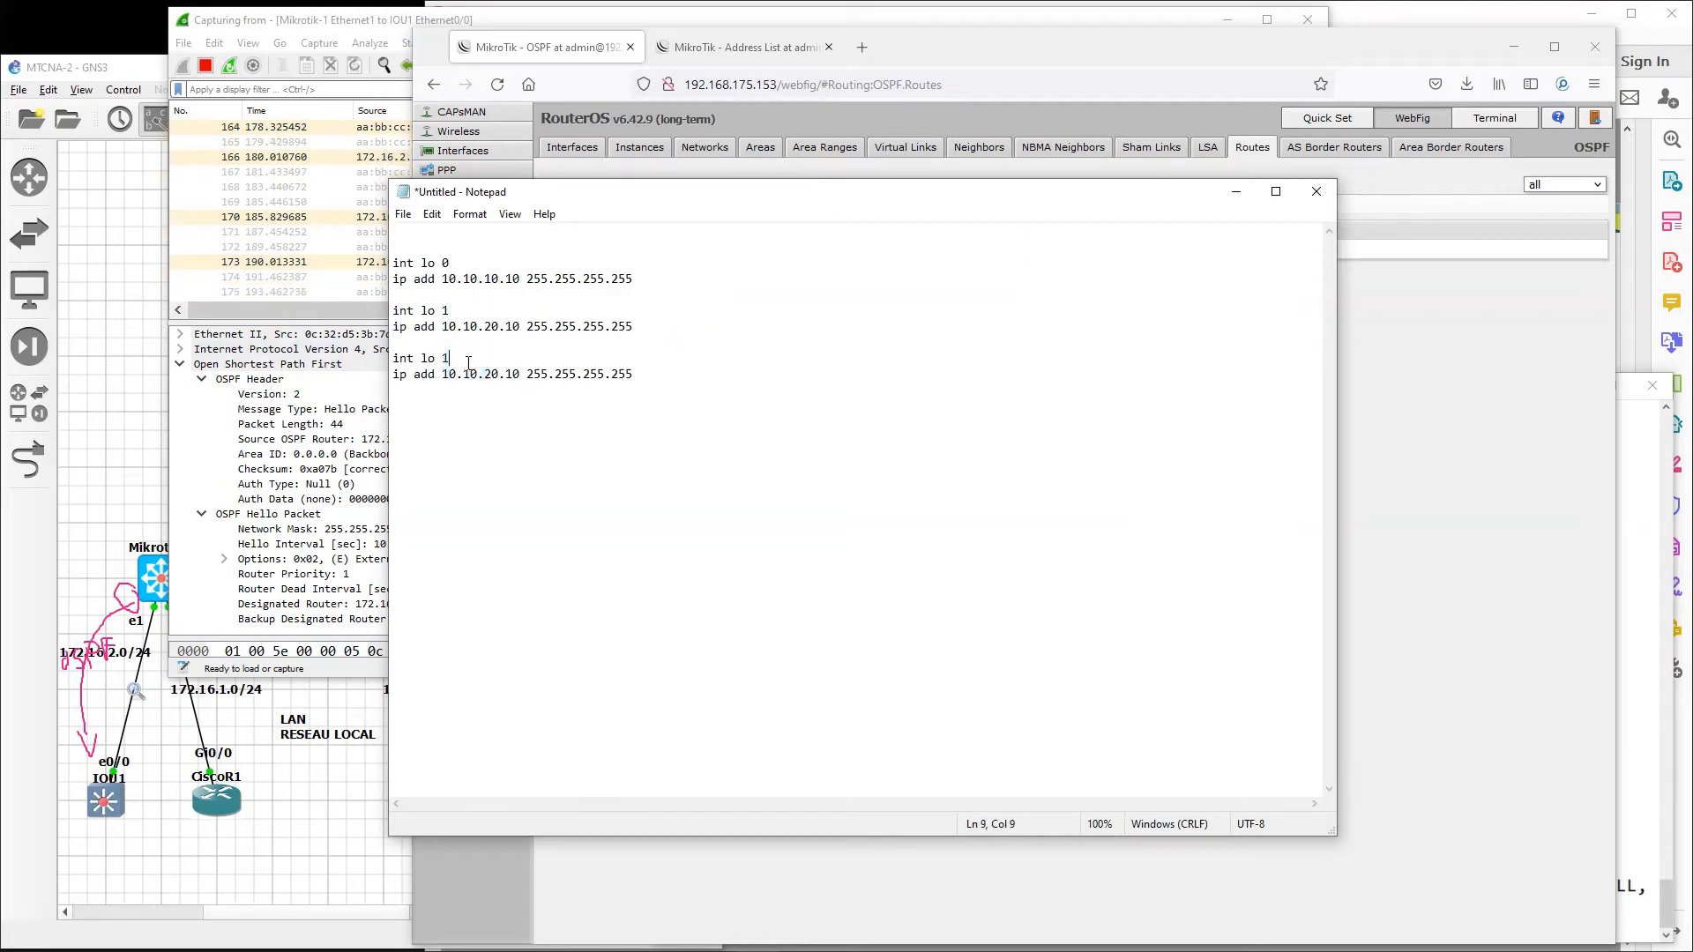
left_click(491, 375)
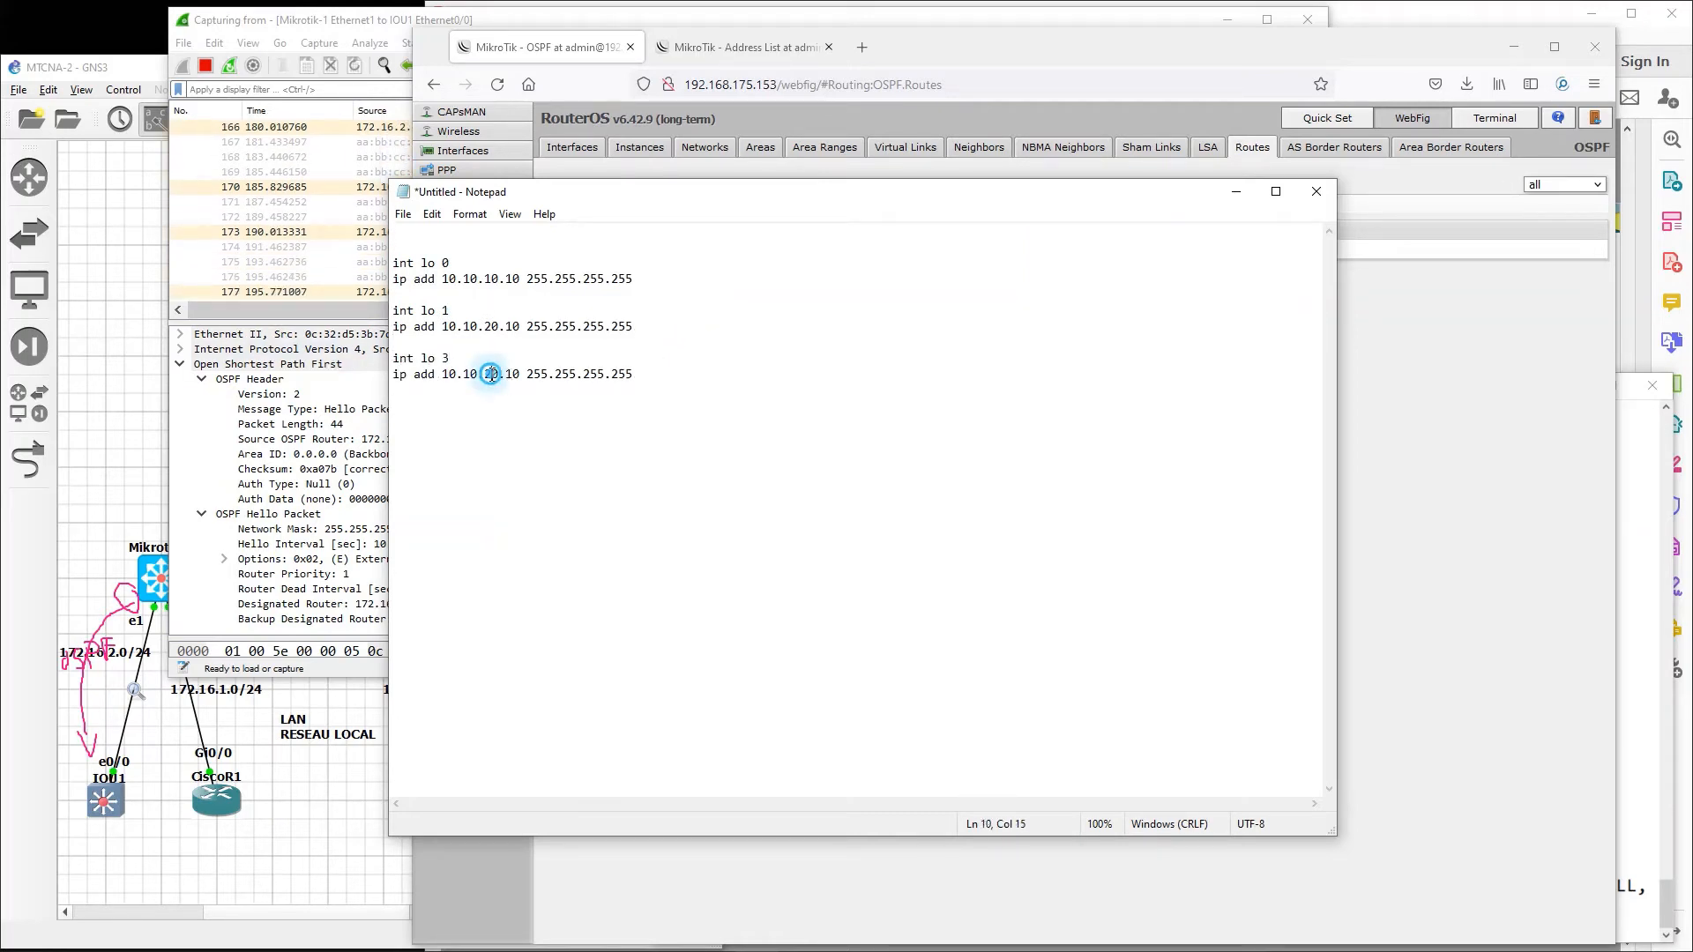
key("BackSpace")
type("3")
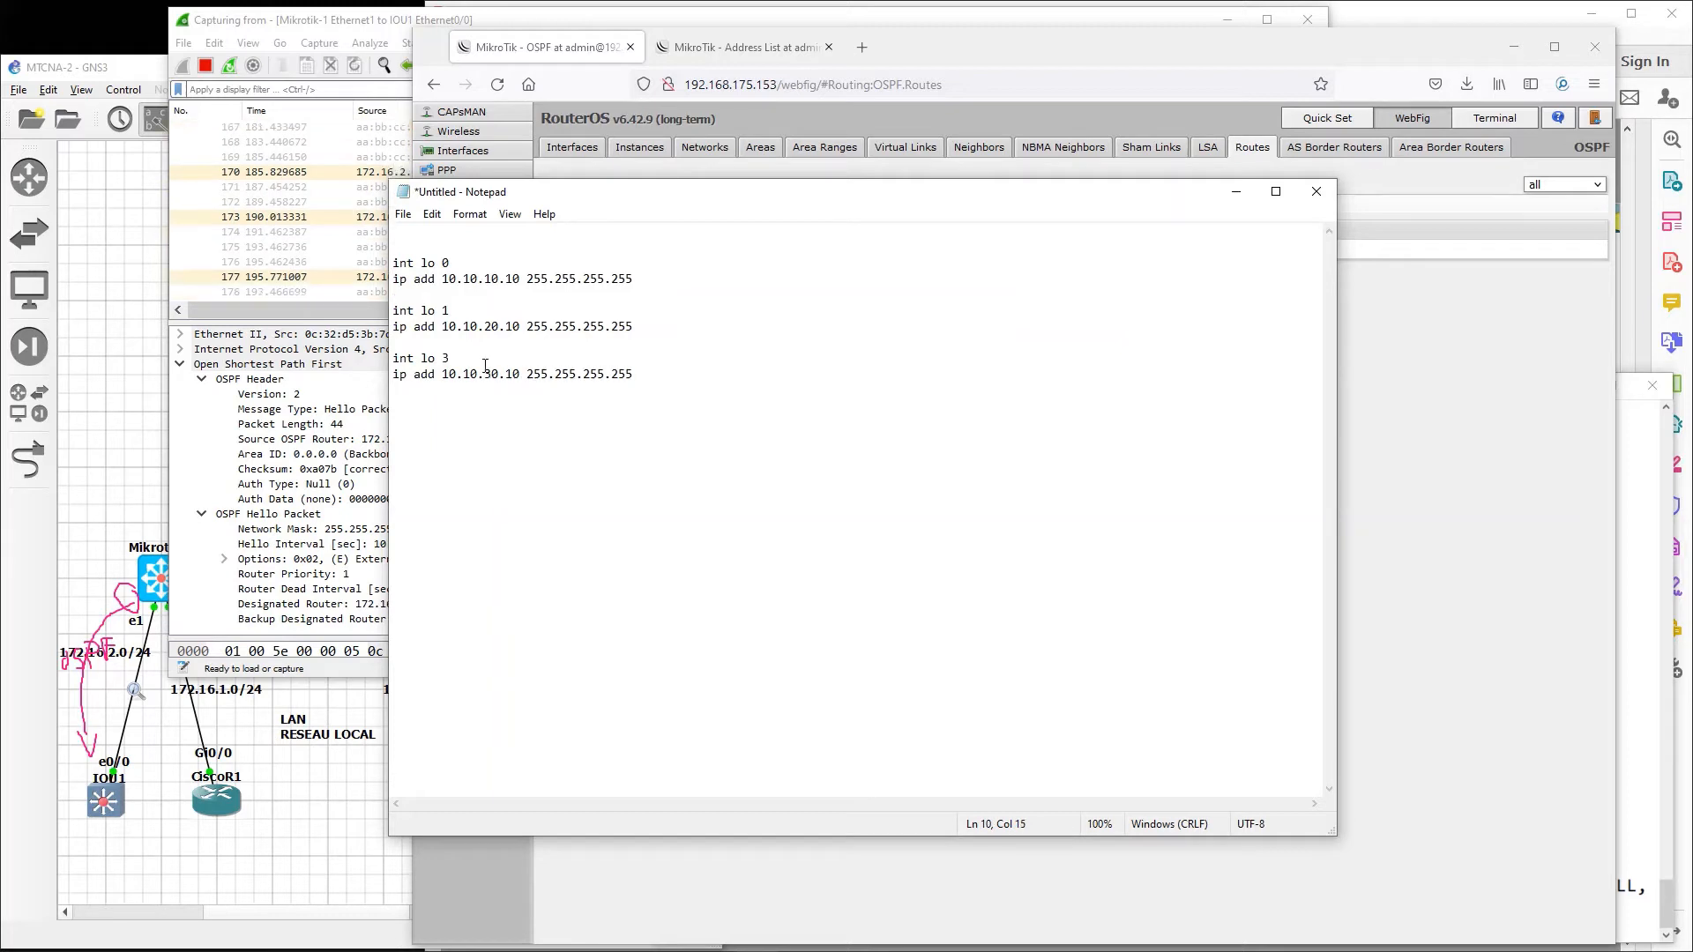
Step: Add the line ip ospf 1 area 0 beneath the lo 0 address
left_click(636, 279)
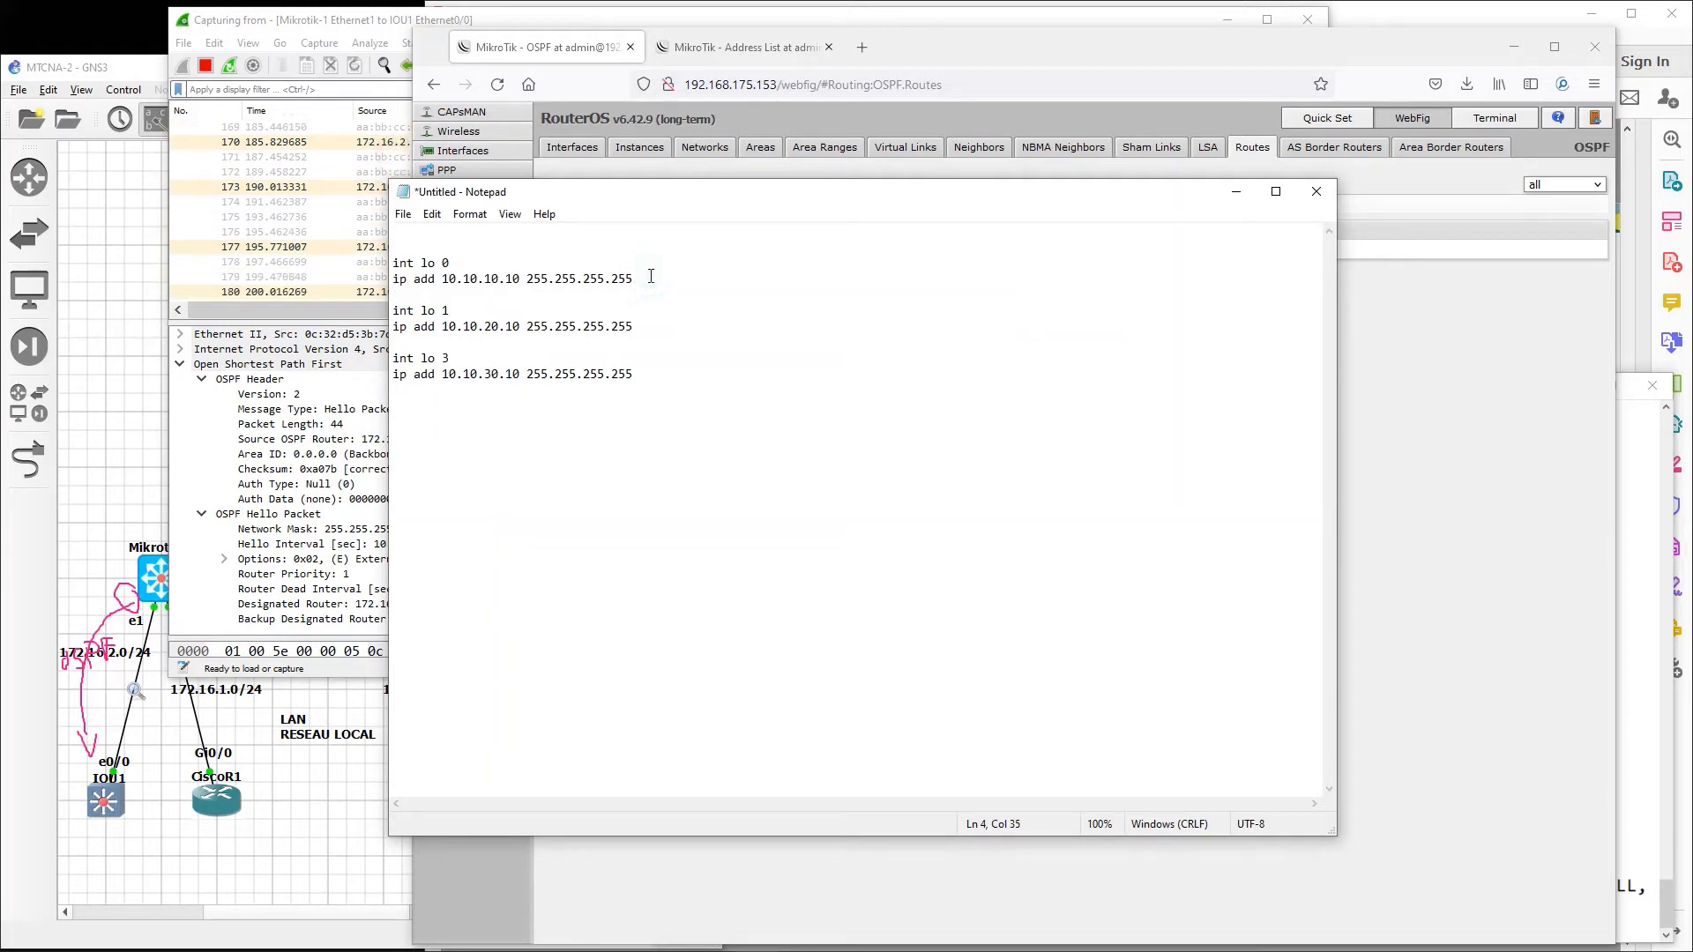
key("Return")
type("ip osp")
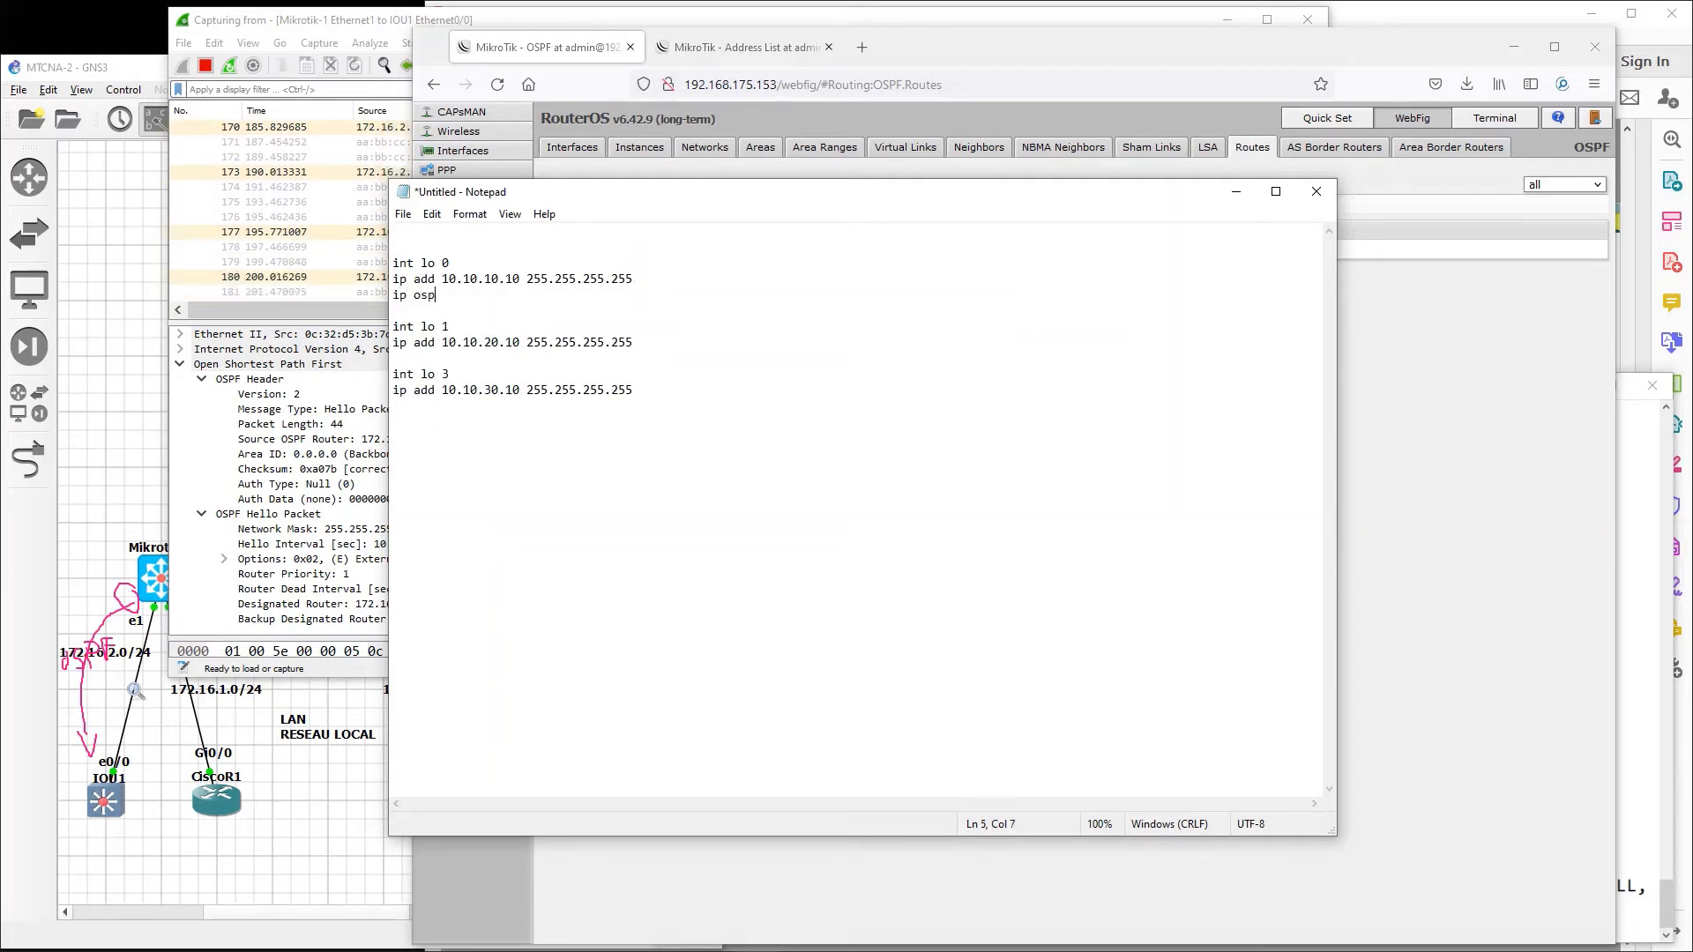
type("f ")
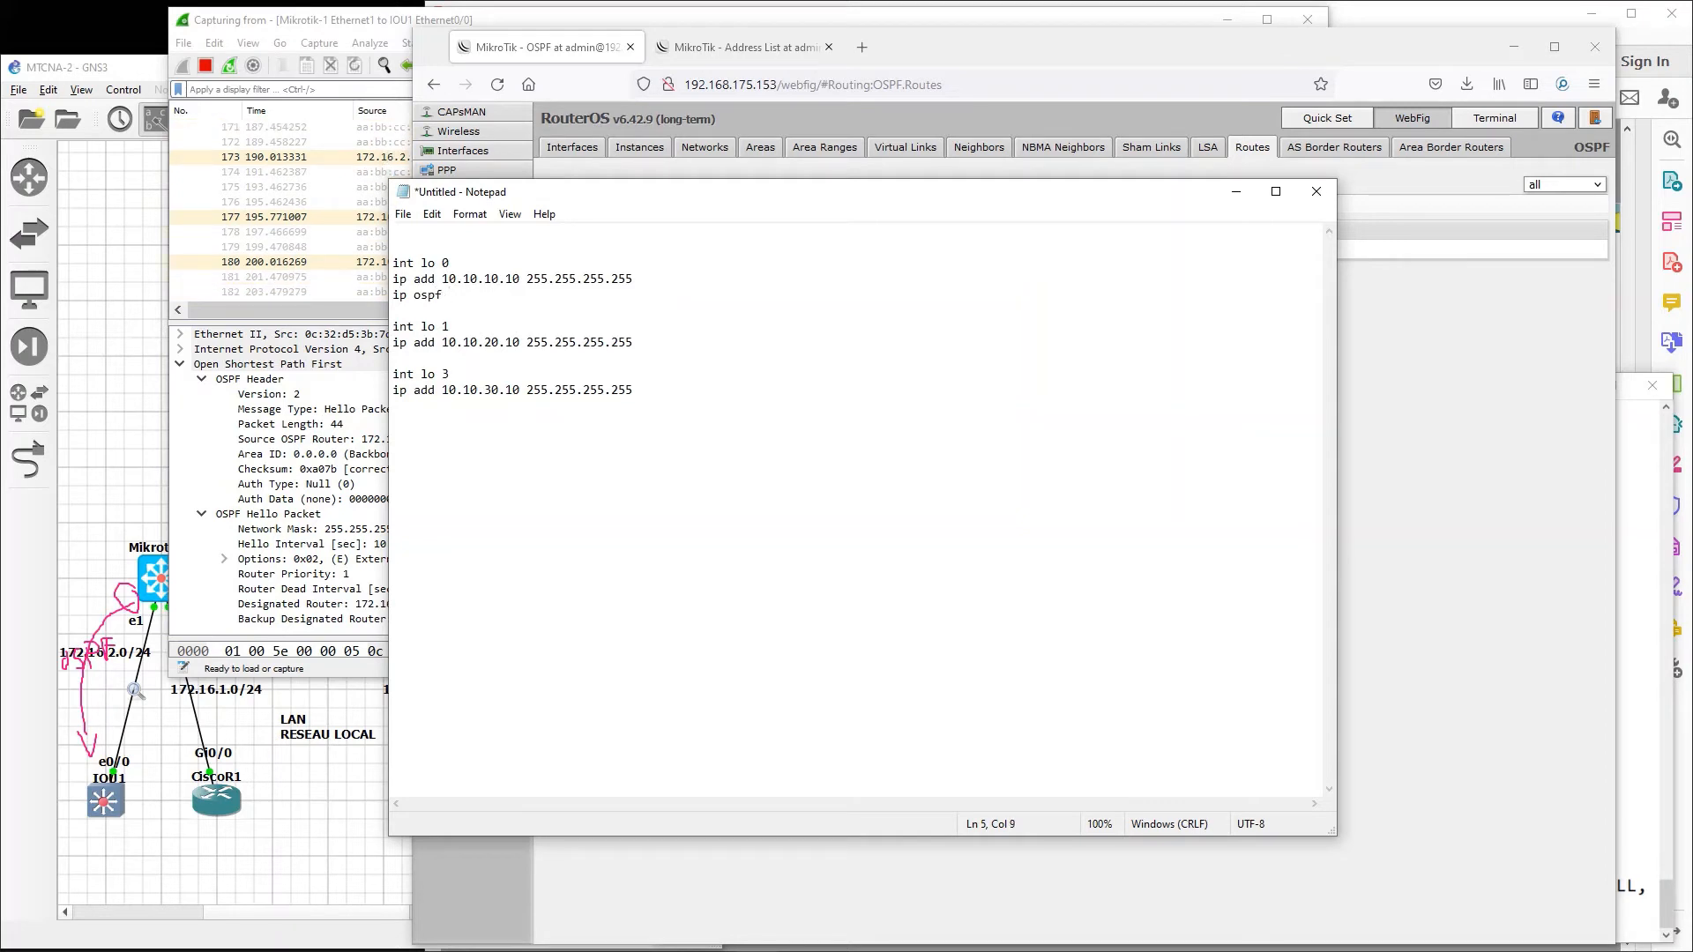
type("1 area")
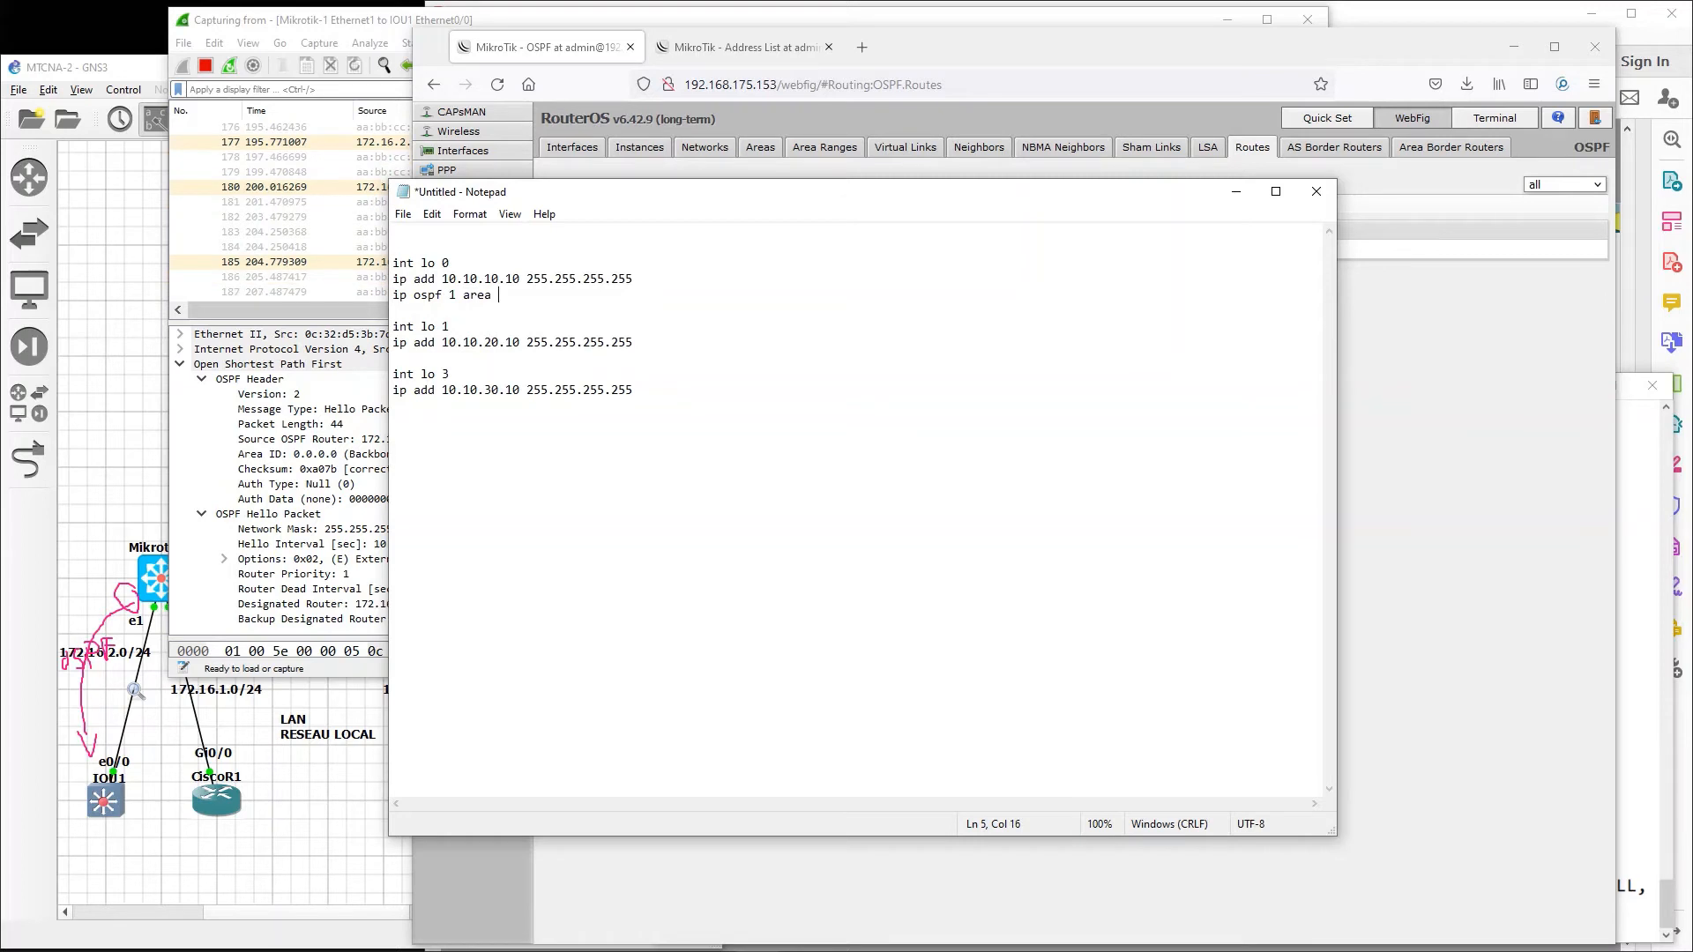
type(" 0")
Step: Copy the ip ospf 1 area 0 line beneath the lo 1 and lo 3 addresses
left_click_drag(520, 295, 381, 294)
key("ctrl+c")
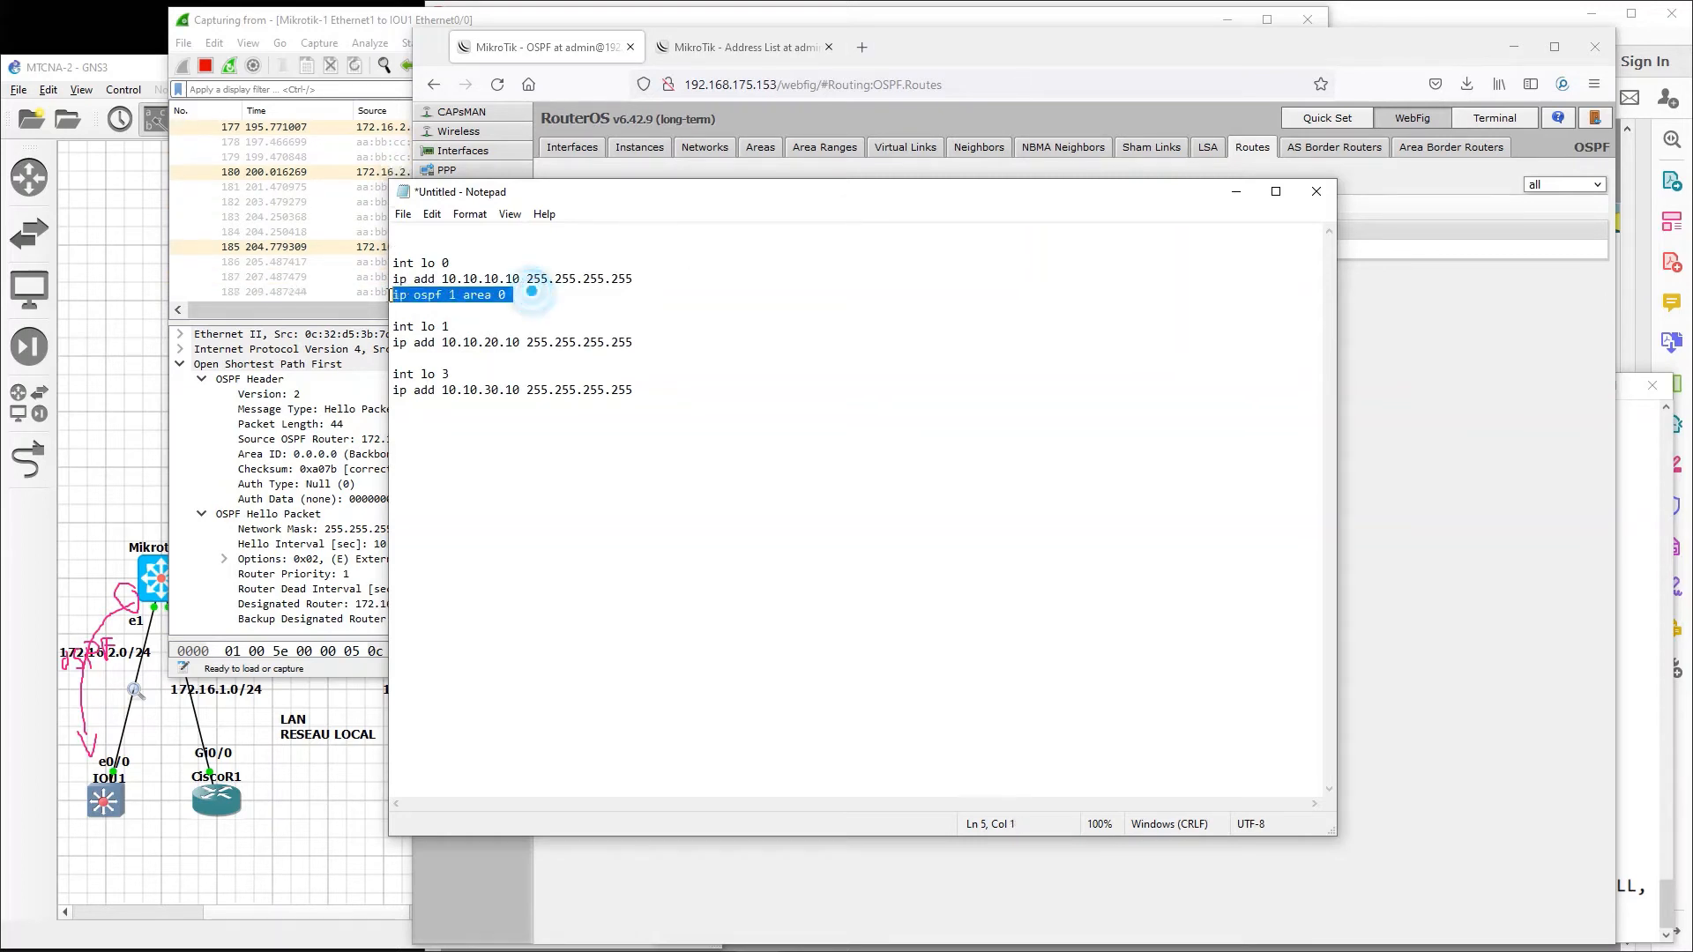
left_click(648, 344)
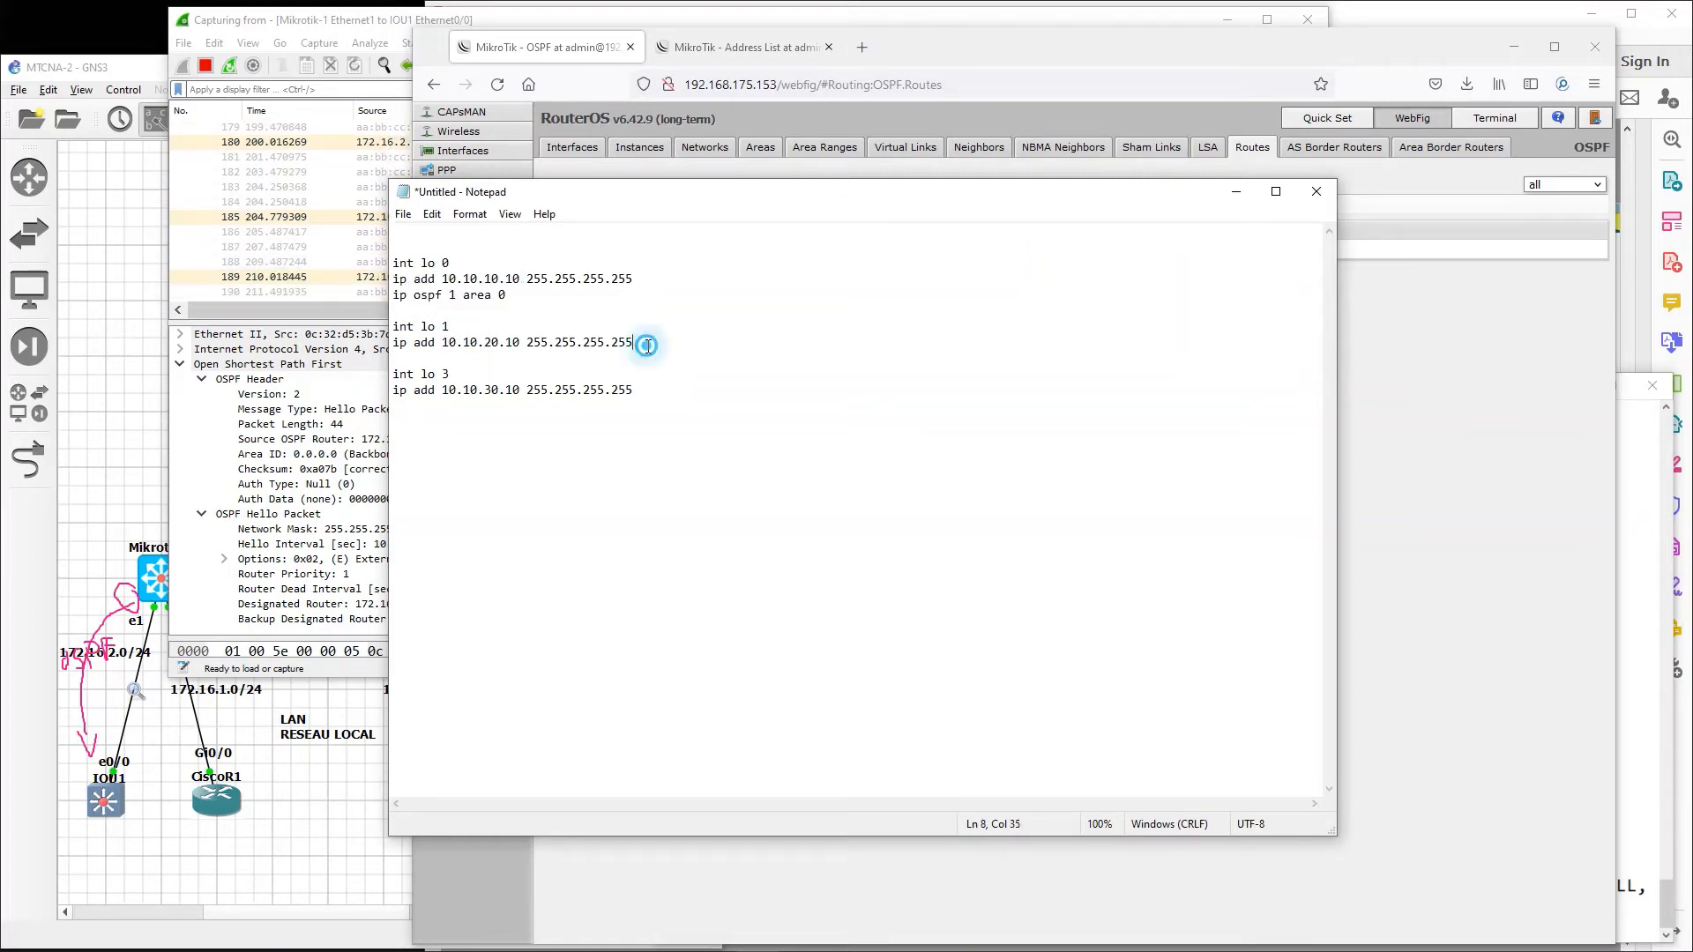
key("Return")
key("ctrl+v")
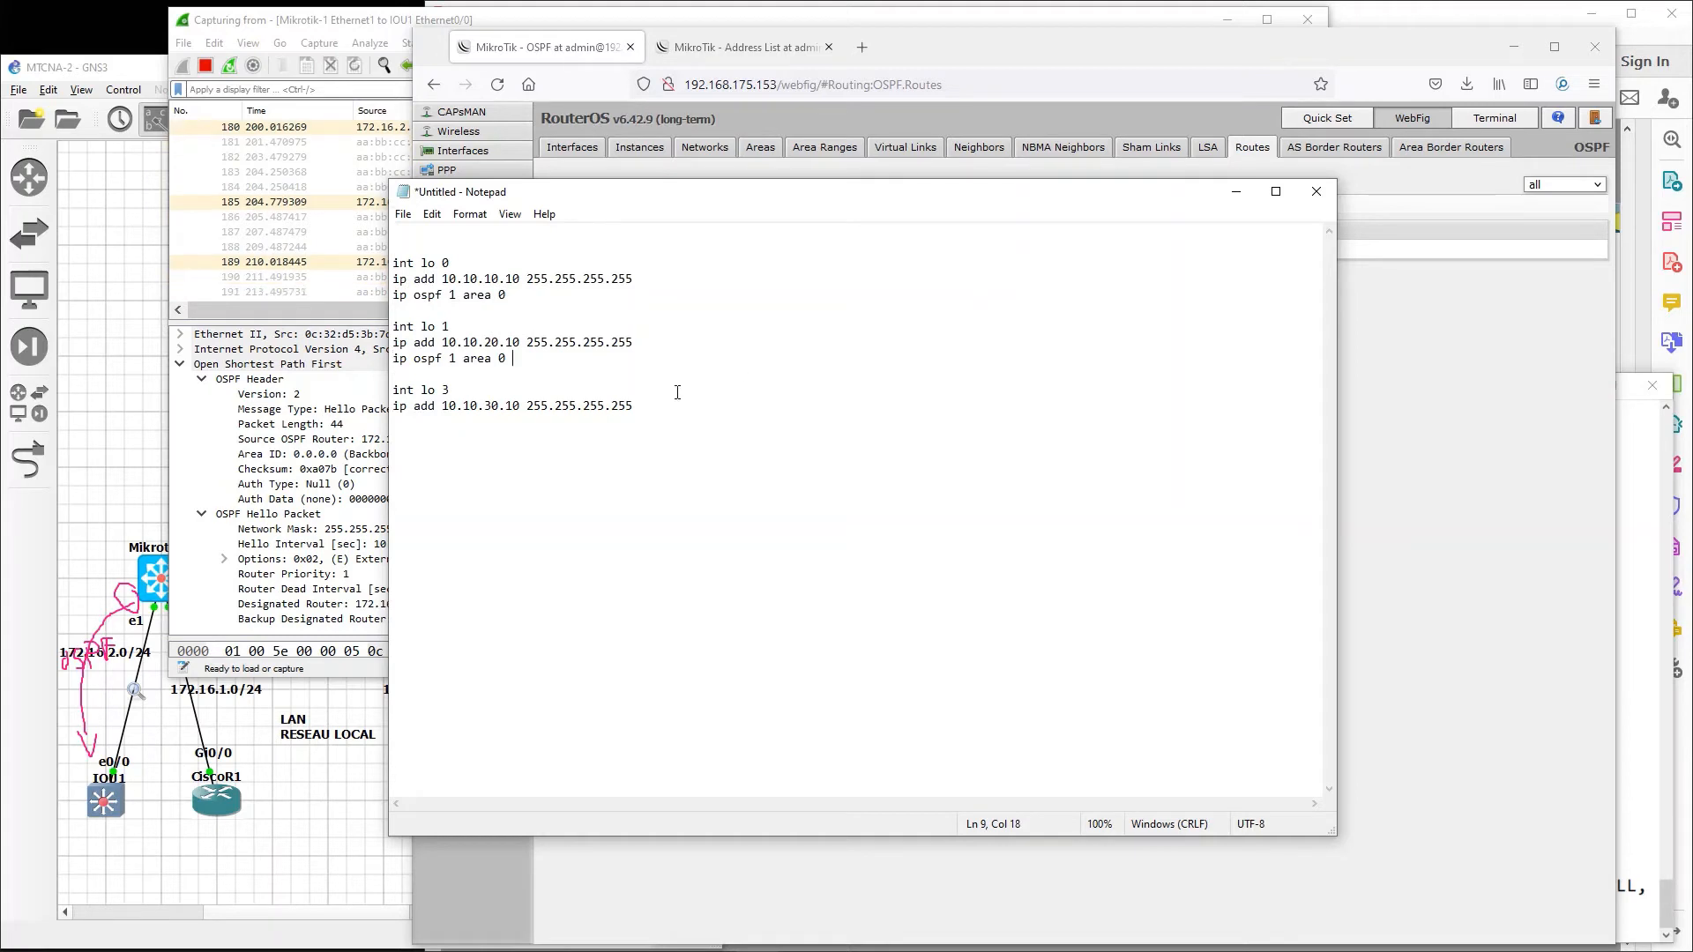
left_click(637, 413)
key("Return")
key("ctrl+v")
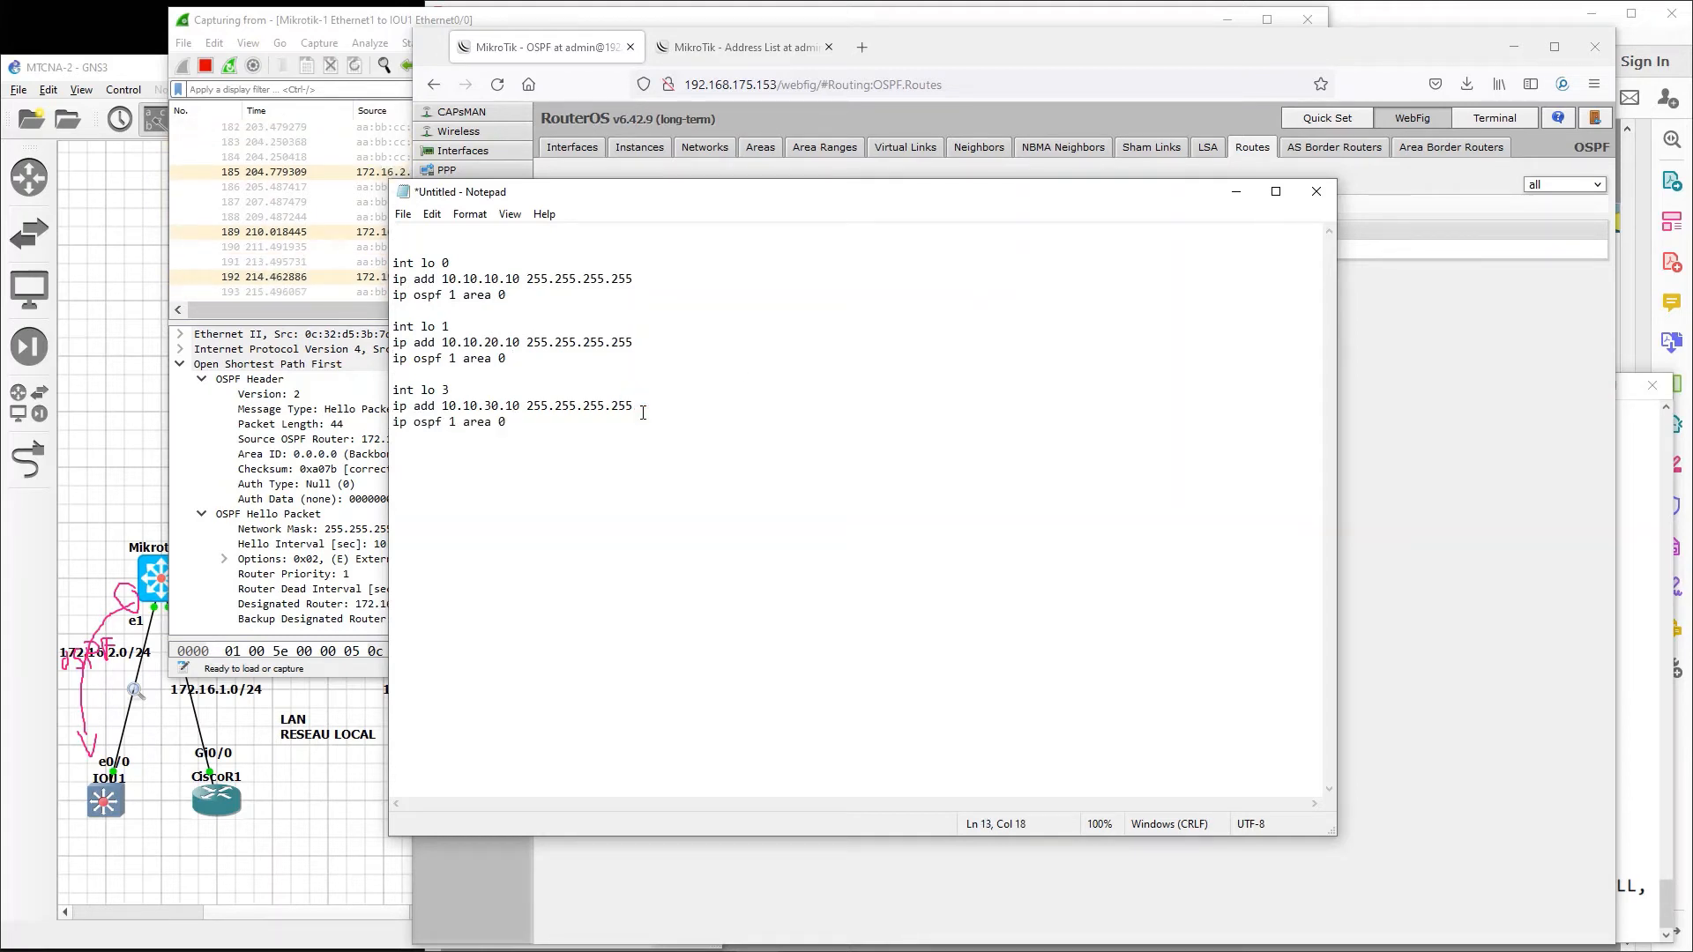
Step: Copy all three loopback blocks and paste them into the IOU1 console in PuTTY to configure lo 0, lo 1 and lo 3
left_click_drag(578, 420, 393, 263)
right_click(403, 263)
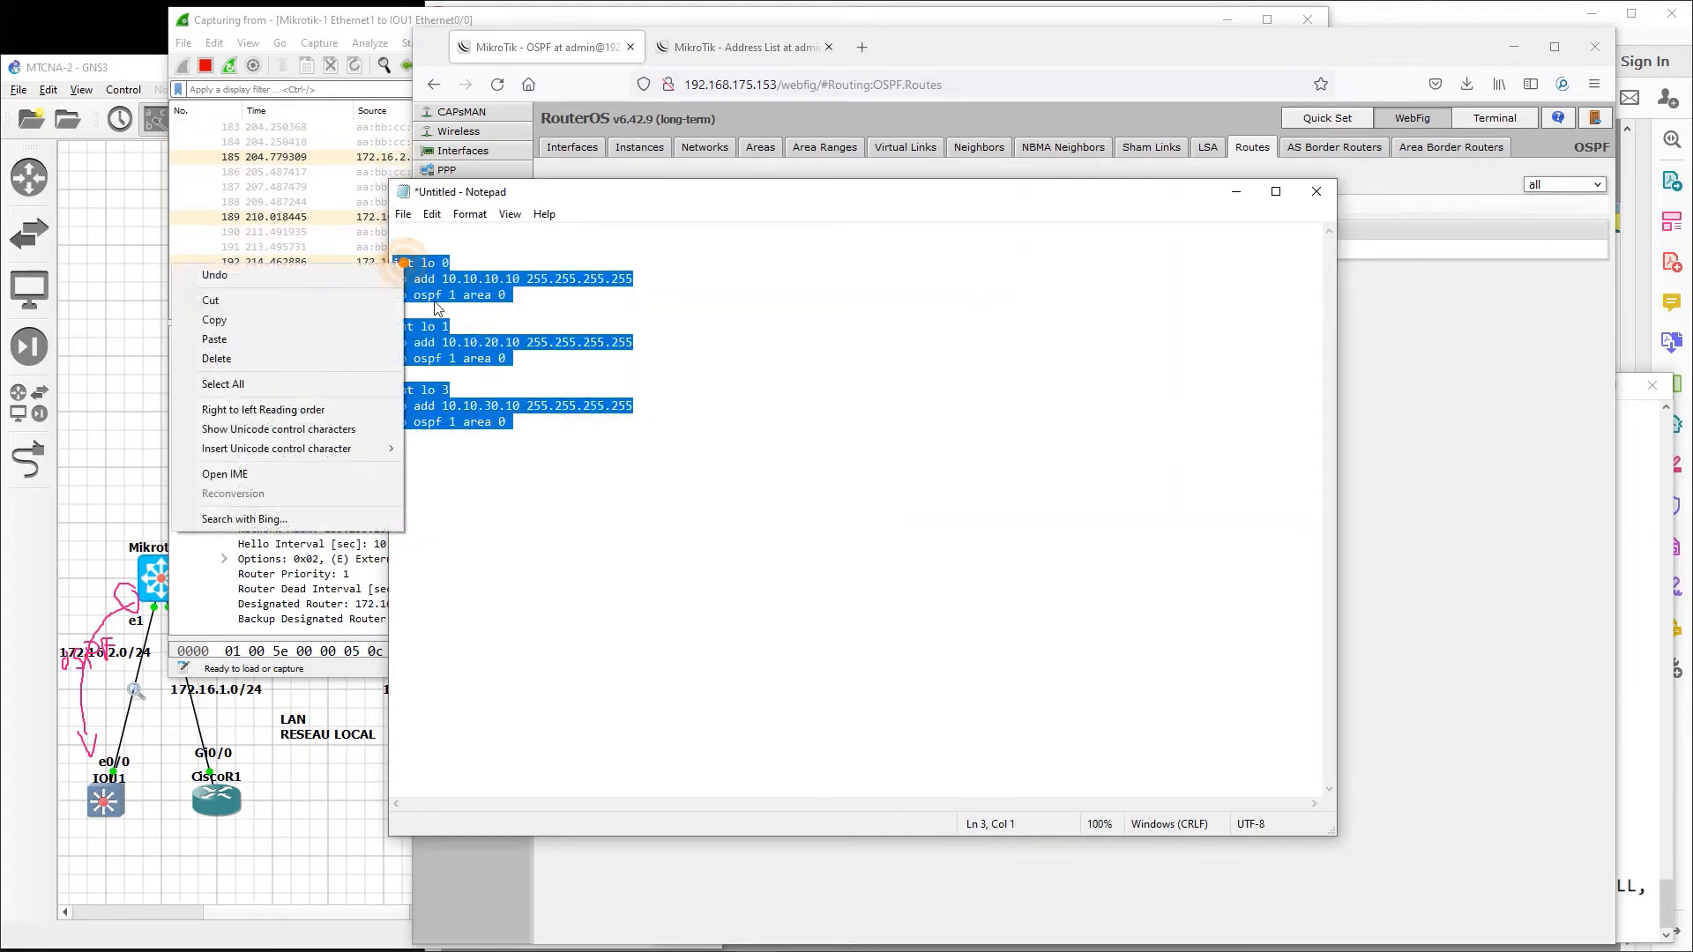
left_click(214, 321)
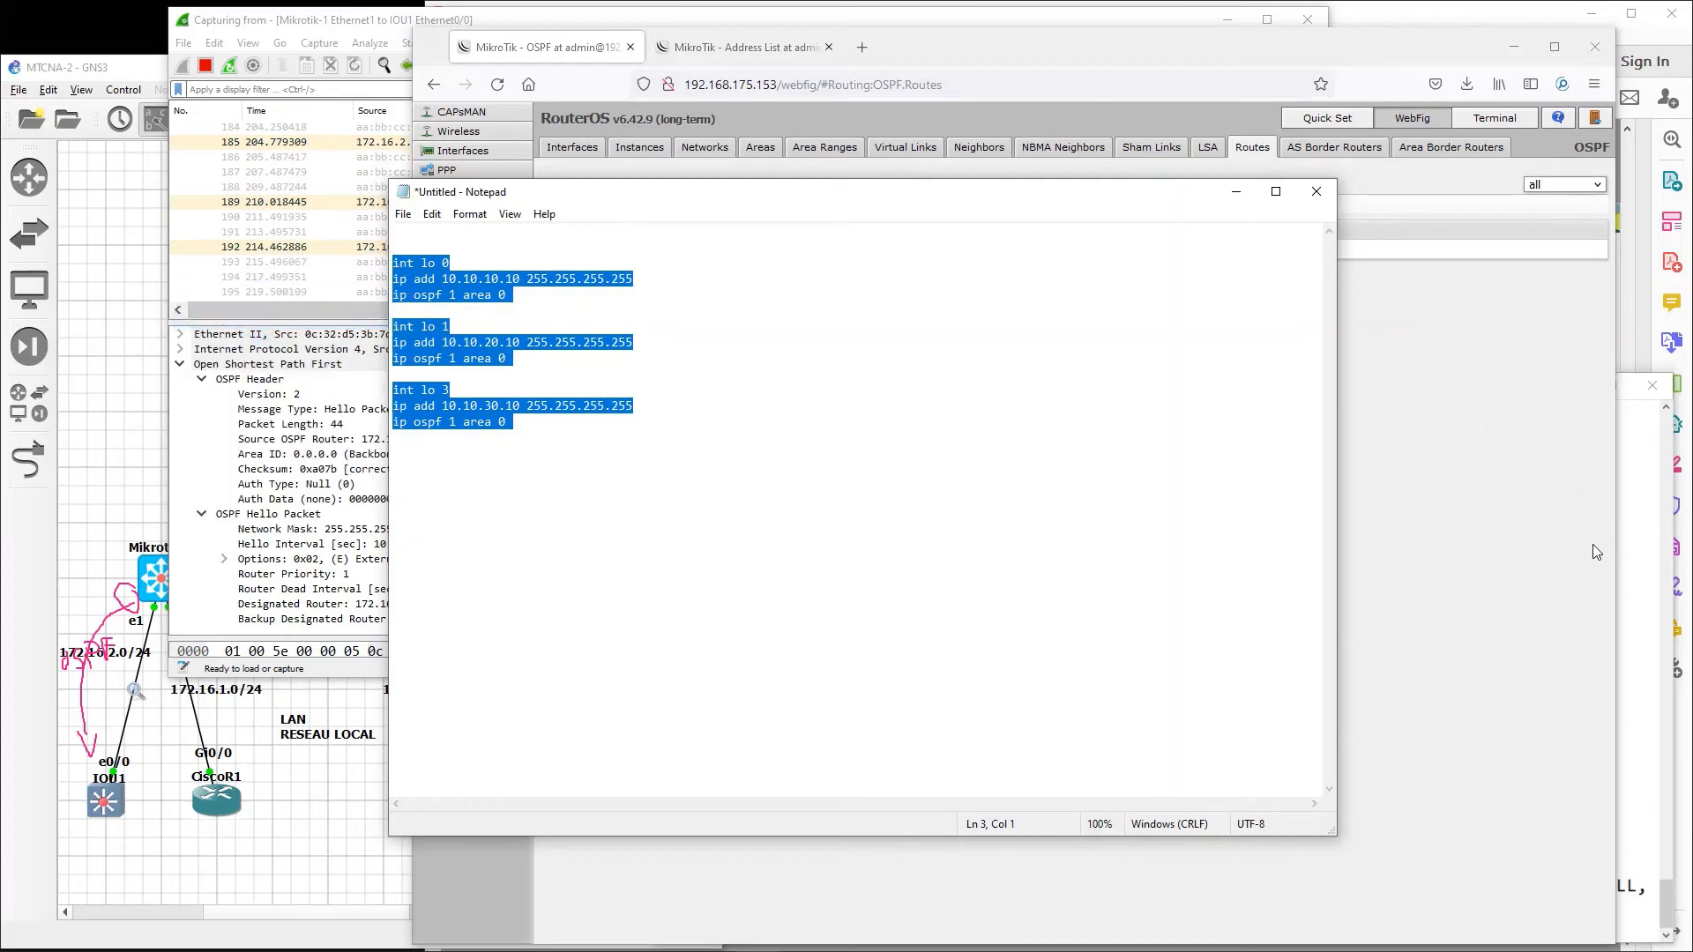
key("alt+Tab")
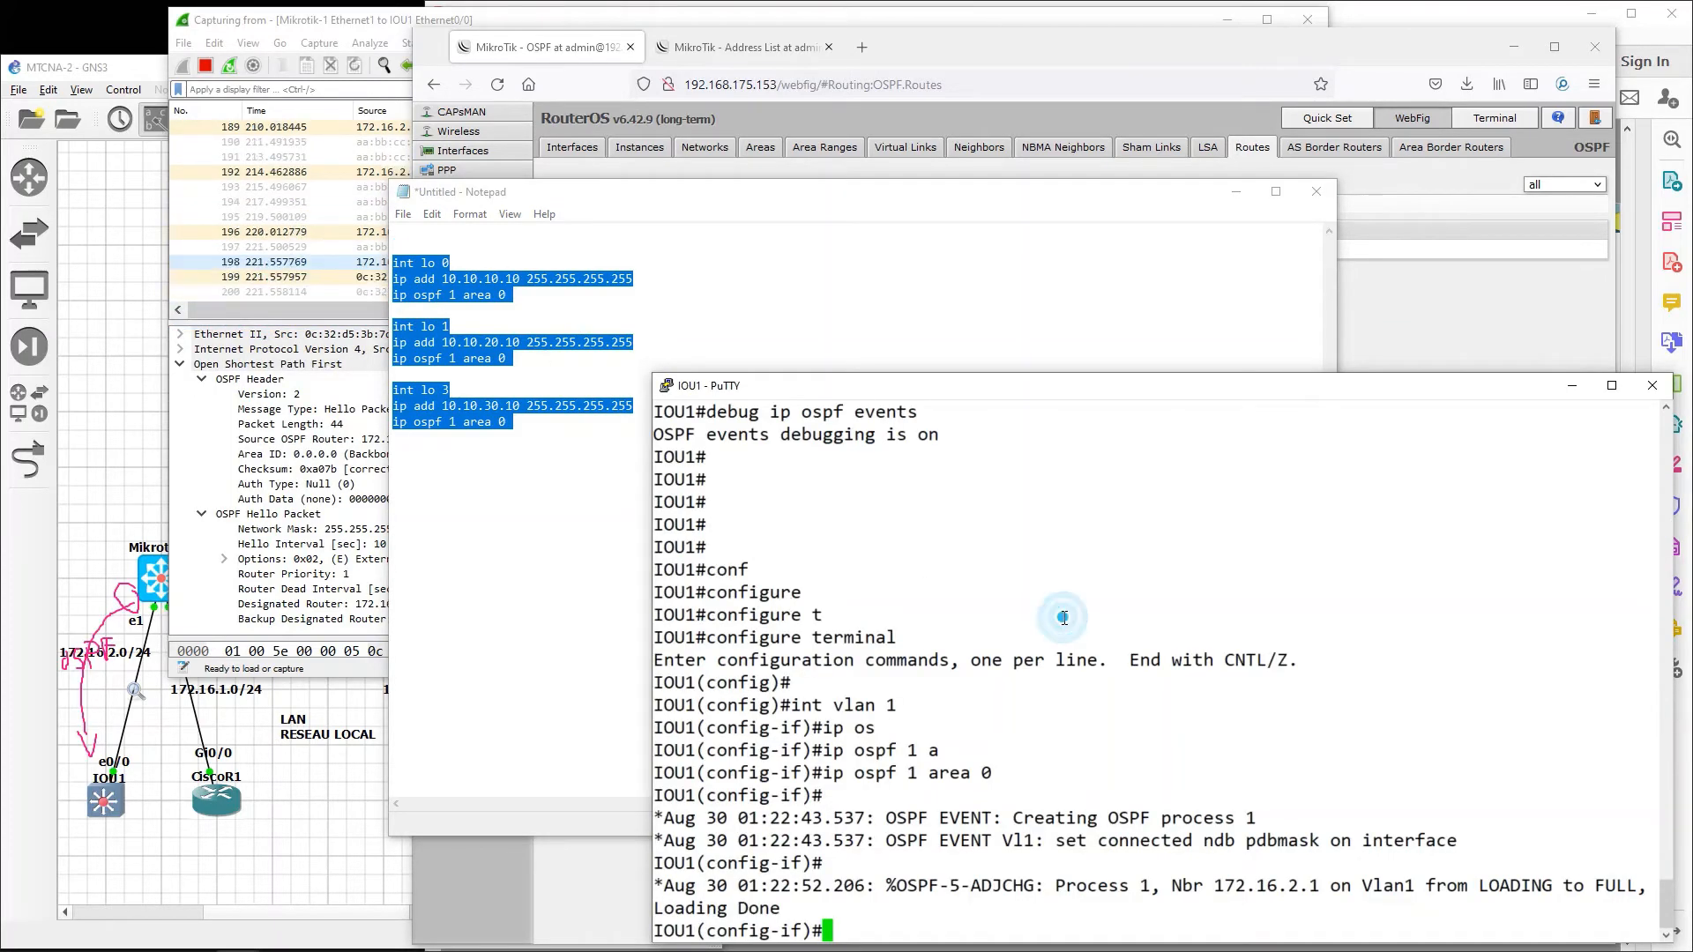
right_click(1064, 616)
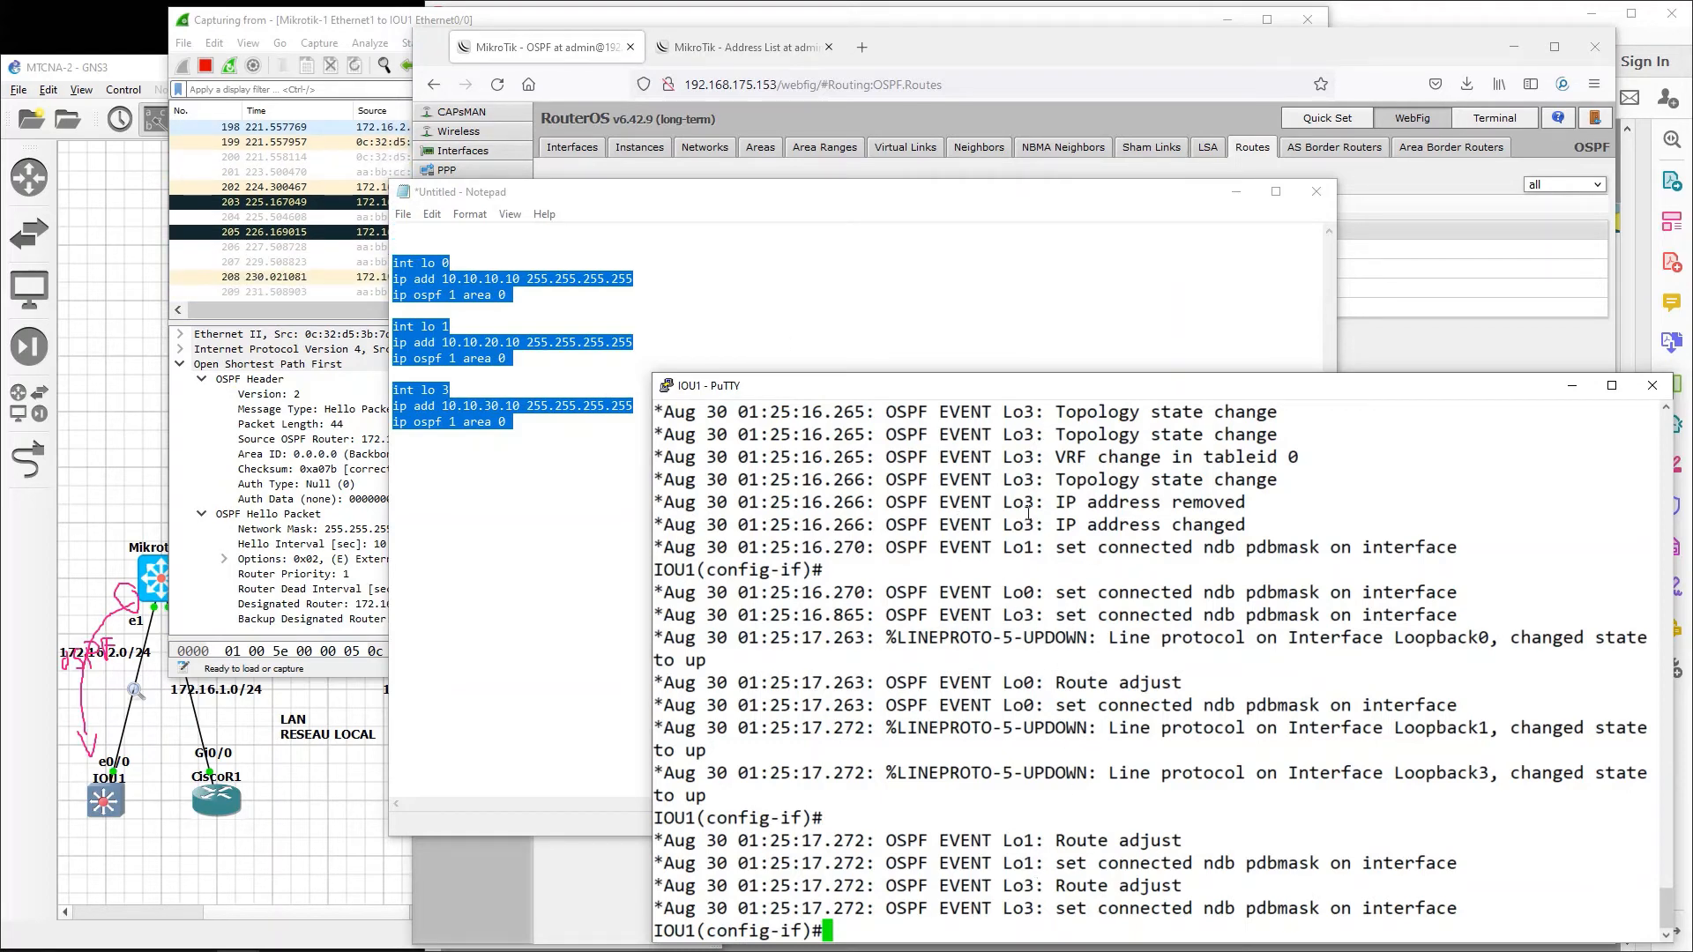
Step: Inspect the newest OSPF packets in the Wireshark capture and return to the IOU1 console prompt
left_click(309, 26)
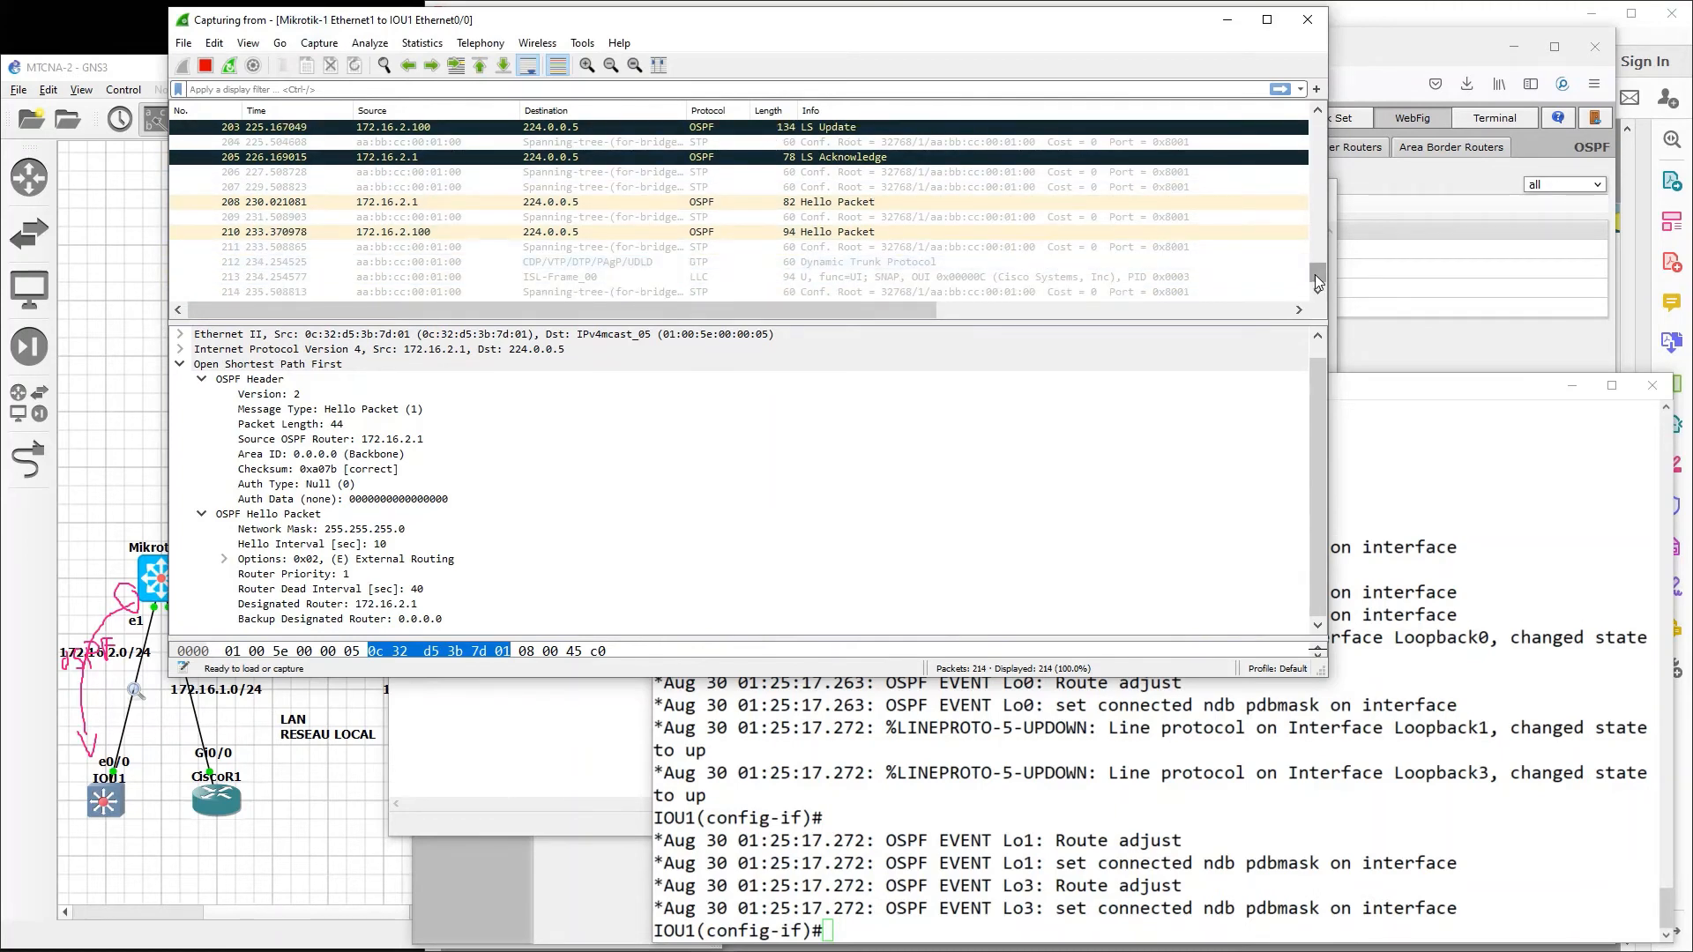
mouse_move(1314, 274)
left_mouse_down()
mouse_move(1311, 224)
mouse_move(1325, 278)
left_mouse_up()
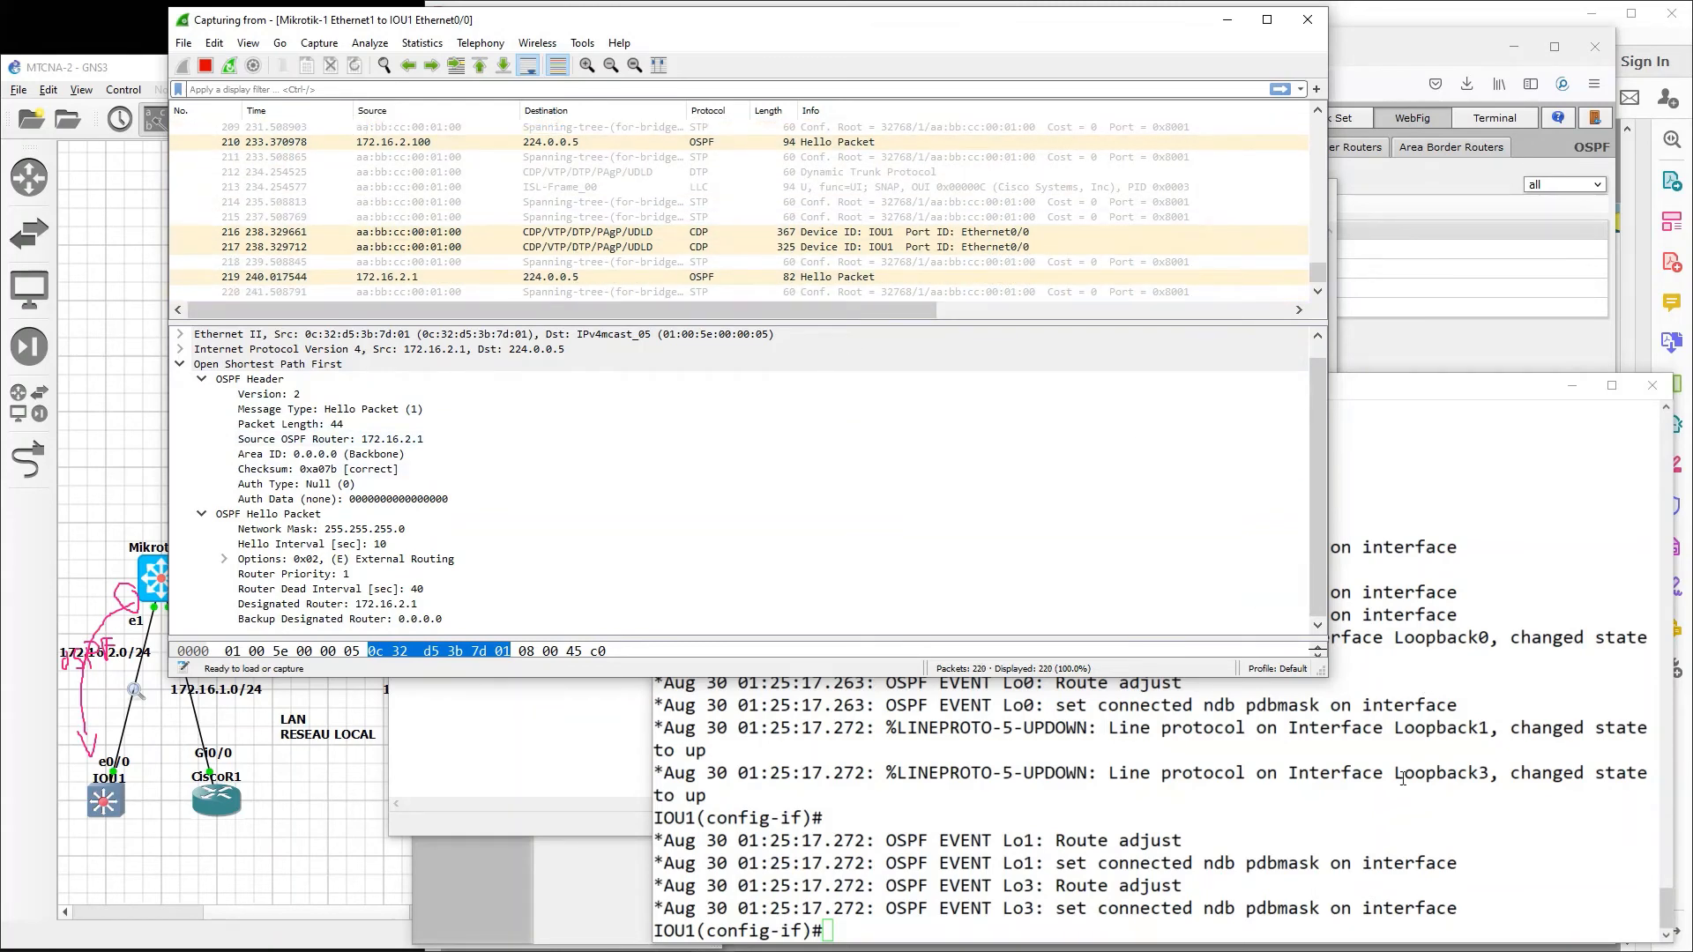
left_click(1426, 699)
key("Return")
key("Return")
key("Return")
Step: Review Mikrotik-1's OSPF interfaces, instances, networks, areas, neighbors and routes in WebFig
left_click(1392, 42)
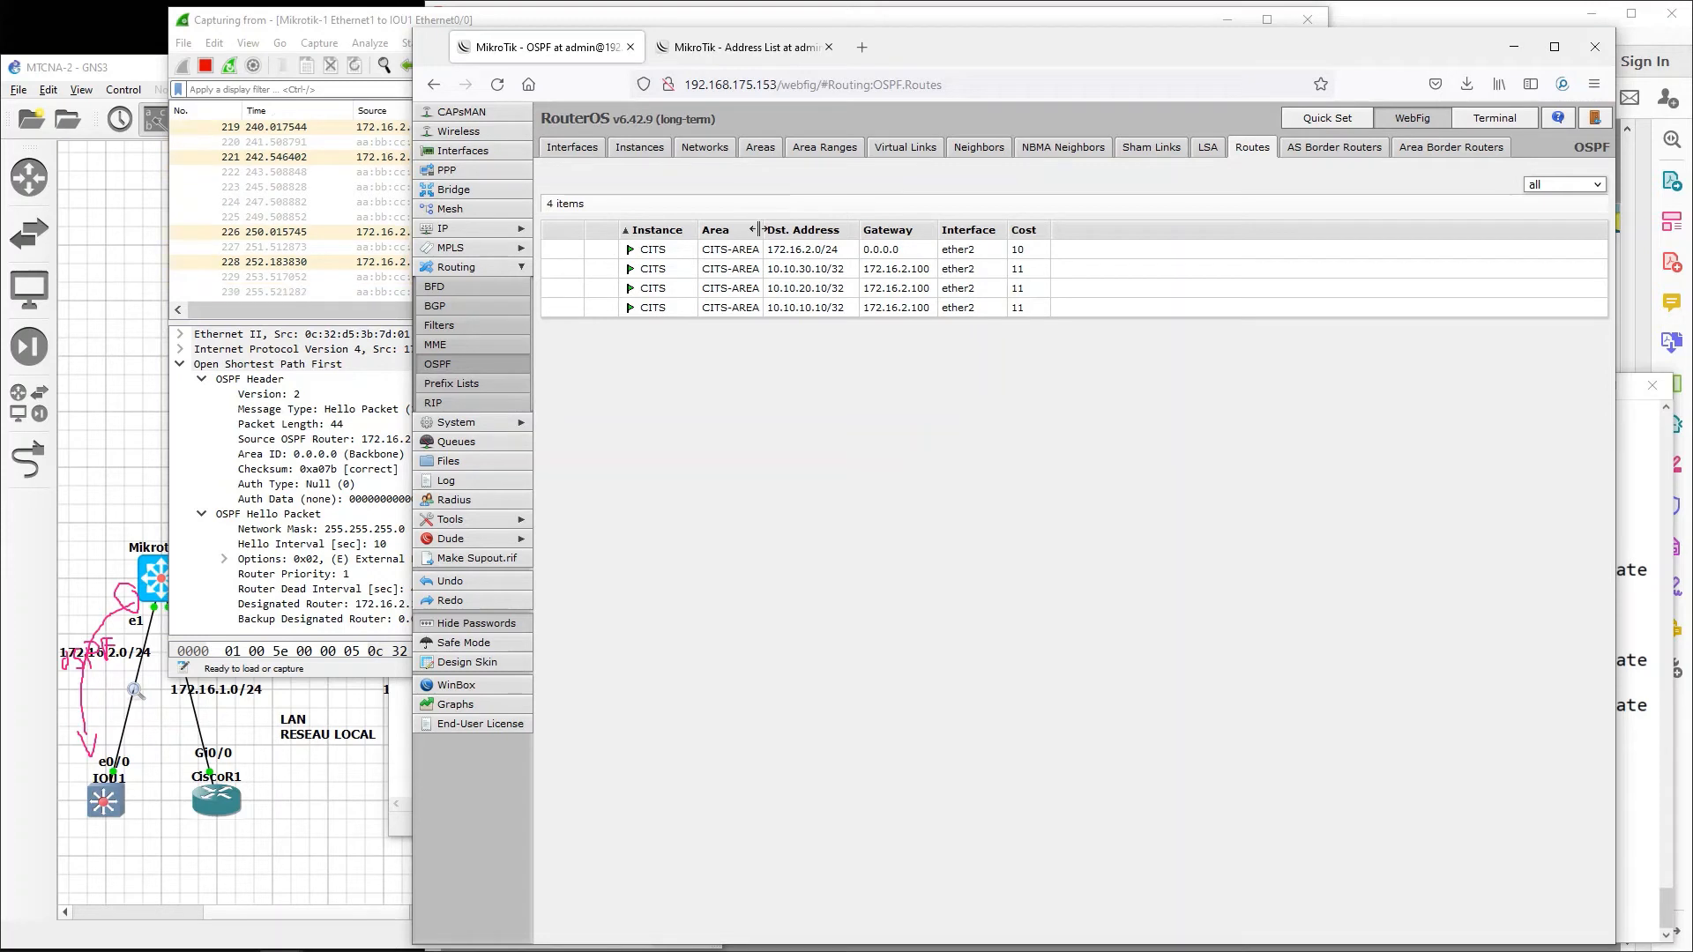
left_click(558, 150)
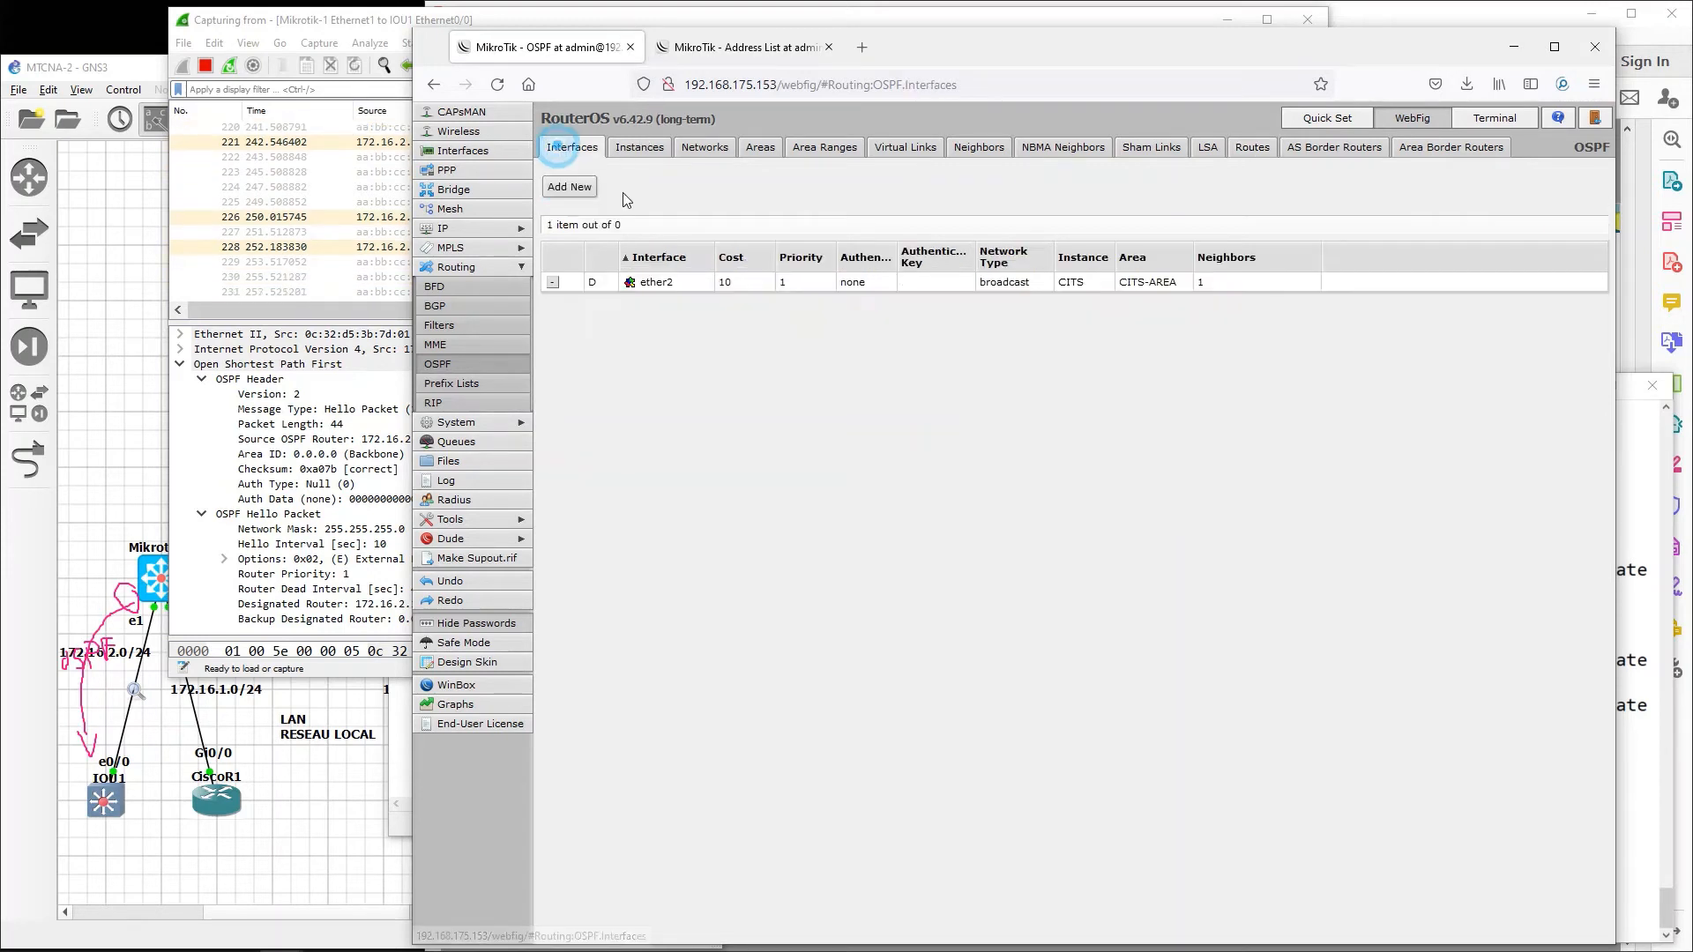
left_click(633, 148)
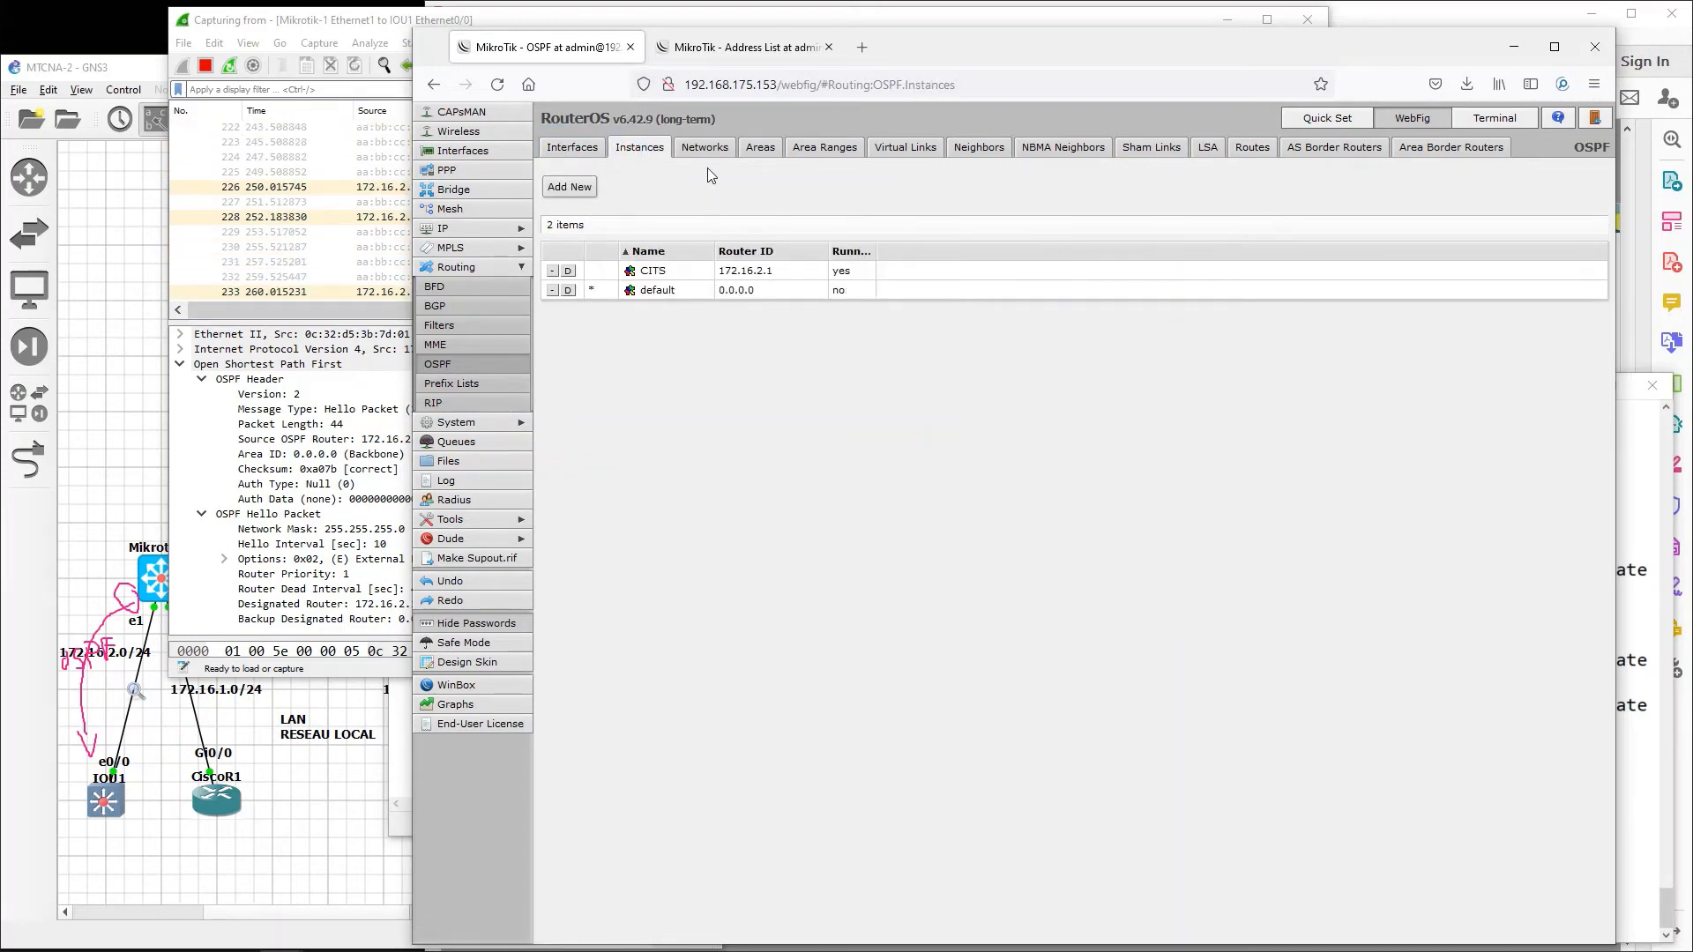
left_click(708, 148)
left_click(751, 152)
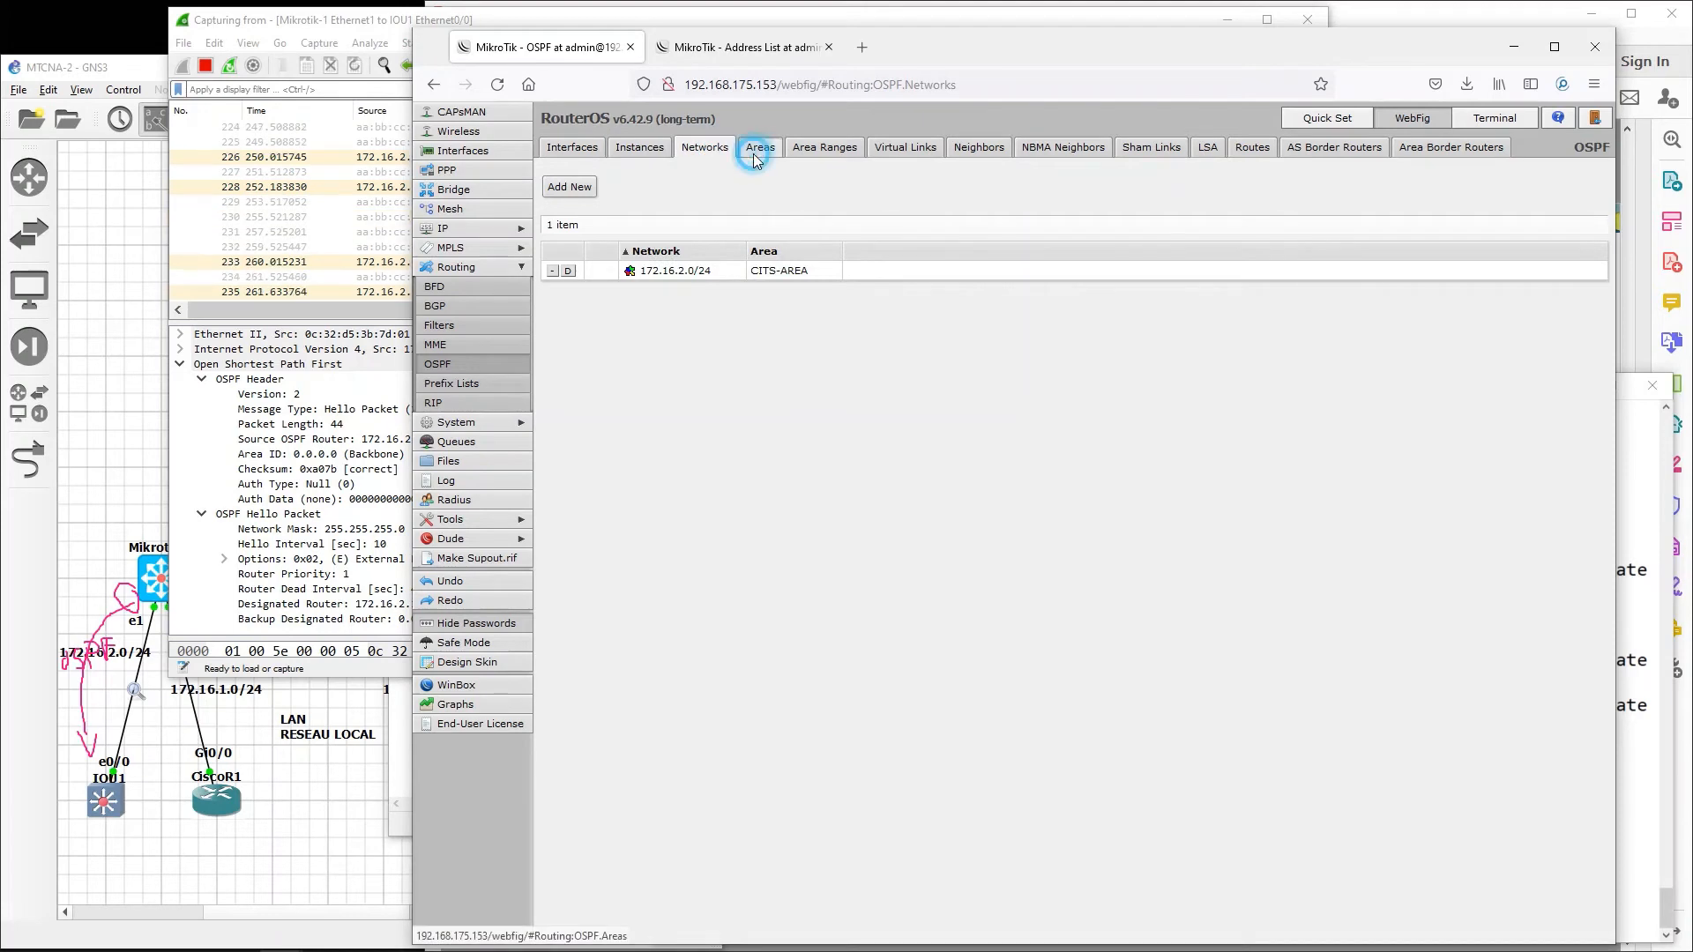
left_click(827, 153)
left_click(979, 148)
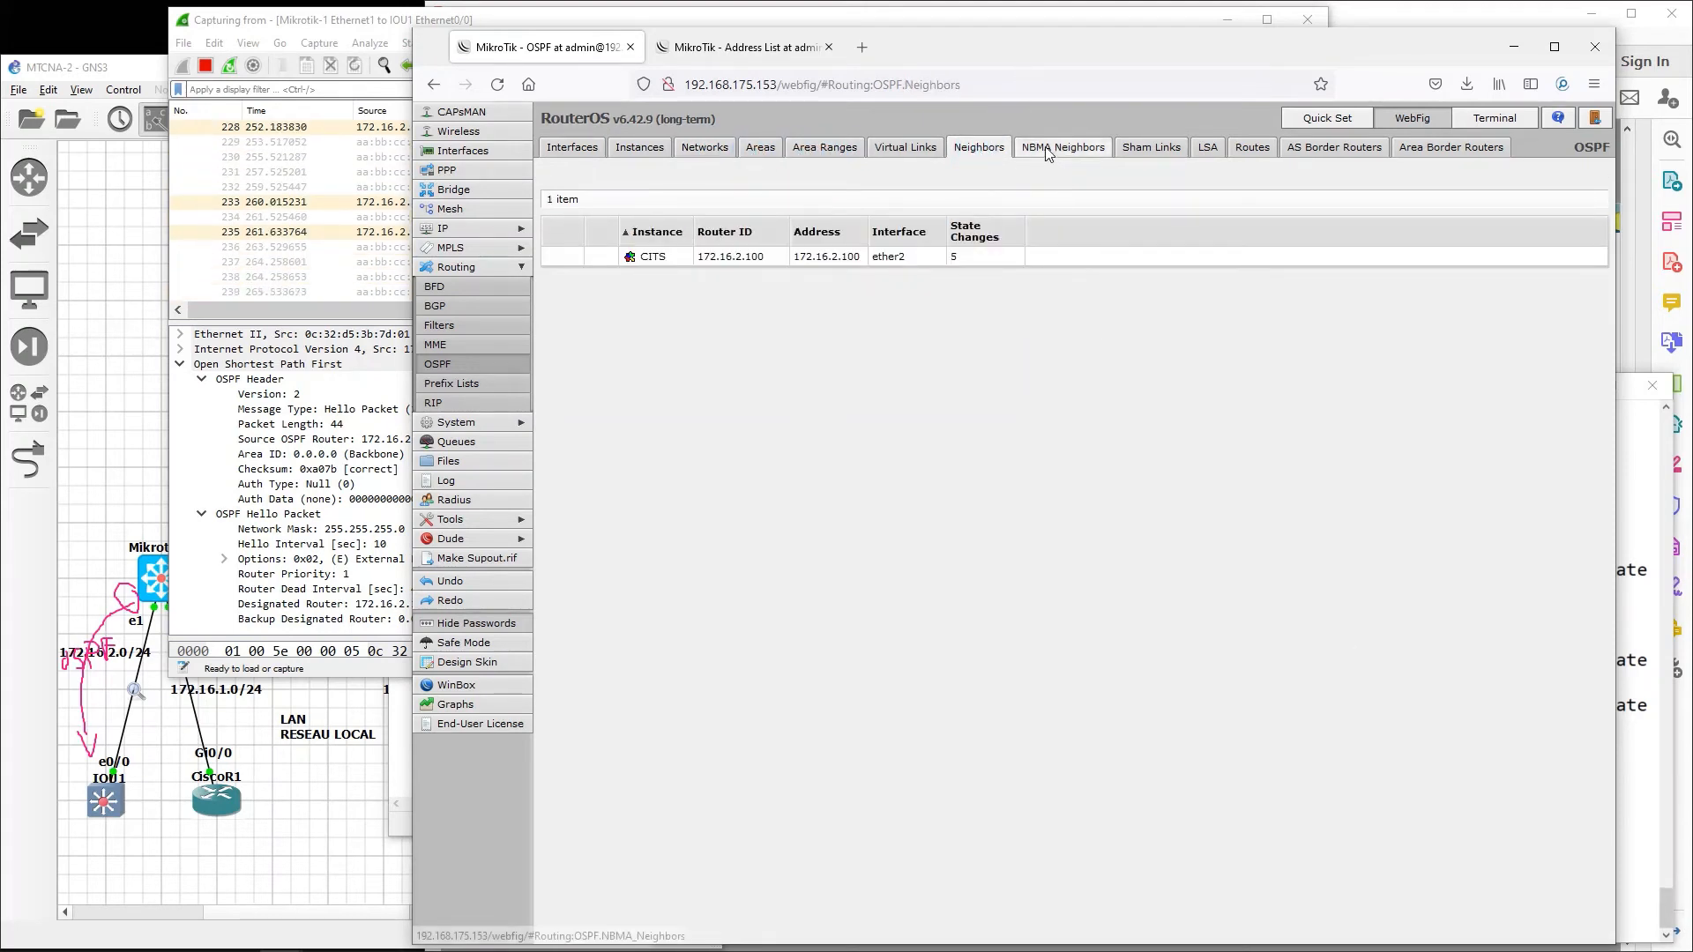
left_click(1250, 148)
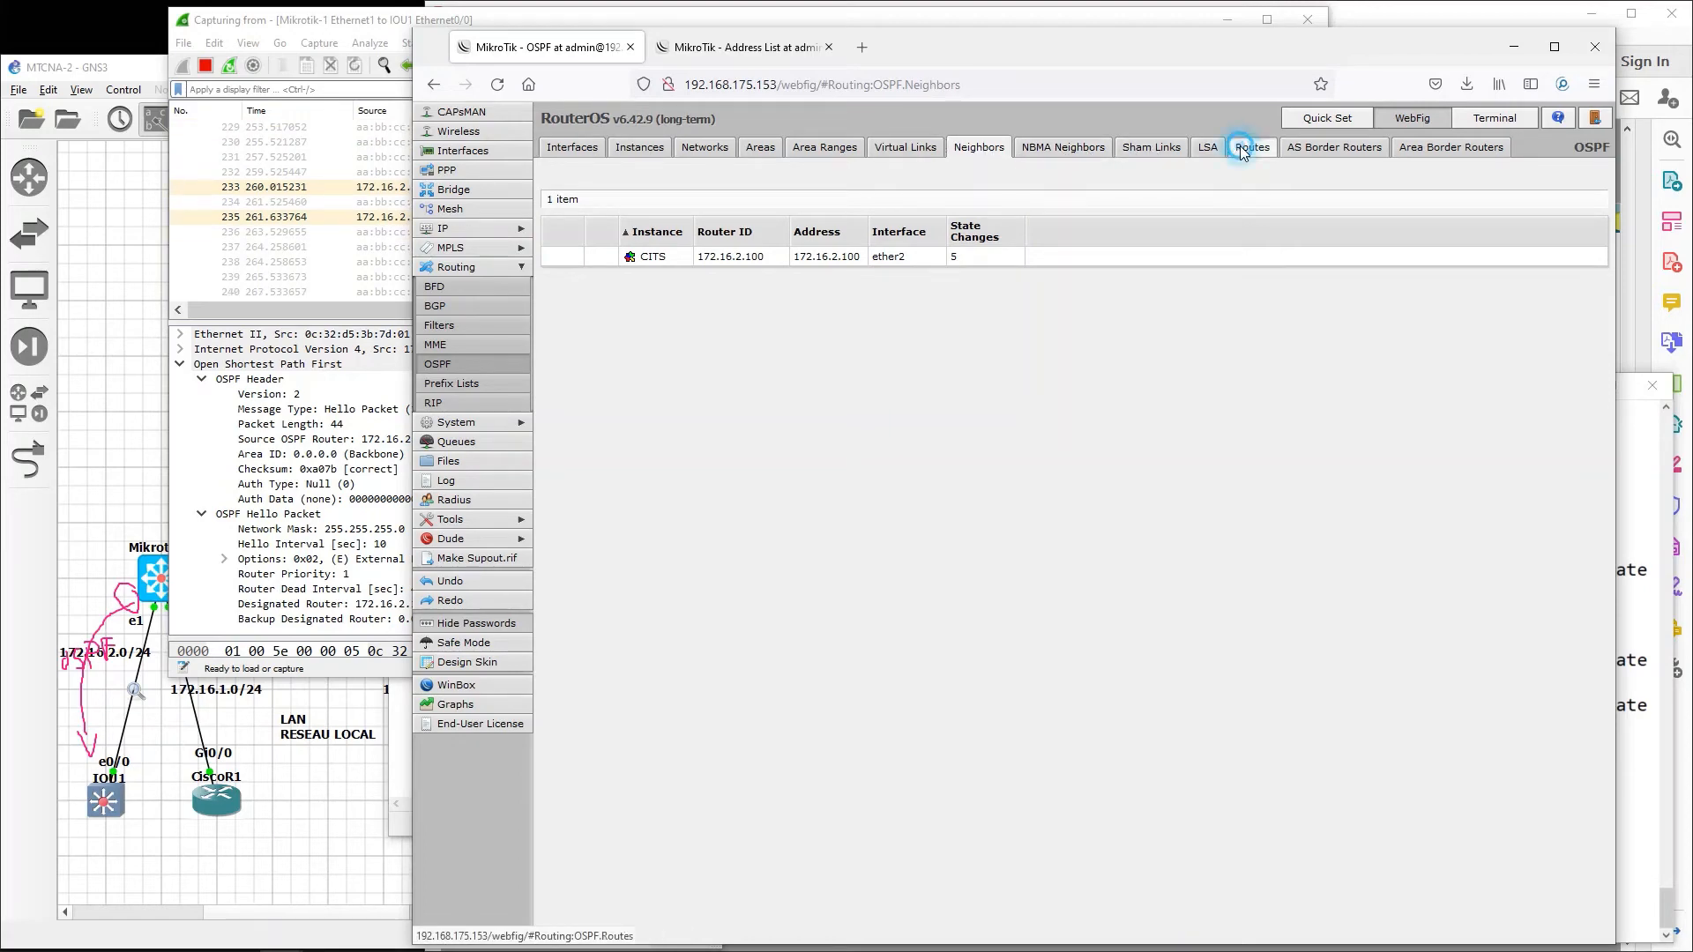
Step: Check the Mikrotik-2 and IOU2 devices and the network between them in the GNS3 topology
left_click(1638, 729)
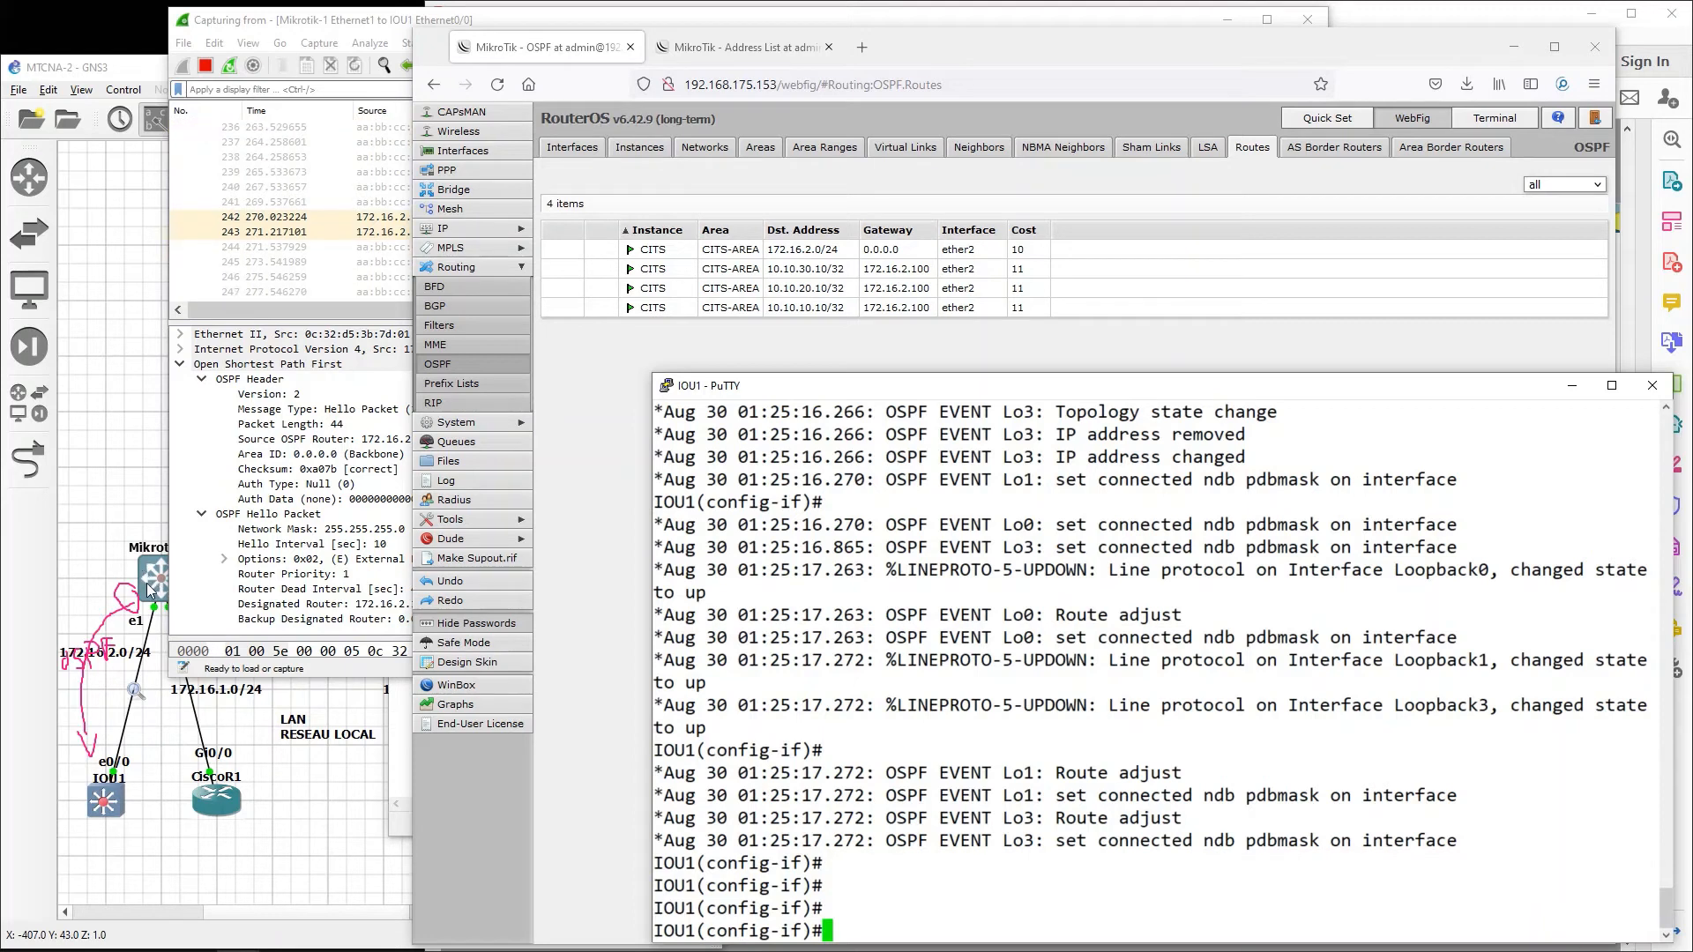
left_click(108, 372)
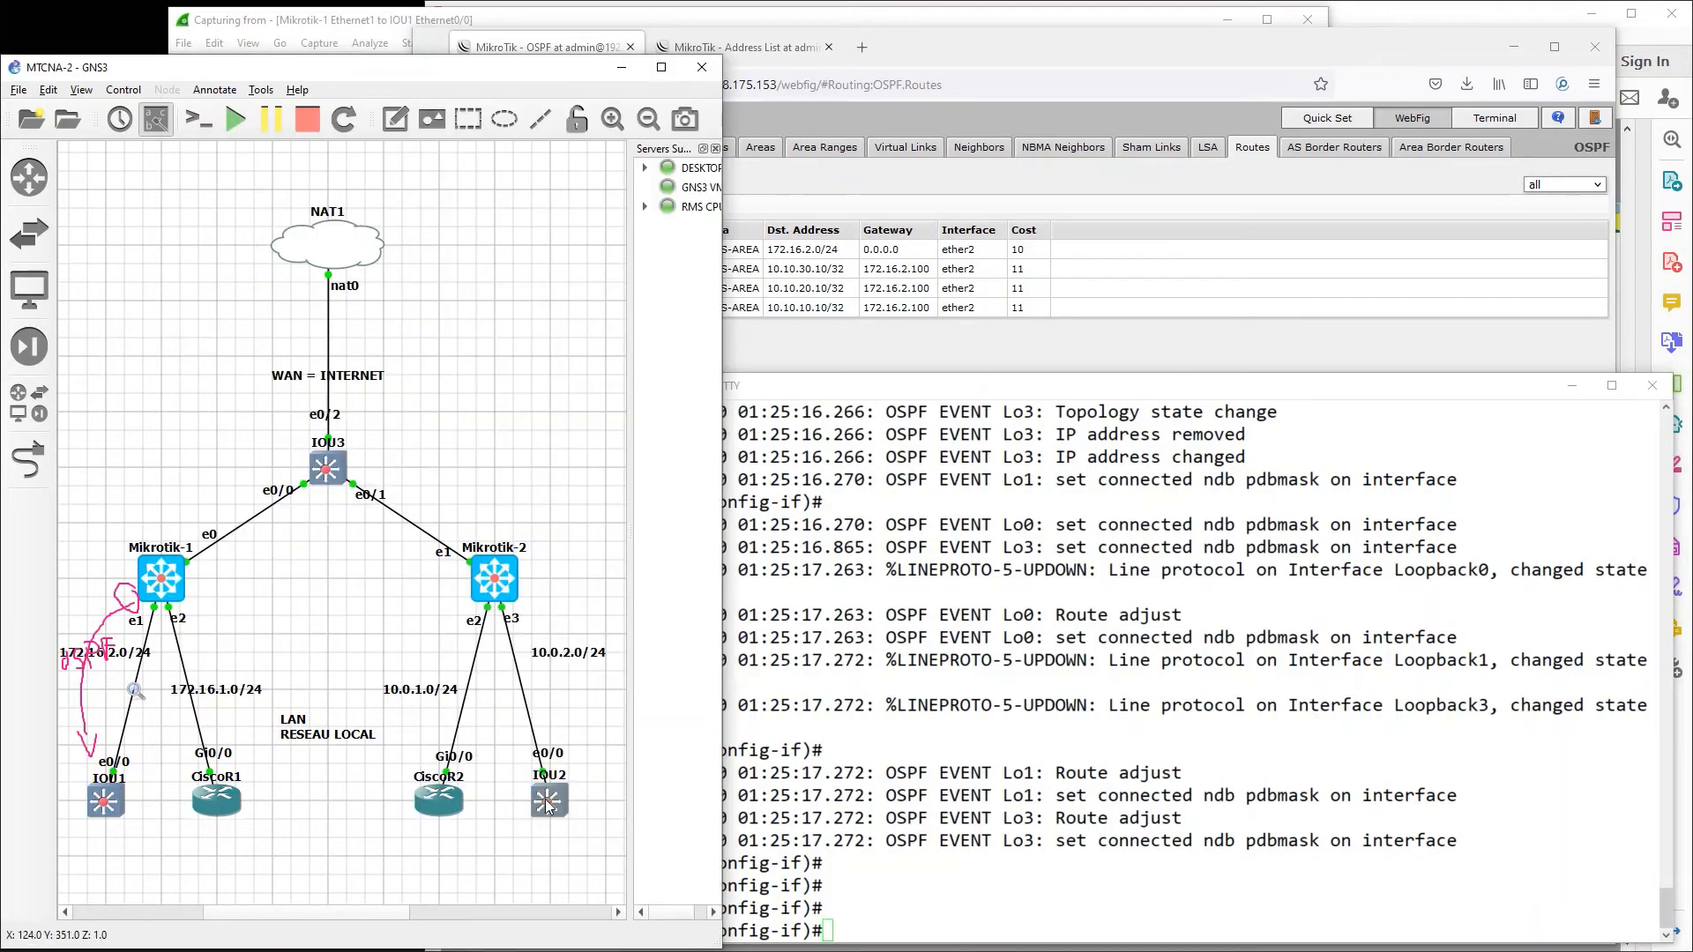
mouse_move(546, 804)
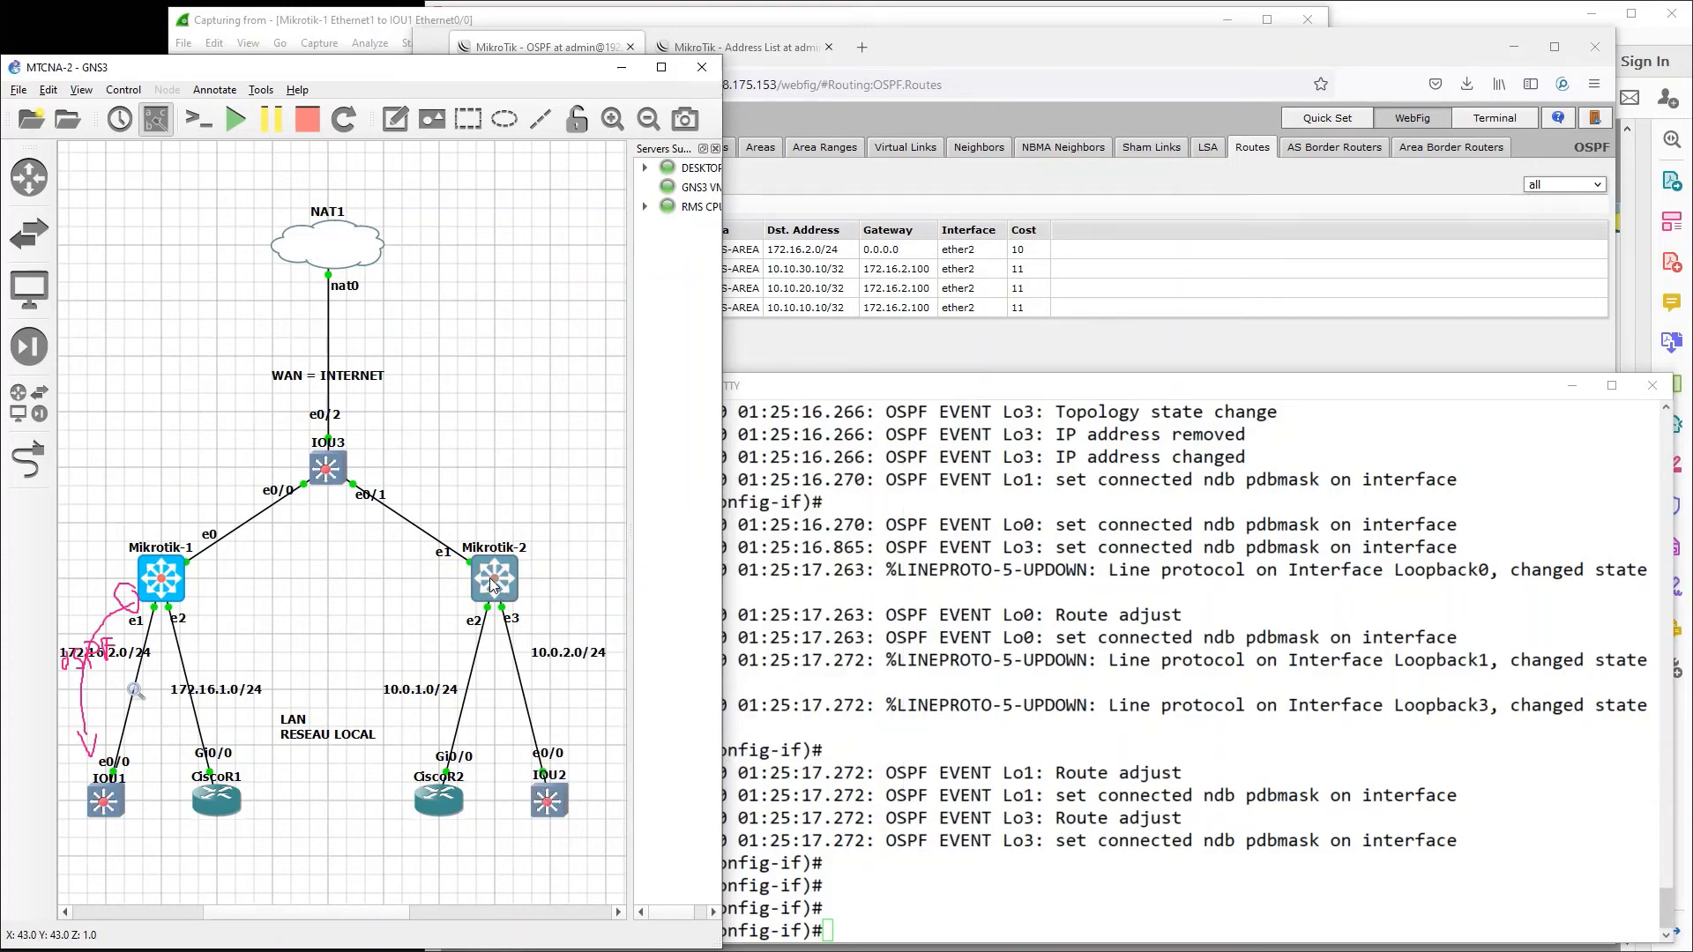
mouse_move(491, 582)
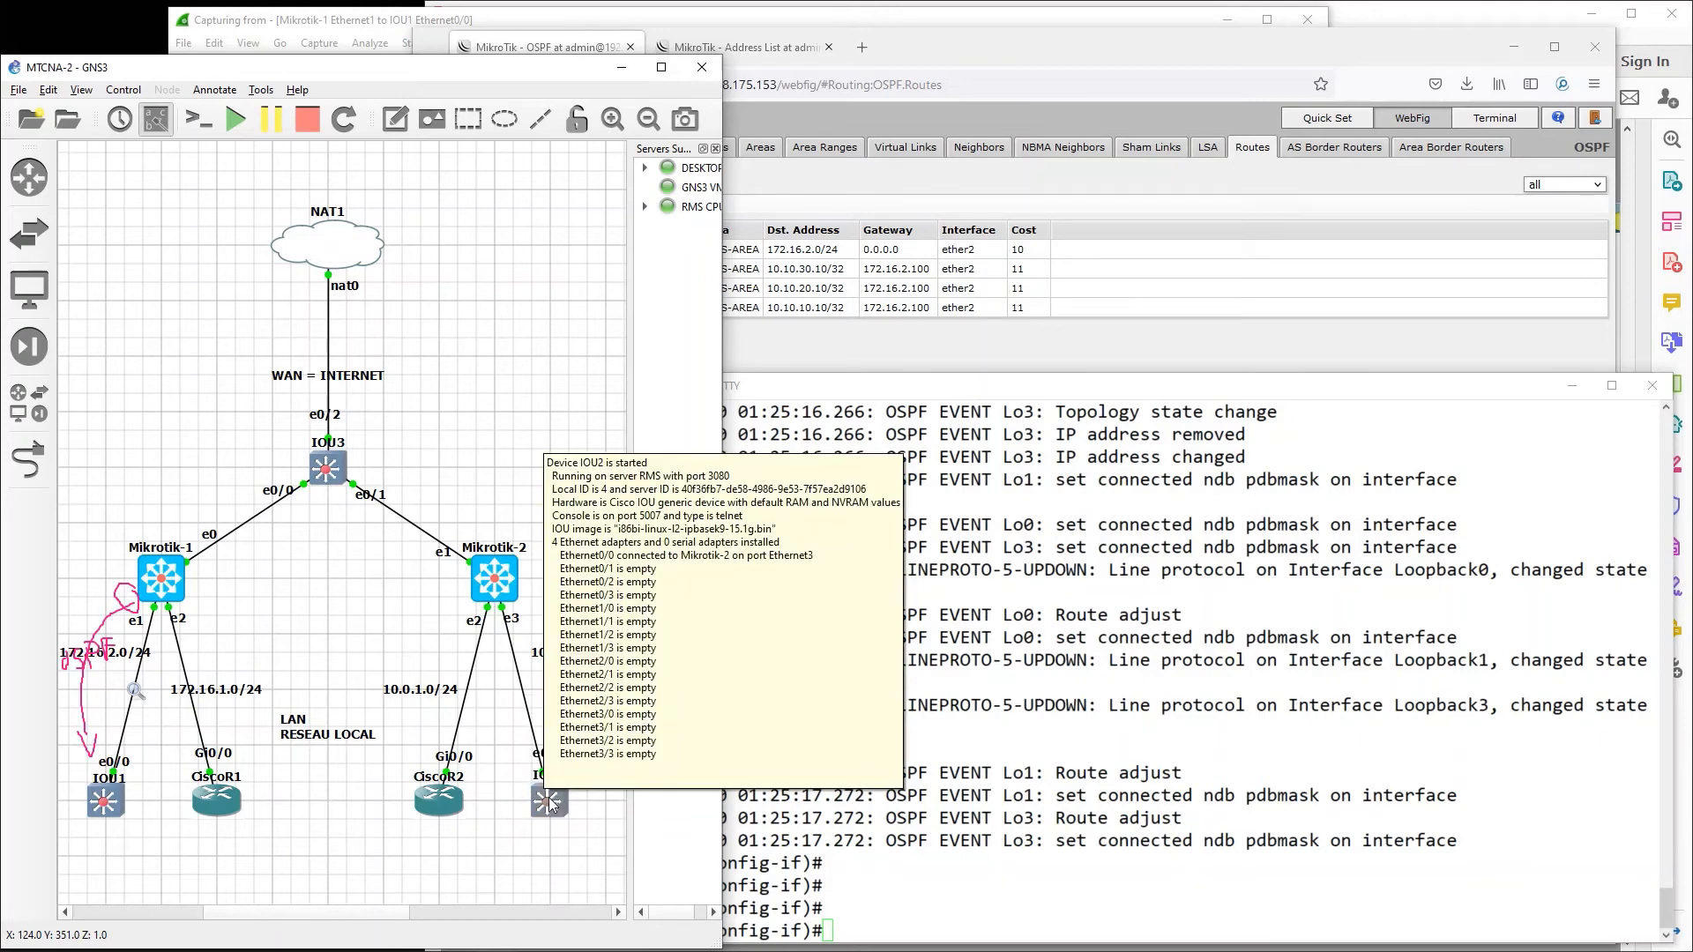
Step: Create an OSPF instance named CITS with router ID 10.0.2.1 in Mikrotik-2's WebFig session
left_click(775, 45)
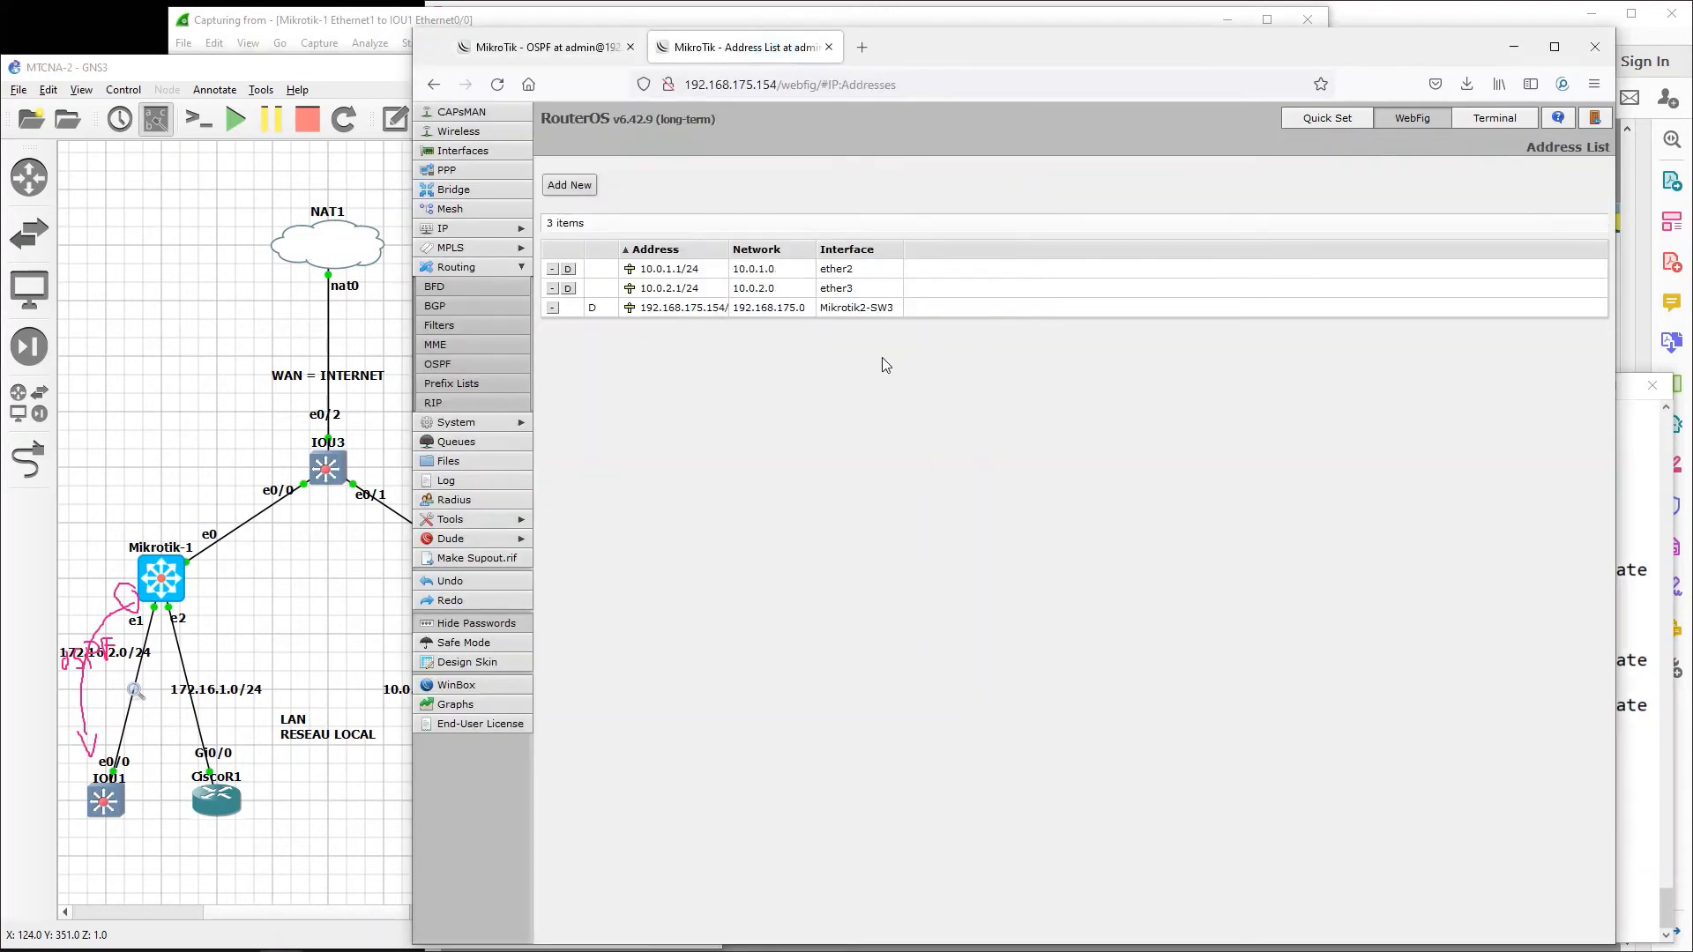
left_click(448, 364)
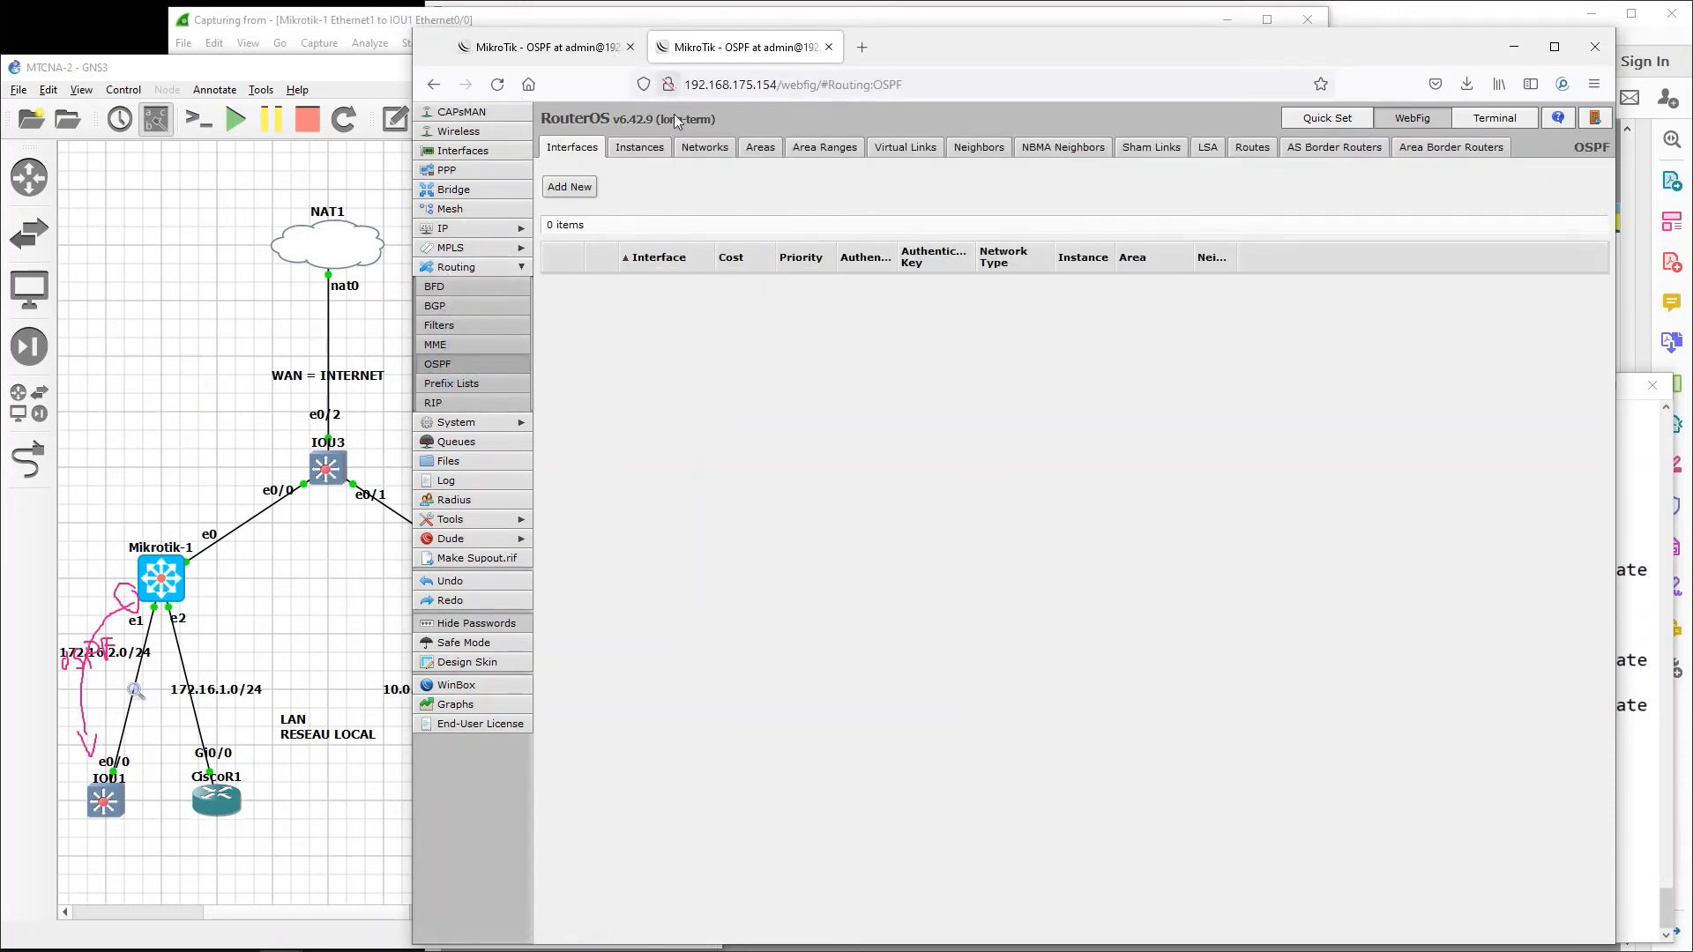
left_click(631, 150)
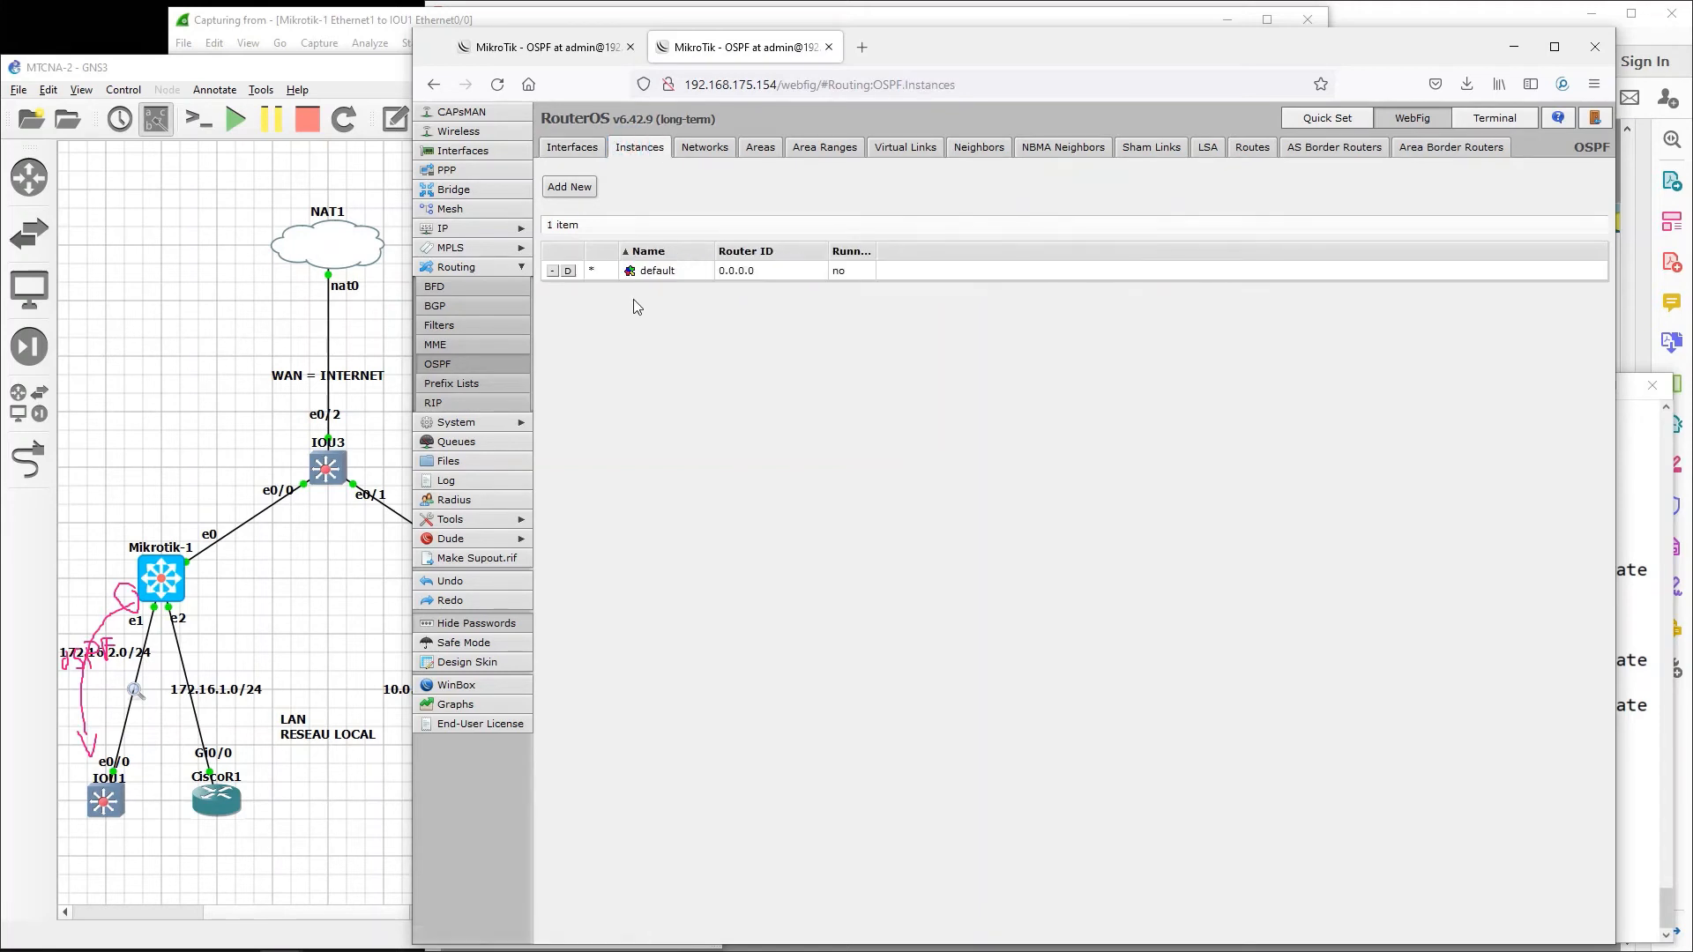
left_click(569, 187)
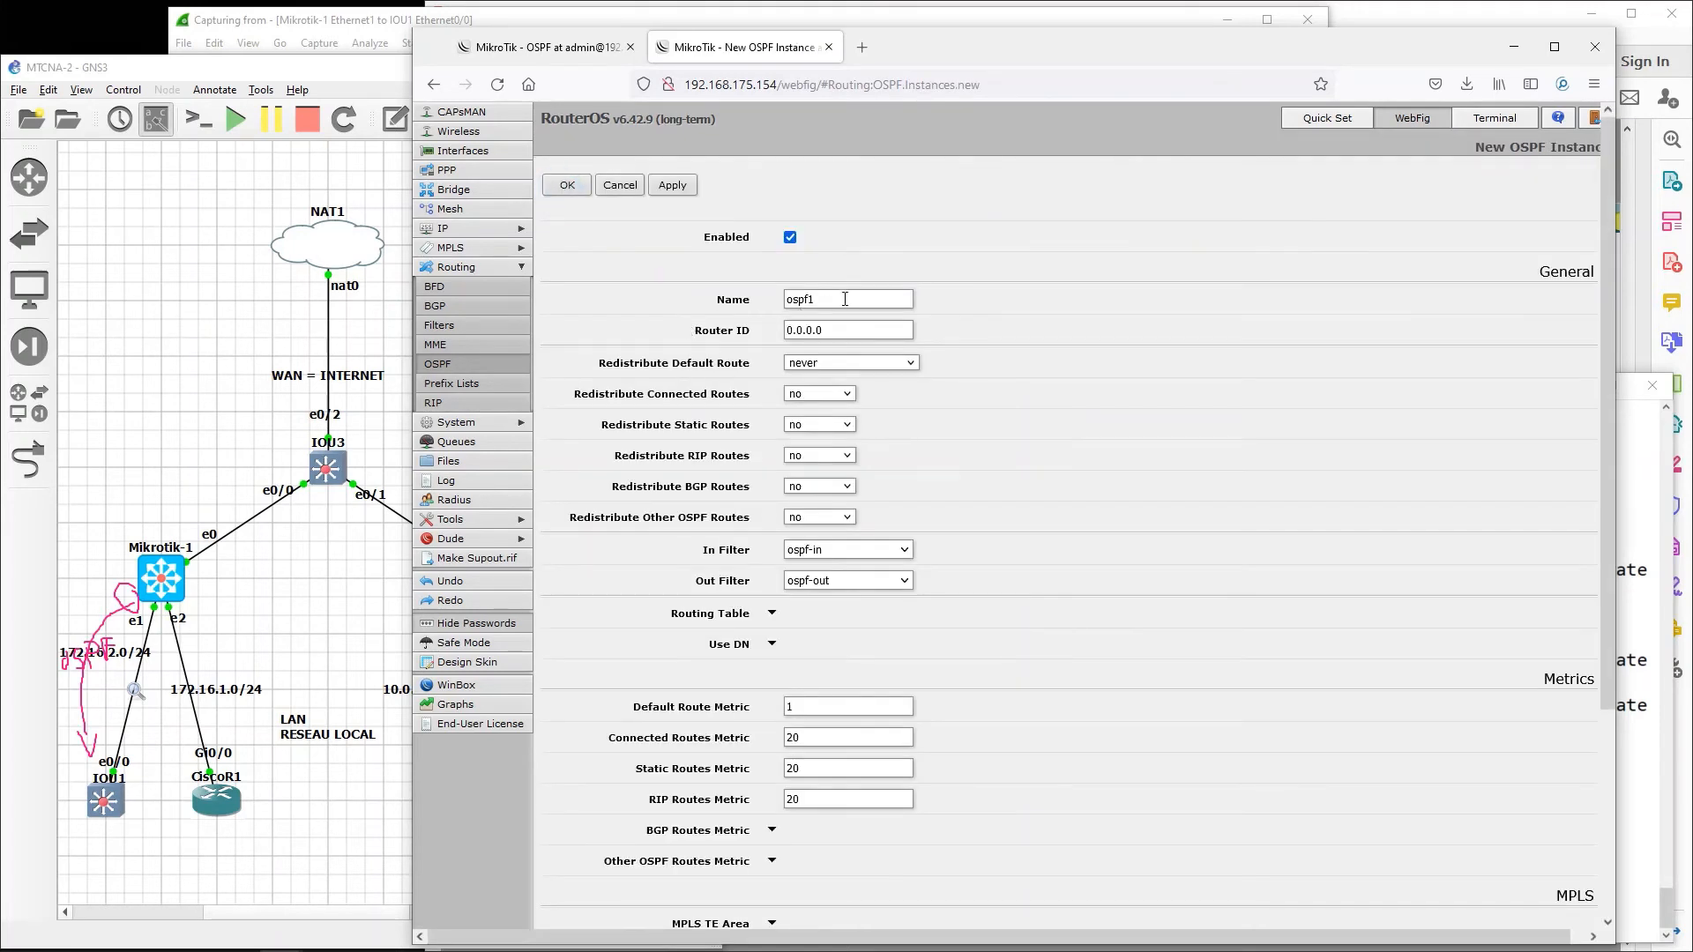
left_click(802, 294)
double_click(839, 300)
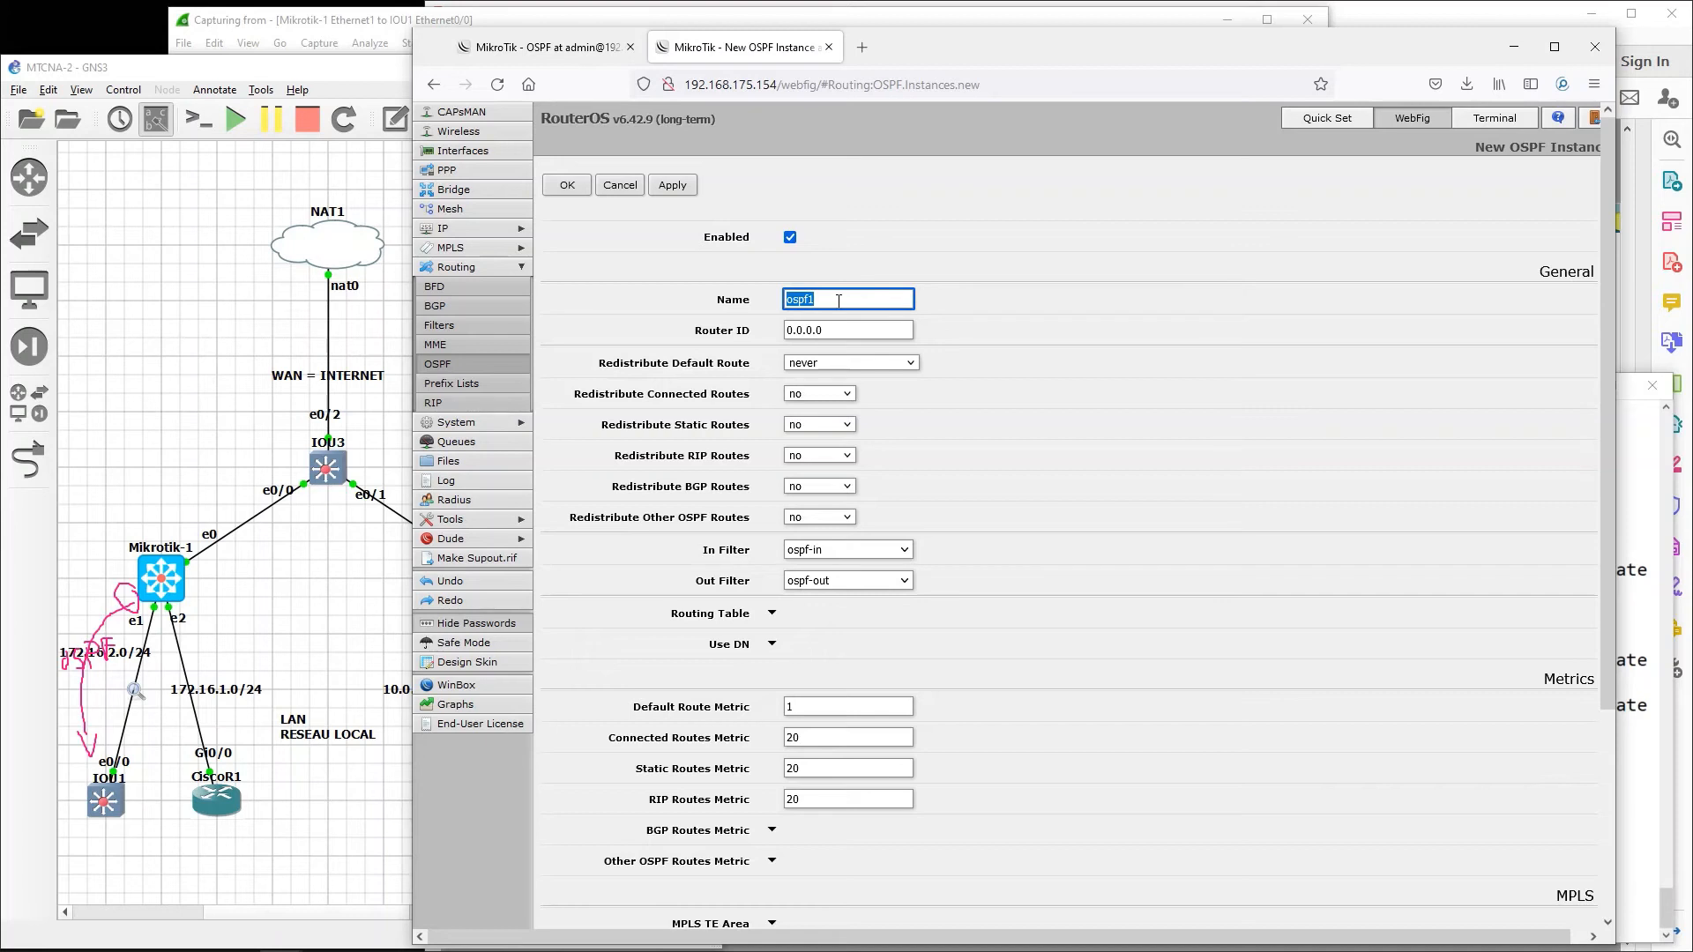
type("CITS")
key("Tab")
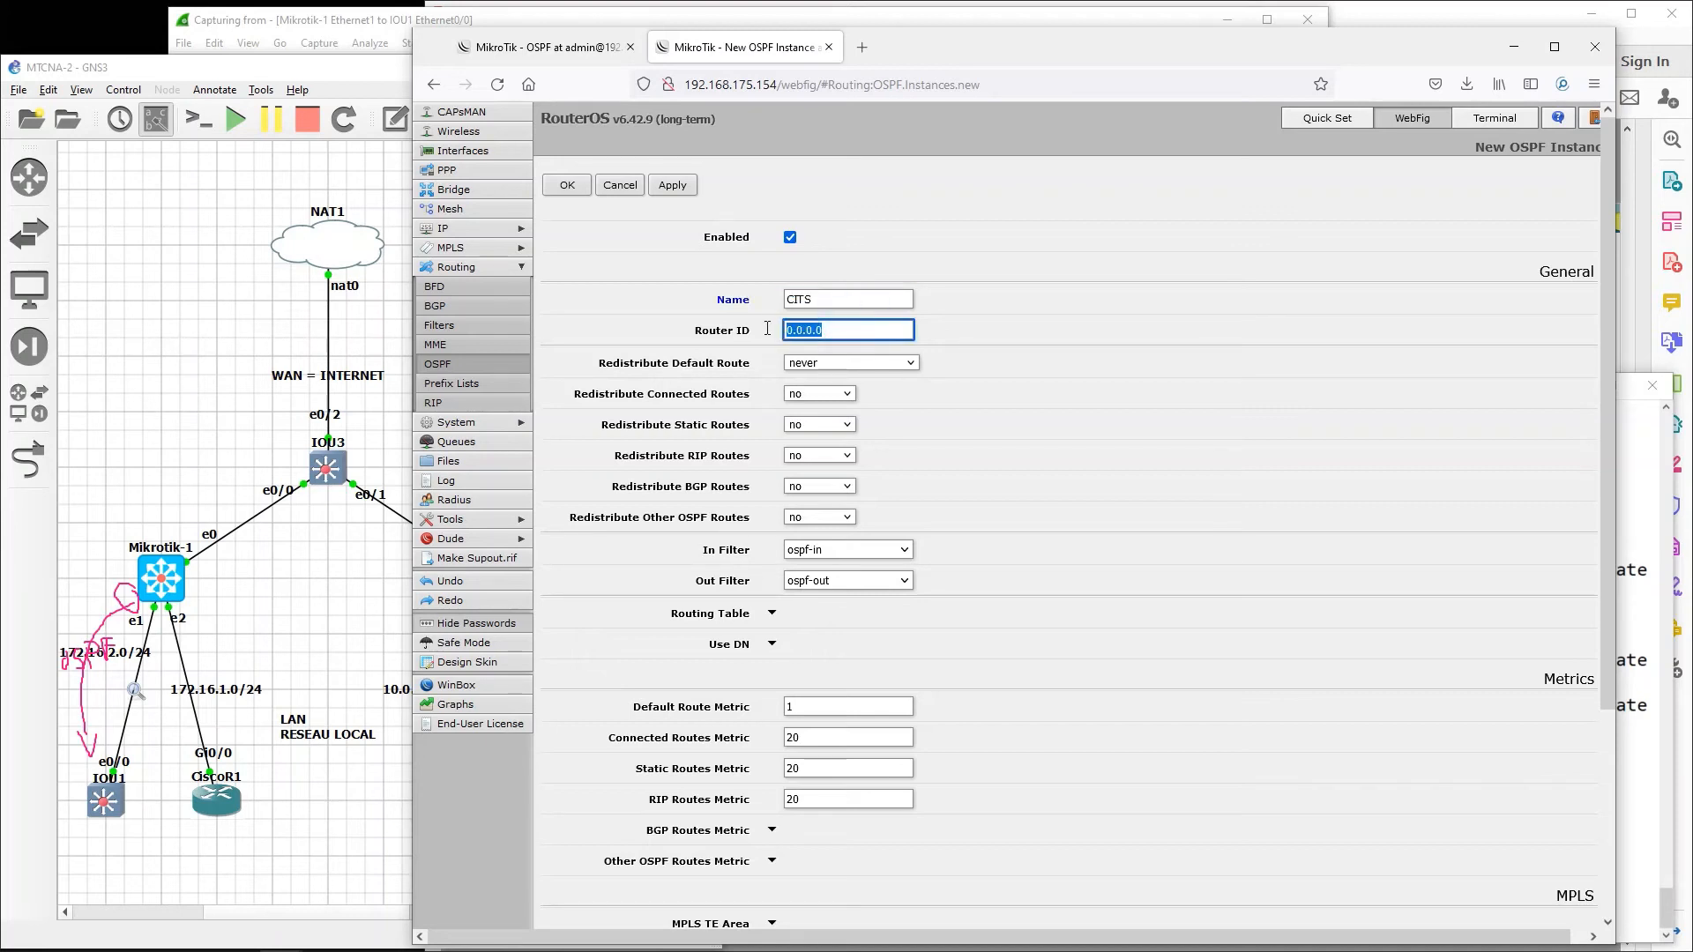
type("10.0.2.1")
left_click(670, 185)
left_click(567, 185)
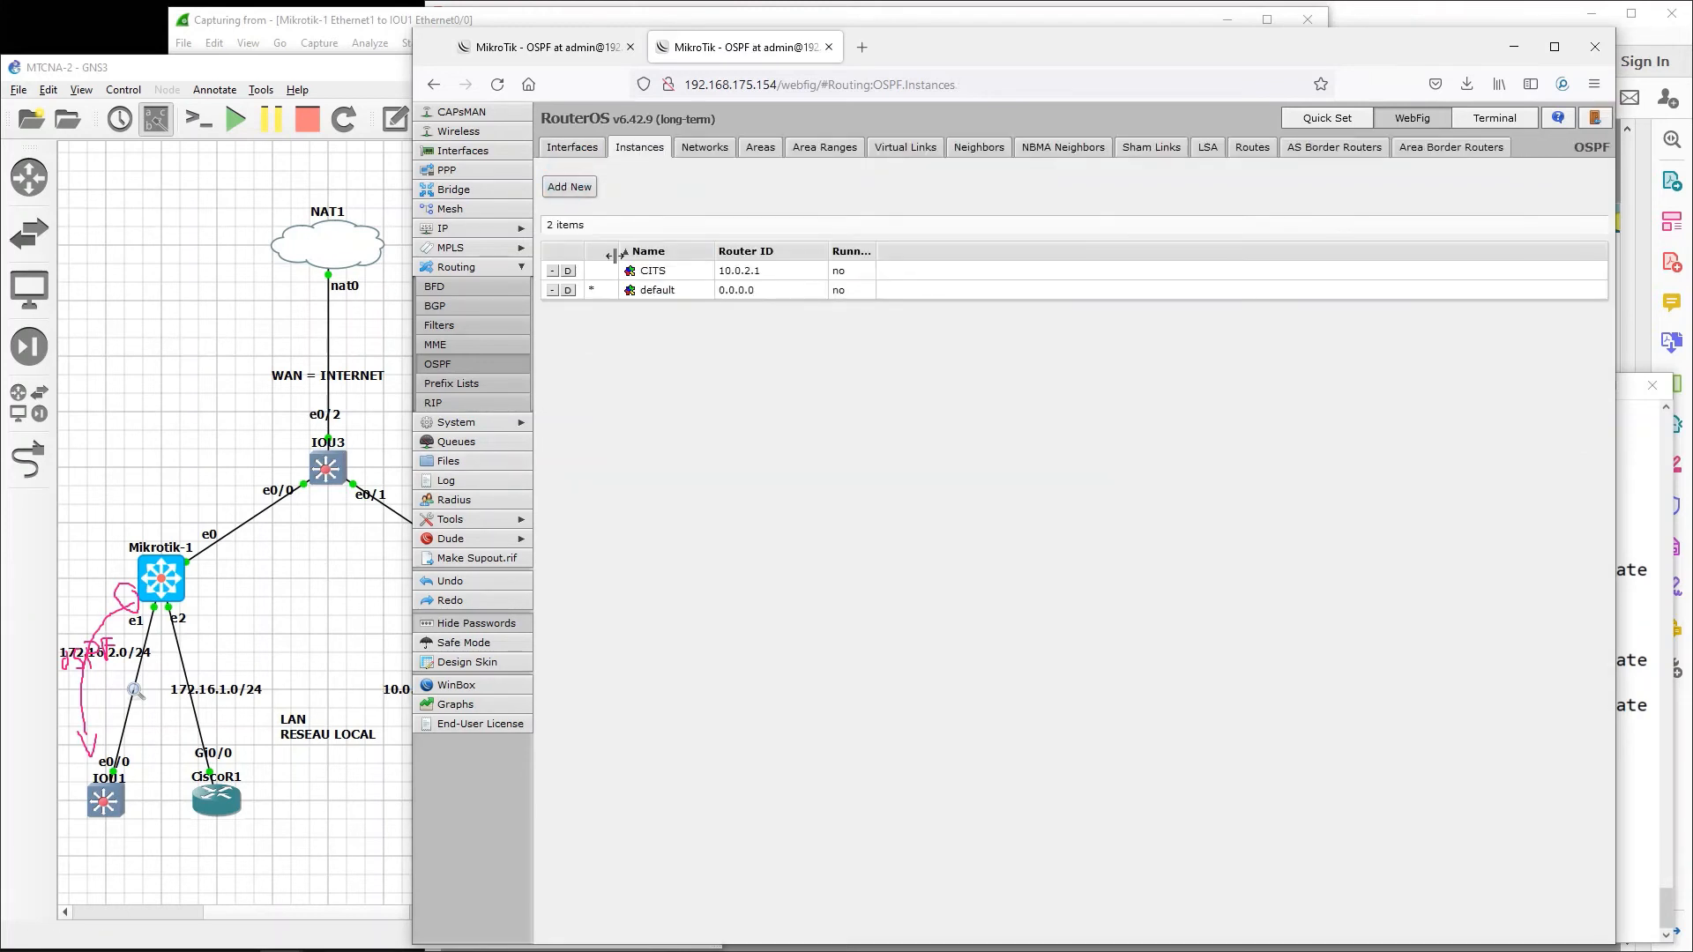
Step: Add an OSPF area named CITS-AREa on Mikrotik-2 and assign it to the CITS instance
left_click(760, 146)
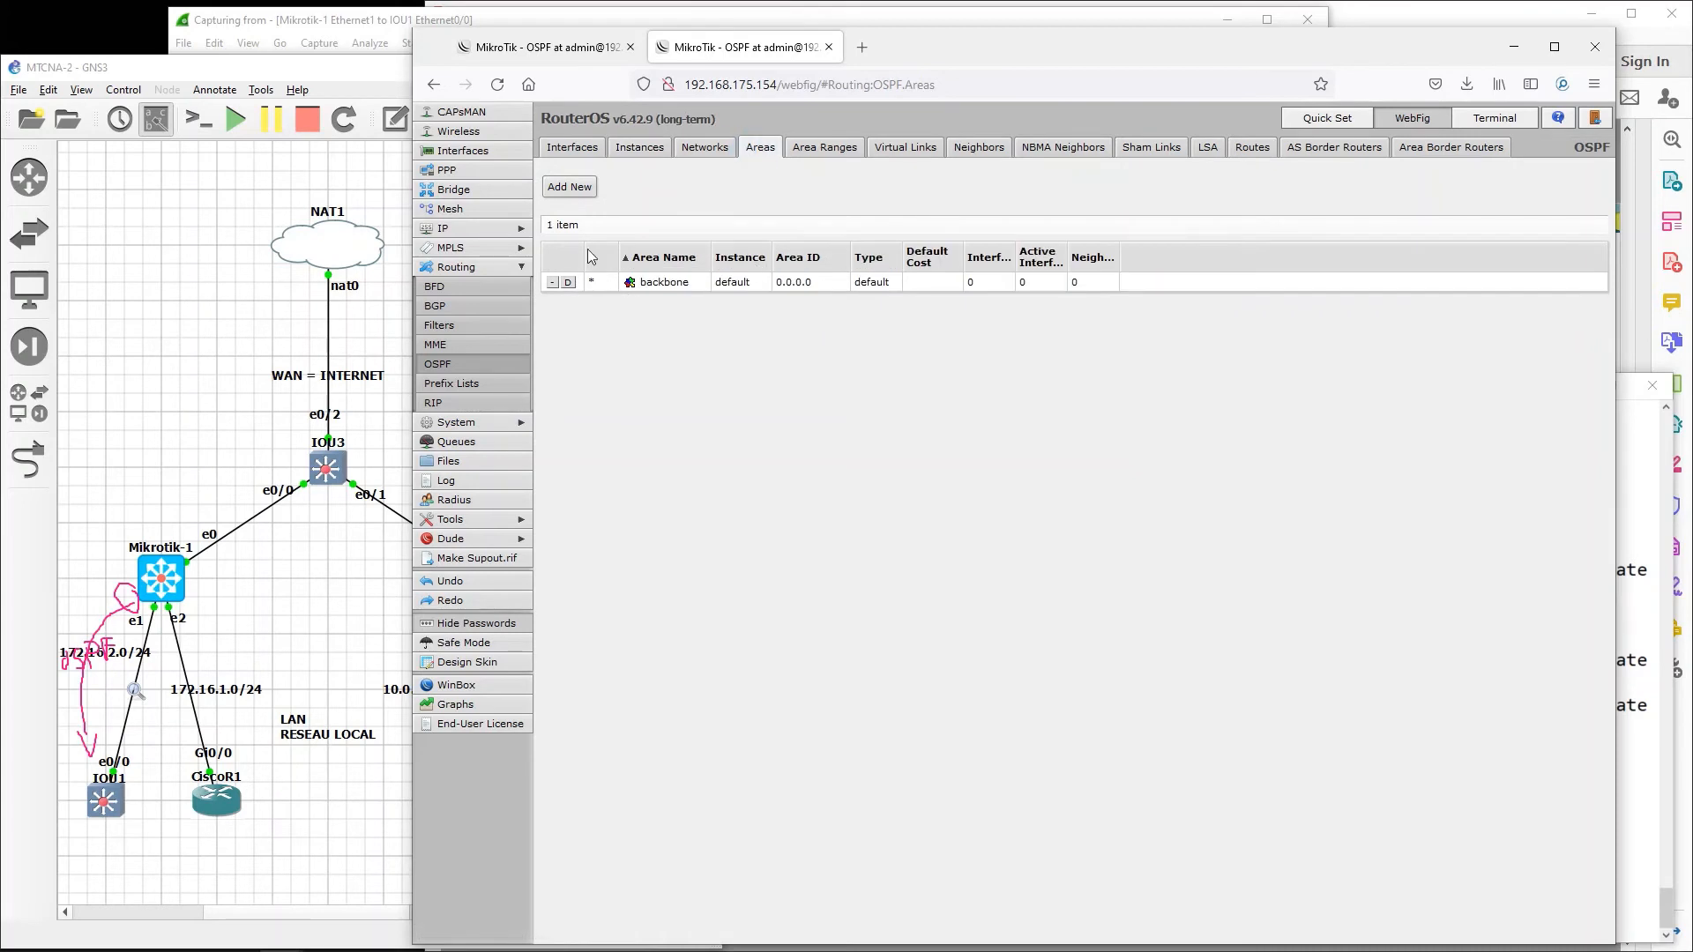
left_click(581, 187)
double_click(766, 283)
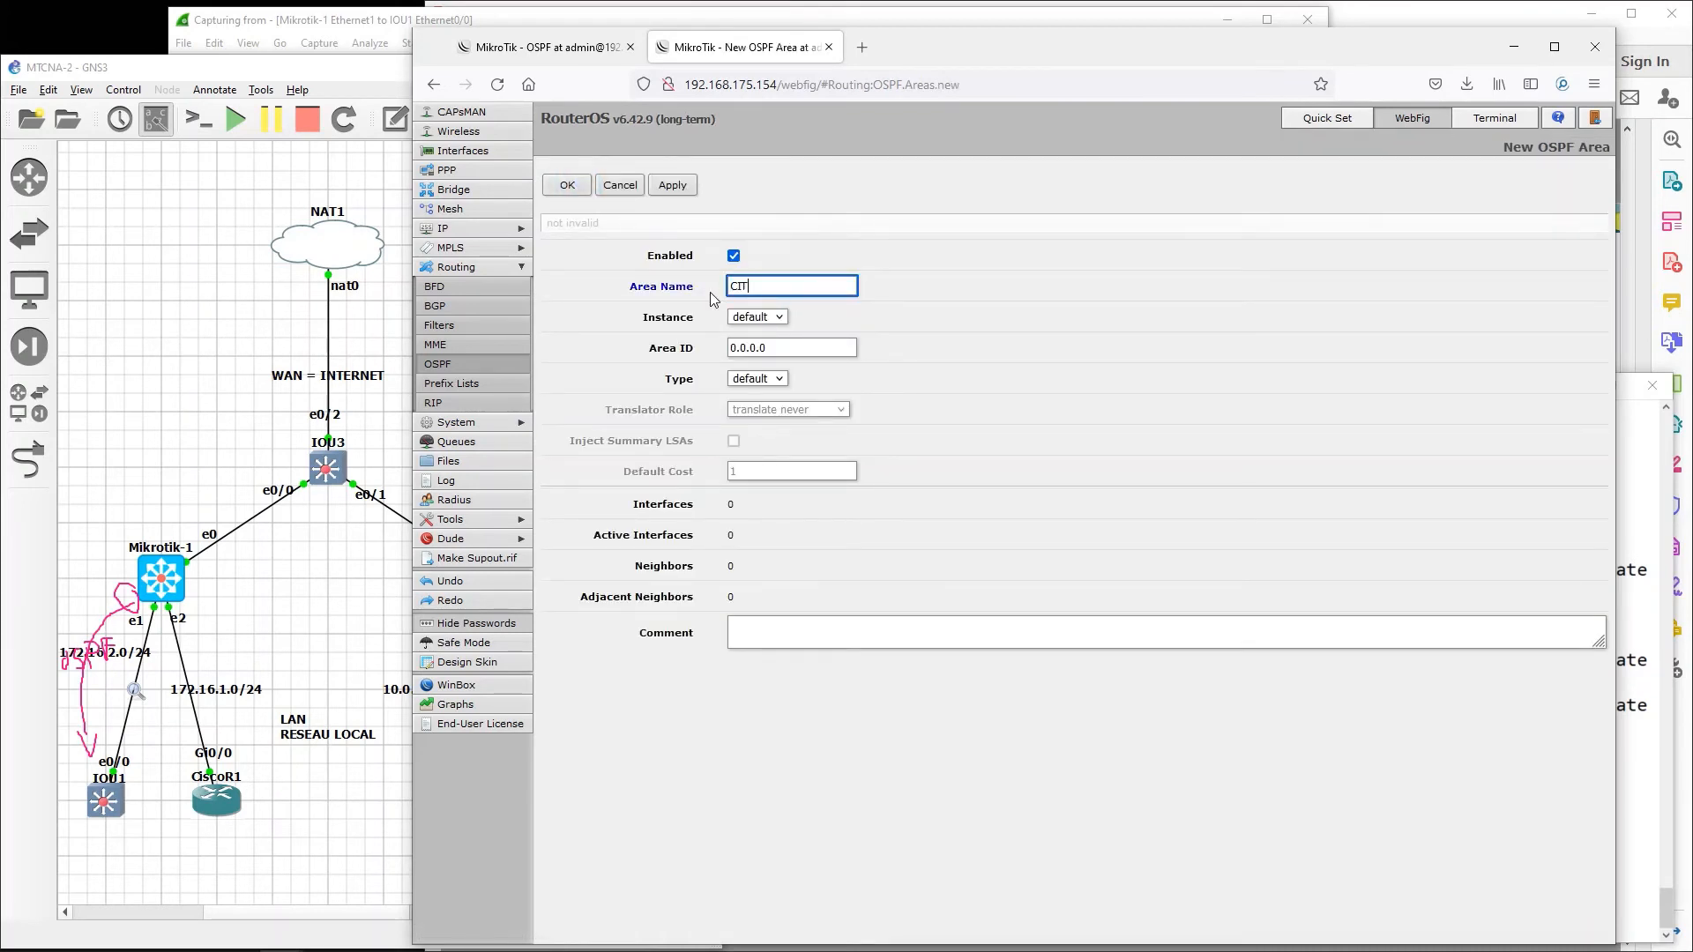
type("CITS-AREa")
left_click(776, 323)
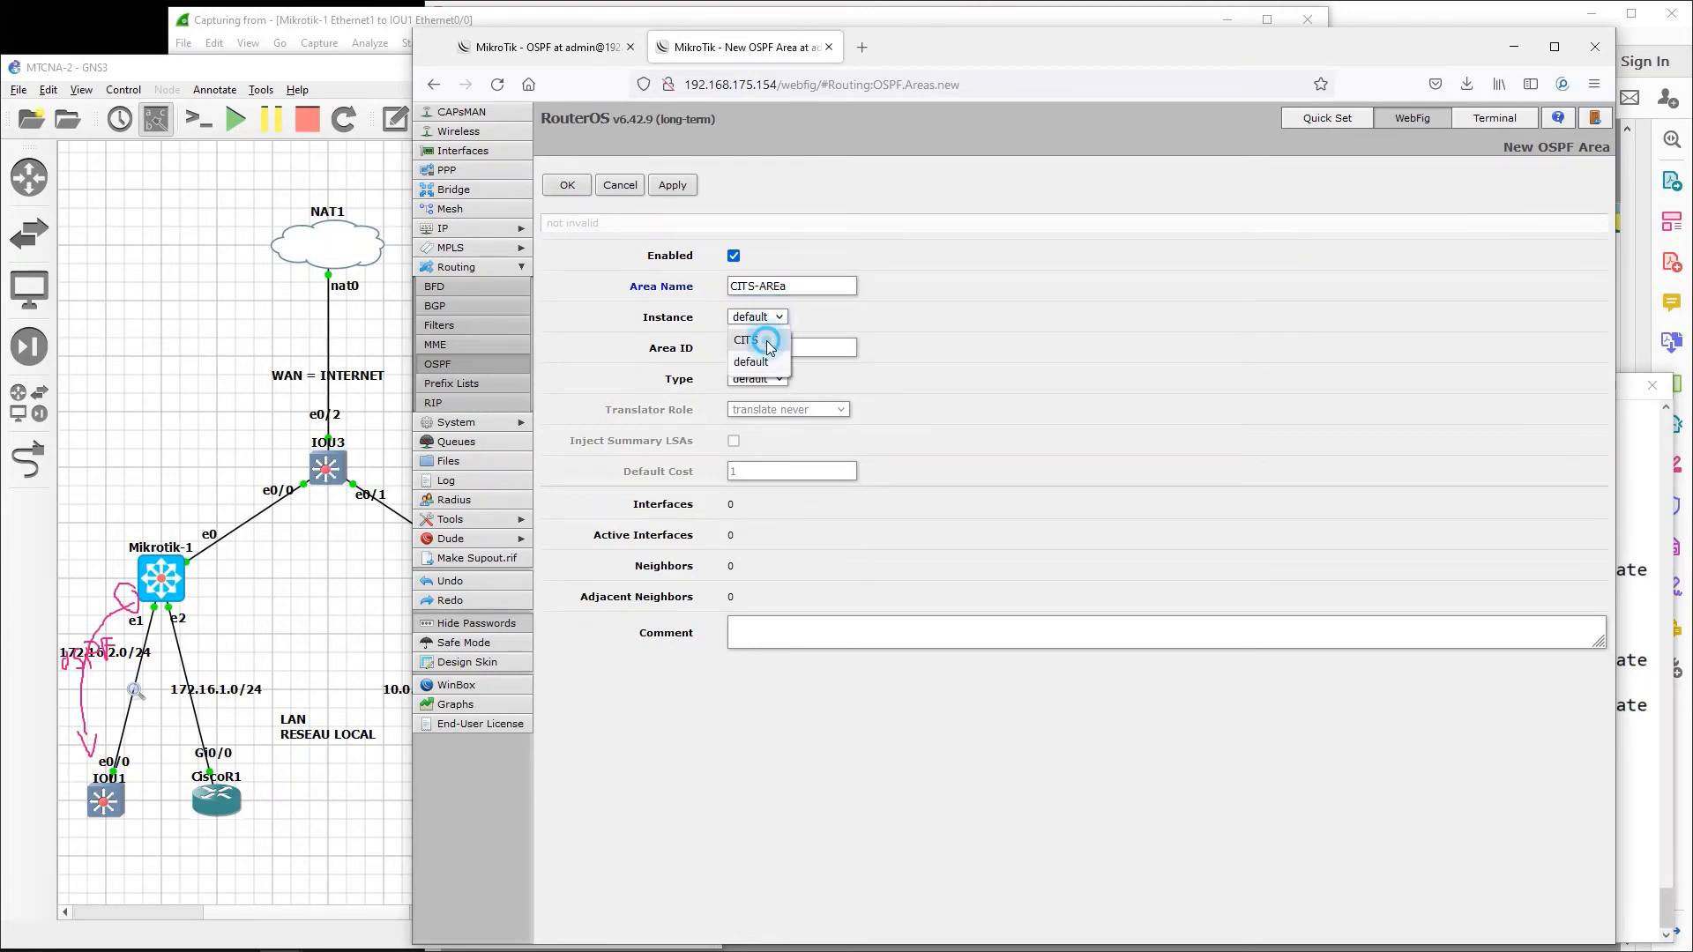
left_click(672, 185)
left_click(568, 185)
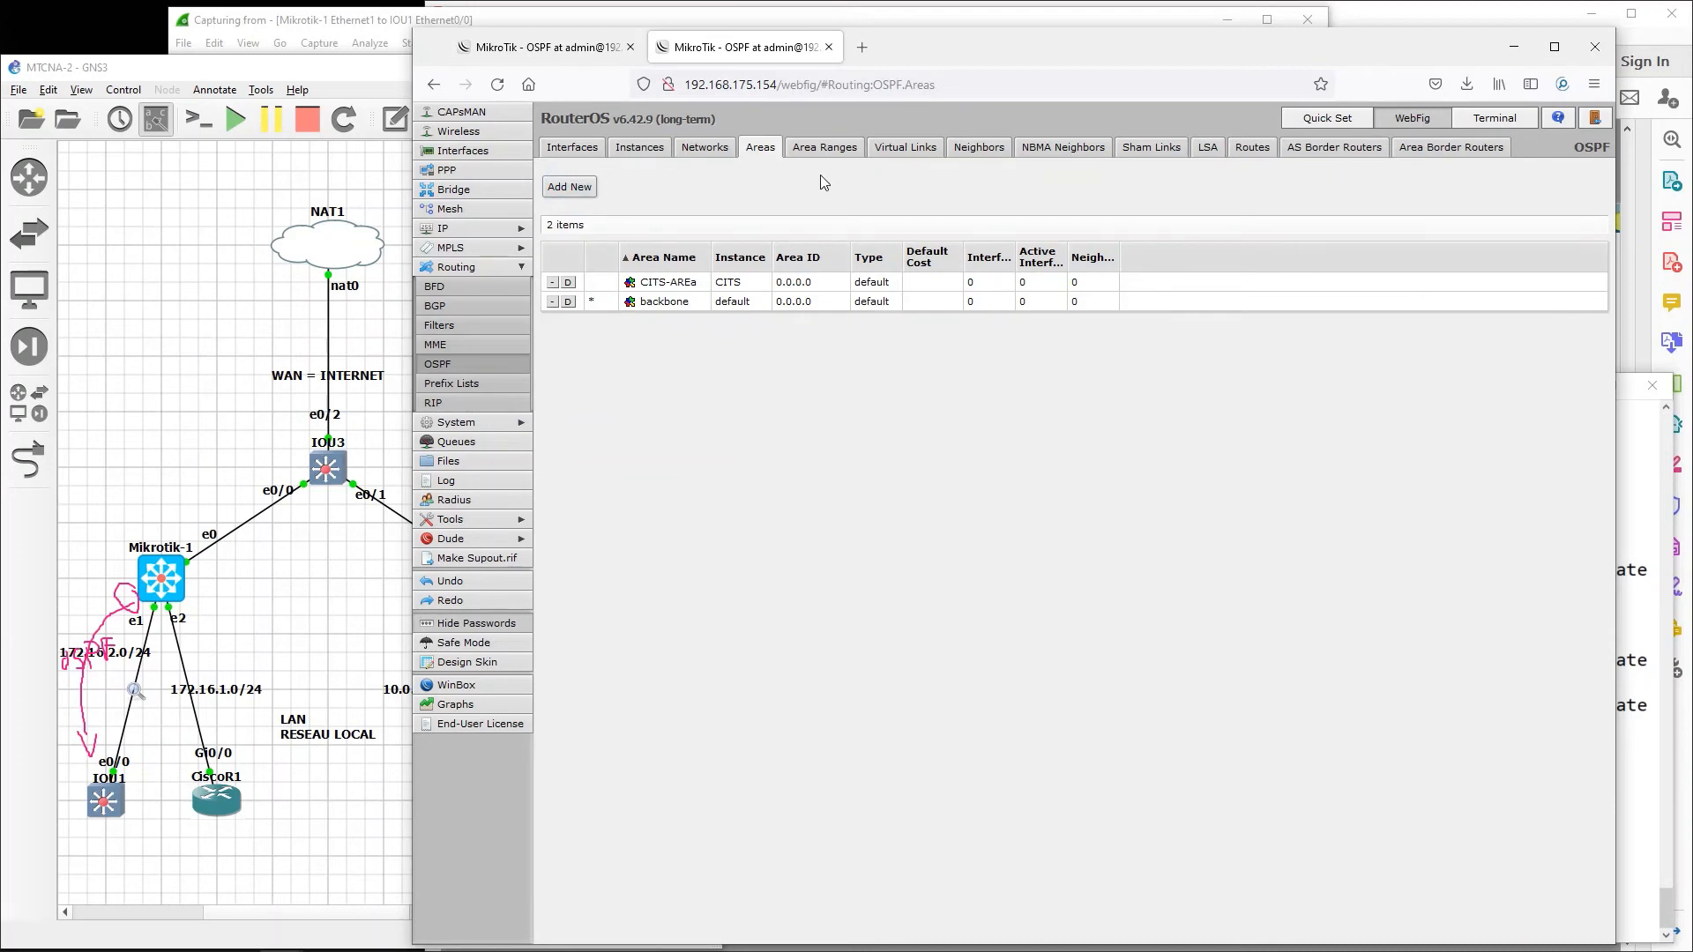
Step: Add the OSPF network 10.0.2.0/24 in area CITS-AREa on Mikrotik-2, checking the subnet in the GNS3 topology
left_click(705, 147)
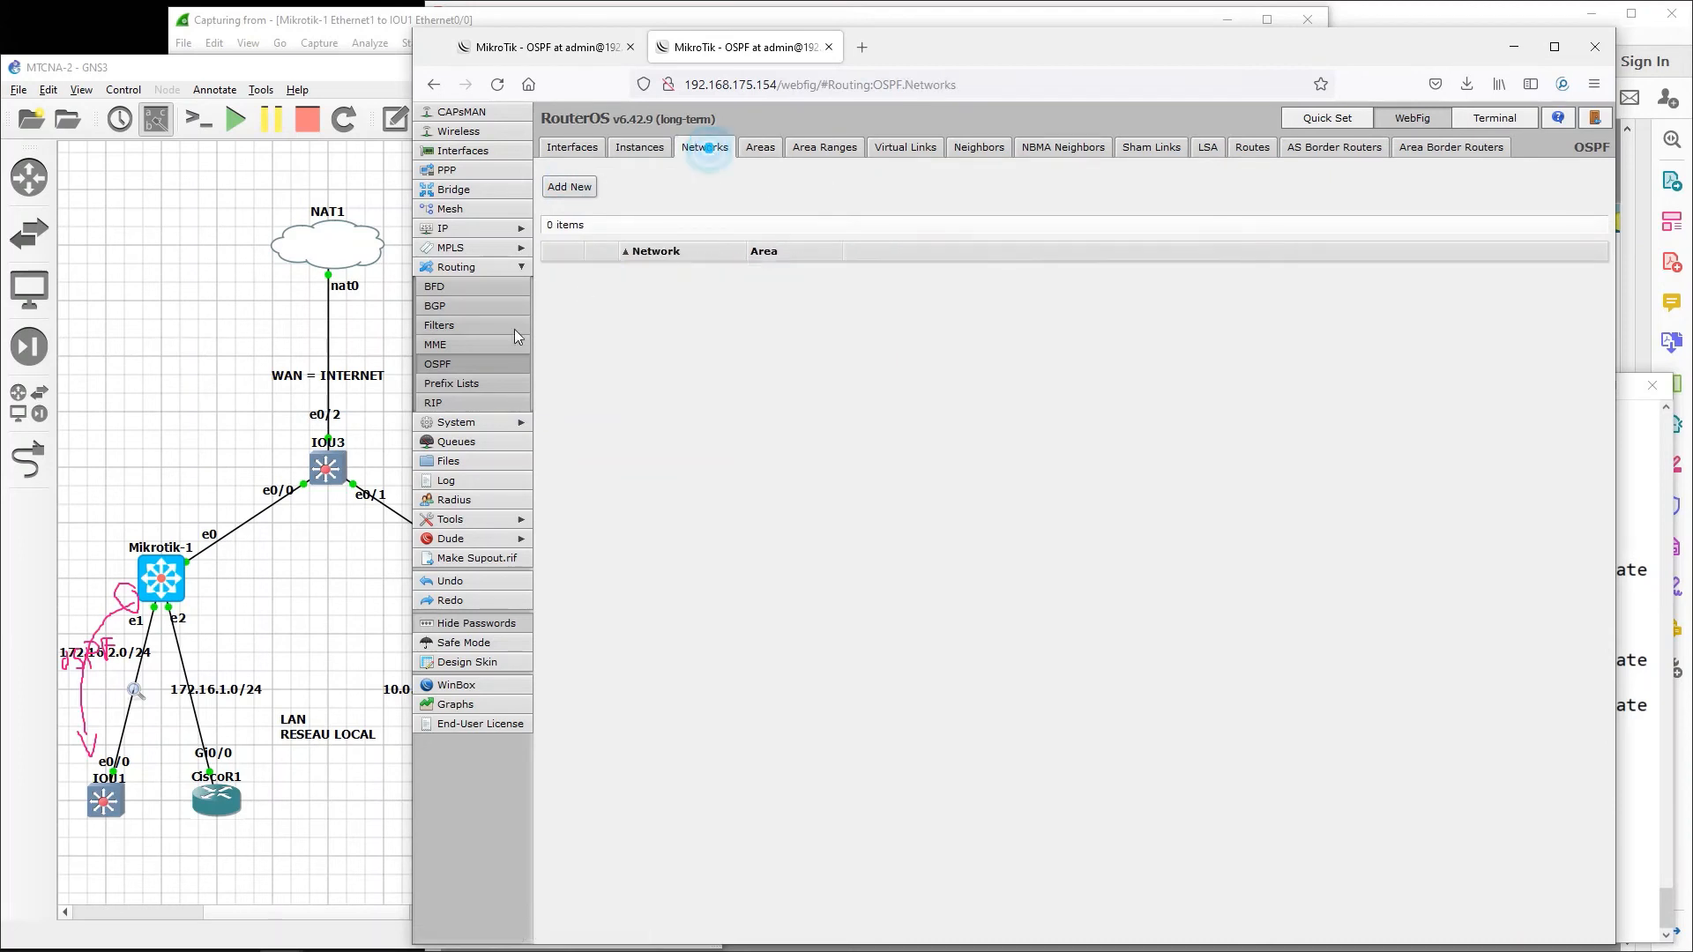
left_click(568, 186)
left_click(311, 567)
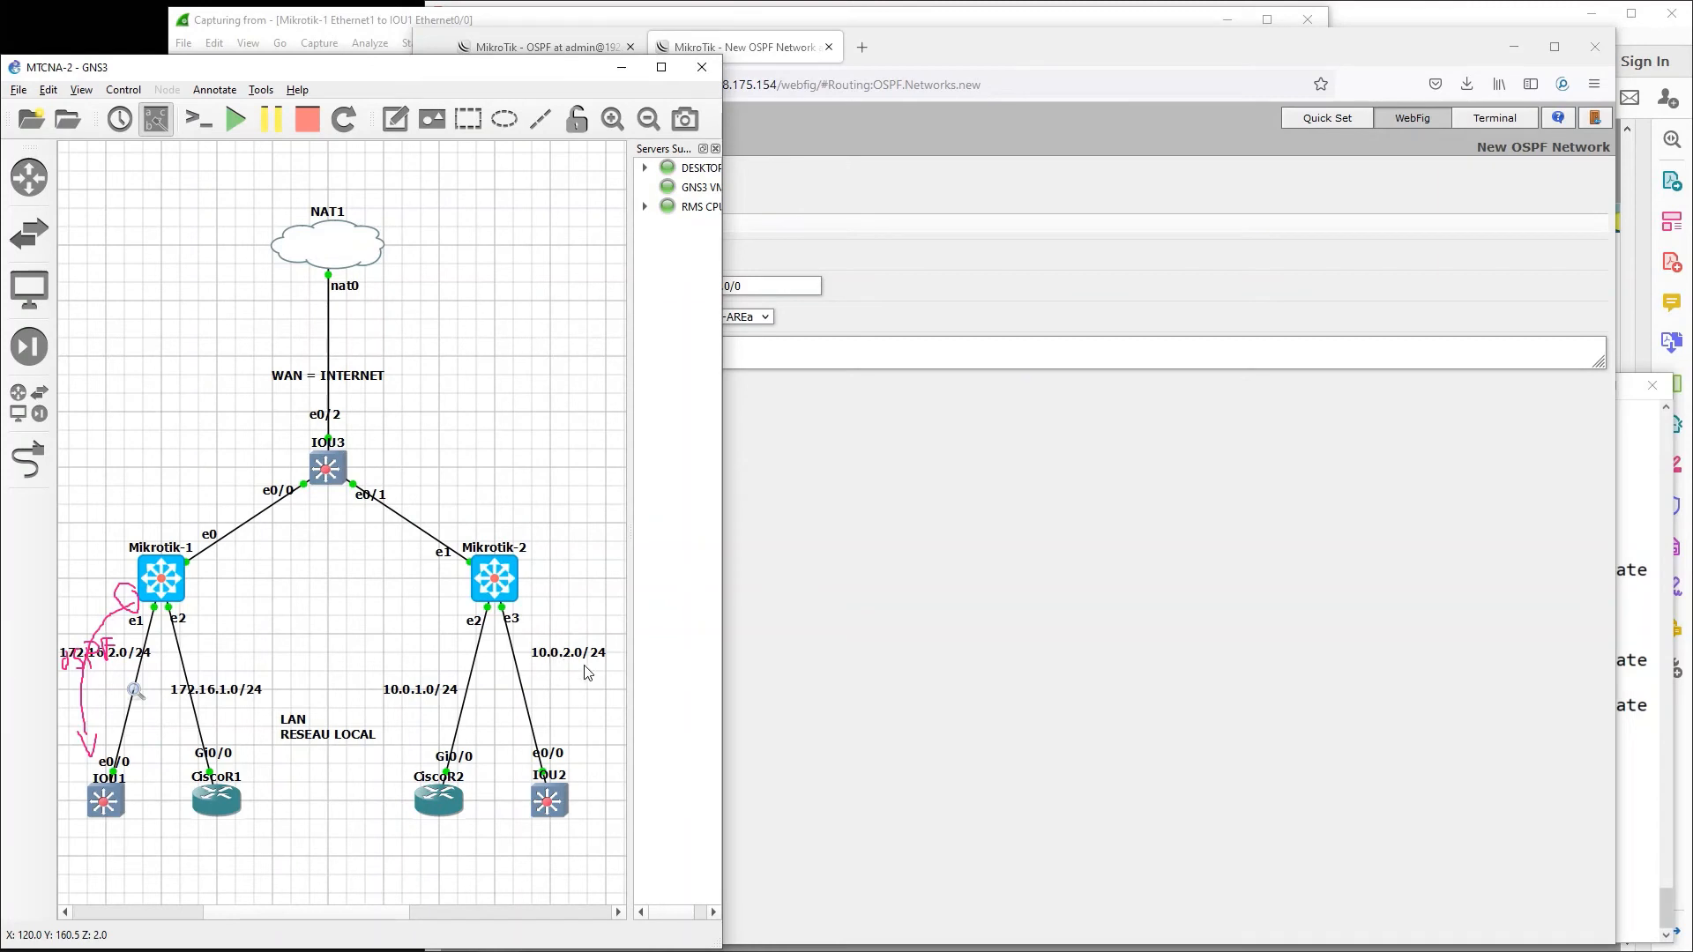
left_click(823, 167)
left_click_drag(749, 288, 675, 289)
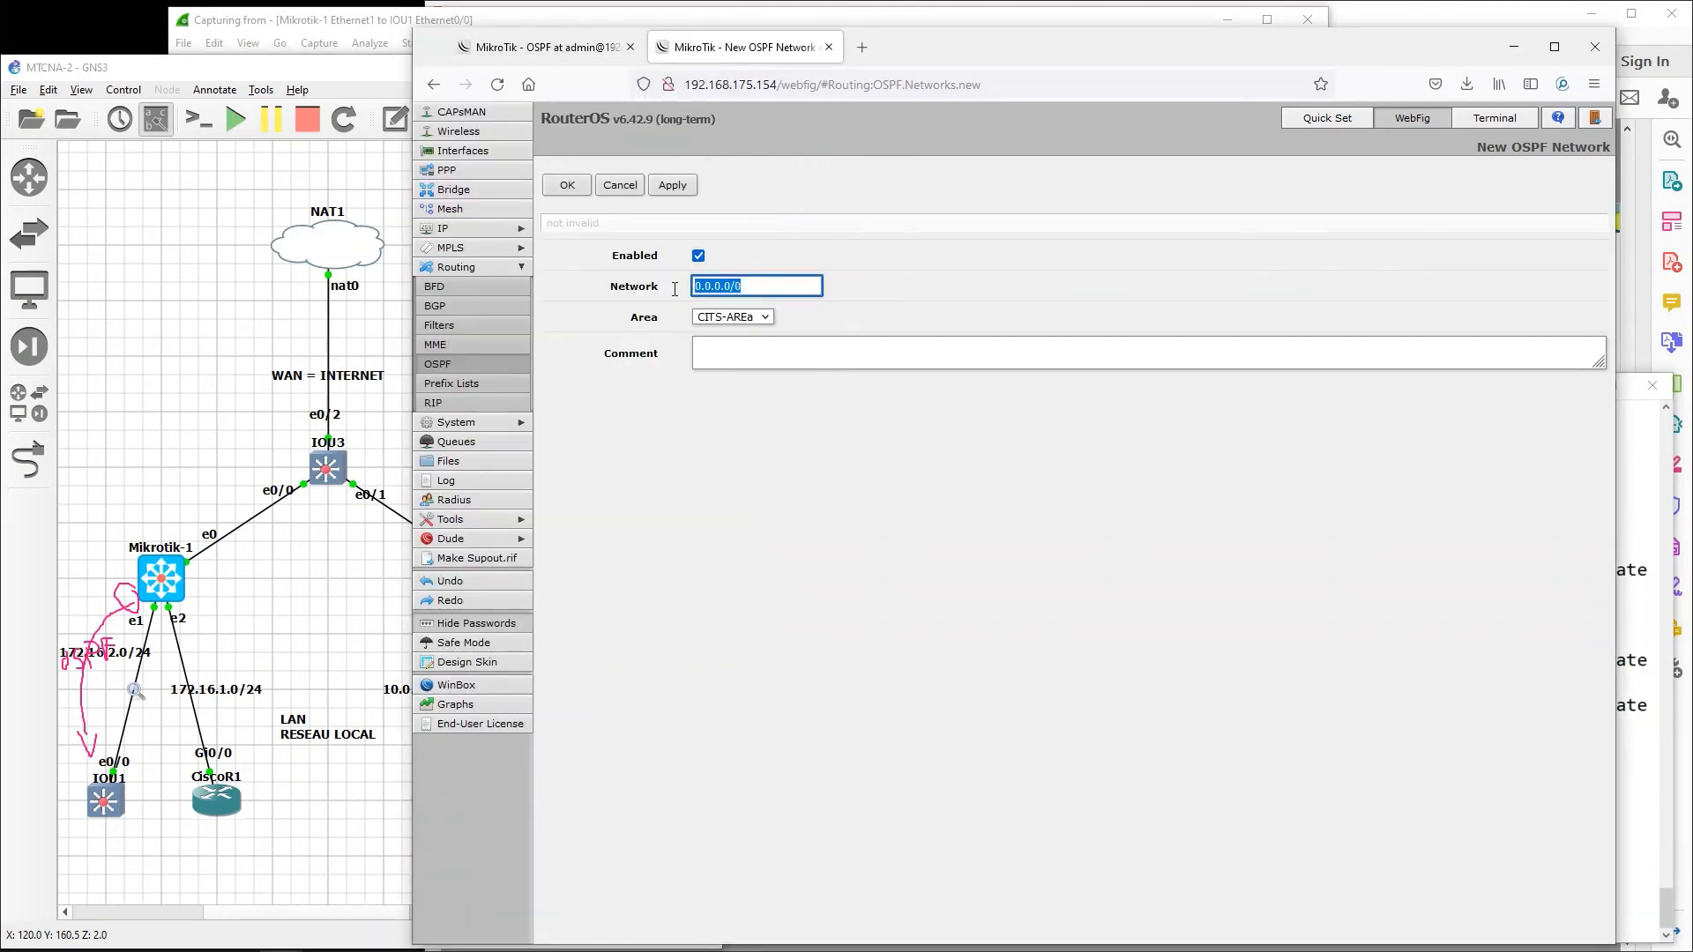
type("10.0.2.0/24")
left_click(670, 185)
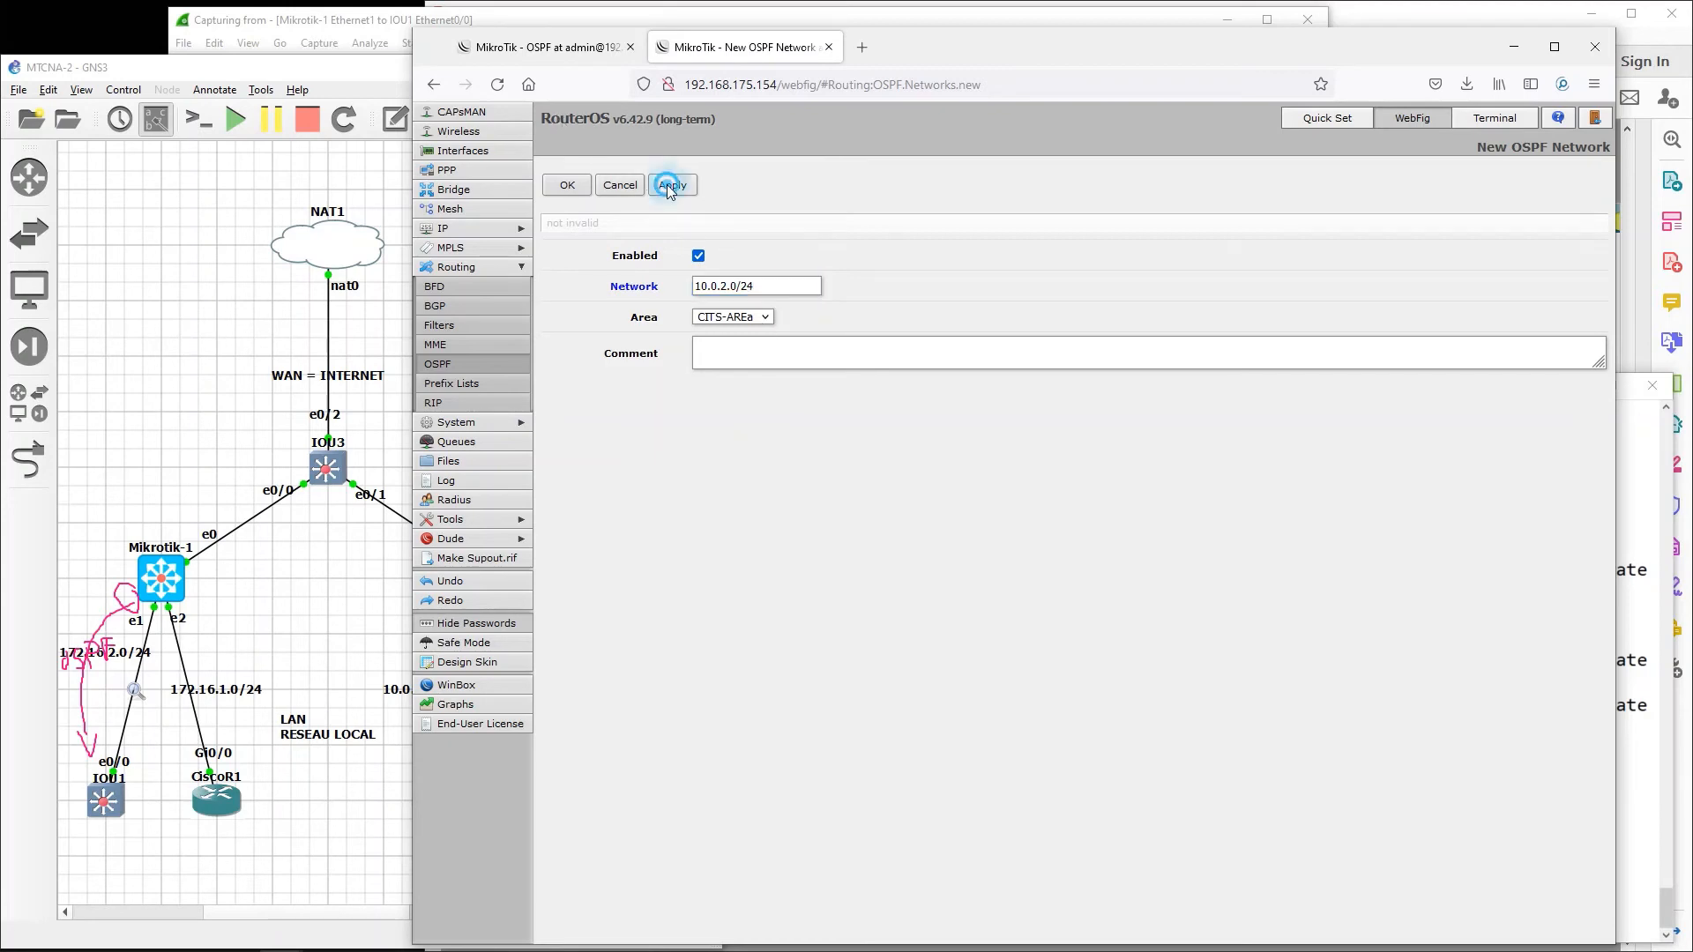
left_click(567, 185)
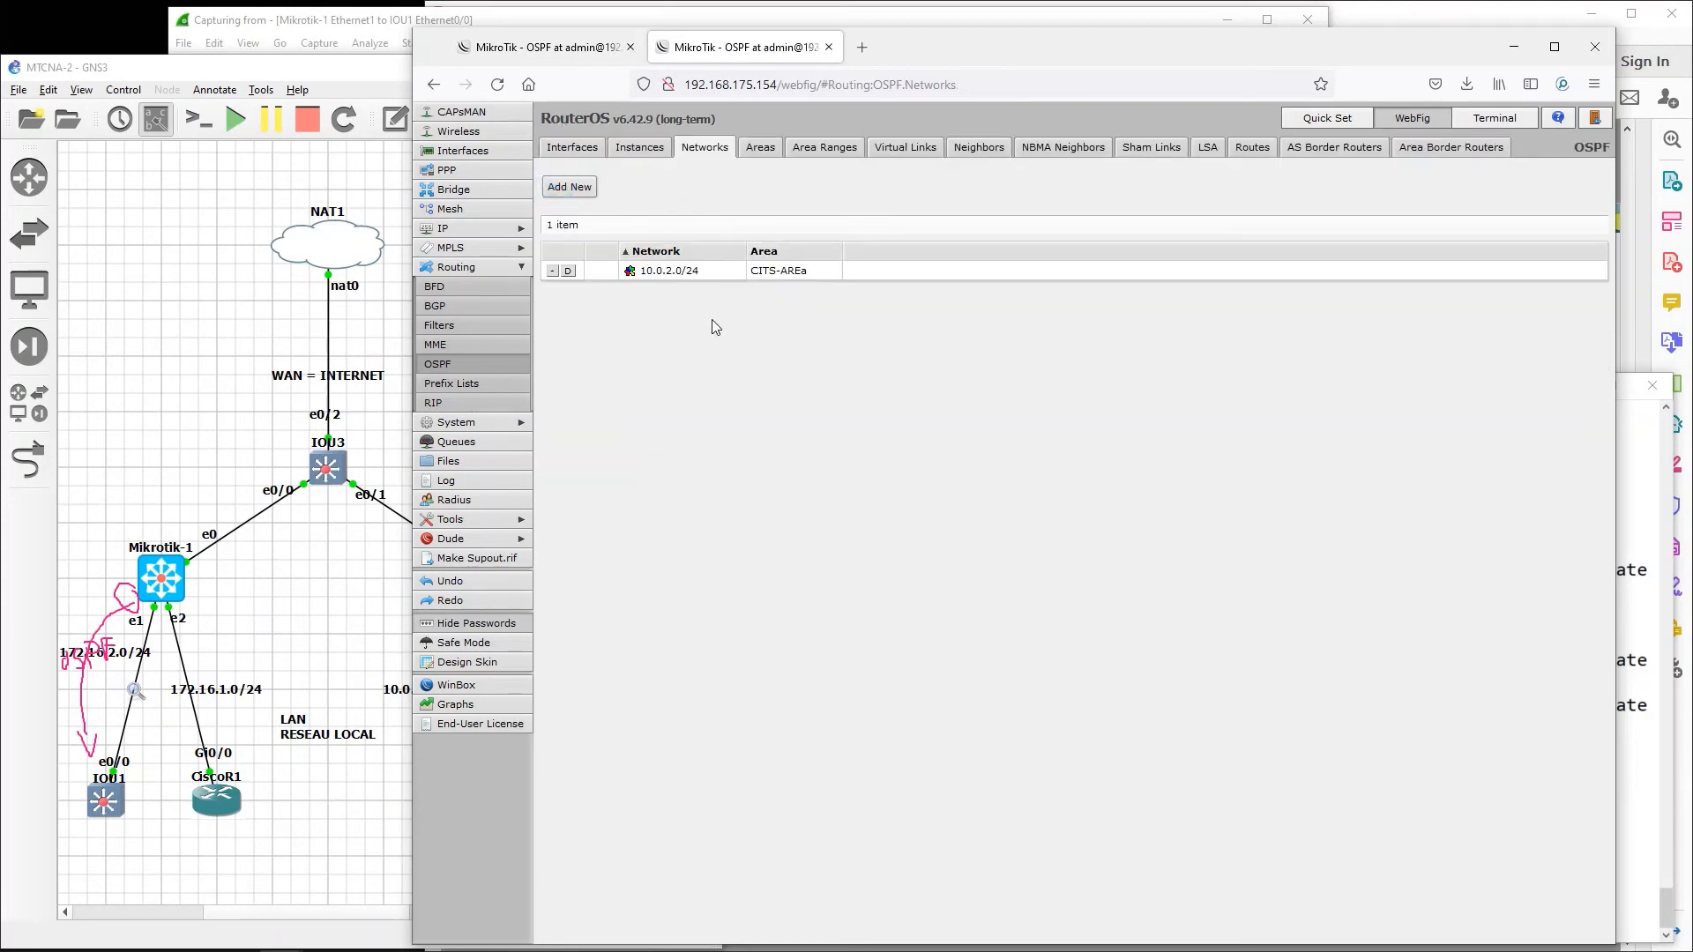
Step: Open the IOU2 console from the GNS3 topology and exit interface configuration to global configuration mode
left_click(1058, 148)
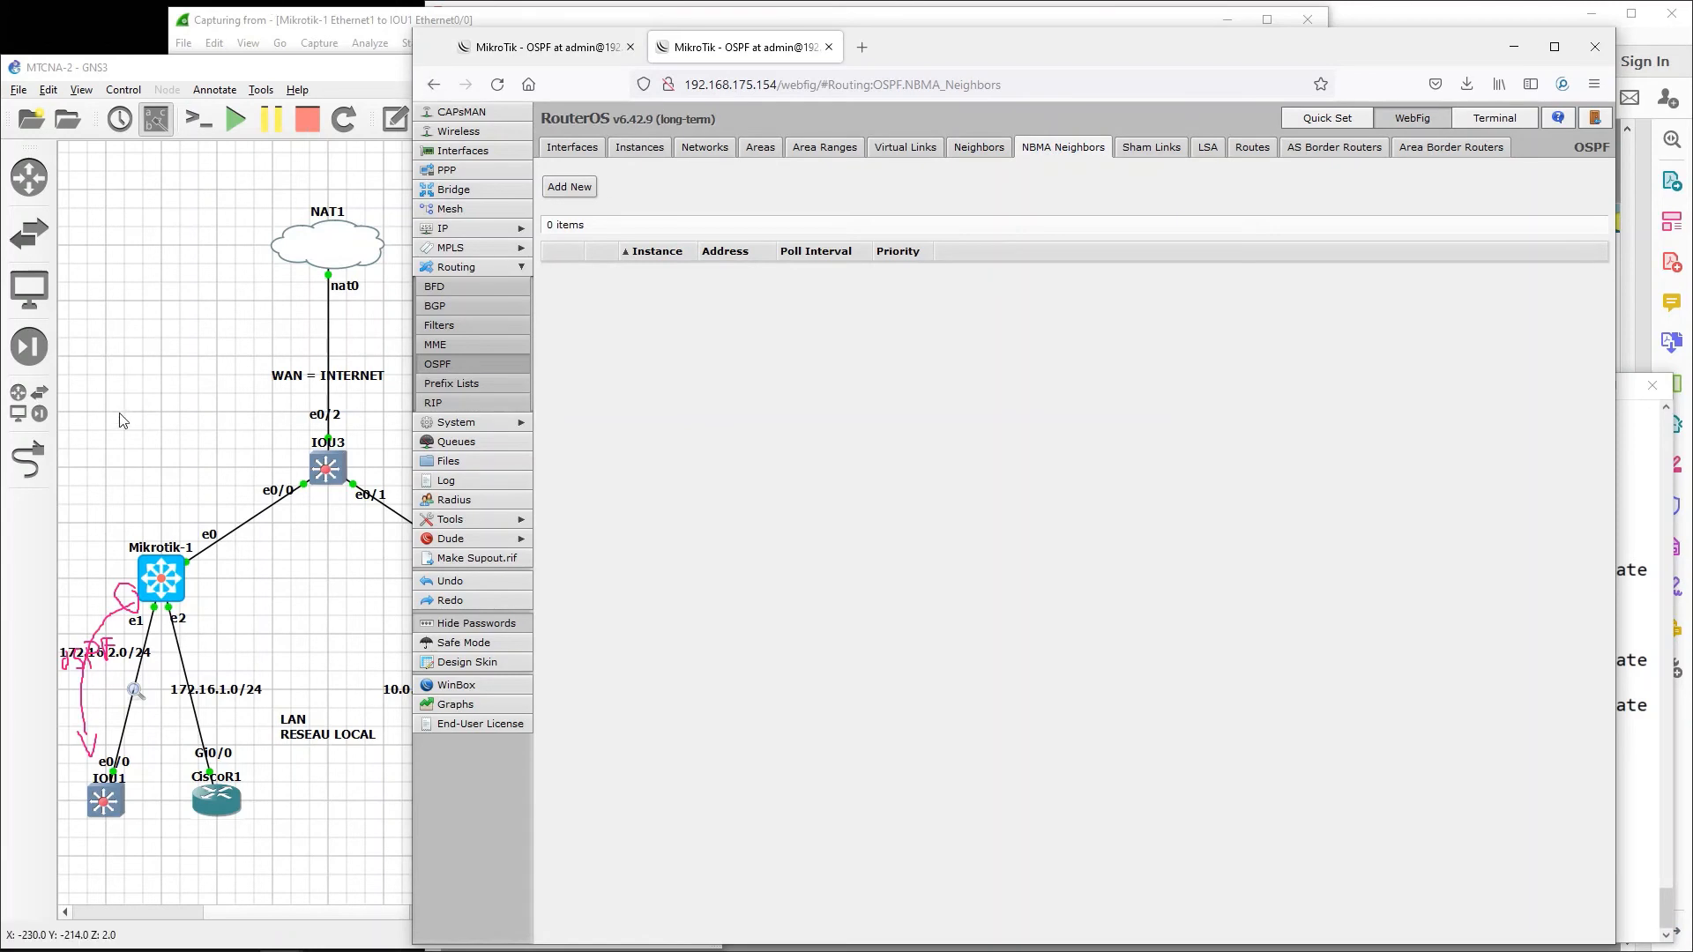
left_click(139, 435)
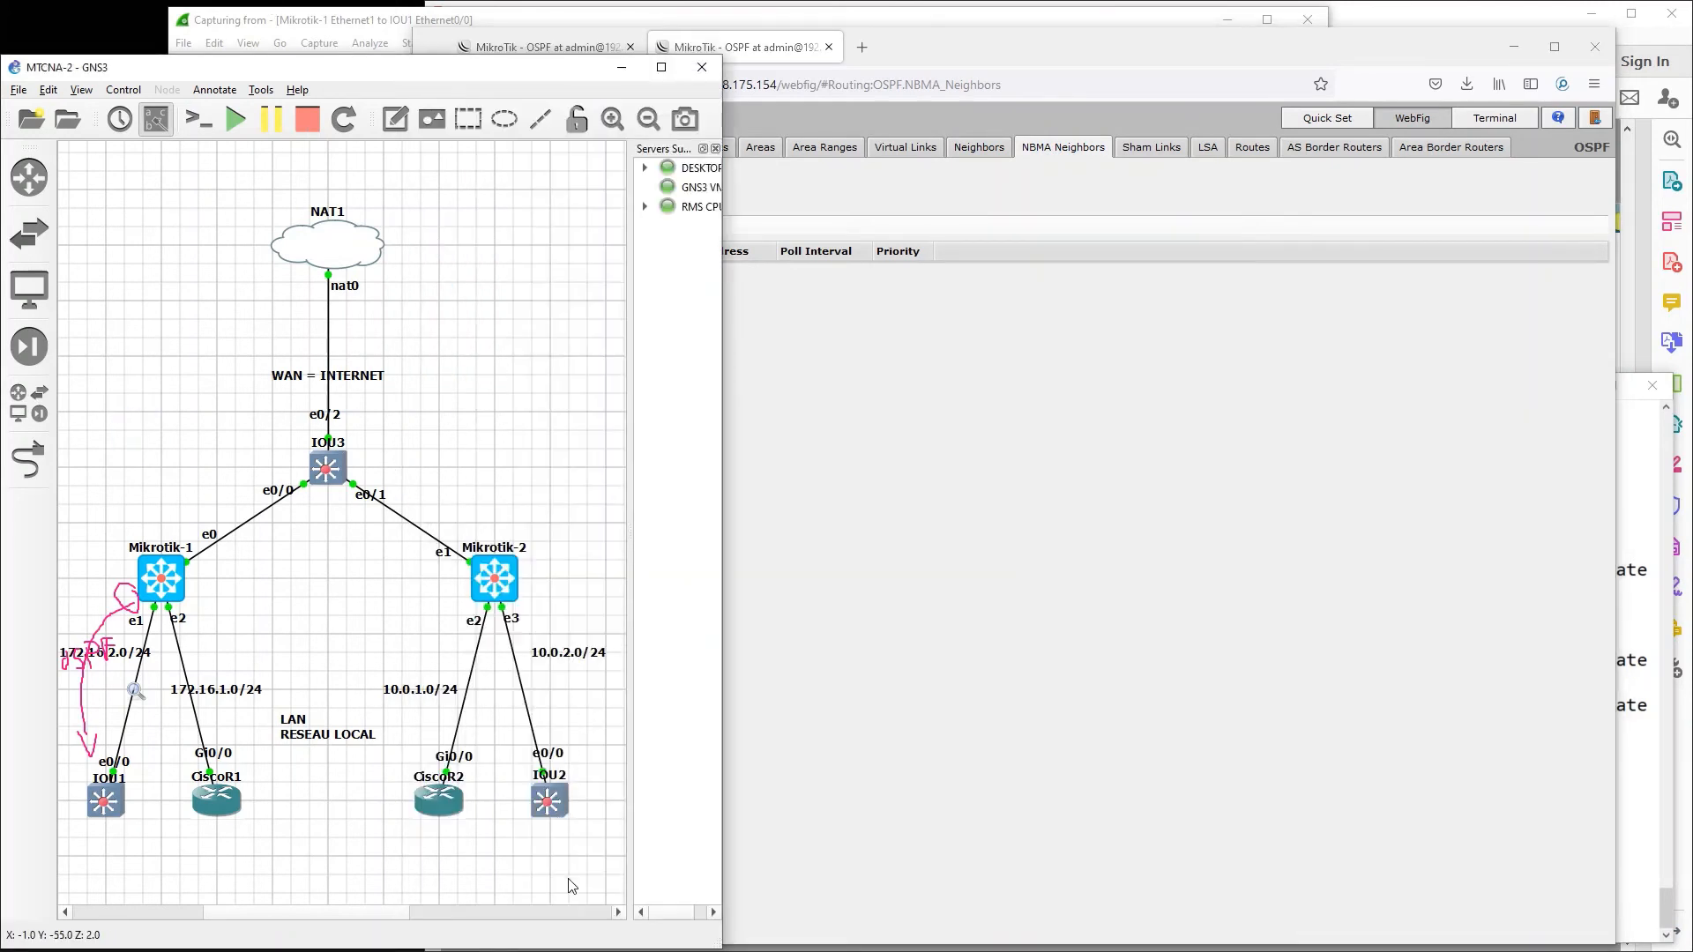
double_click(554, 797)
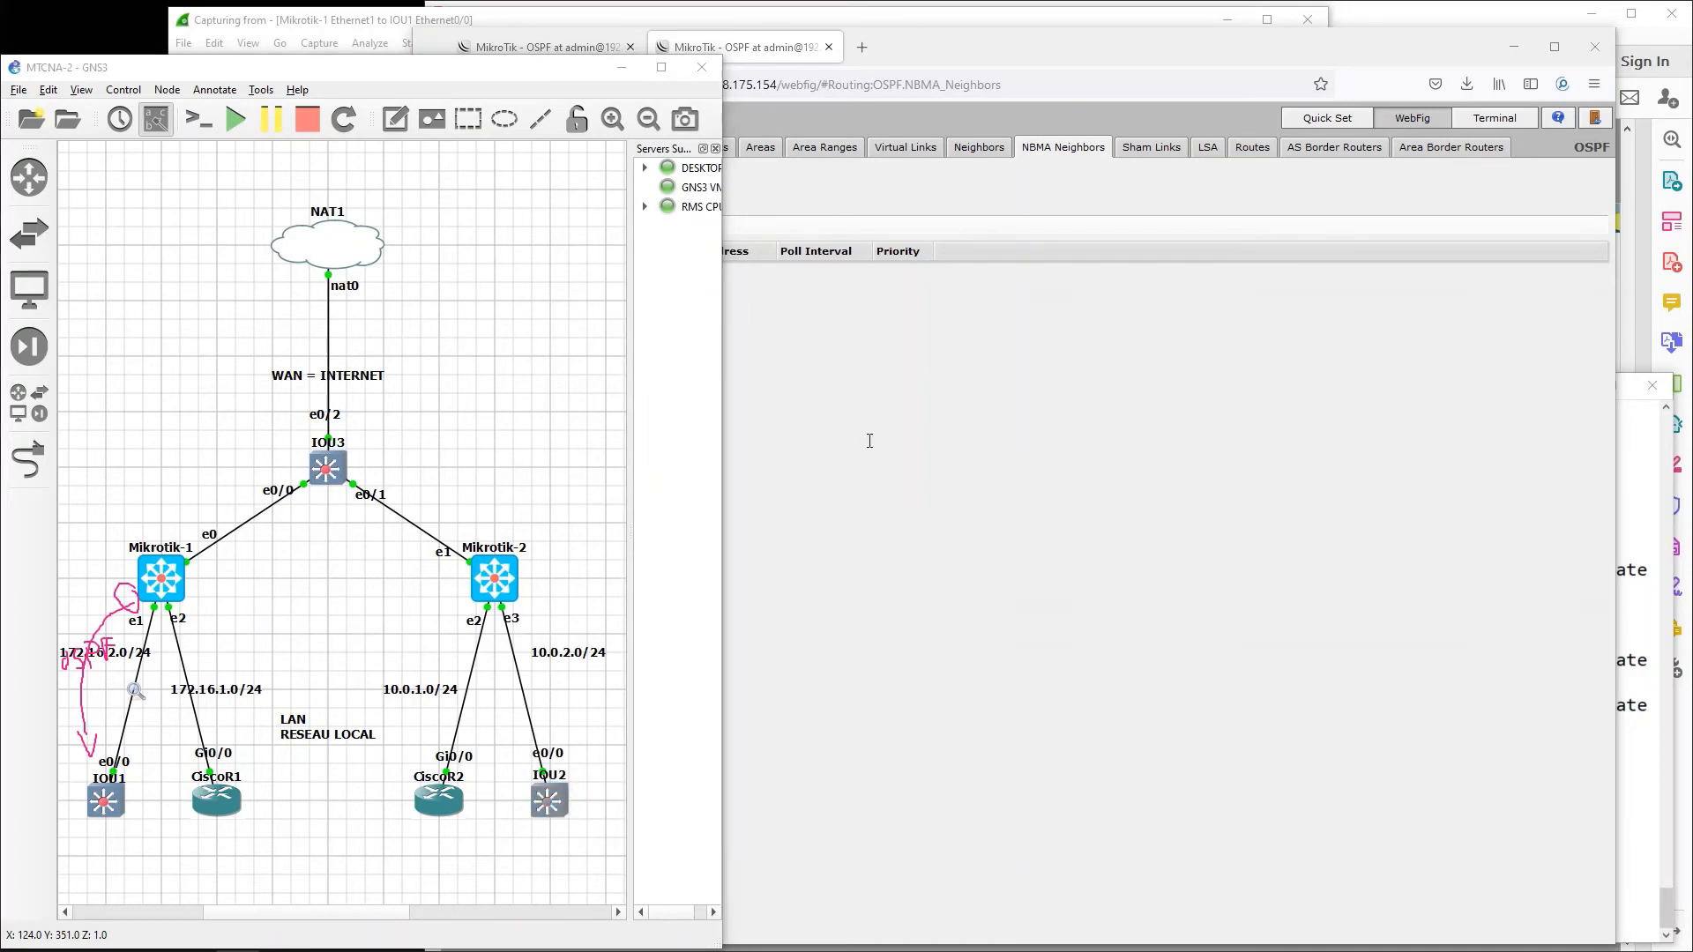
key("Return")
key("Return")
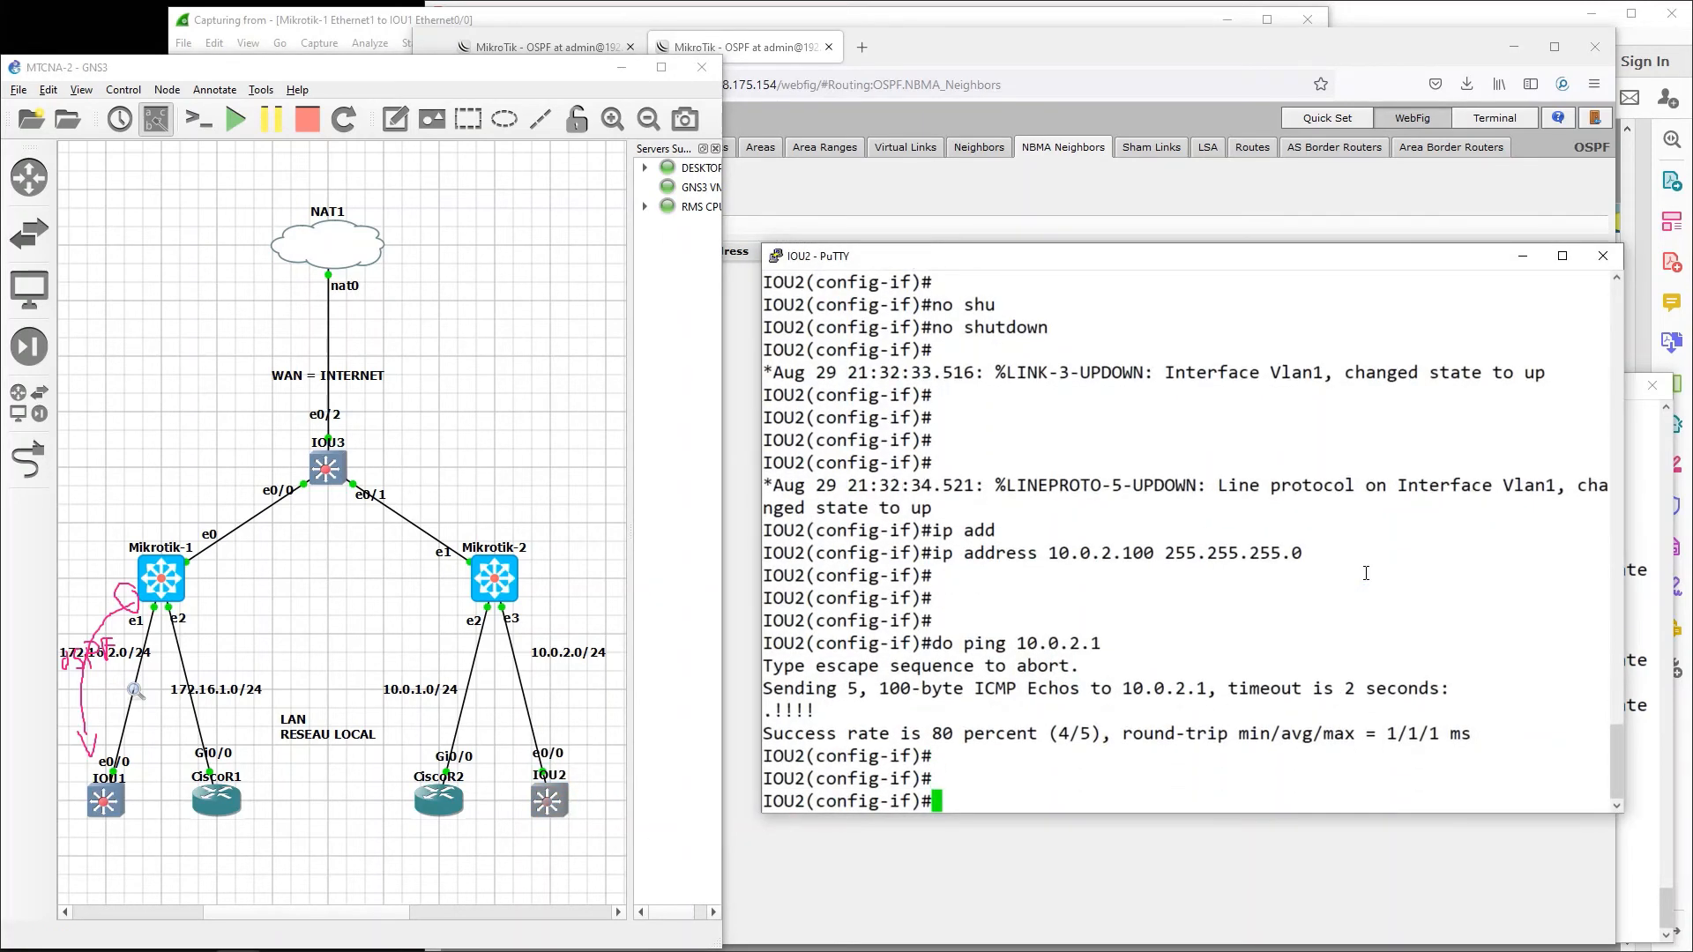
key("Return")
type("exit")
key("Return")
key("Return")
key("Return")
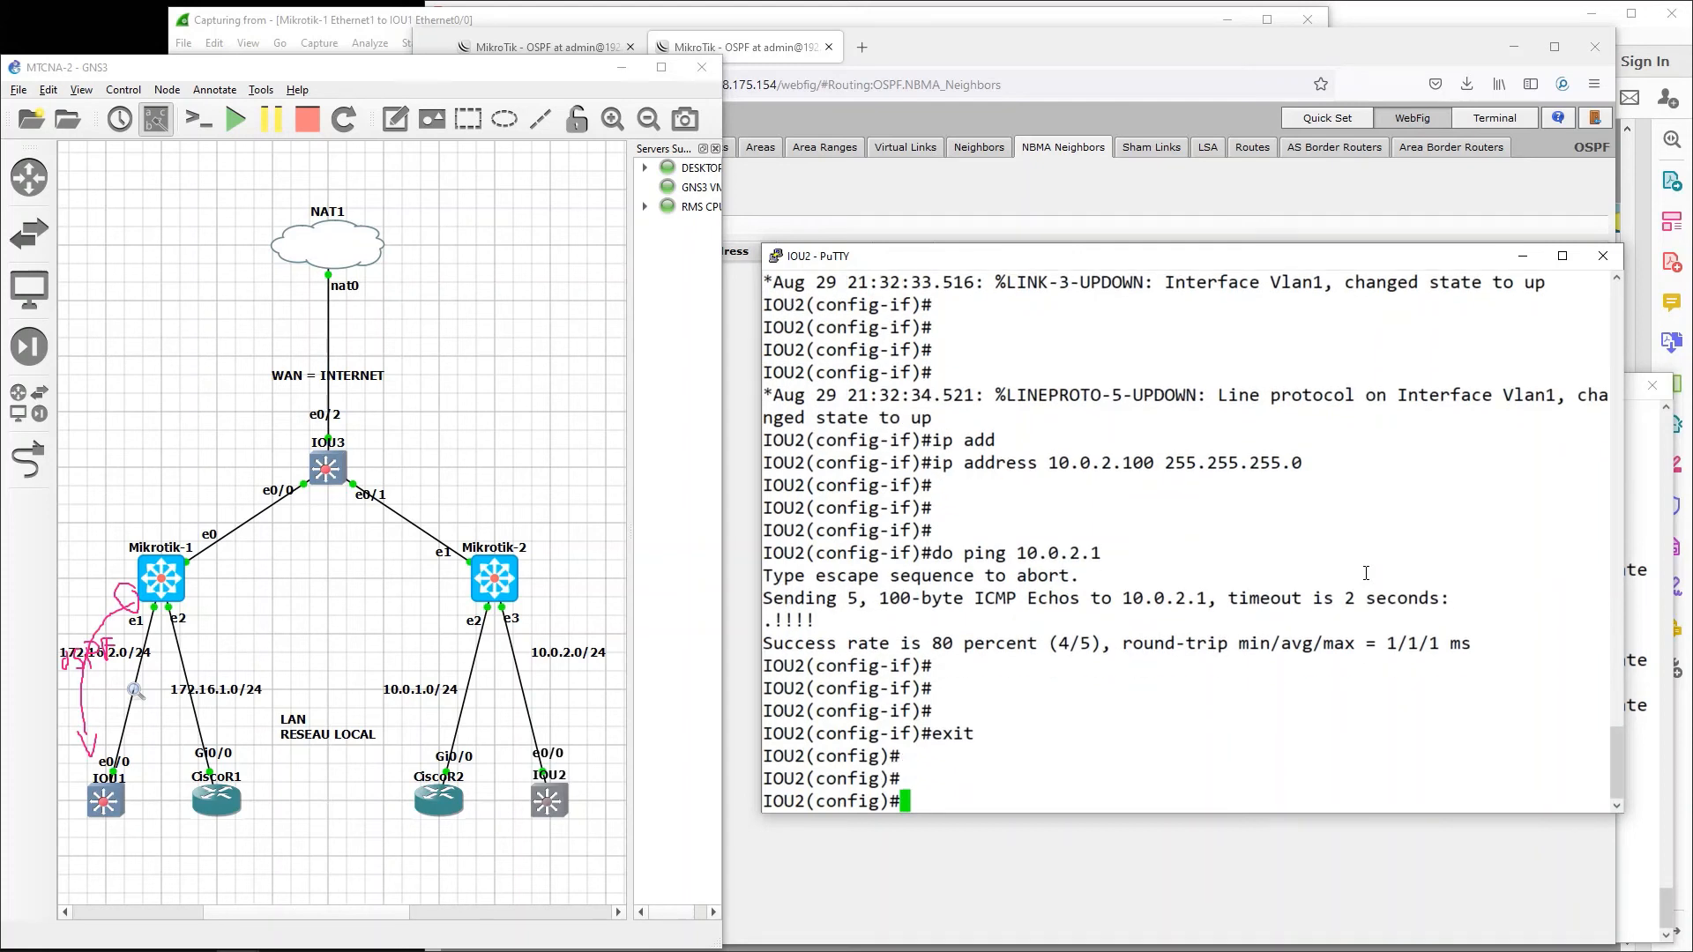
Step: Enable OSPF process 1 in area 0 on IOU2's VLAN 1 interface
type("int vlan 1")
key("Return")
type("ip")
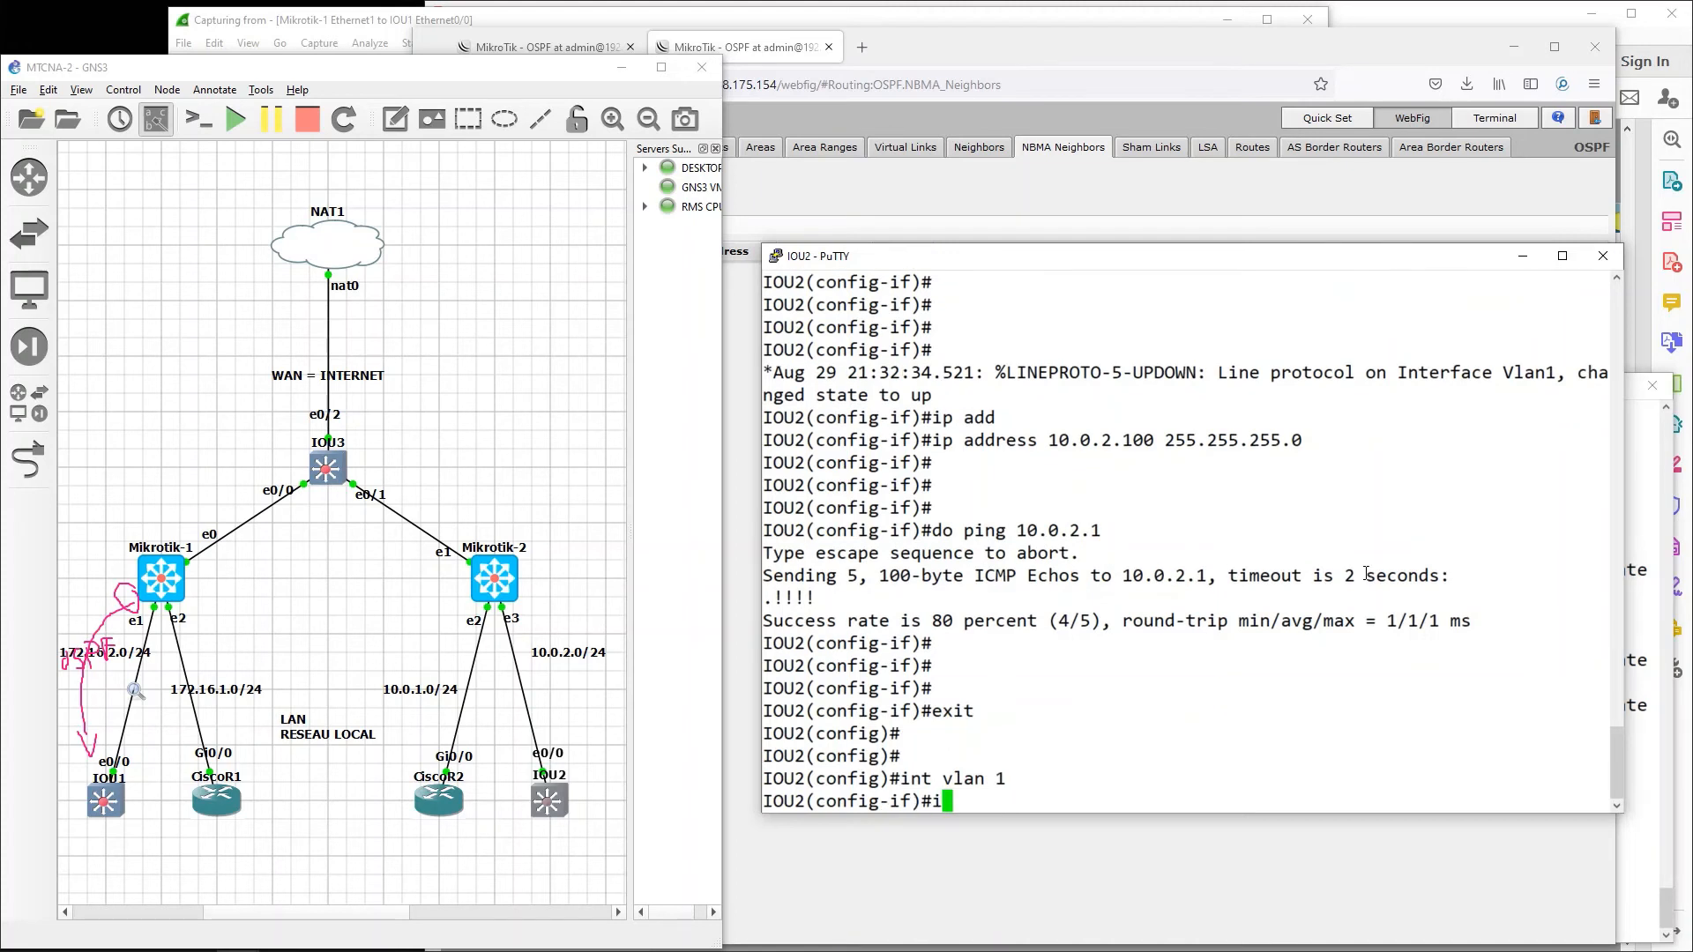
key("BackSpace")
key("BackSpace")
key("BackSpace")
type("ip or")
key("Tab")
key("BackSpace")
type("s")
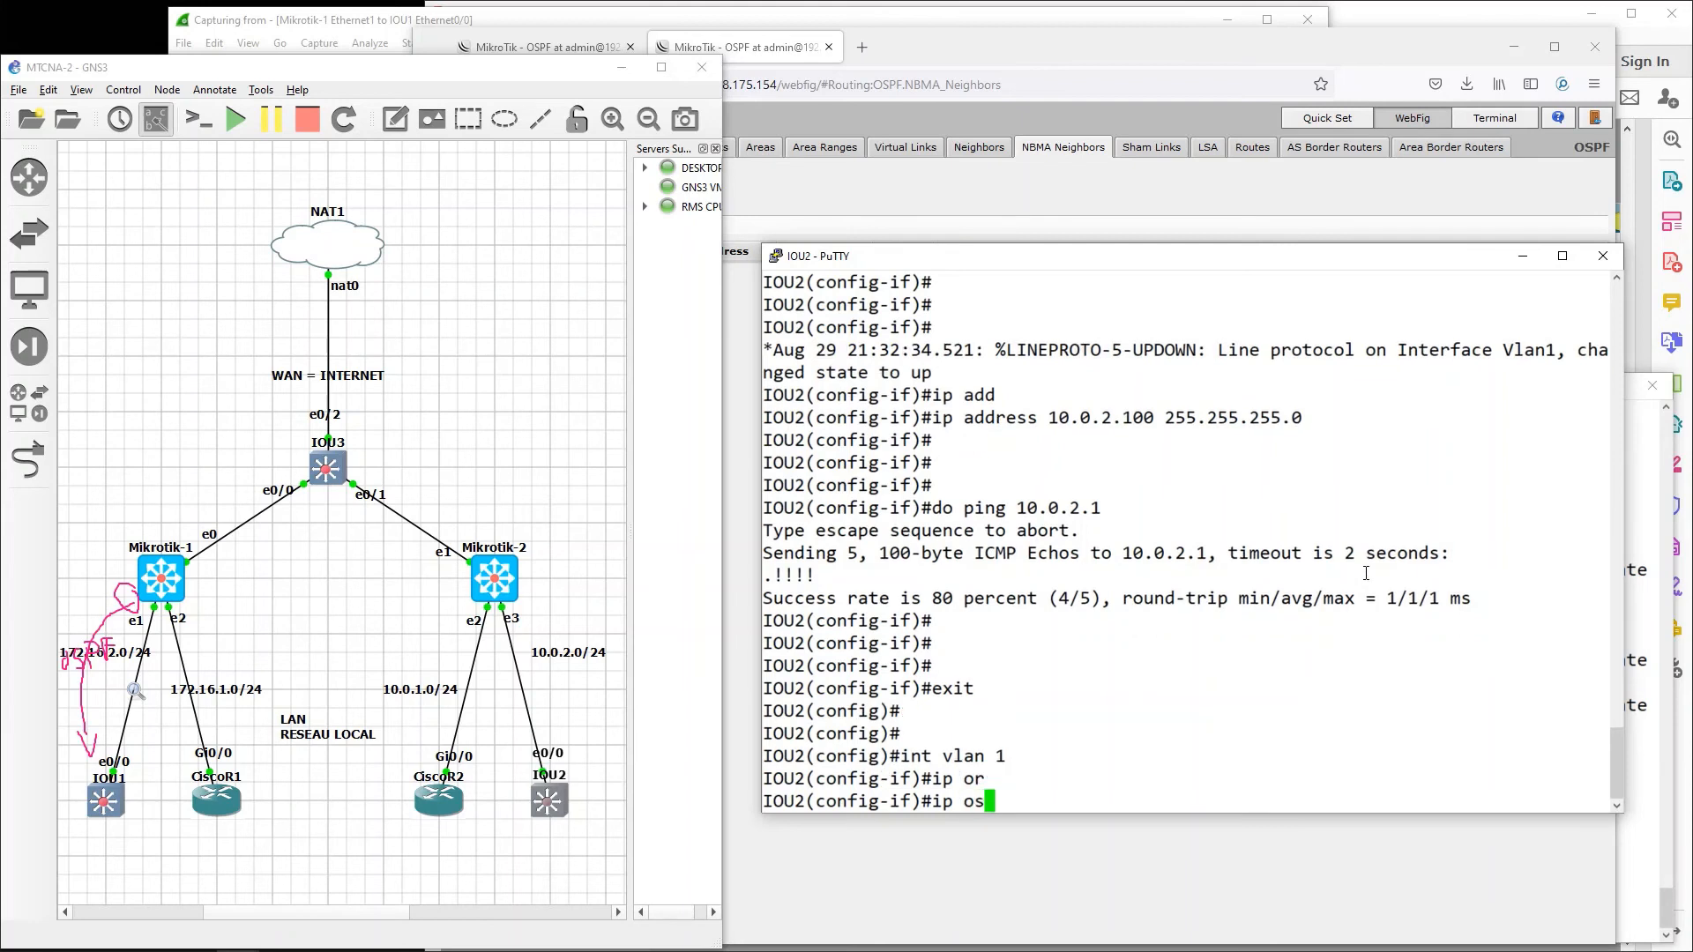
key("Tab")
type("1 a")
key("Tab")
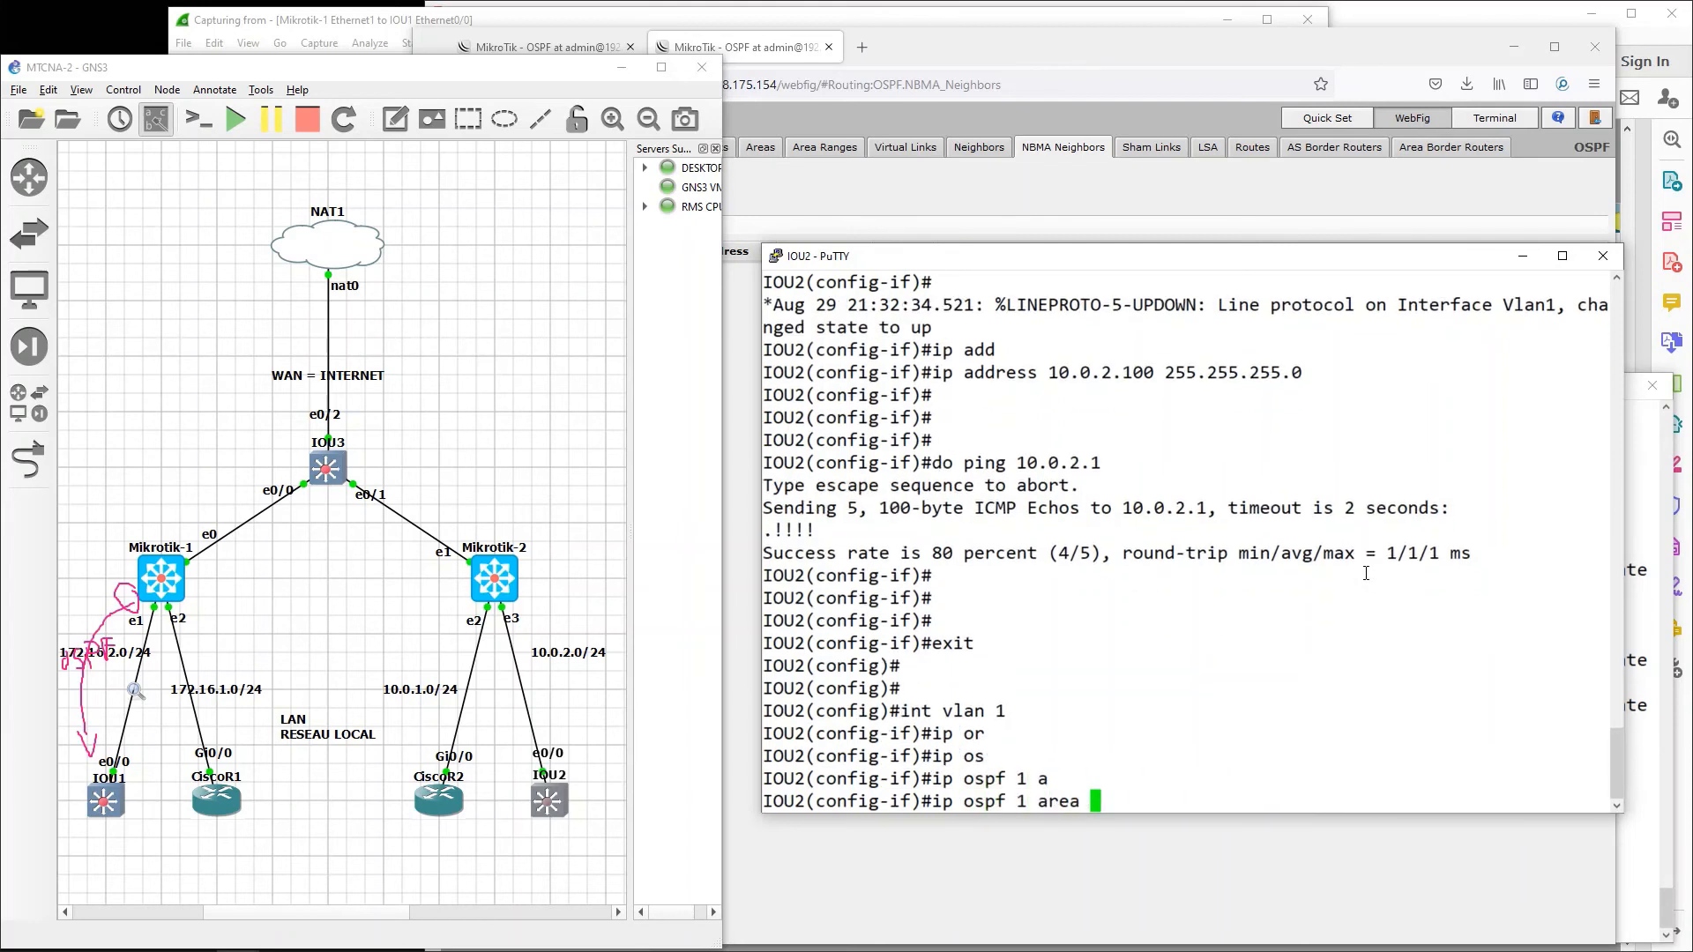
type("0")
key("Return")
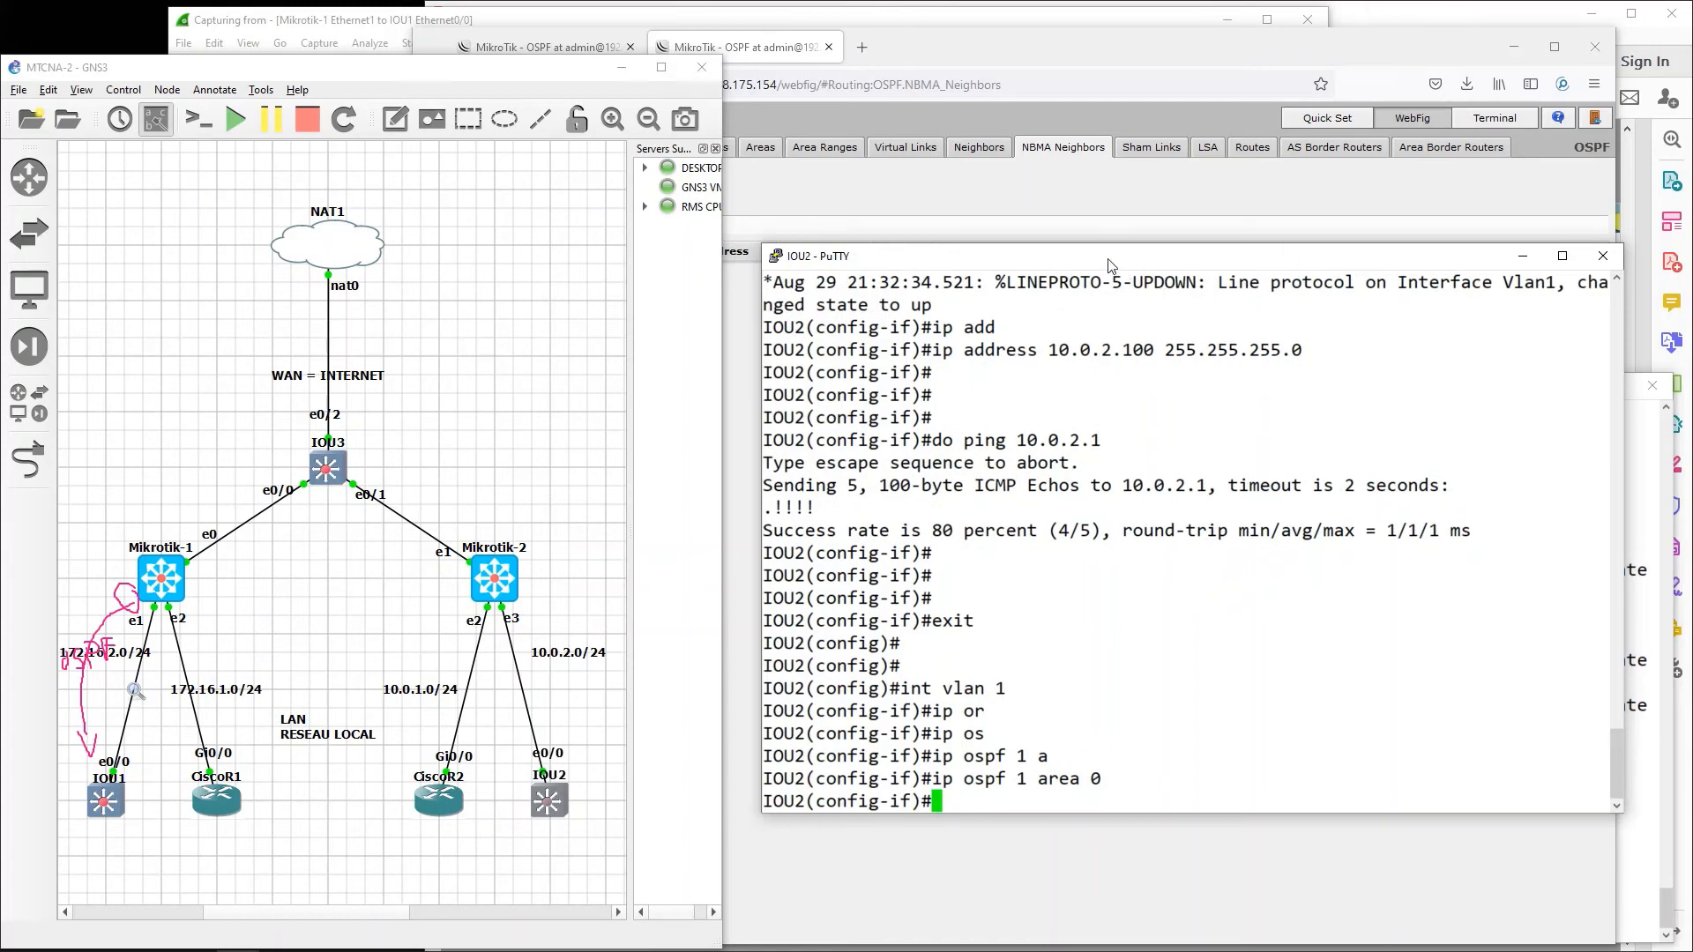
Step: Check the OSPF adjacency between IOU2 and Mikrotik-2 in the IOU2 console log and Mikrotik-2's OSPF neighbor list
left_click_drag(1107, 265, 1152, 353)
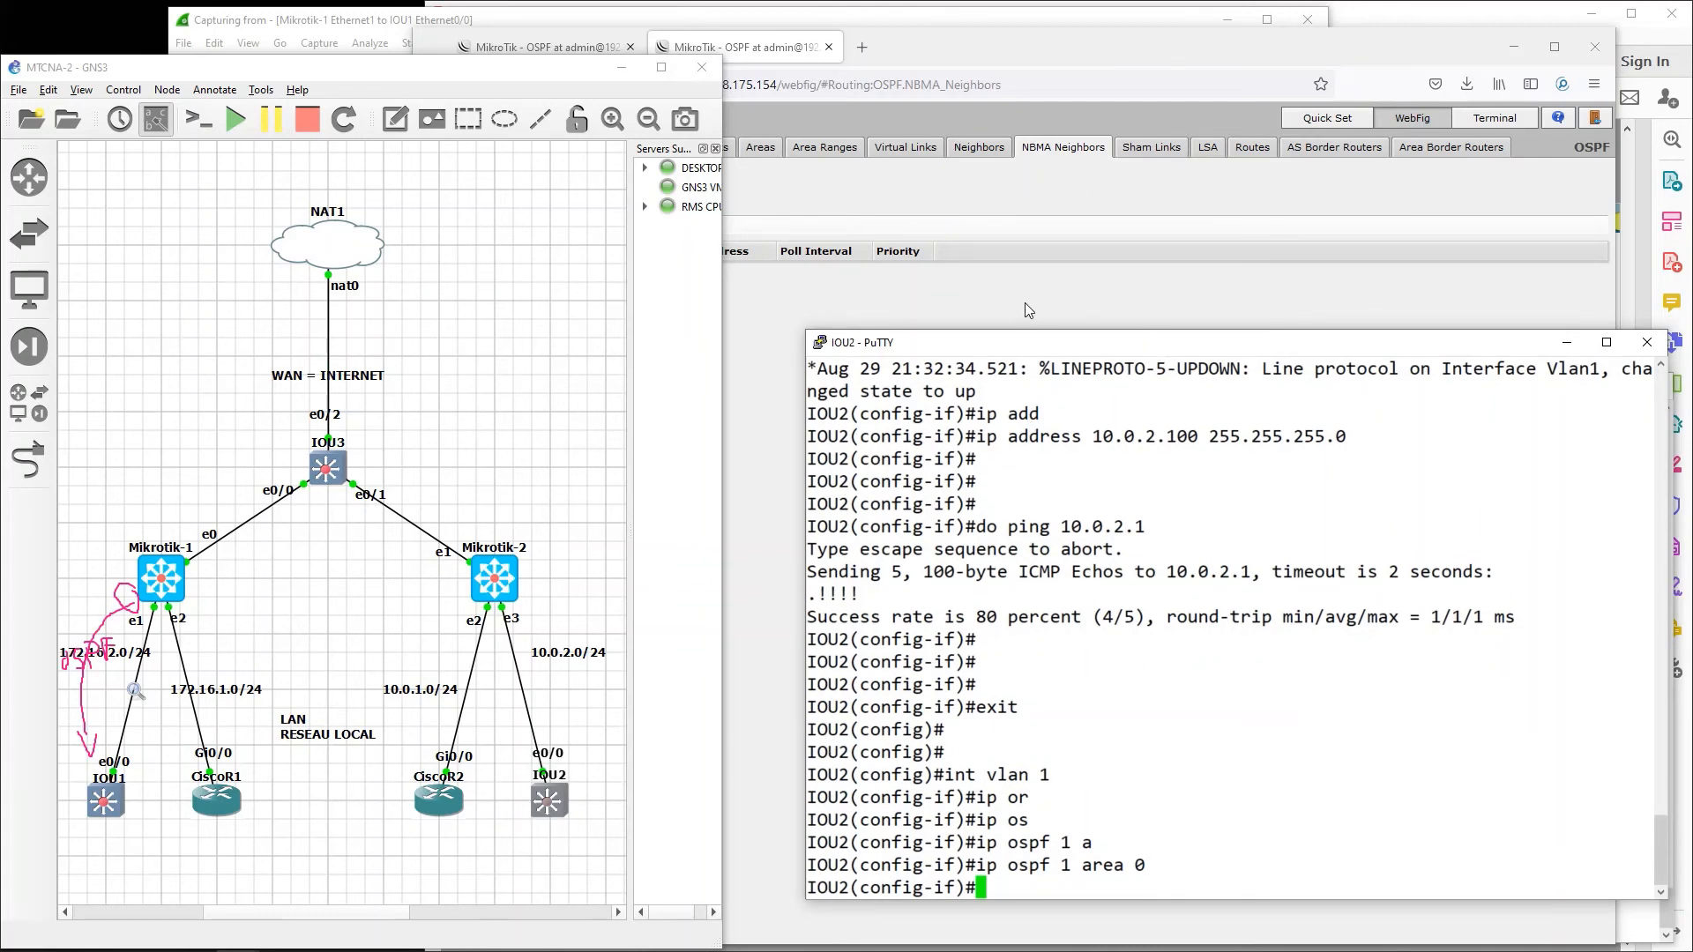
left_click(749, 566)
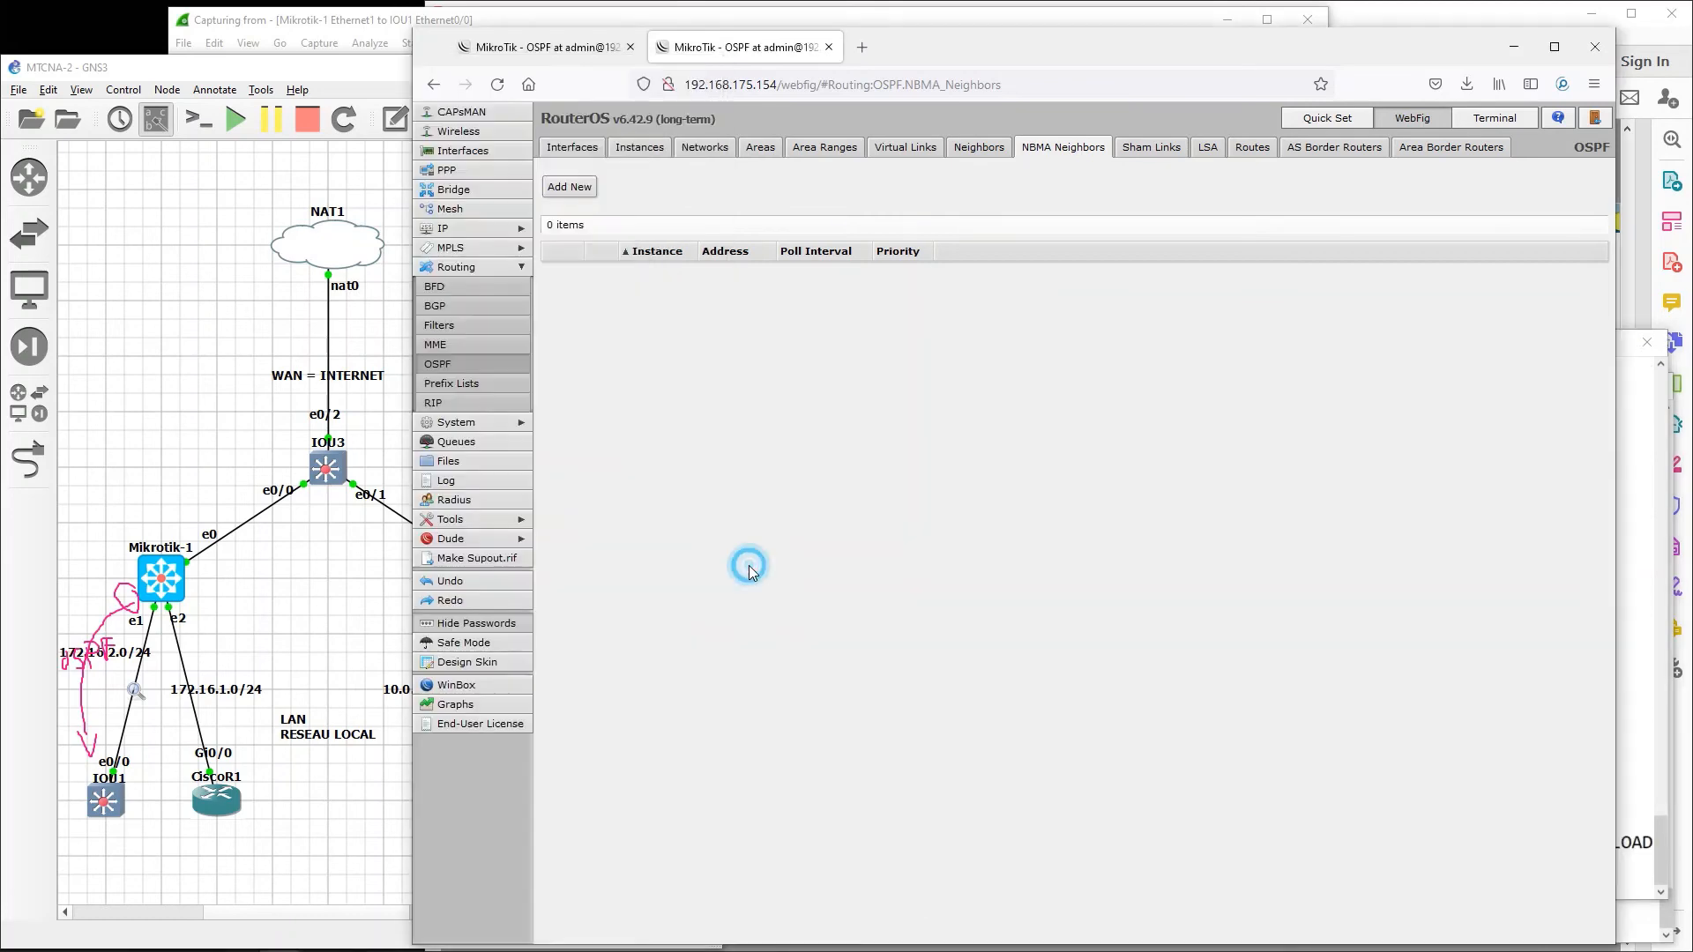
left_click(1637, 536)
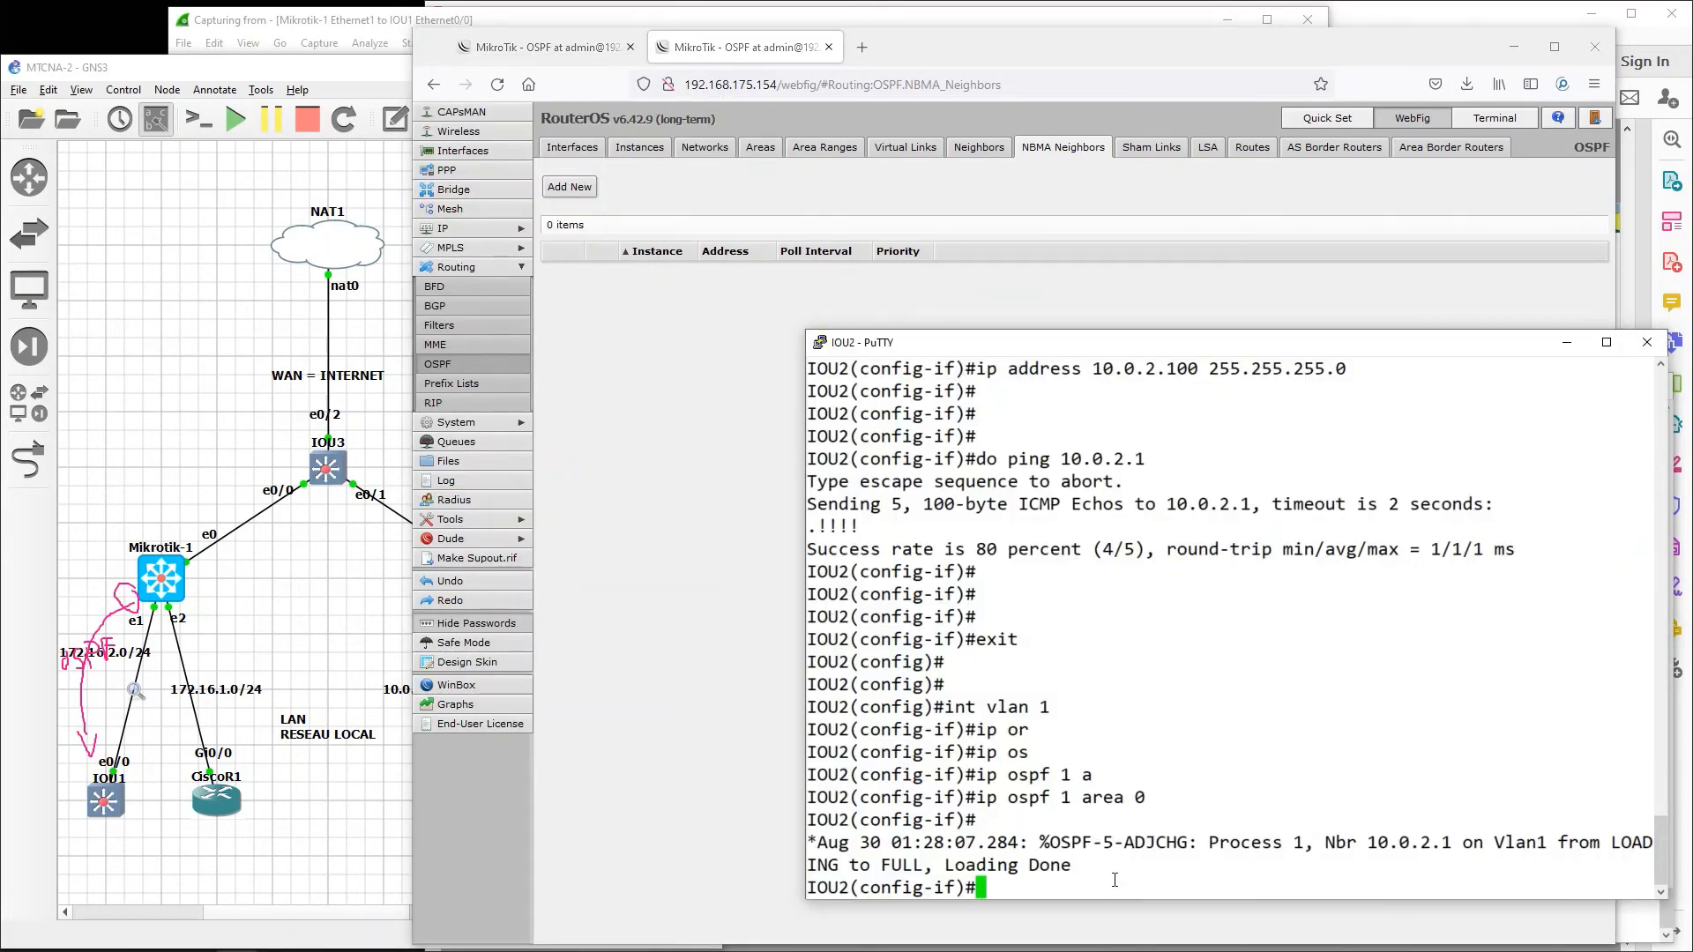
left_click_drag(1649, 871, 825, 819)
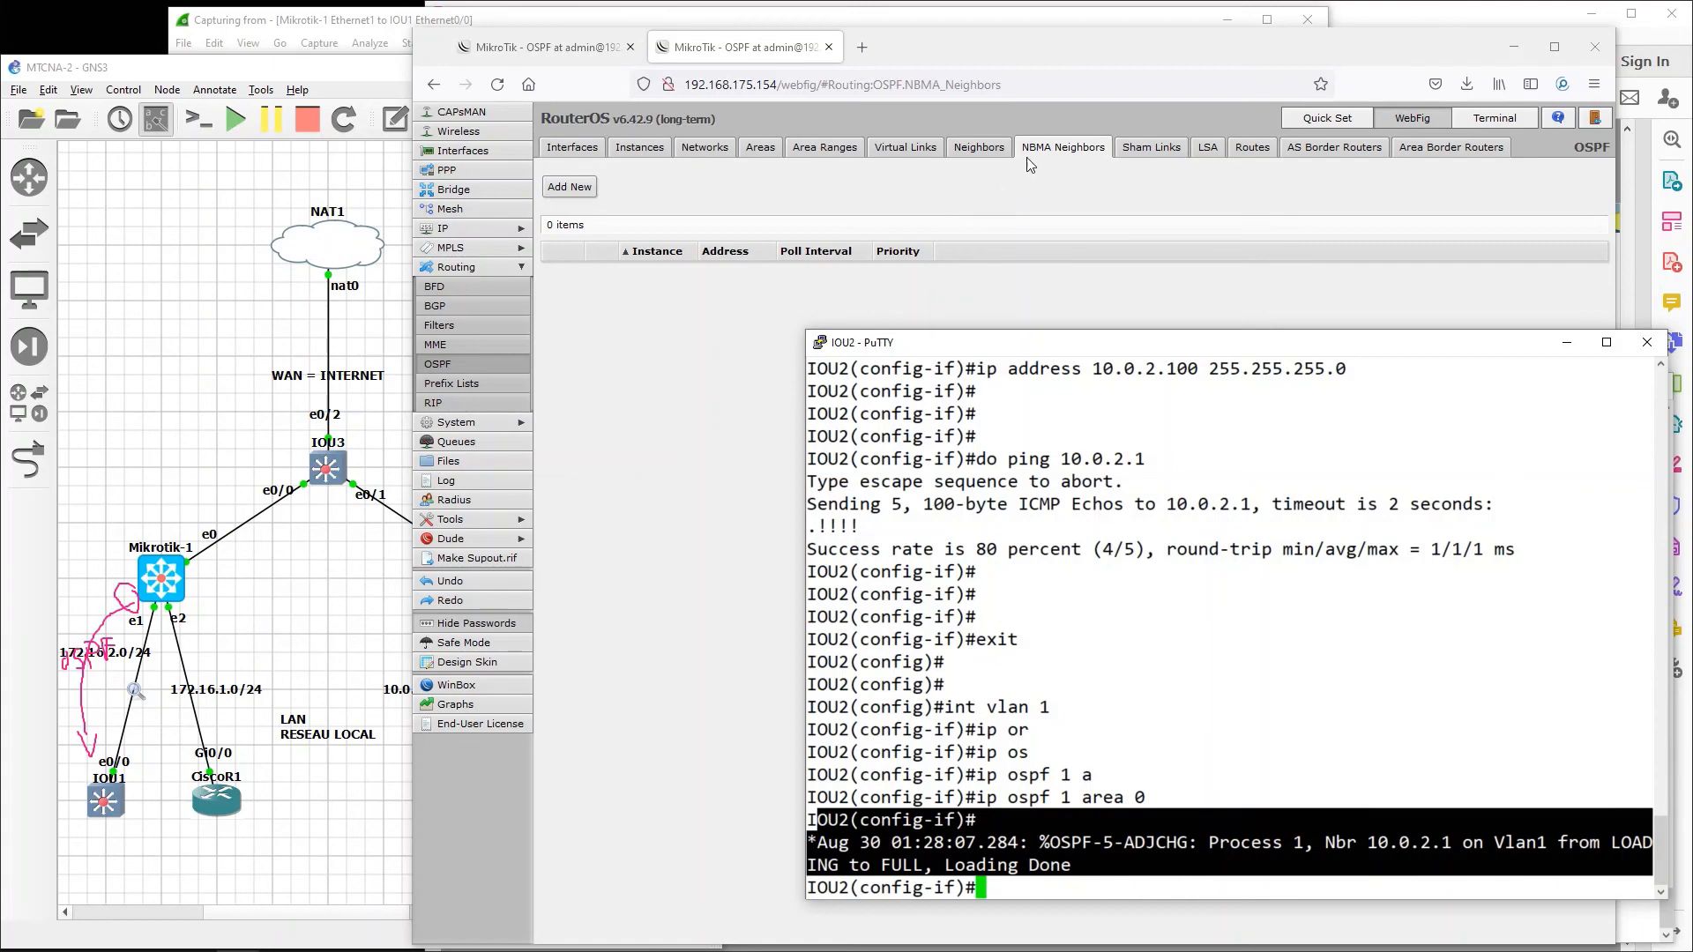
left_click(974, 148)
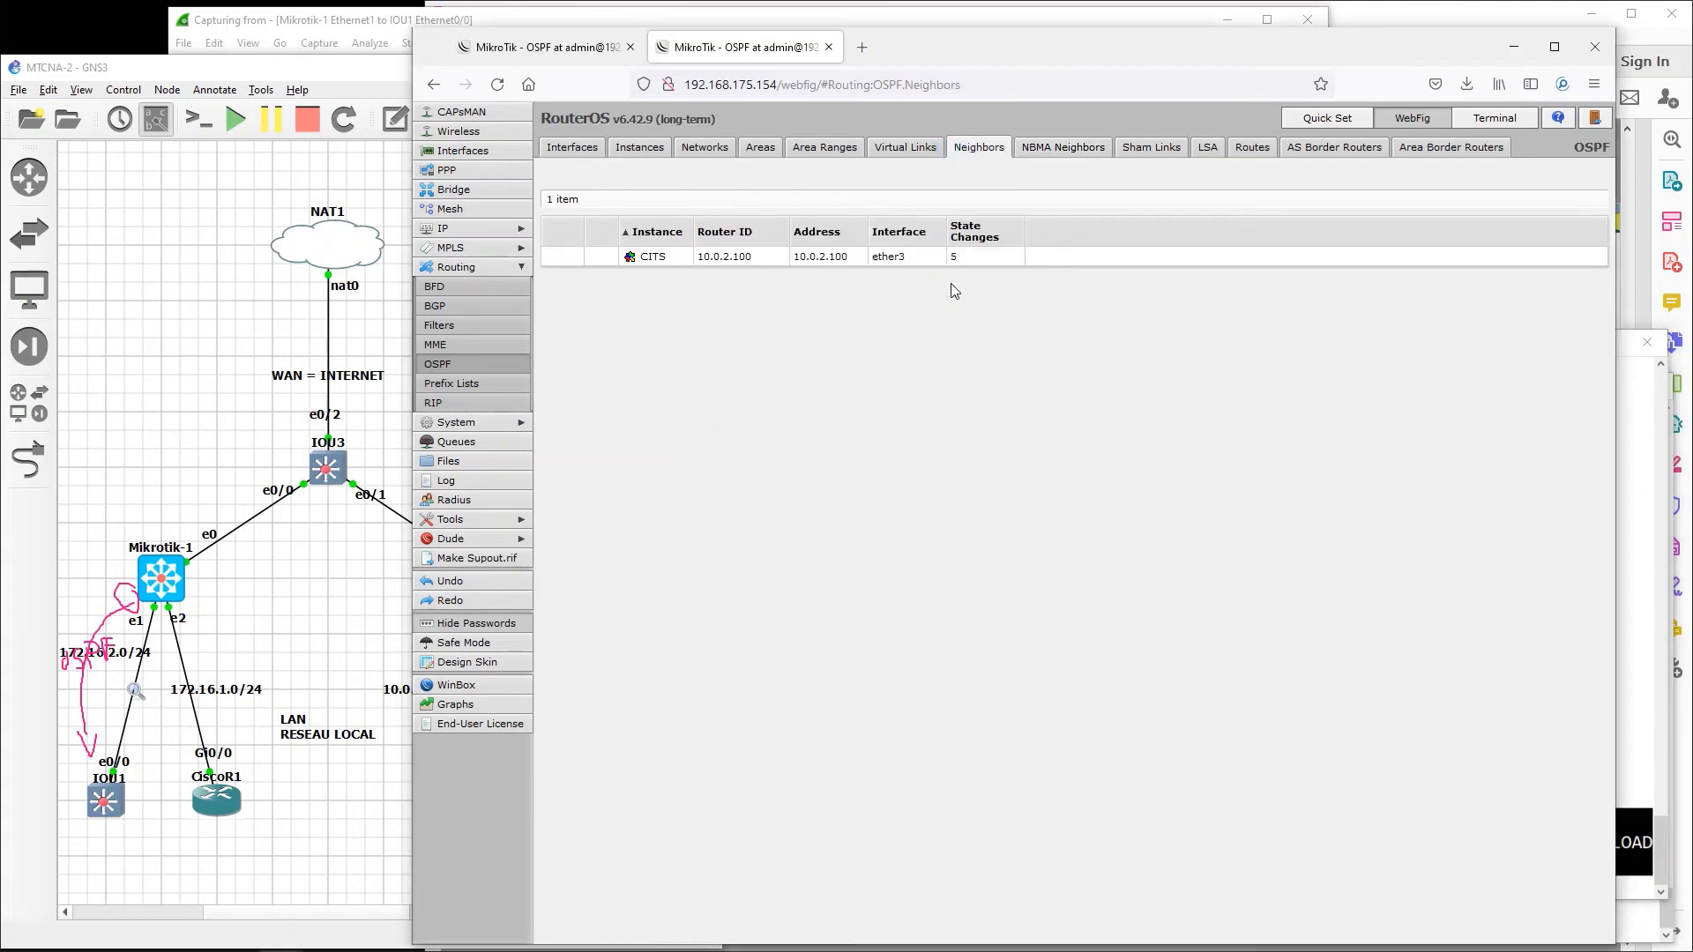
left_click(1632, 729)
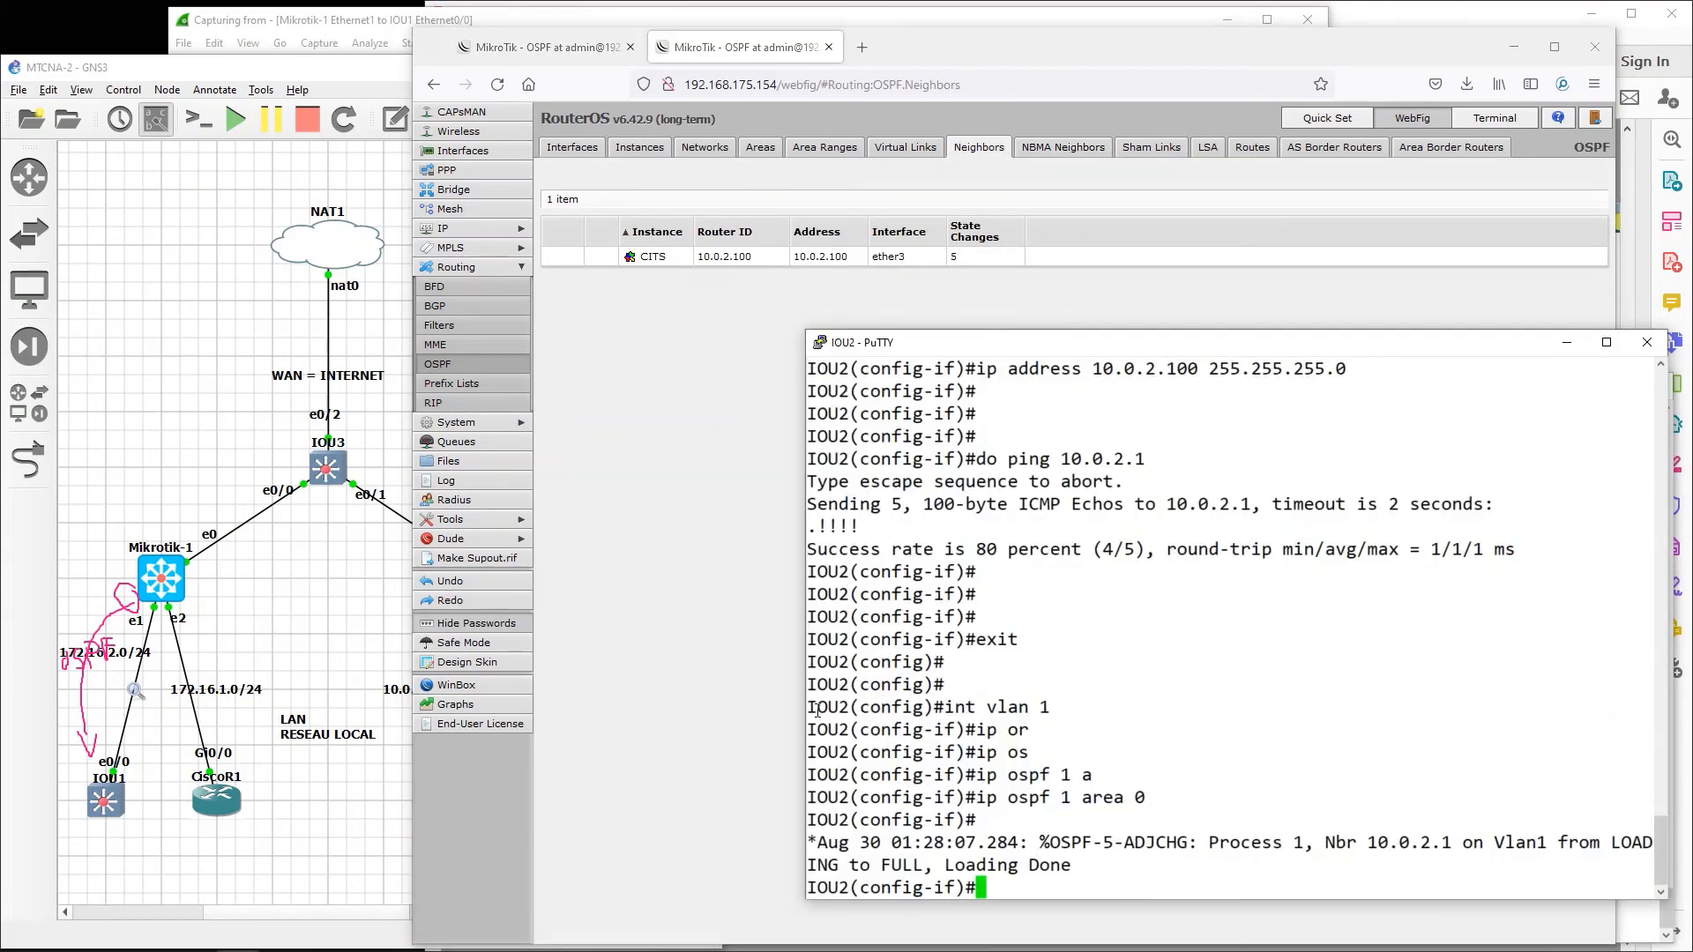
left_click_drag(801, 708, 687, 698)
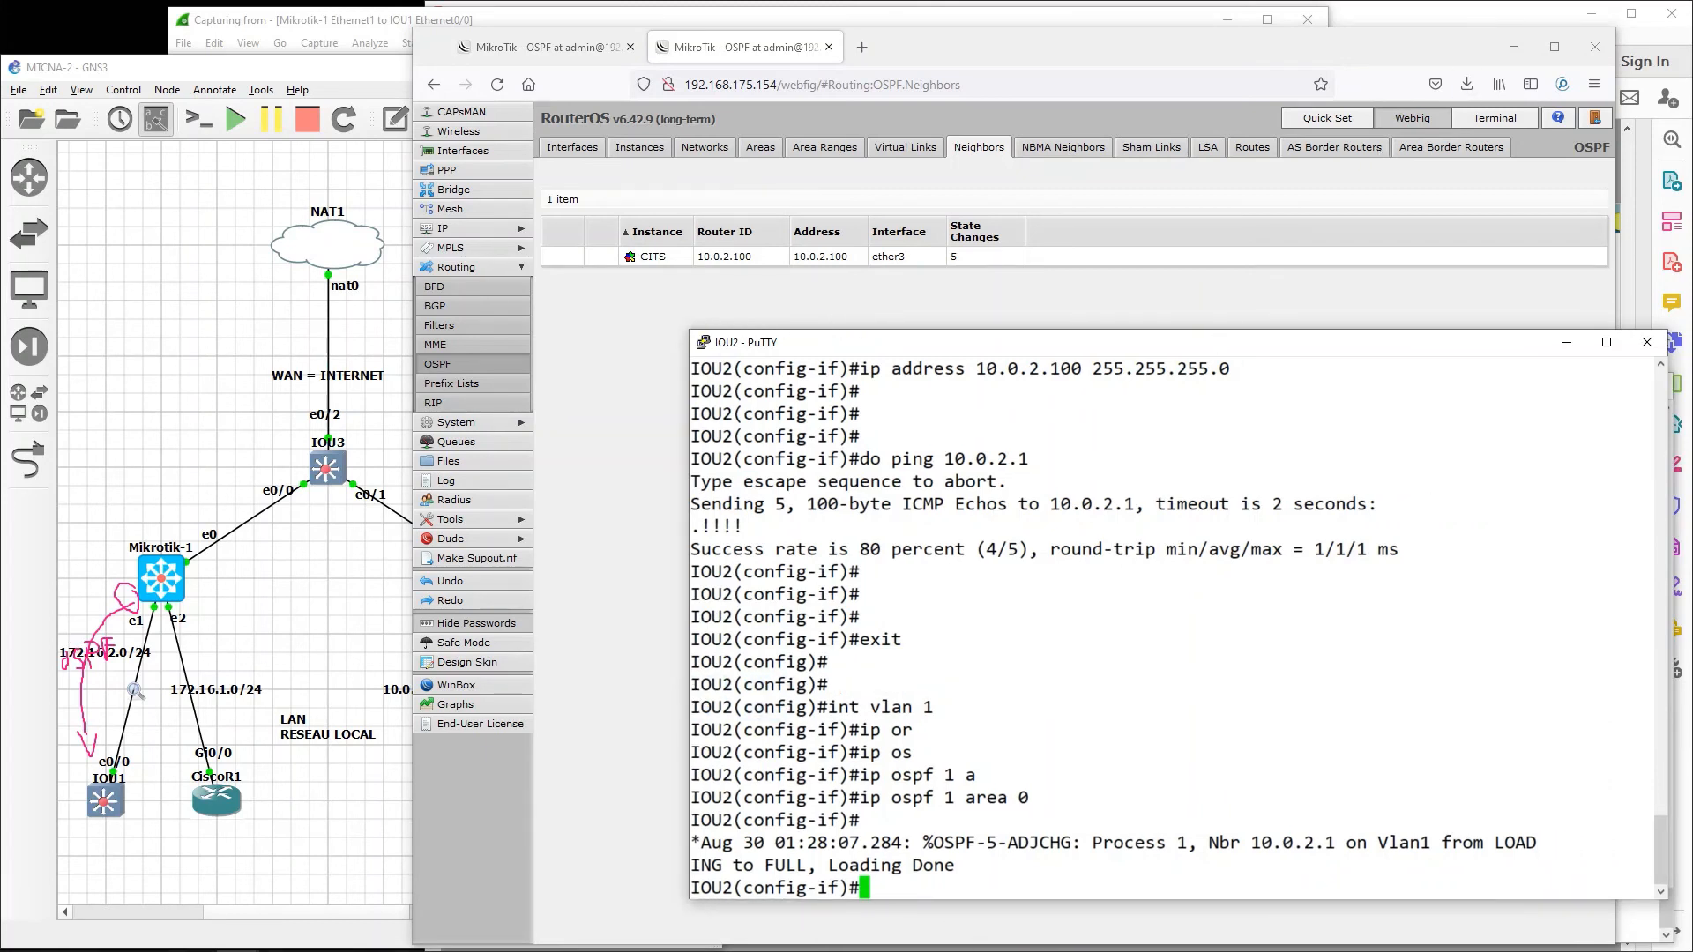
Step: Switch to the Notepad loopback script and set the loopback 0 address to 20.20.20.20
key("alt+Tab")
left_click(554, 415)
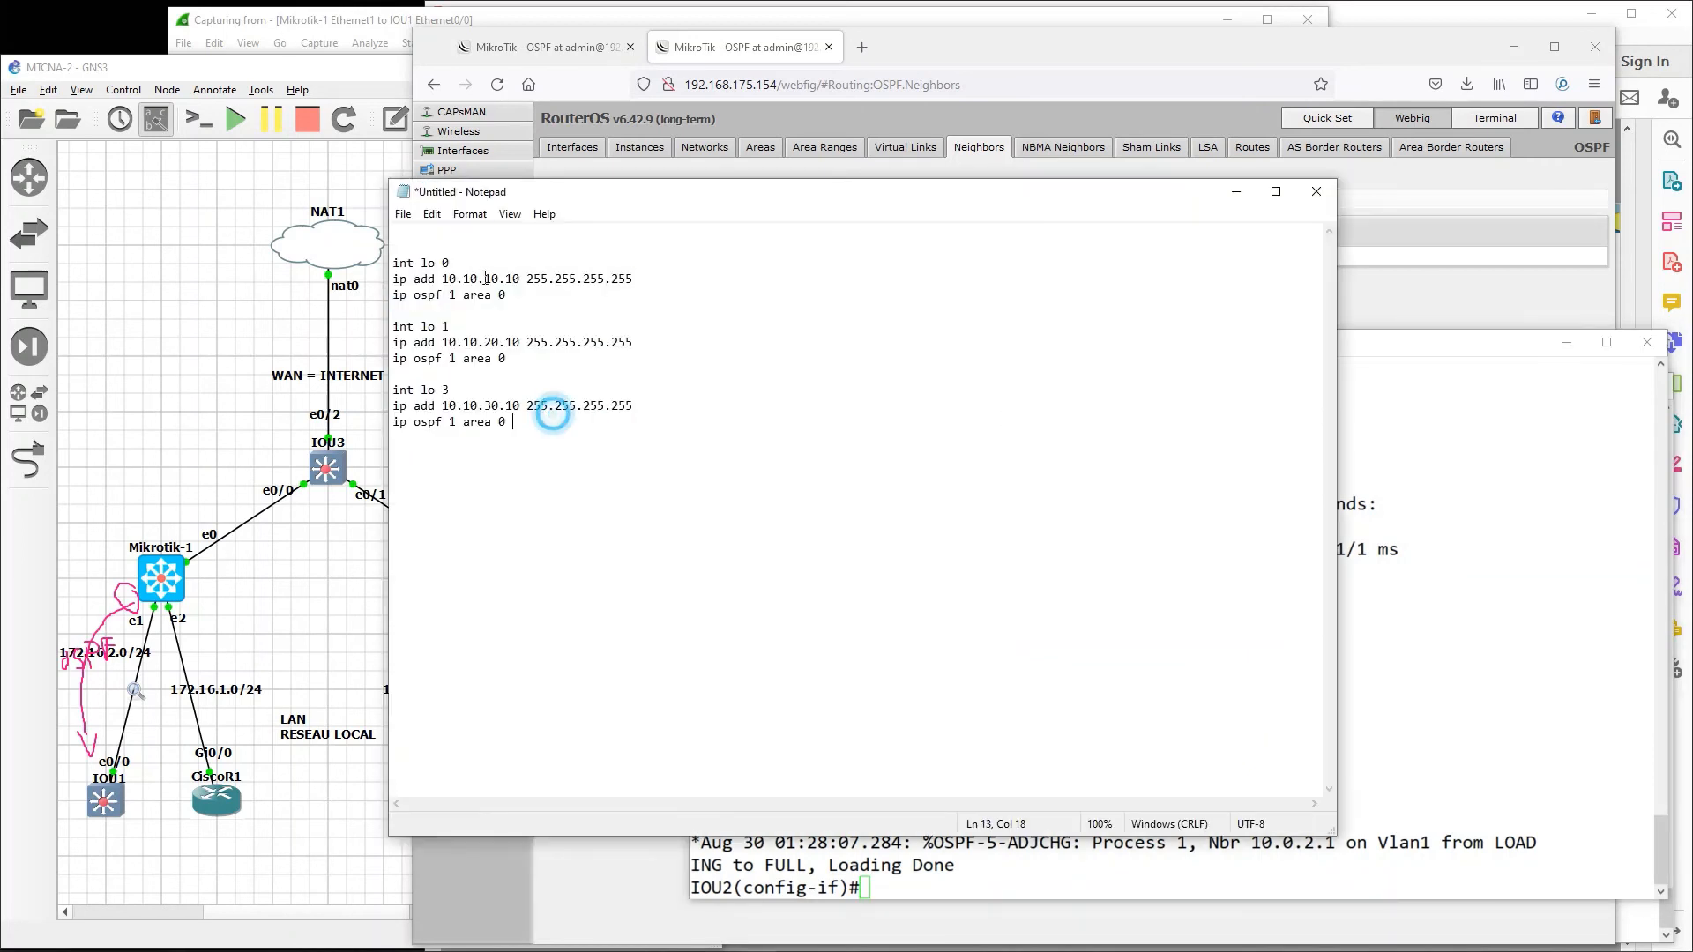
left_click(455, 261)
left_click_drag(520, 280, 442, 280)
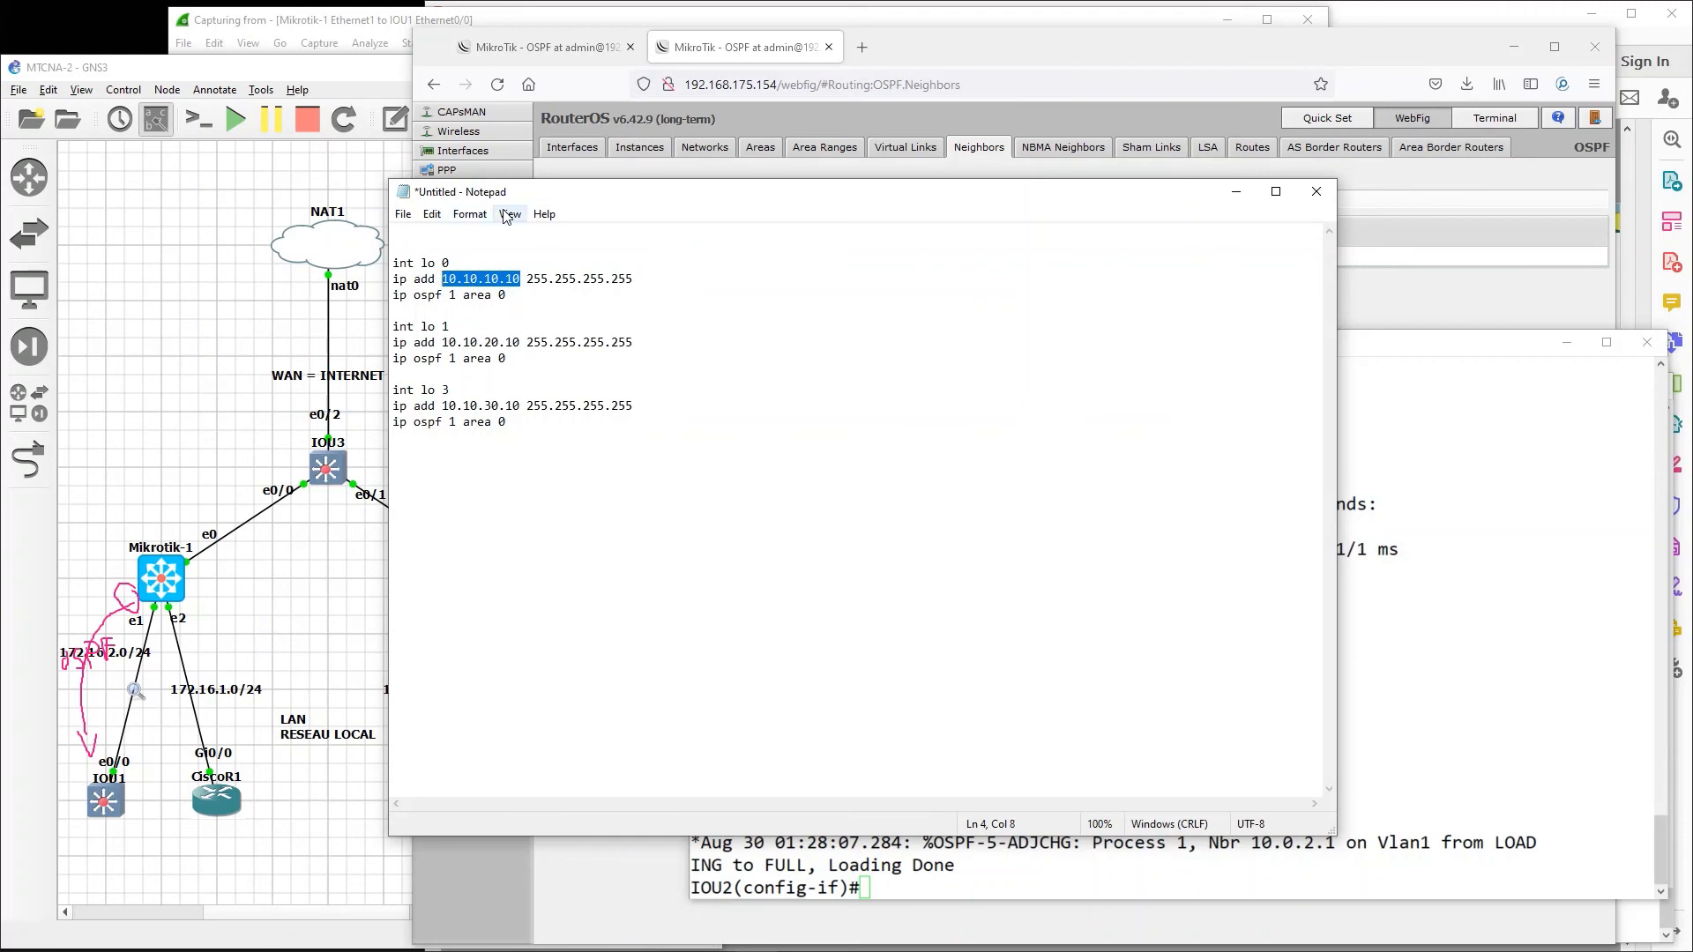
type("20.20.20.")
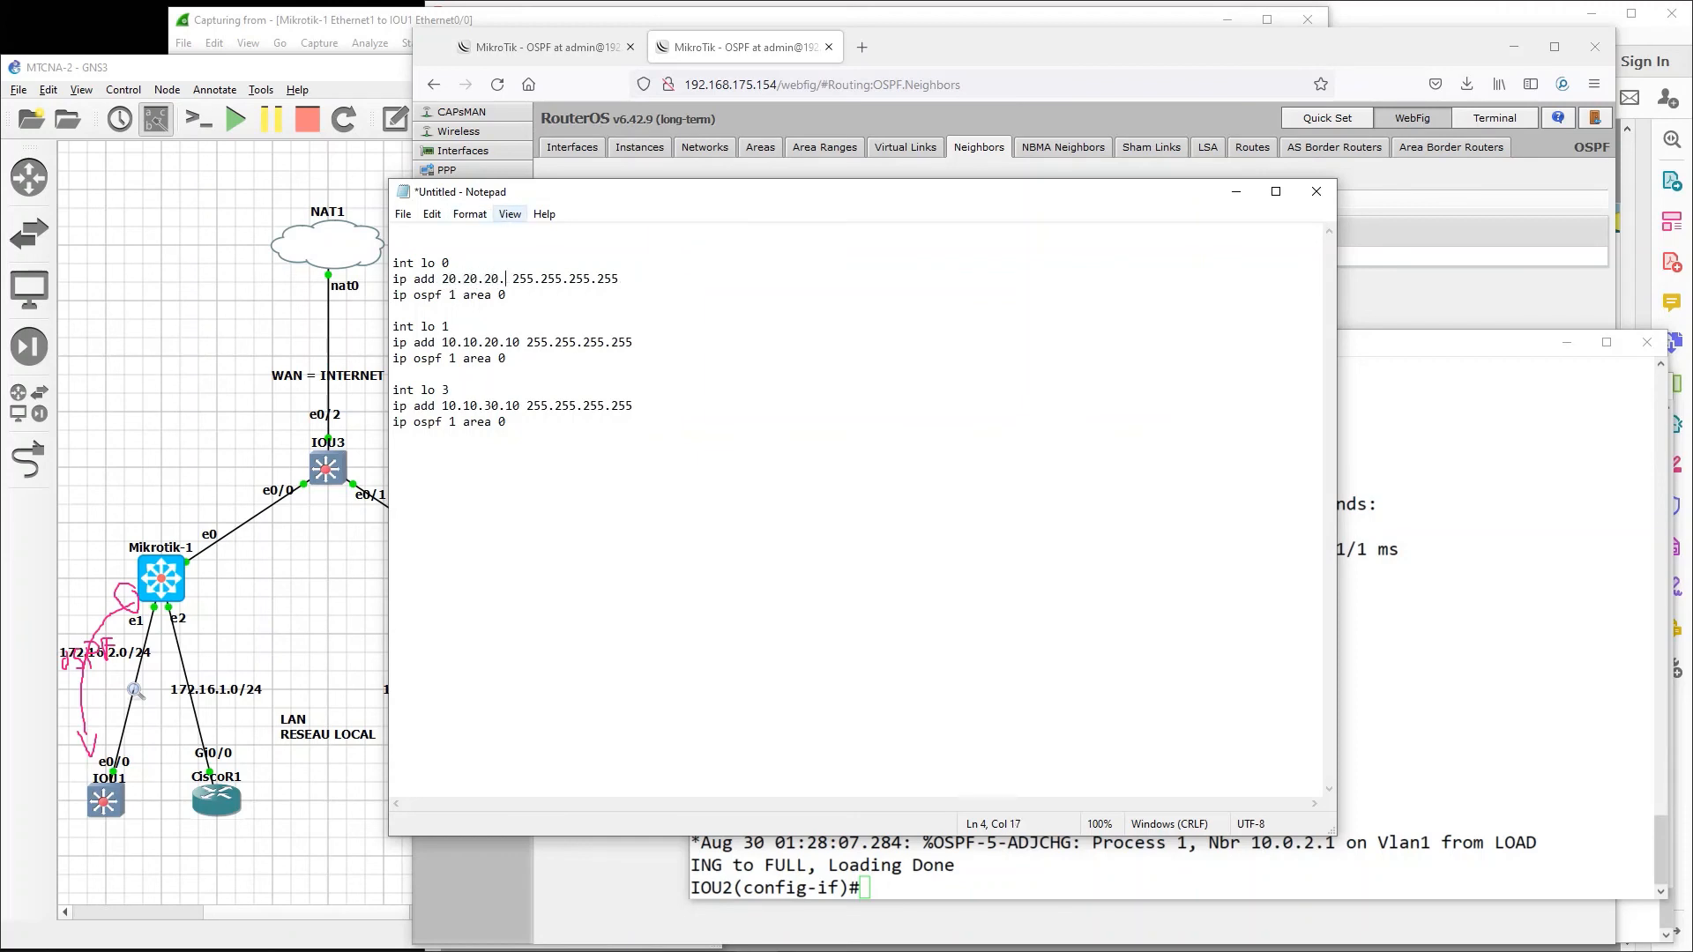
type("20")
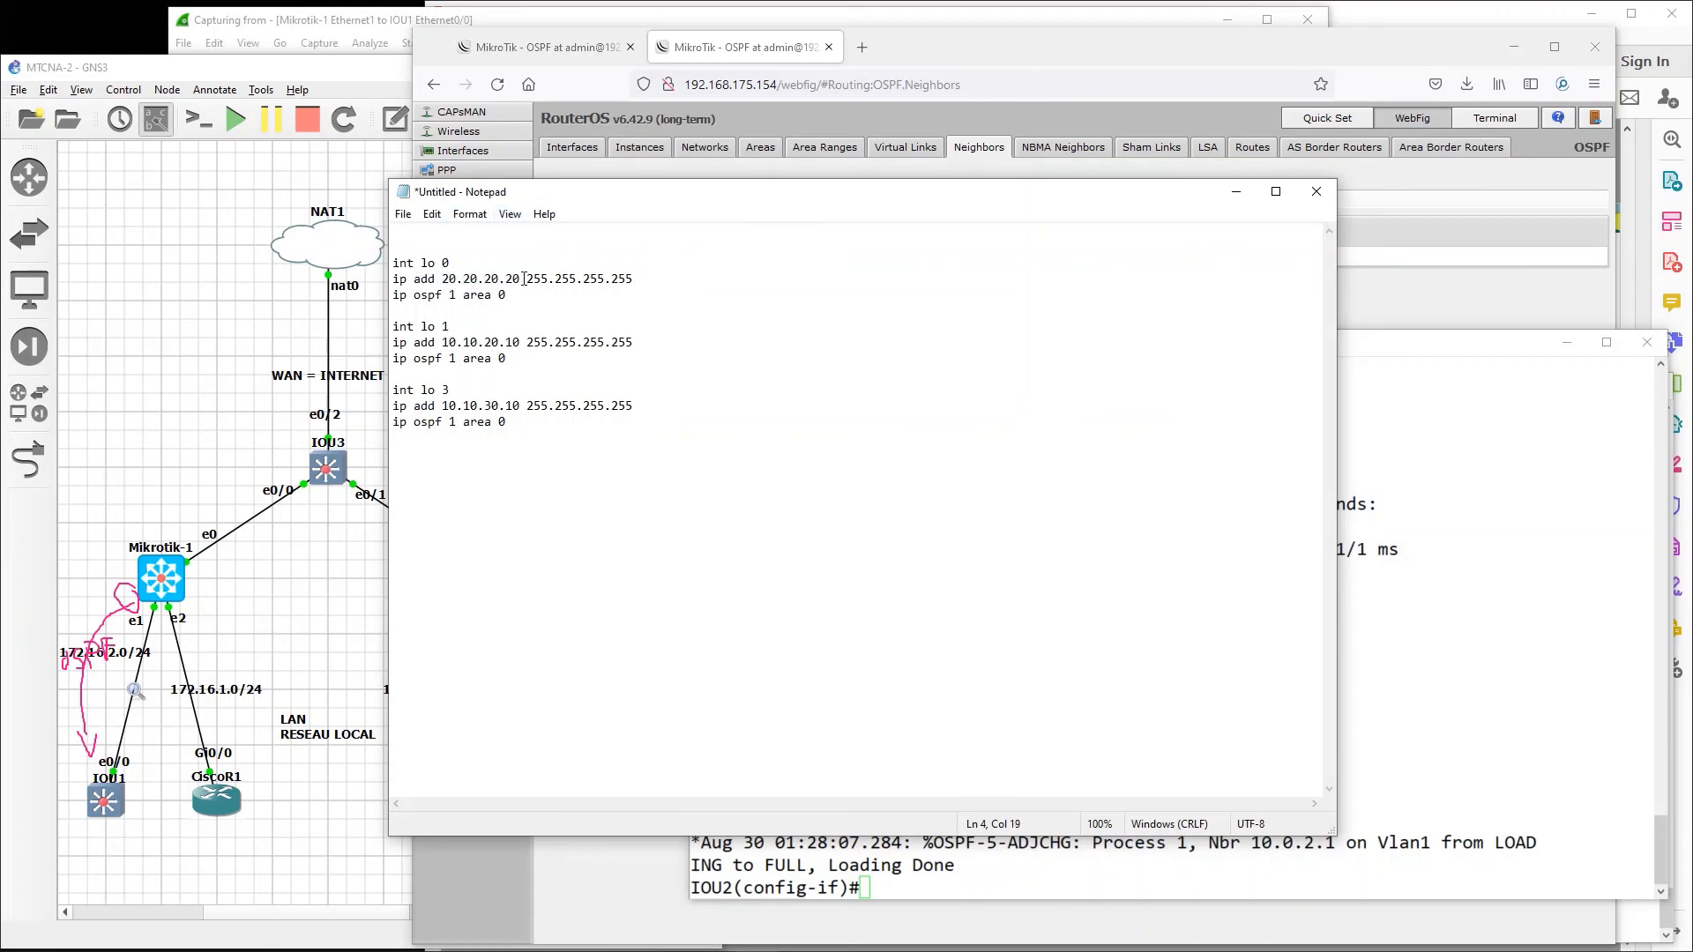
Step: Copy the 20.20.20.20 address over the loopback 1 and loopback 3 addresses in the script
left_click_drag(522, 279, 443, 280)
key("ctrl+c")
left_click_drag(520, 342, 442, 342)
key("ctrl+v")
left_click_drag(523, 406, 444, 410)
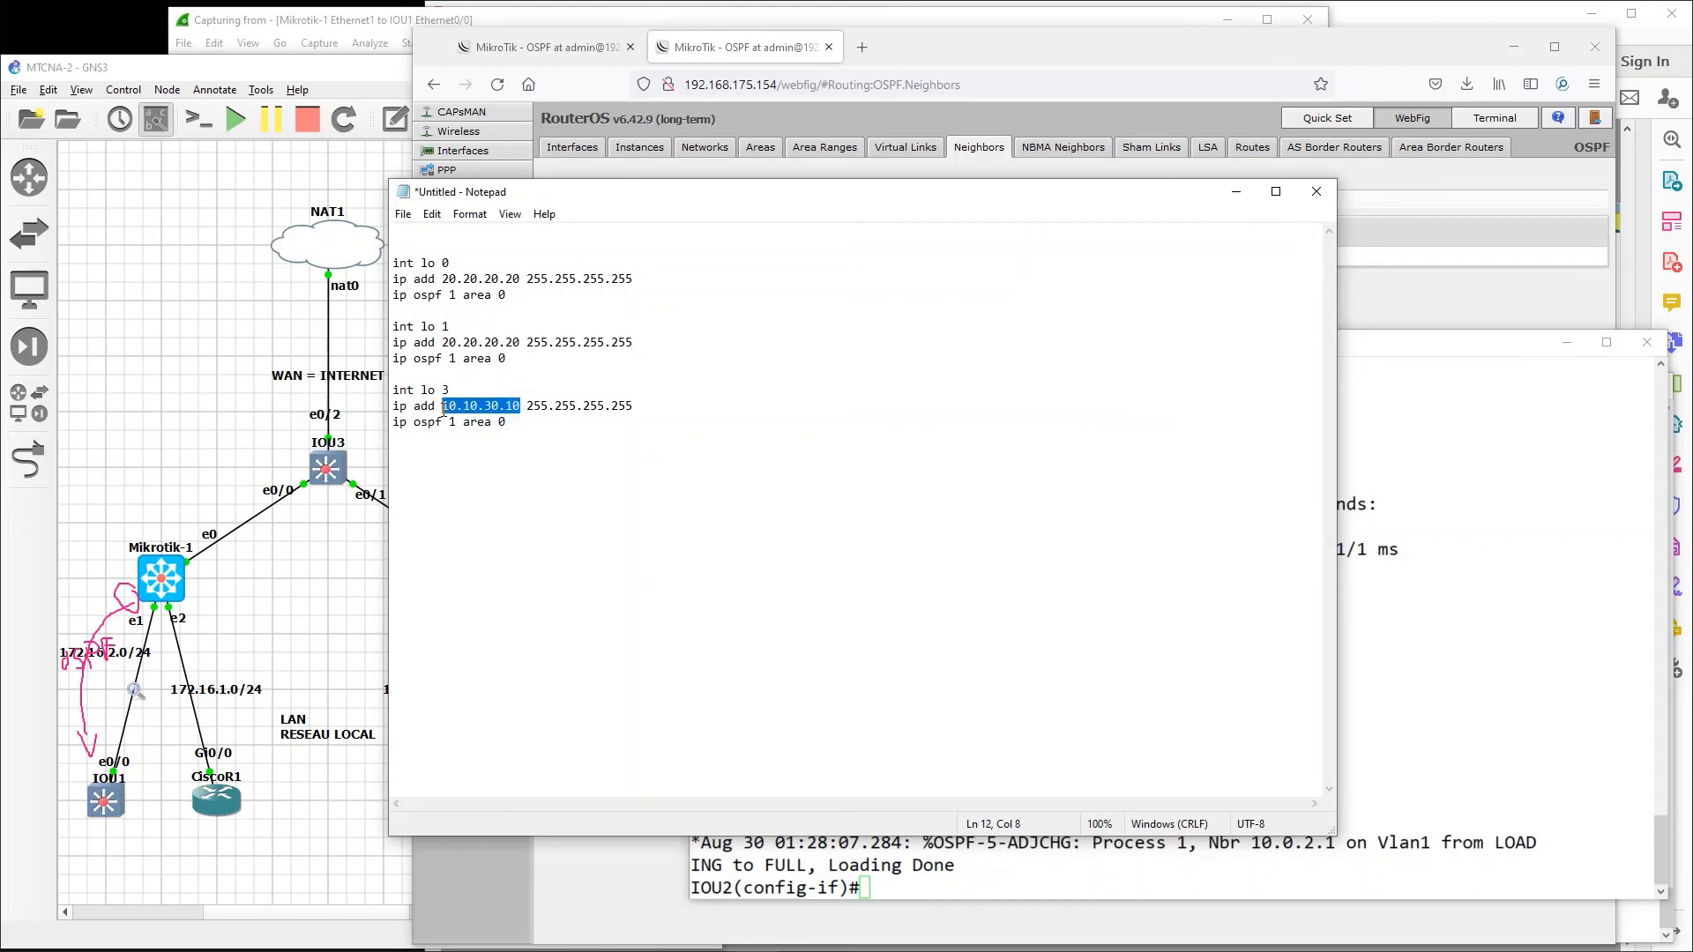
key("ctrl+v")
Step: Set the script's loopback 0 address to 20.20.10.20 and its loopback 3 address to 20.20.30.20
left_click(490, 282)
key("BackSpace")
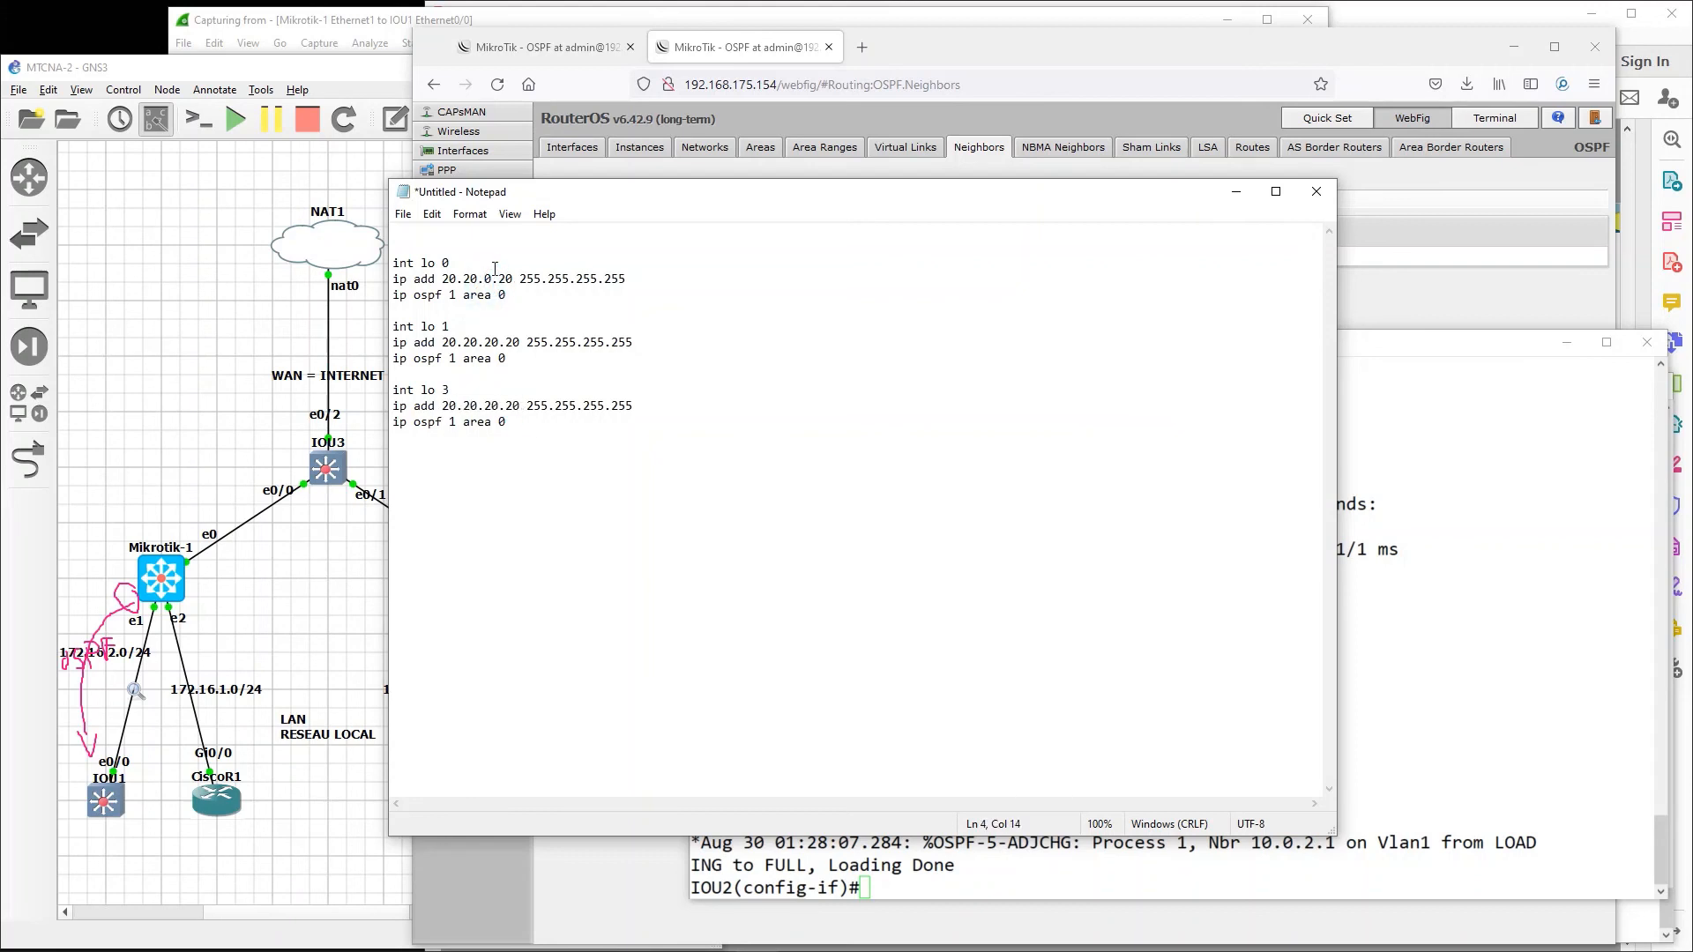
type("1")
left_click(491, 403)
key("BackSpace")
type("3")
Step: Copy the whole loopback script from Notepad and run it in the IOU2 console to create loopbacks 0, 1 and 3 in OSPF area 0
left_click_drag(533, 423, 393, 263)
right_click(409, 274)
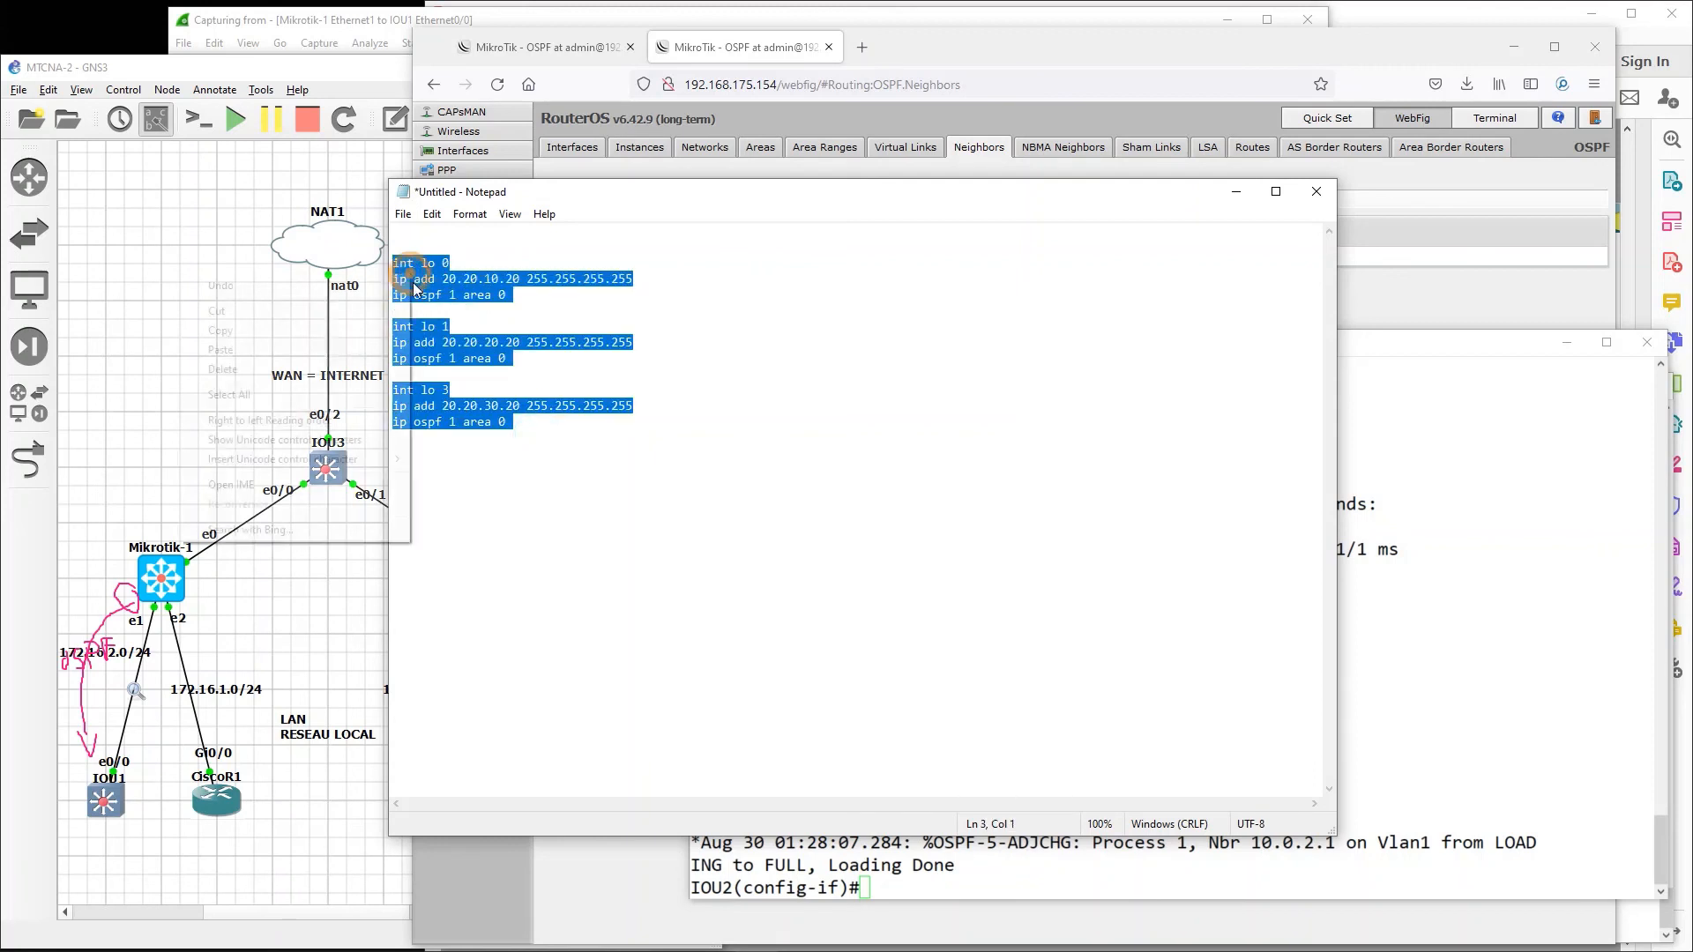
left_click(297, 332)
left_click(1516, 667)
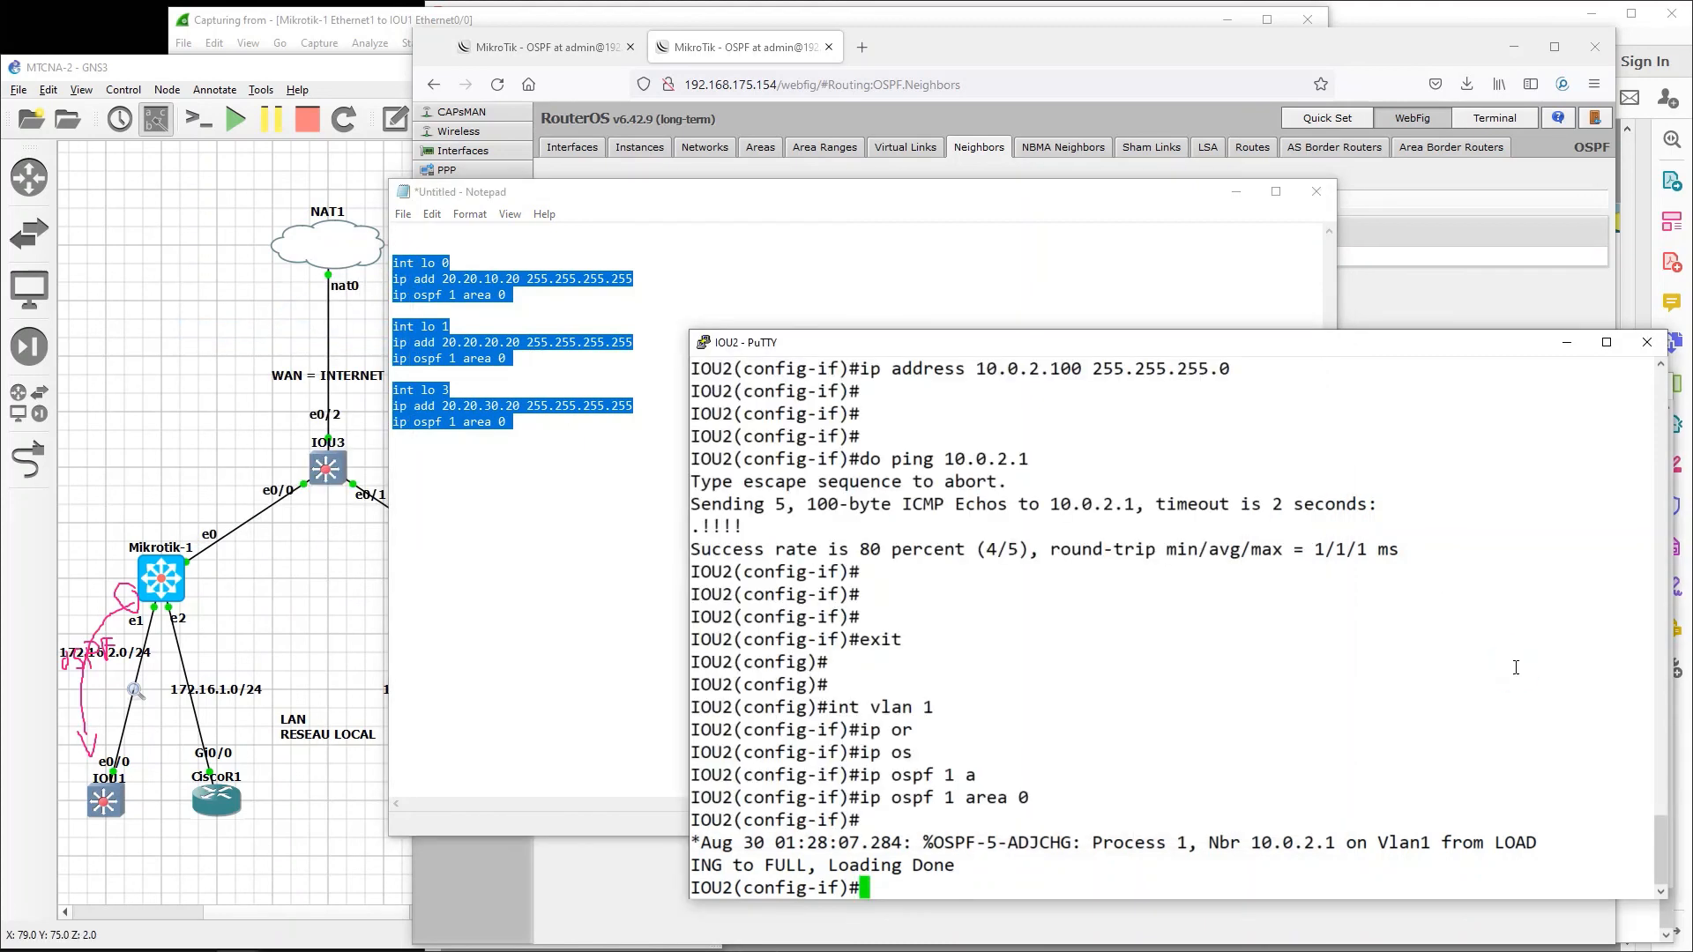
key("Return")
key("Return")
key("Return")
right_click(1516, 667)
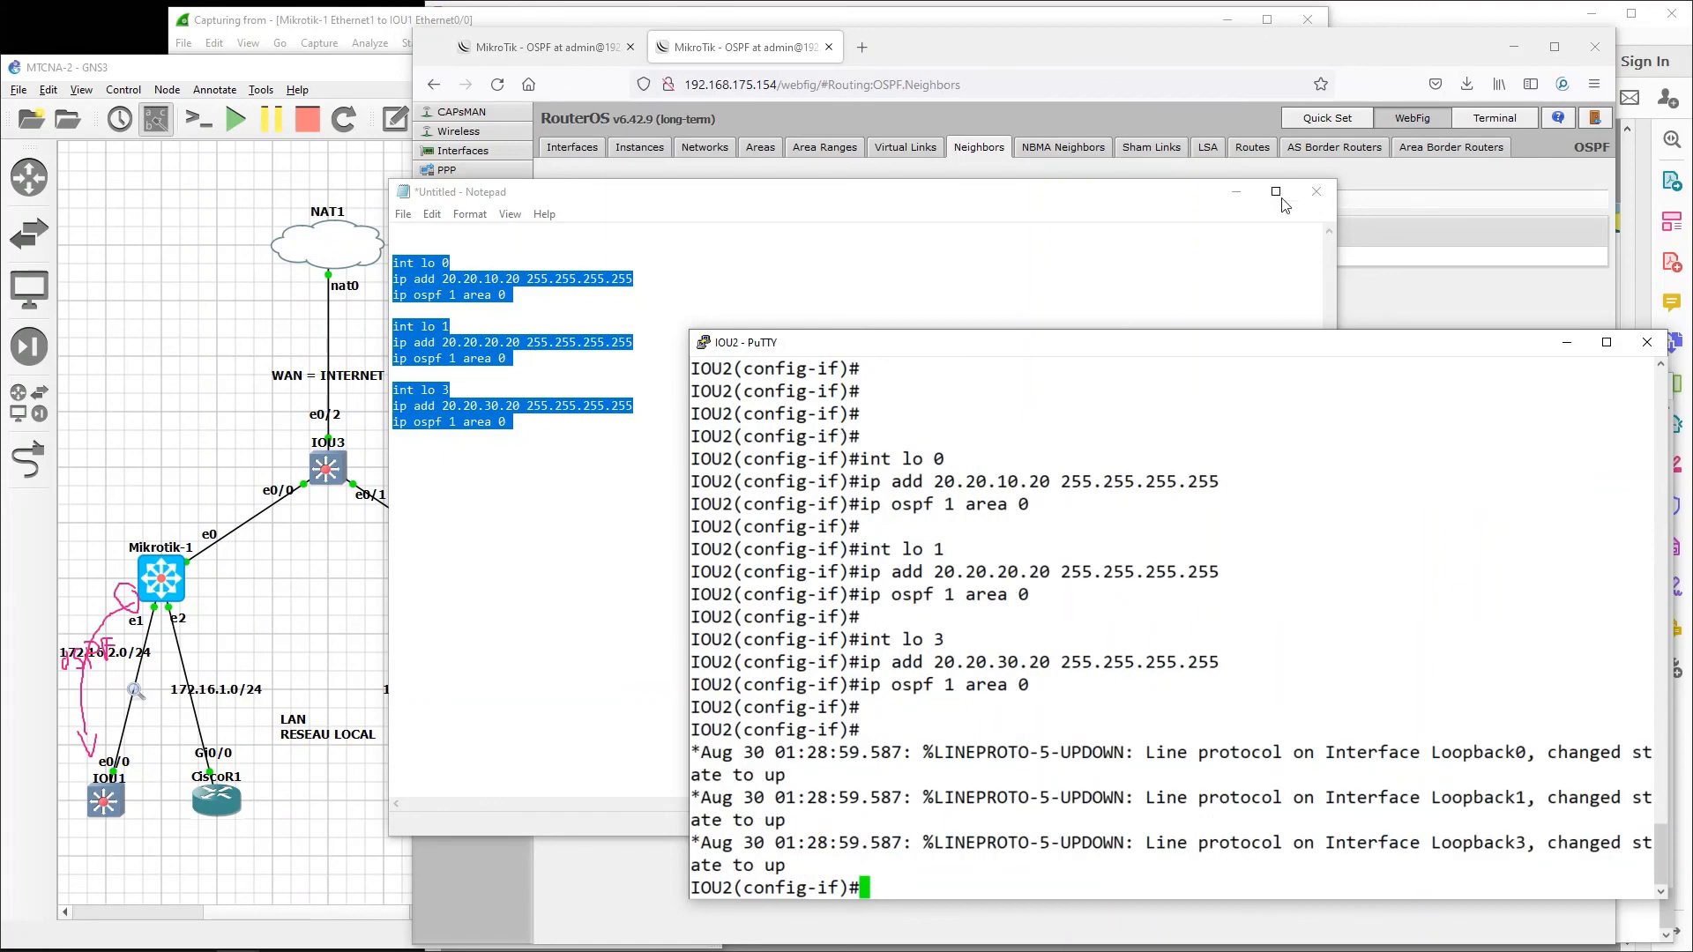
Step: Minimize Notepad, check Mikrotik-2's OSPF routes for the IOU2 loopbacks, and return to the GNS3 topology
left_click(1235, 192)
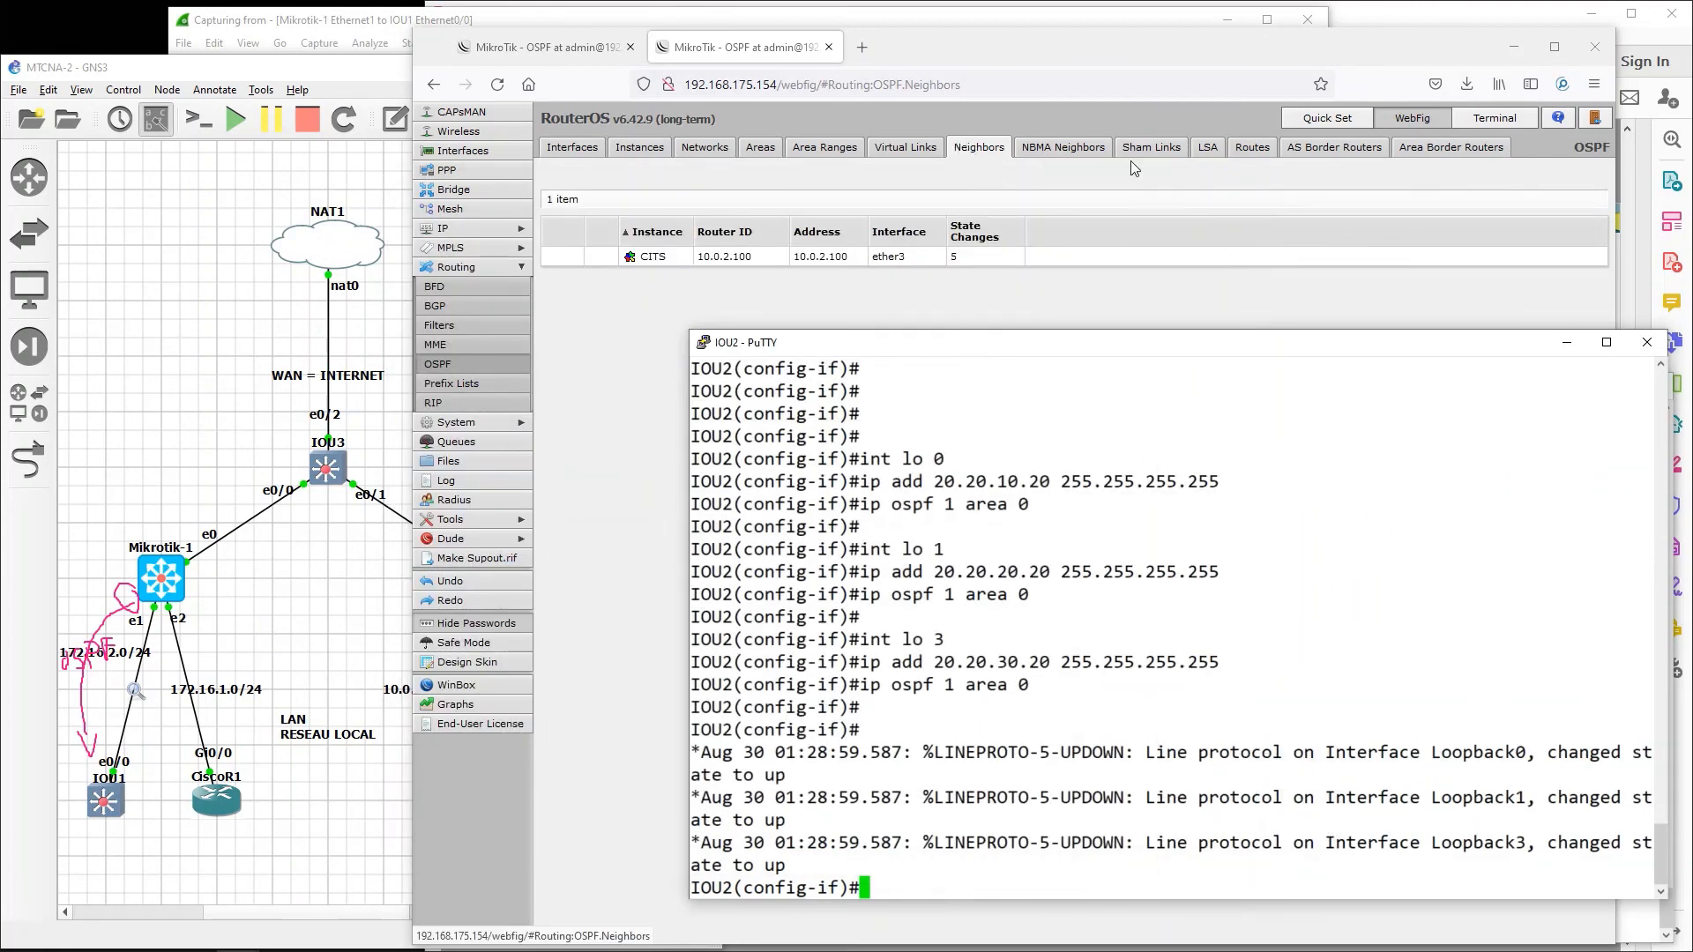
left_click(1252, 147)
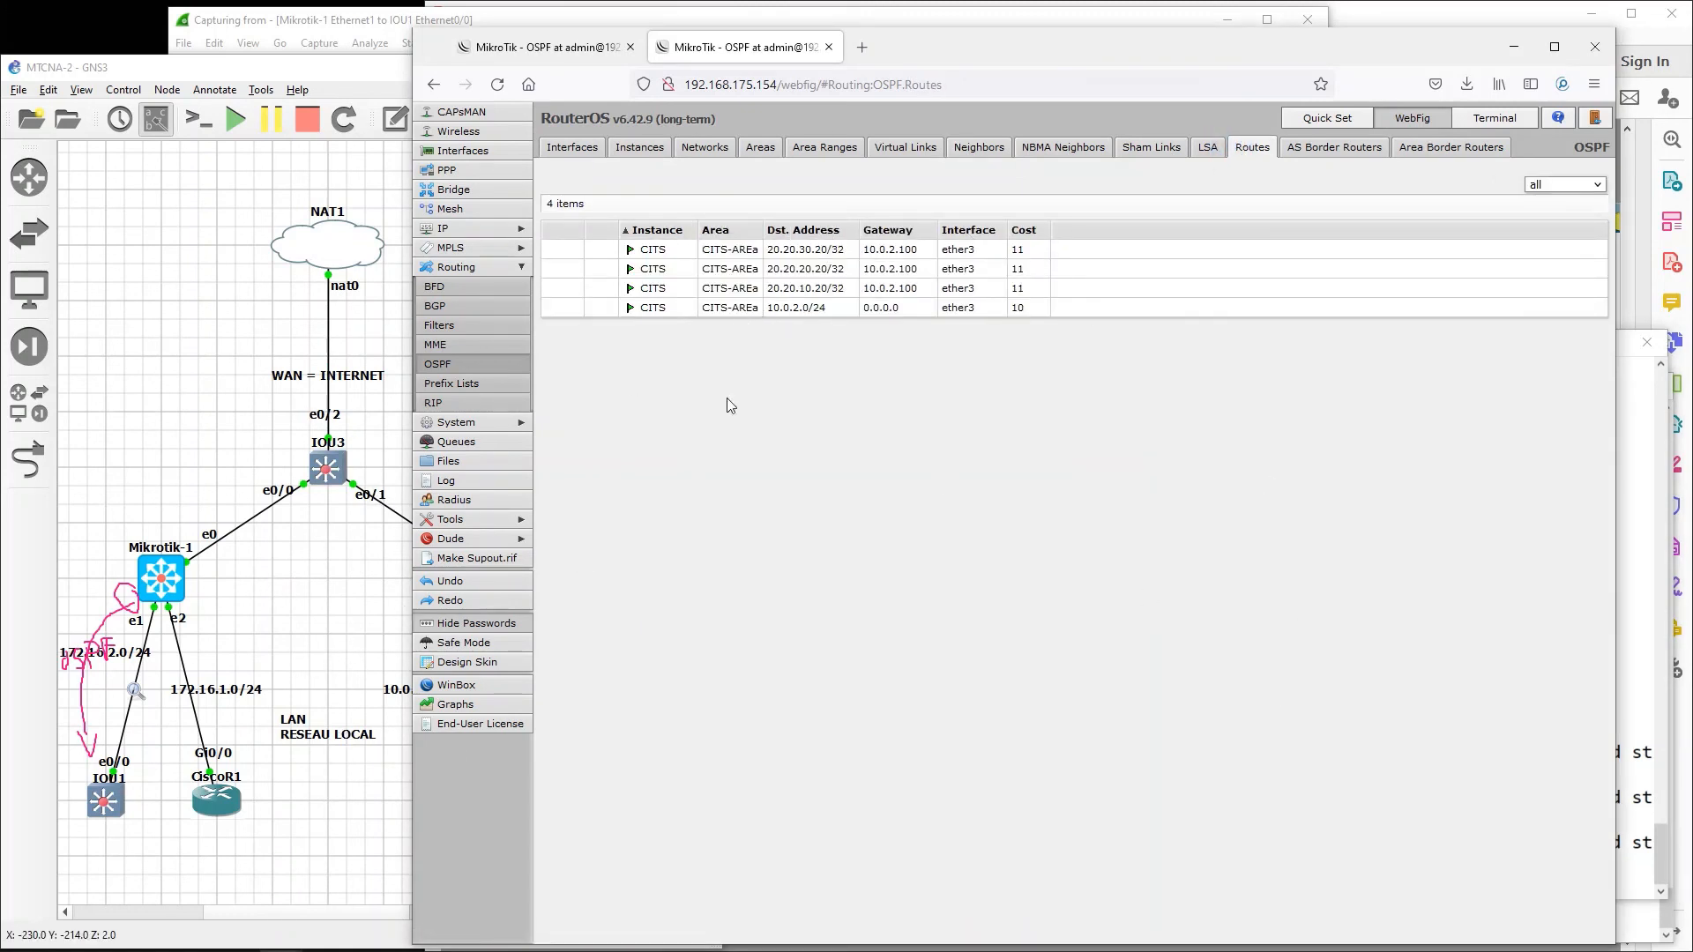
left_click(317, 601)
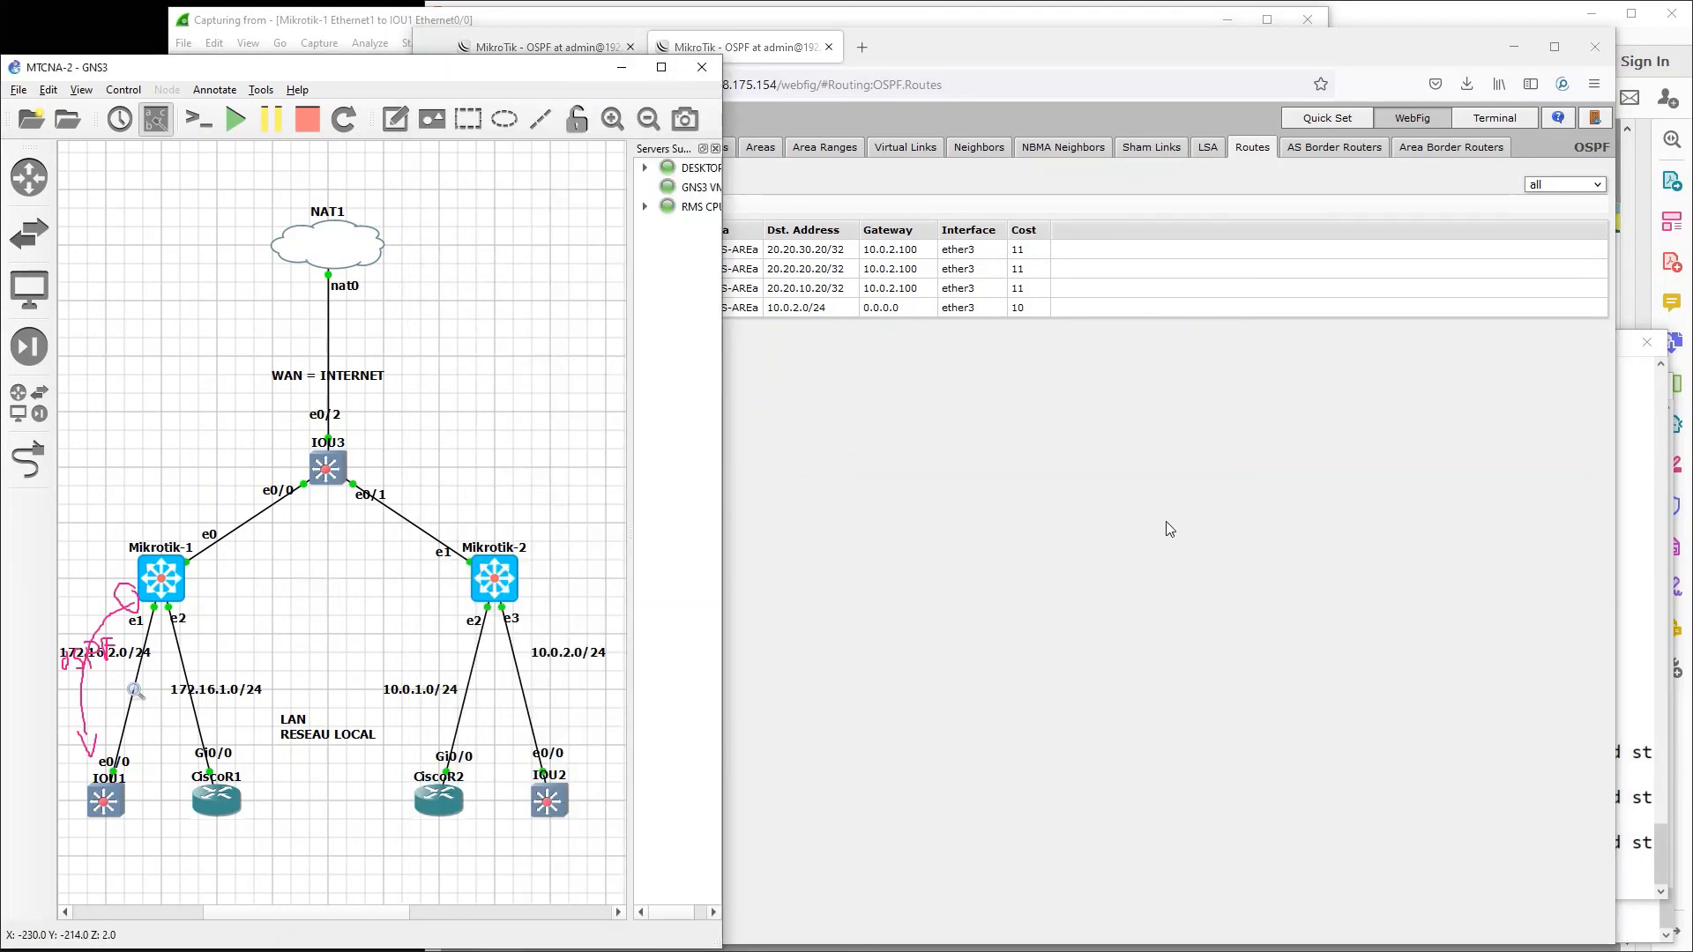